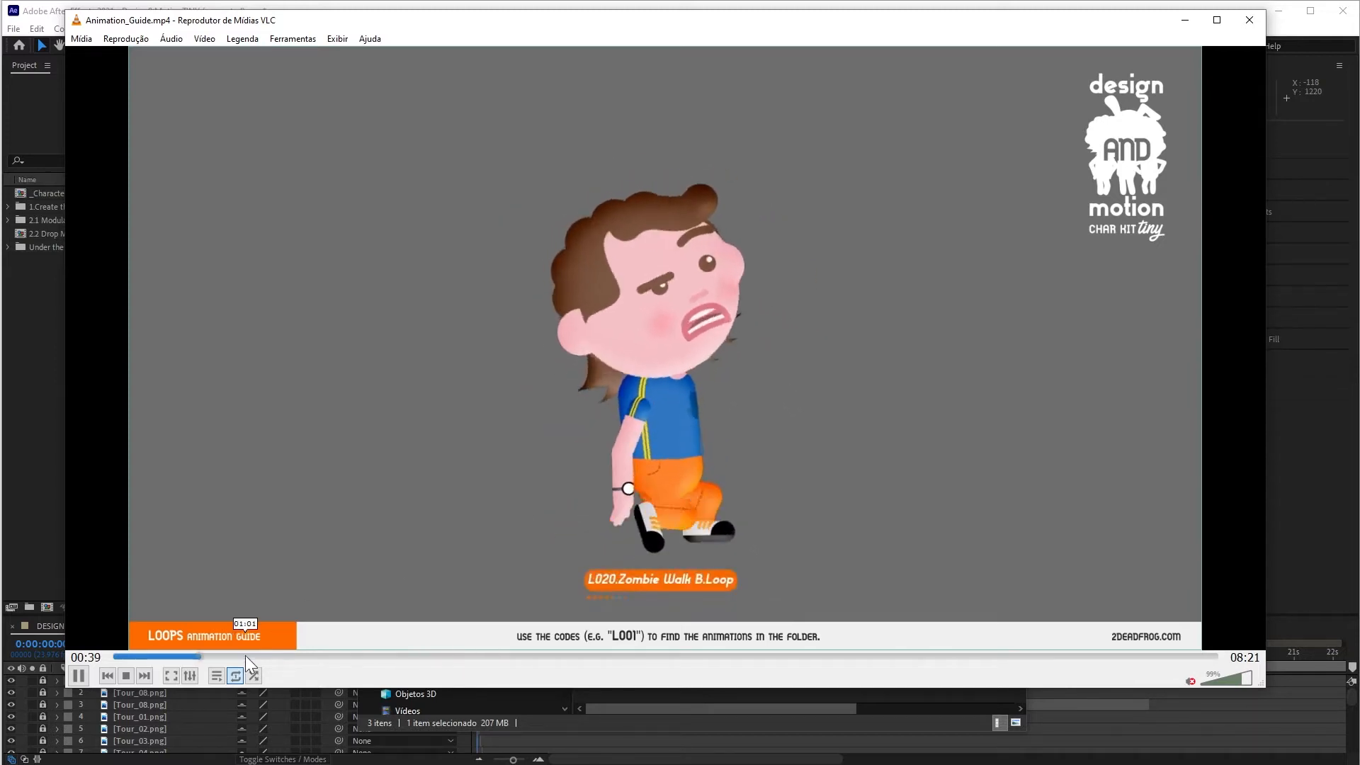
Find the L015.Skip.Loop animation in the guide video, pause there, and switch to After Effects
left_click(177, 657)
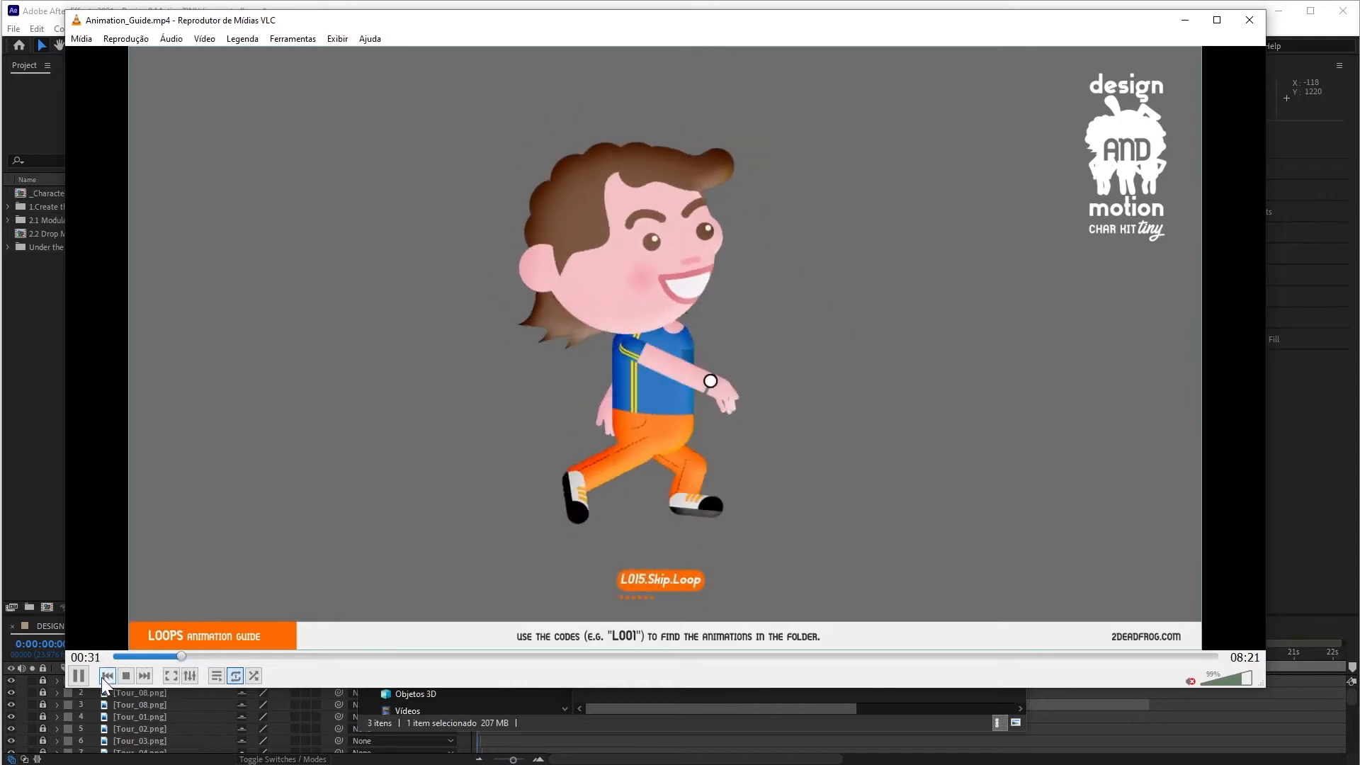
left_click(77, 676)
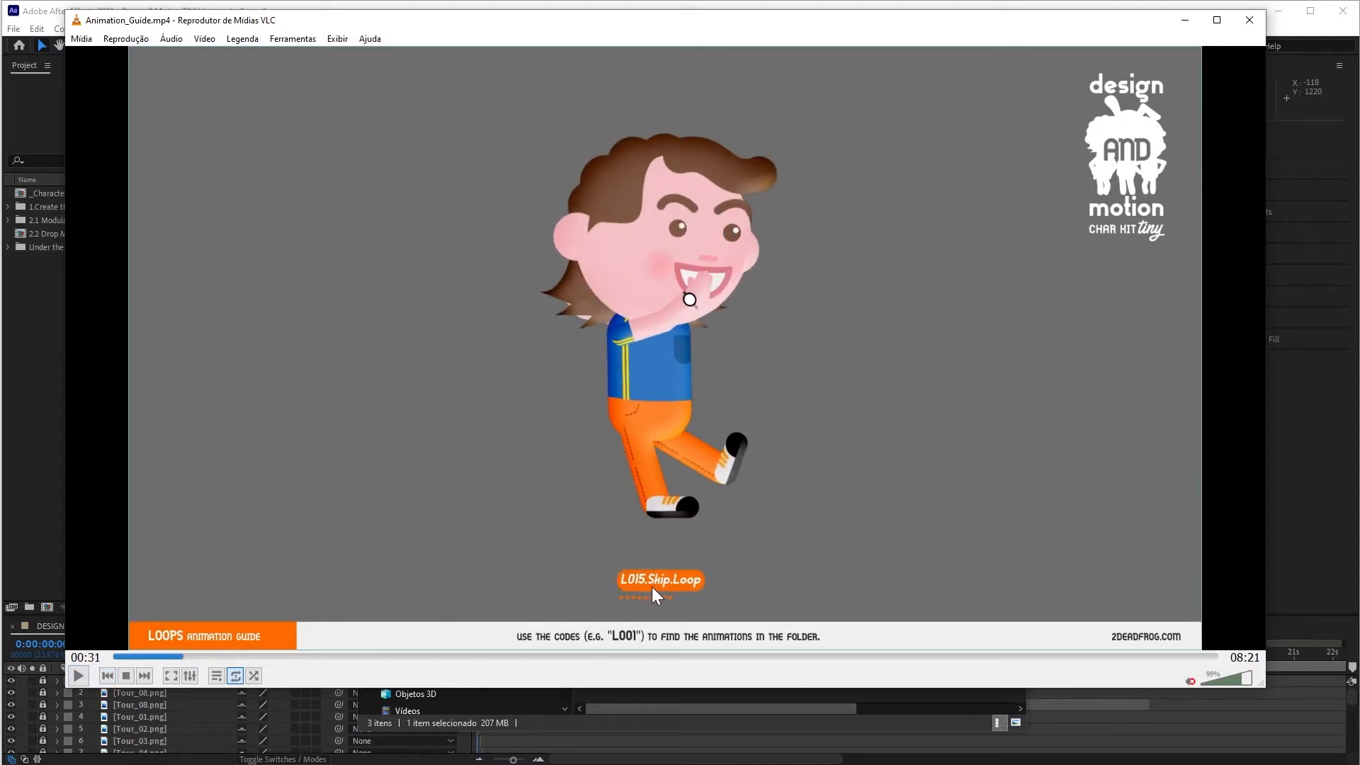
left_click(41, 339)
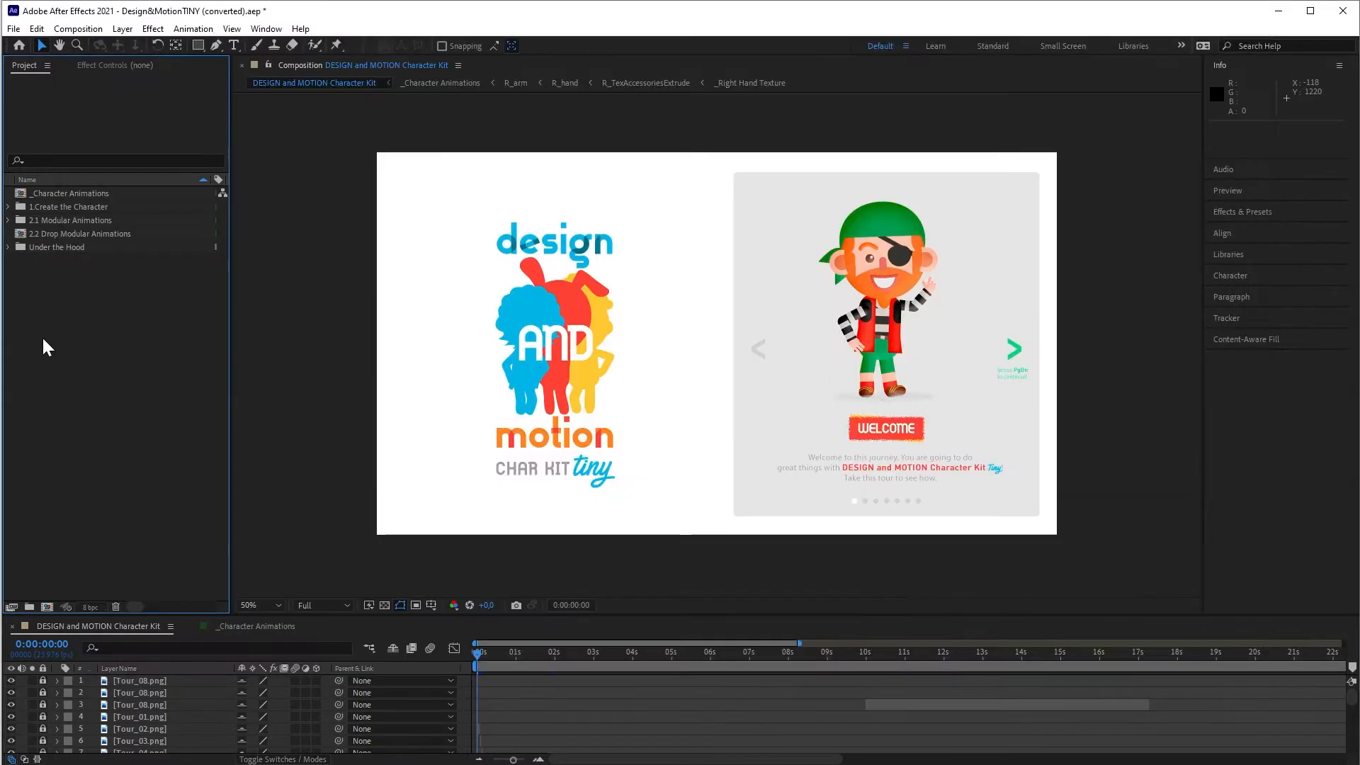
Browse the 2.1 Modular Animations folder, expand its Loops subfolder, and select L015.Skip.Loop
left_click(8, 221)
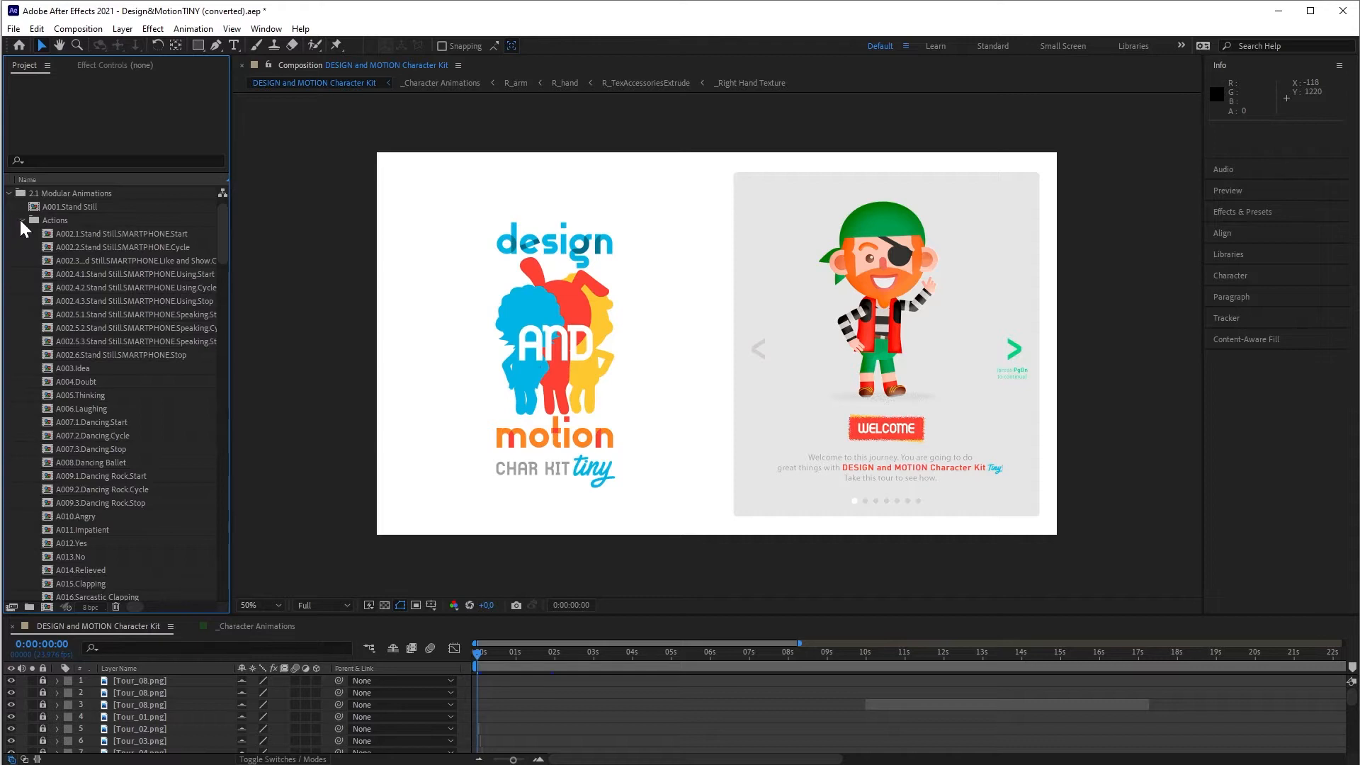
left_click(22, 220)
left_click(23, 234)
left_click(23, 234)
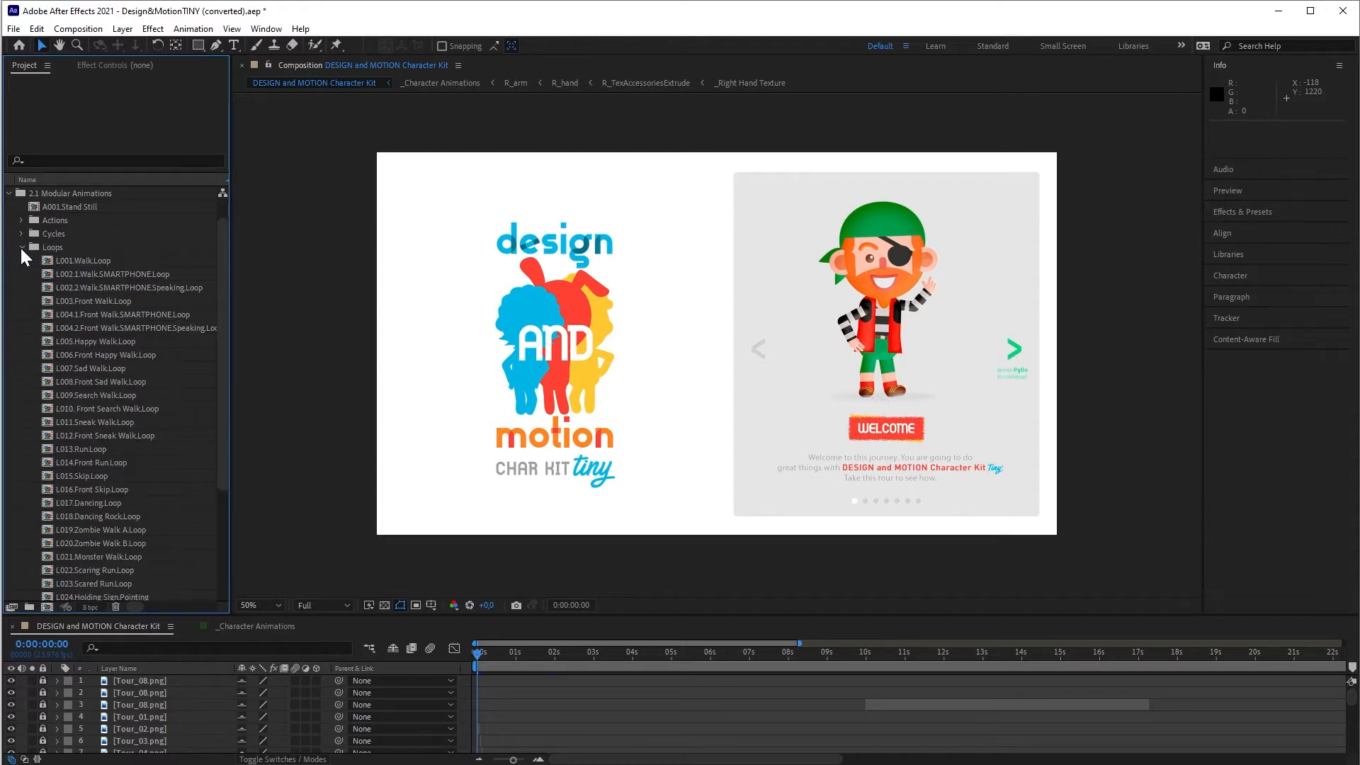
left_click(22, 248)
left_click(52, 274)
left_click(21, 275)
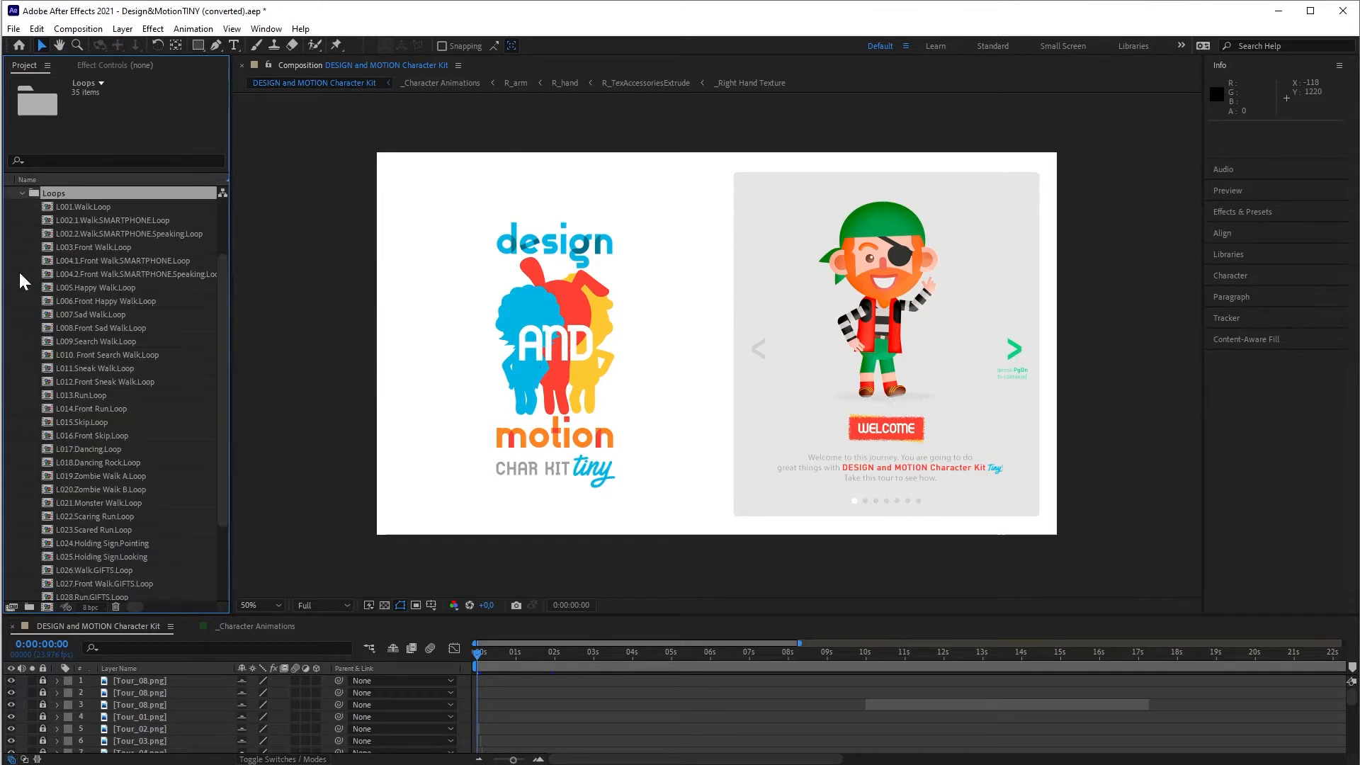
left_click(80, 425)
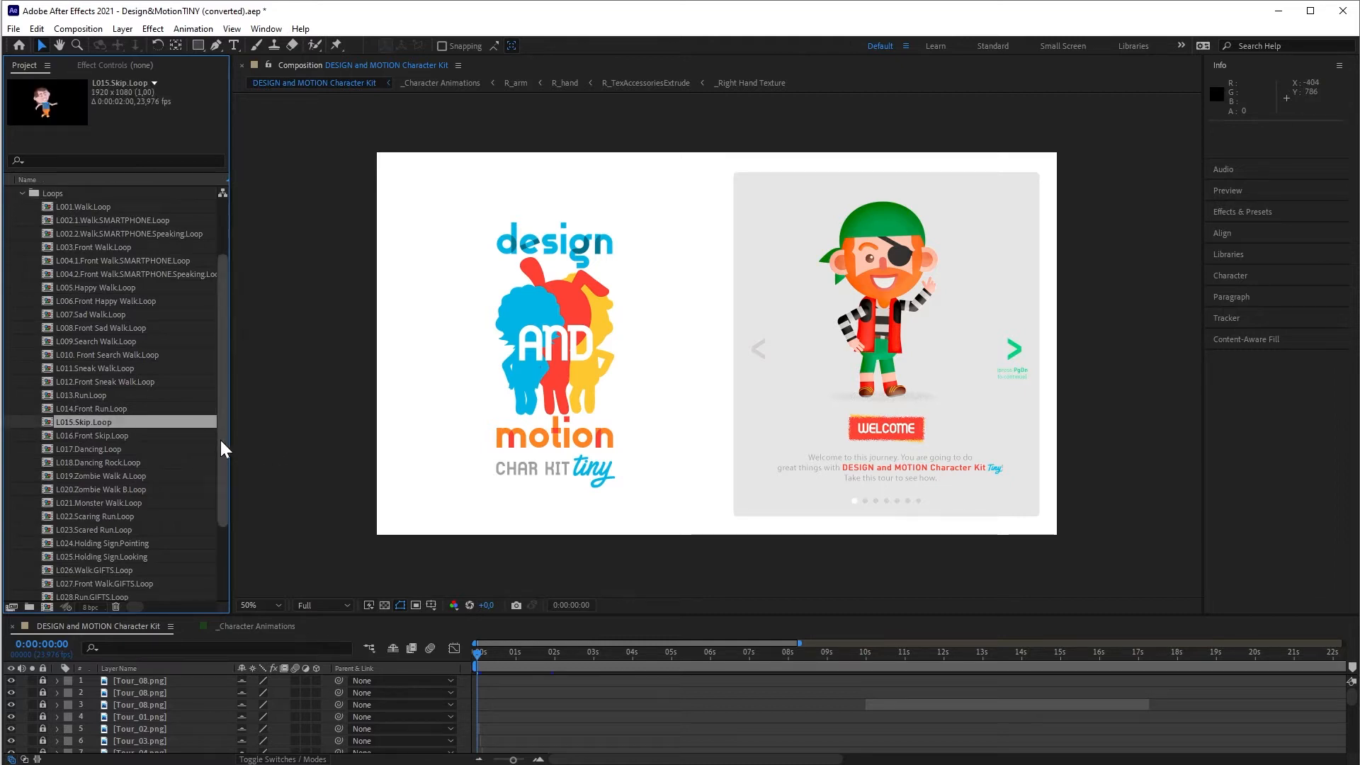
Add L015.Skip.Loop to the 2.2 Drop Modular Animations composition and extend the work area end to about 16:13
scroll(226, 474, "down", 1)
scroll(228, 491, "down", 3)
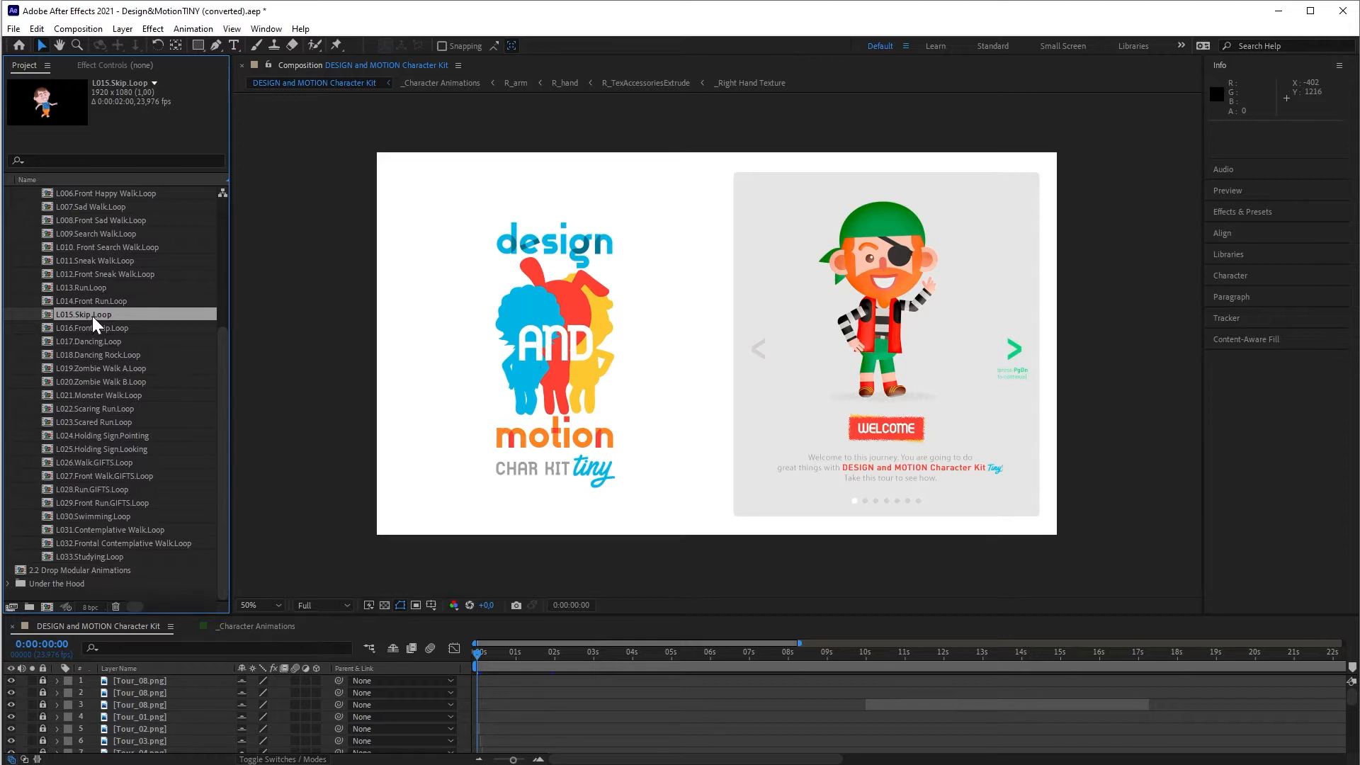
left_click_drag(94, 320, 99, 579)
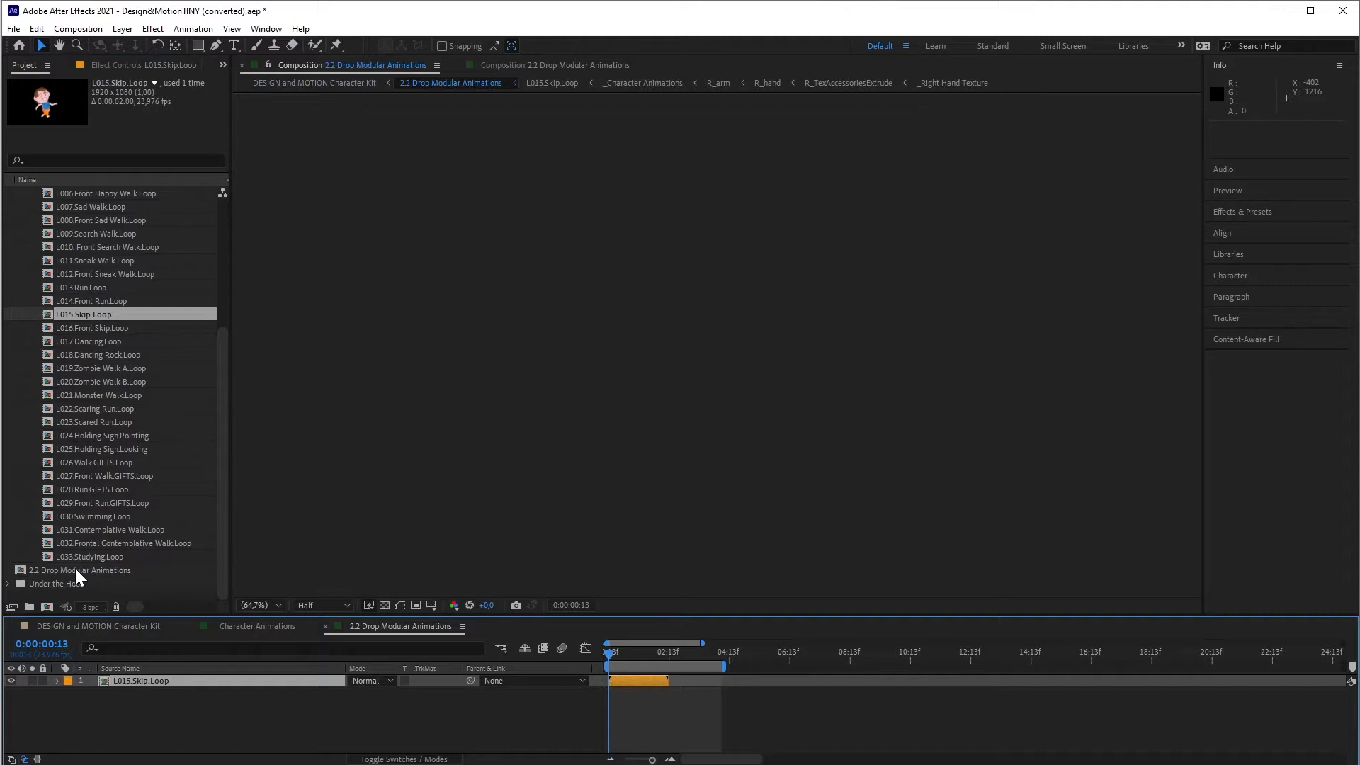
left_click(78, 577)
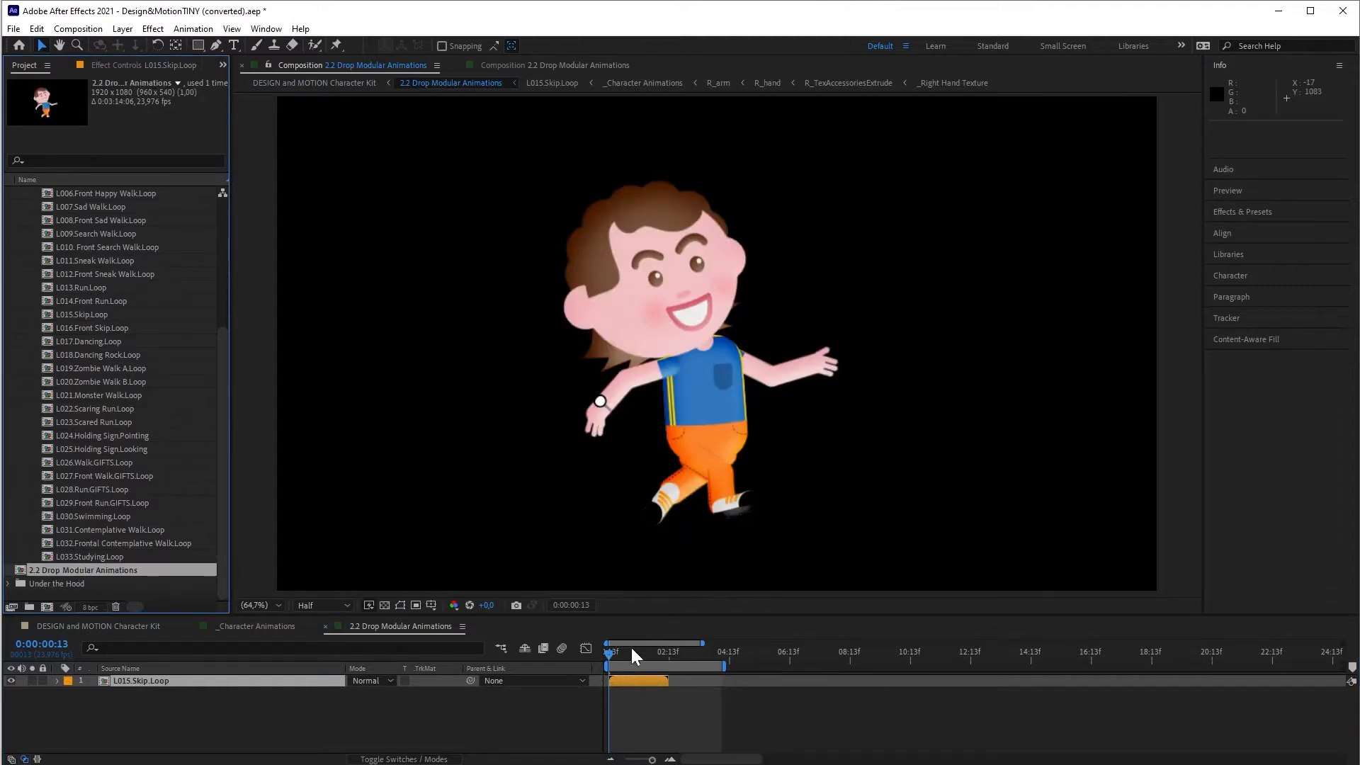
left_click_drag(727, 667, 1095, 667)
left_click(644, 719)
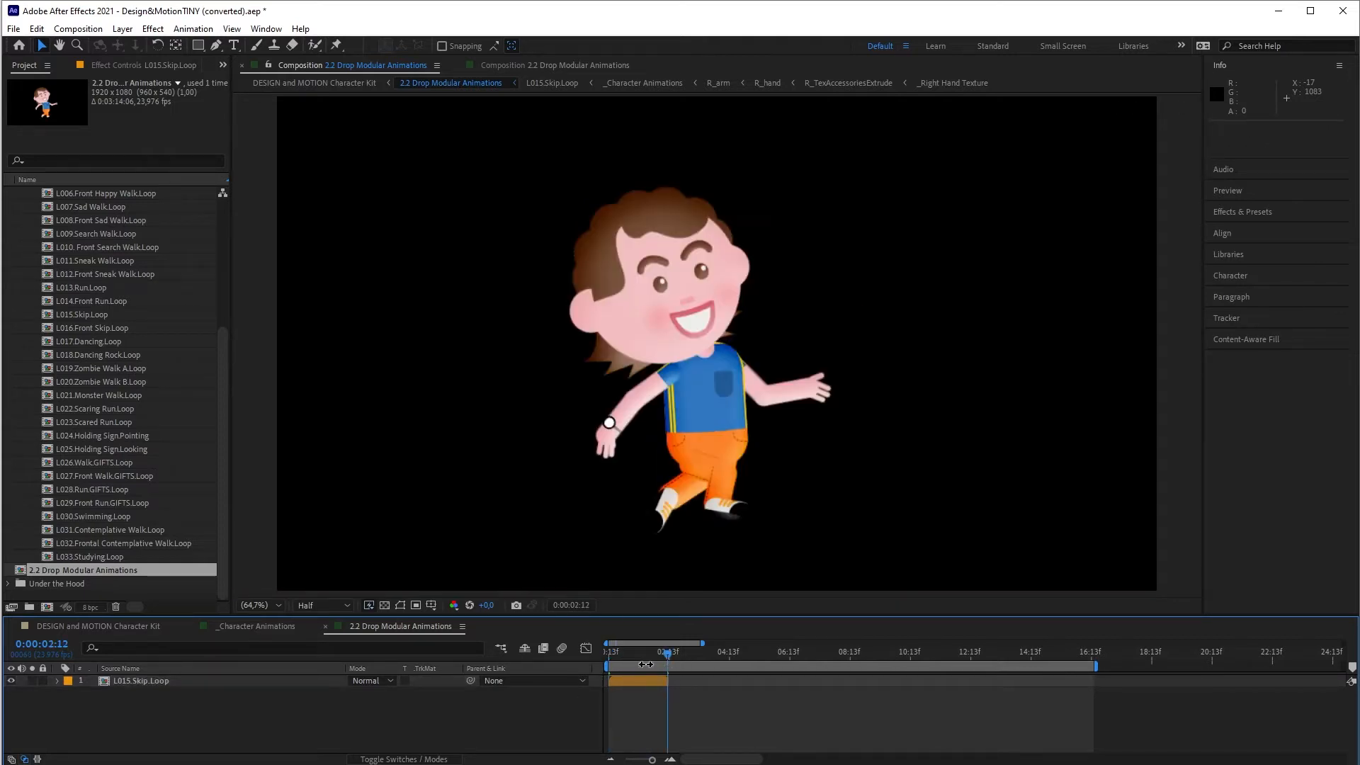
Duplicate the L015.Skip.Loop layer repeatedly, starting each copy where the previous one ends, for five consecutive layers
left_click(654, 684)
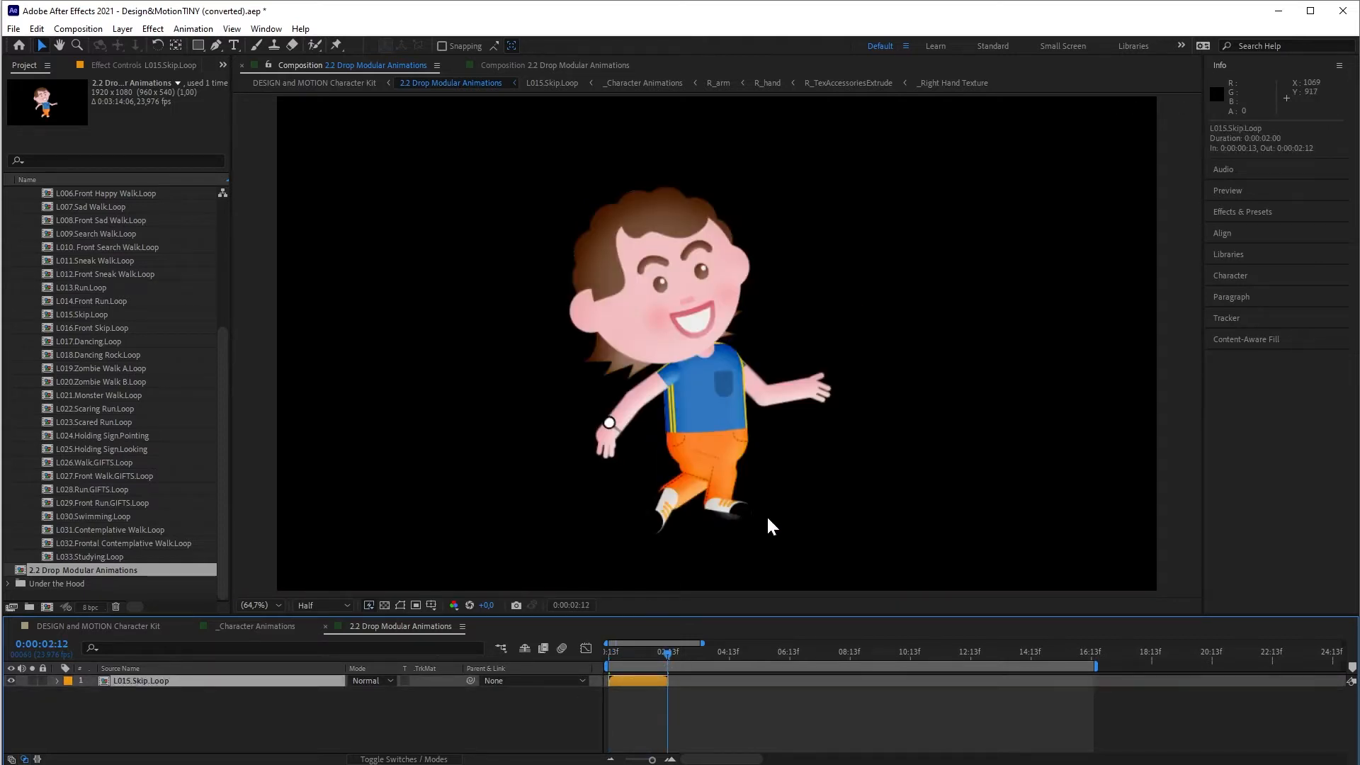
key("Page_Down")
key("ctrl+d")
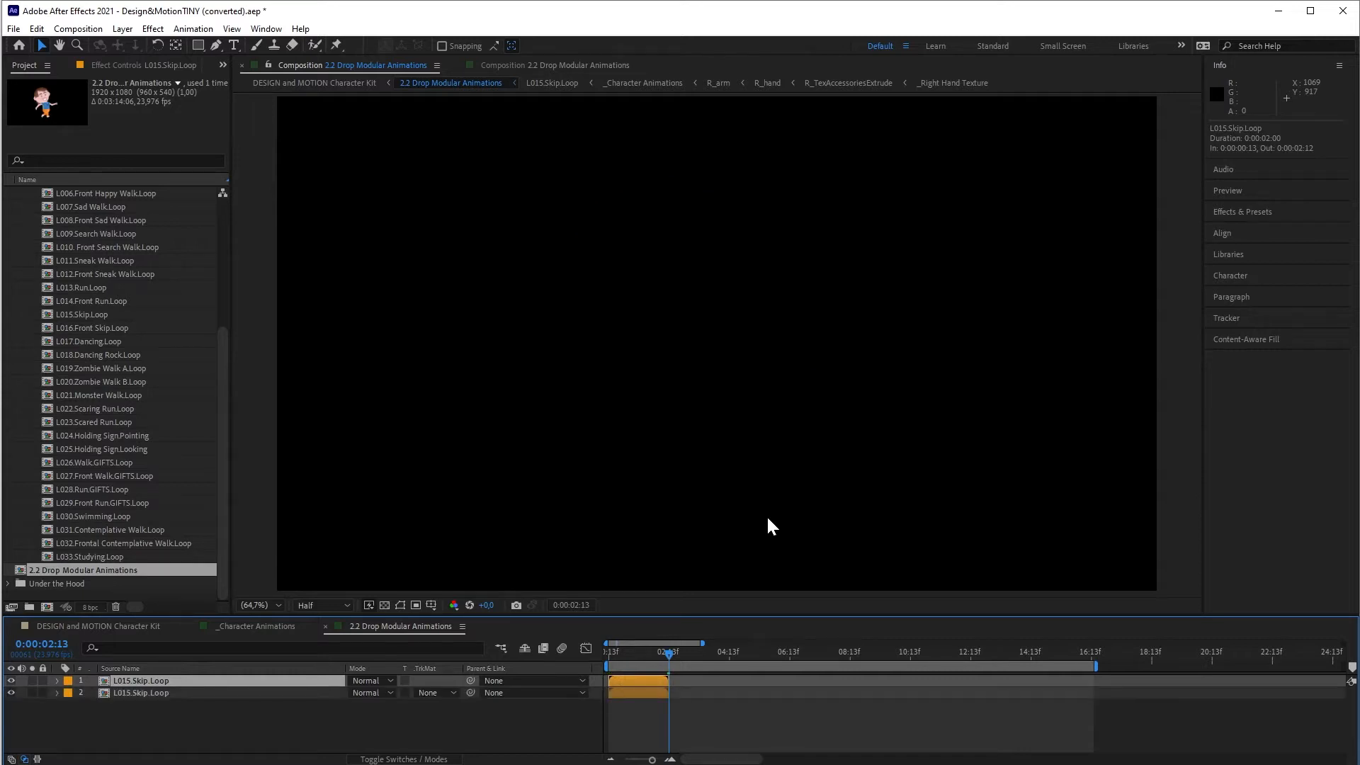
key("bracketleft")
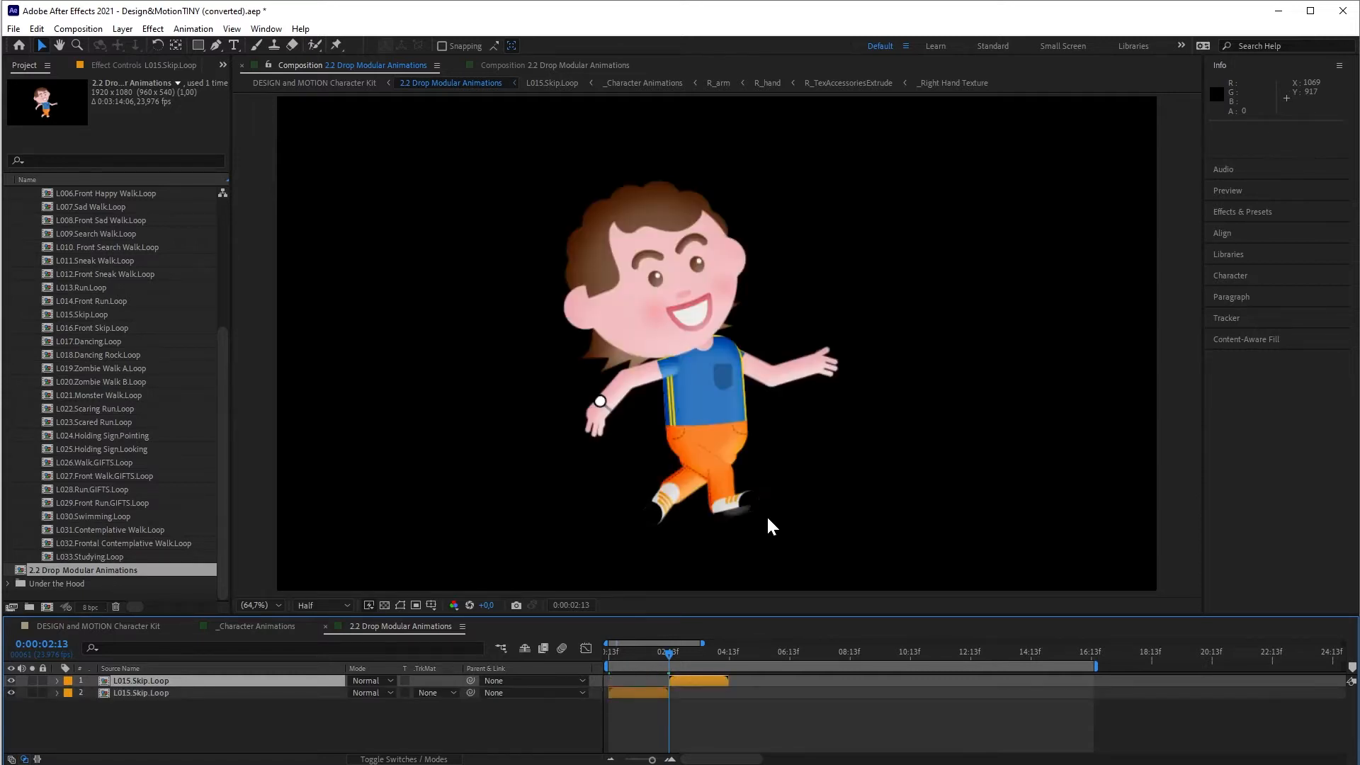
key("Page_Down")
key("ctrl+d")
key("bracketleft")
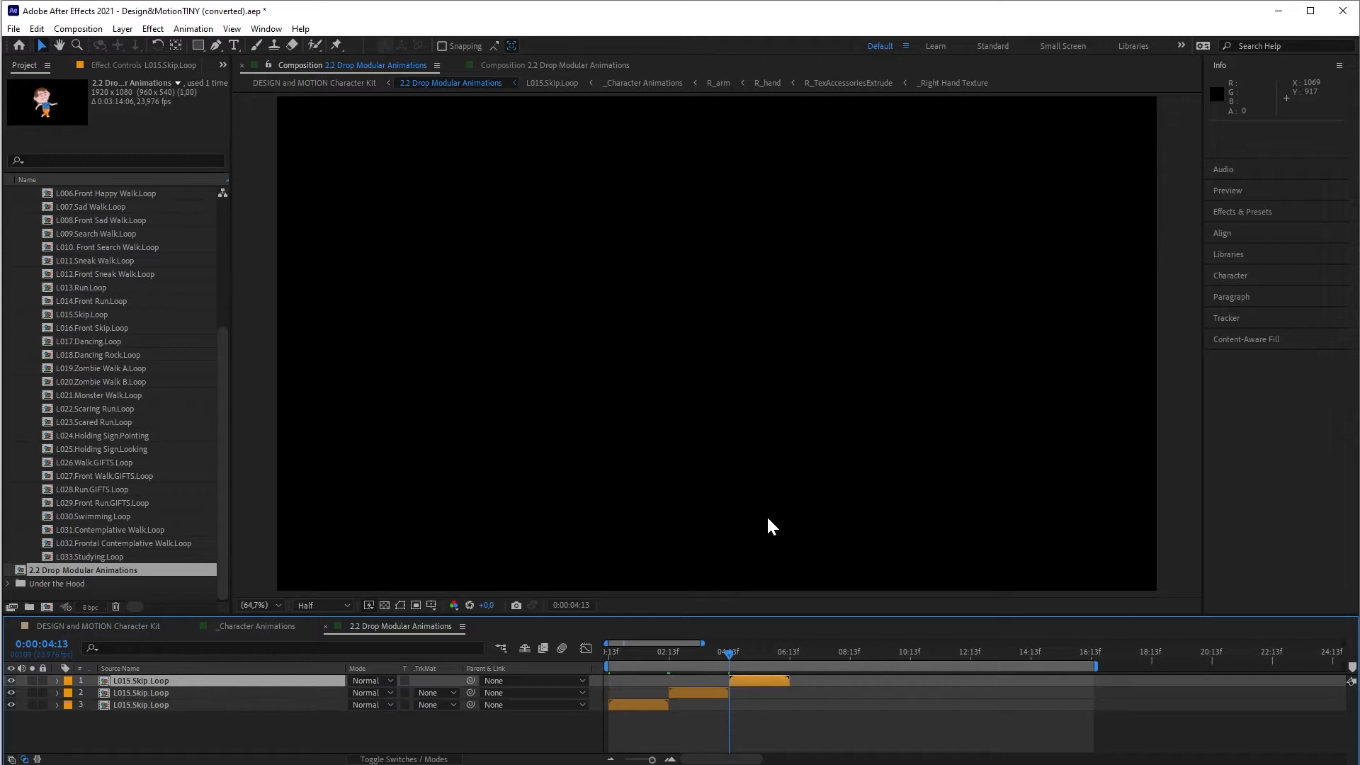
key("Page_Down")
key("ctrl+d")
key("bracketleft")
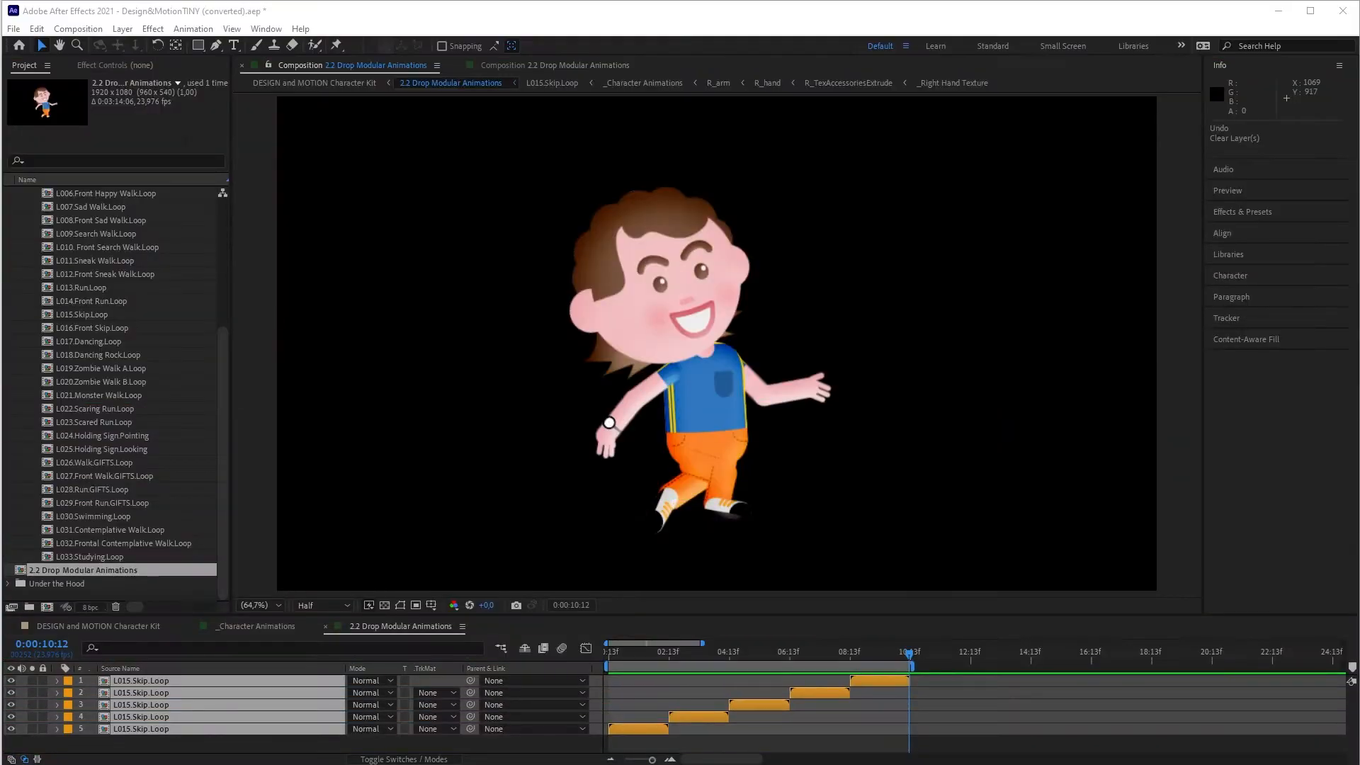
Switch to the animation guide in VLC and review the start of the Actions section around A001.Stand Still
key("alt+Tab")
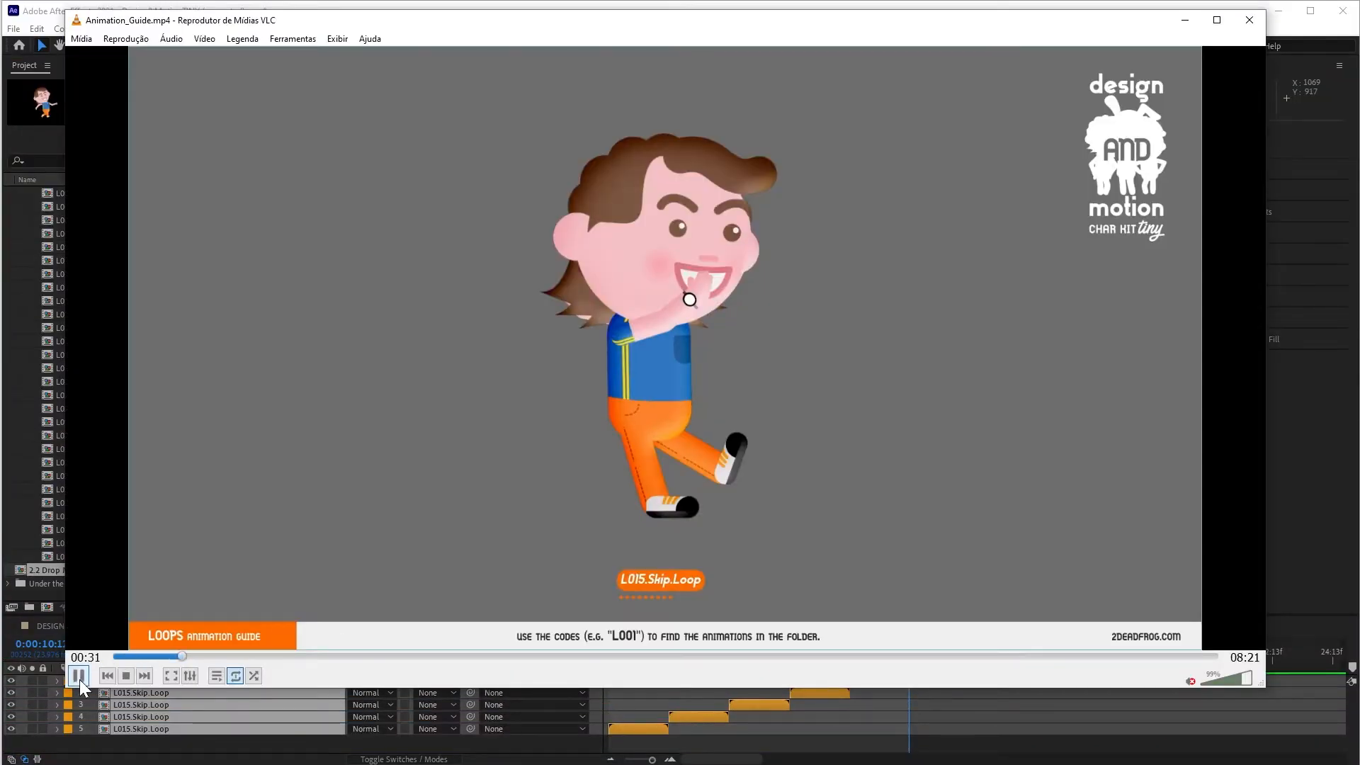
left_click_drag(227, 660, 285, 666)
key("space")
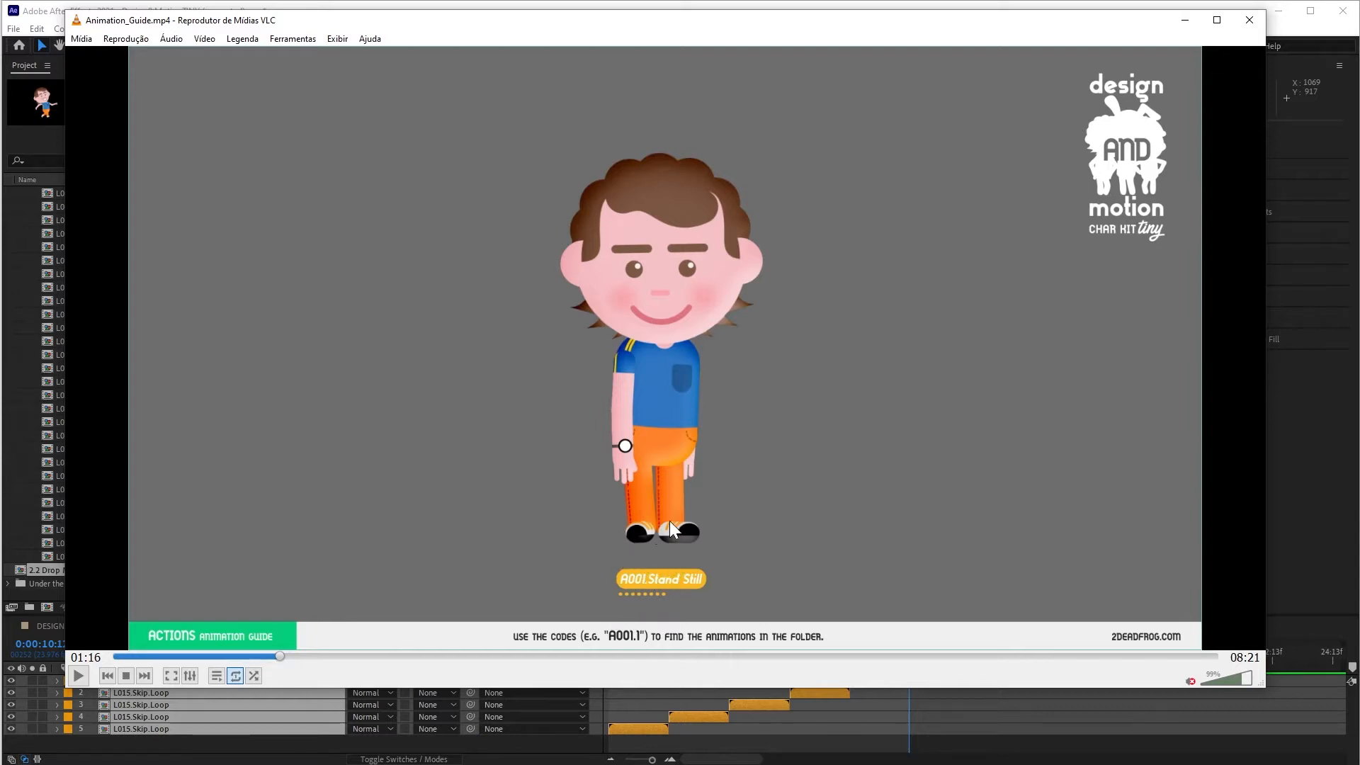
key("space")
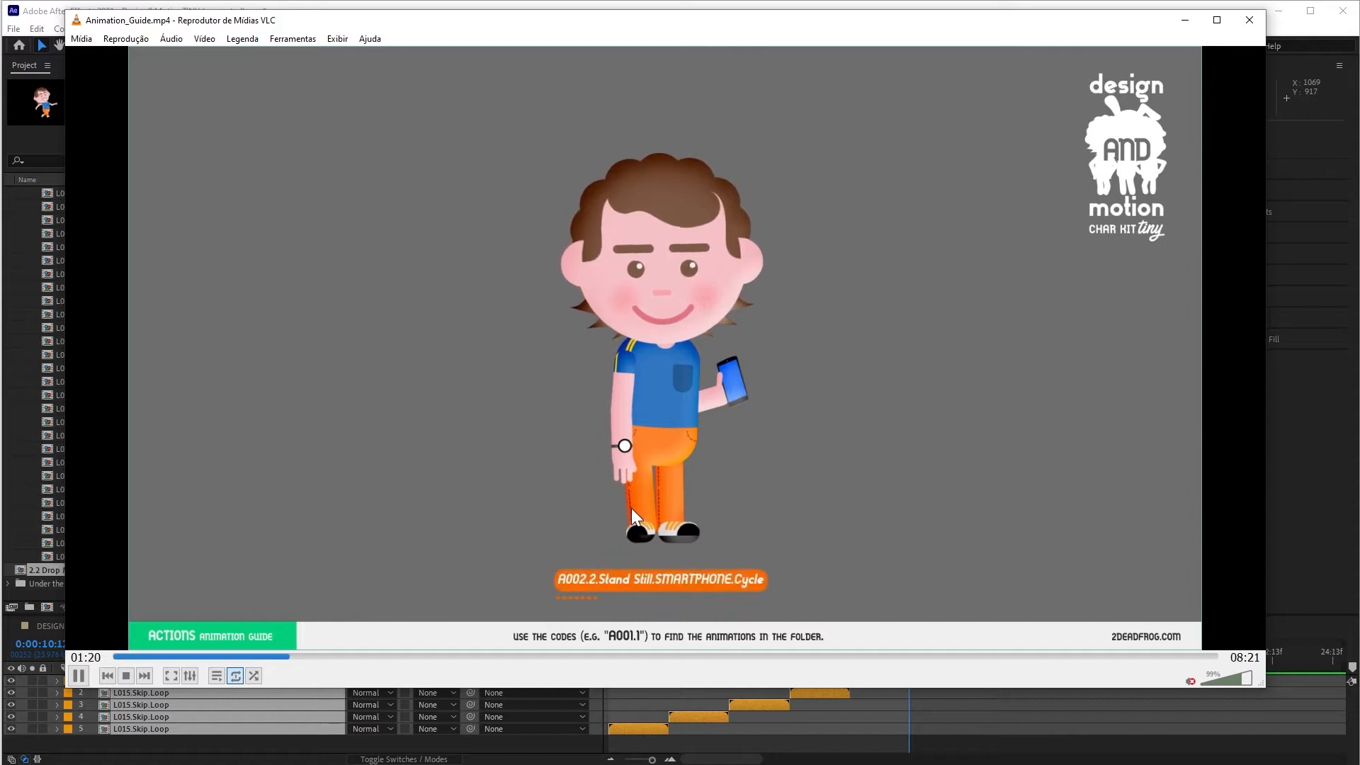
key("space")
left_click(283, 656)
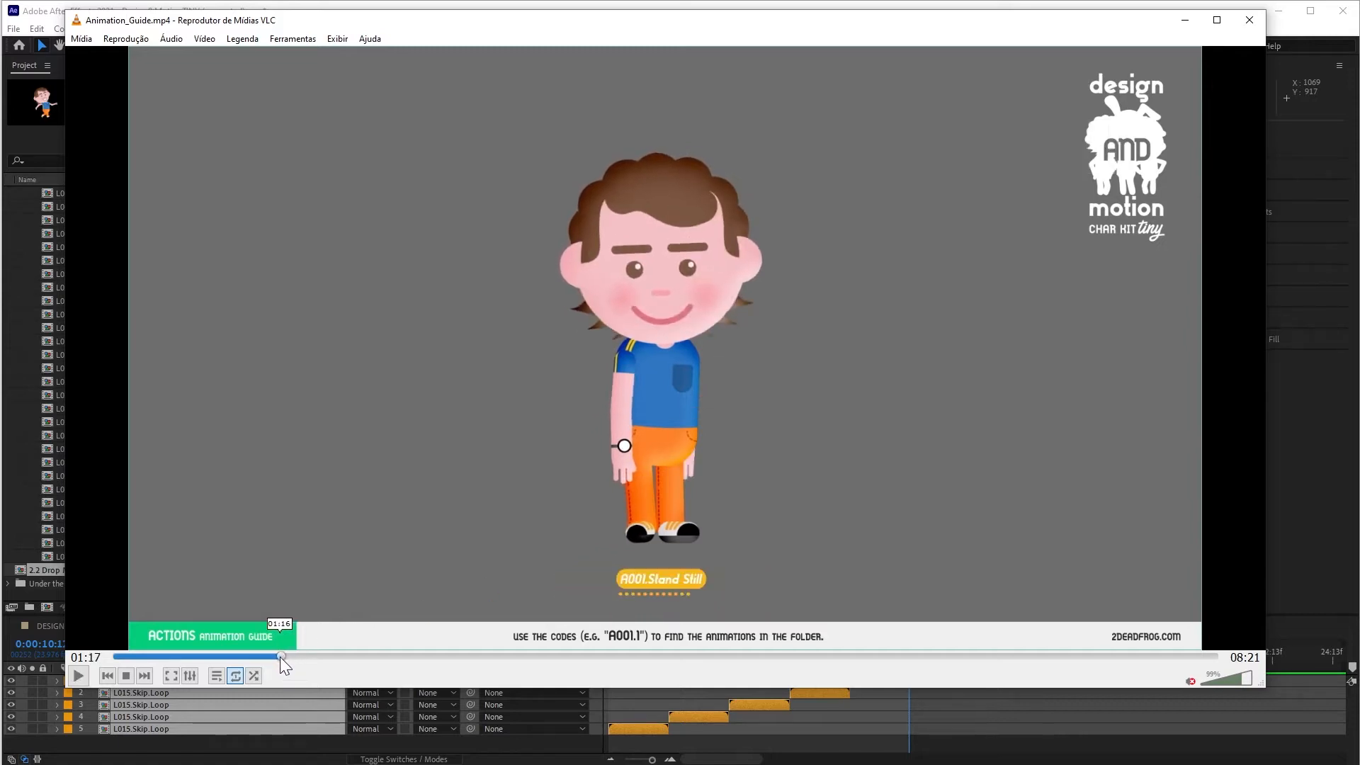
left_click(279, 657)
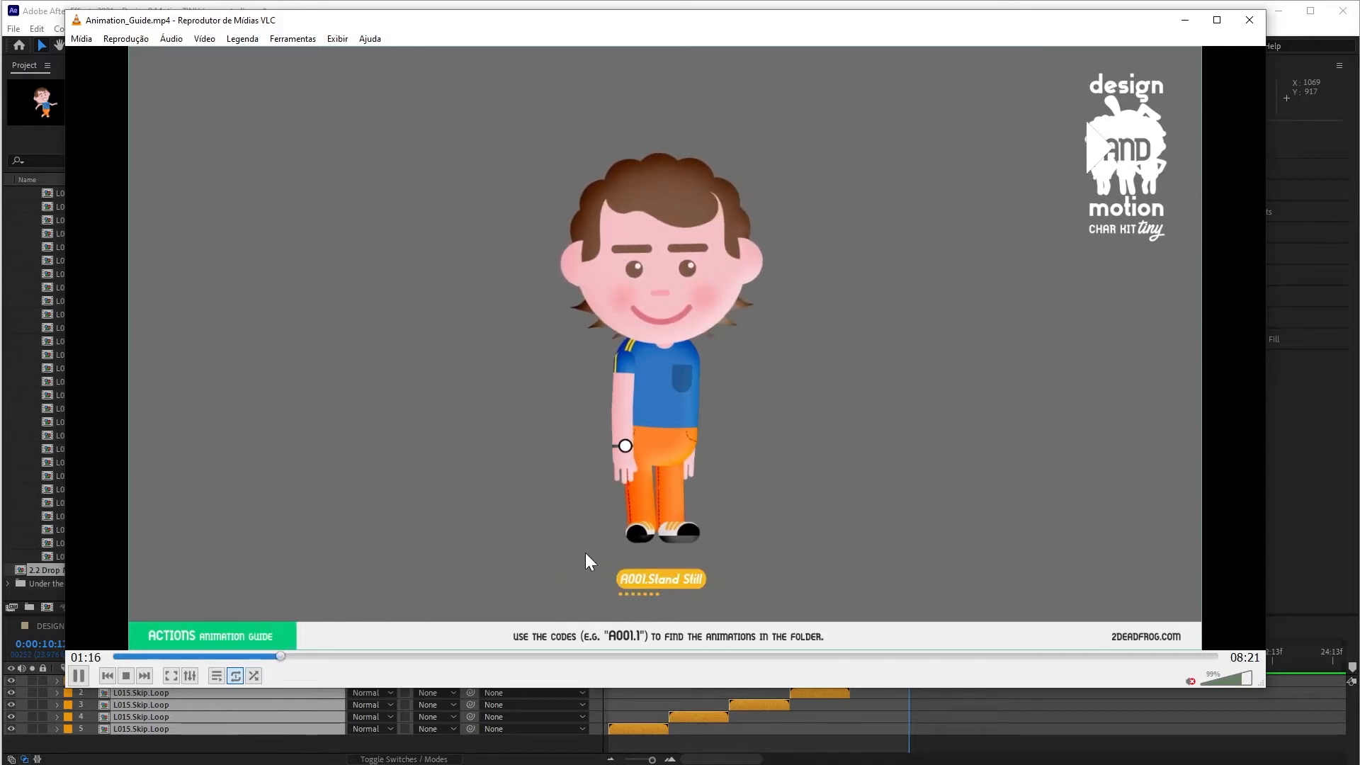
Search the Actions section of the guide for A009.2.Dancing Rock.Cycle and pause on it
left_click_drag(279, 656, 400, 657)
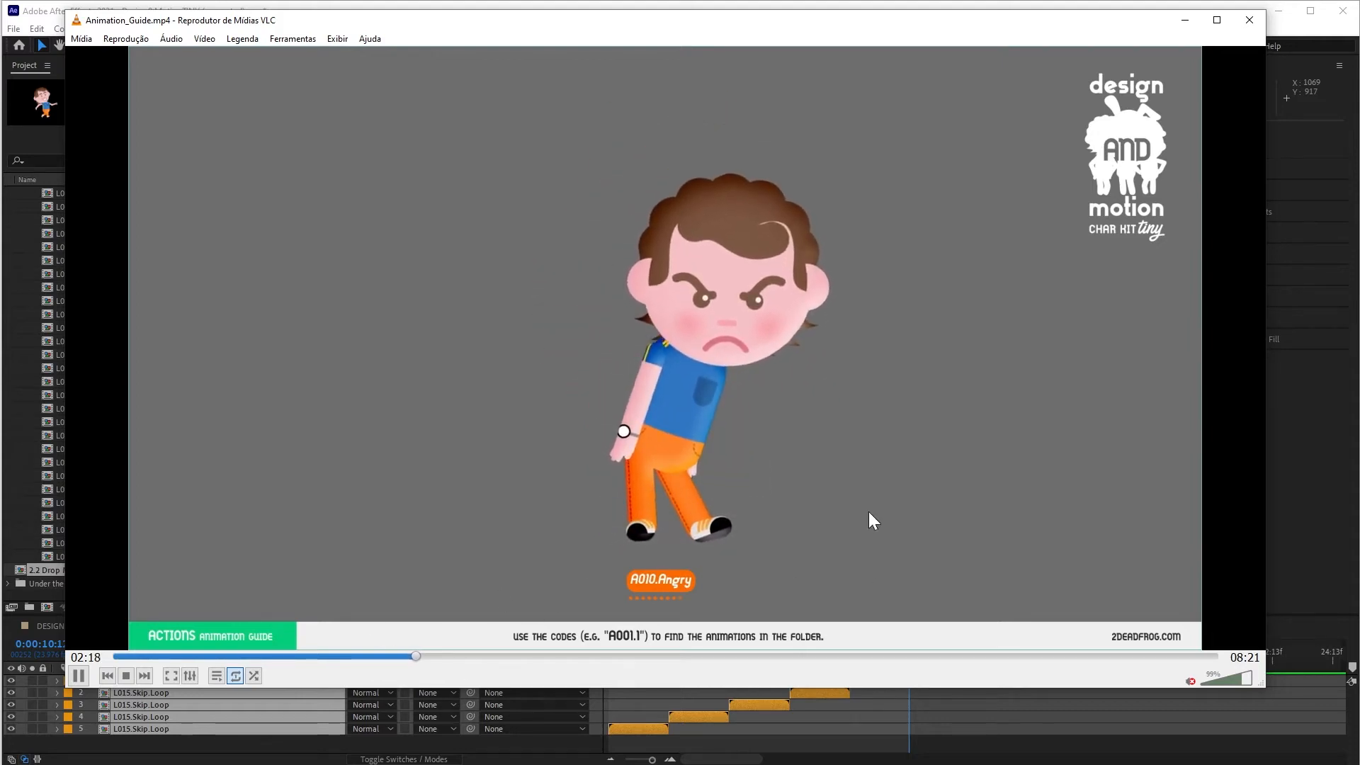
left_click(403, 660)
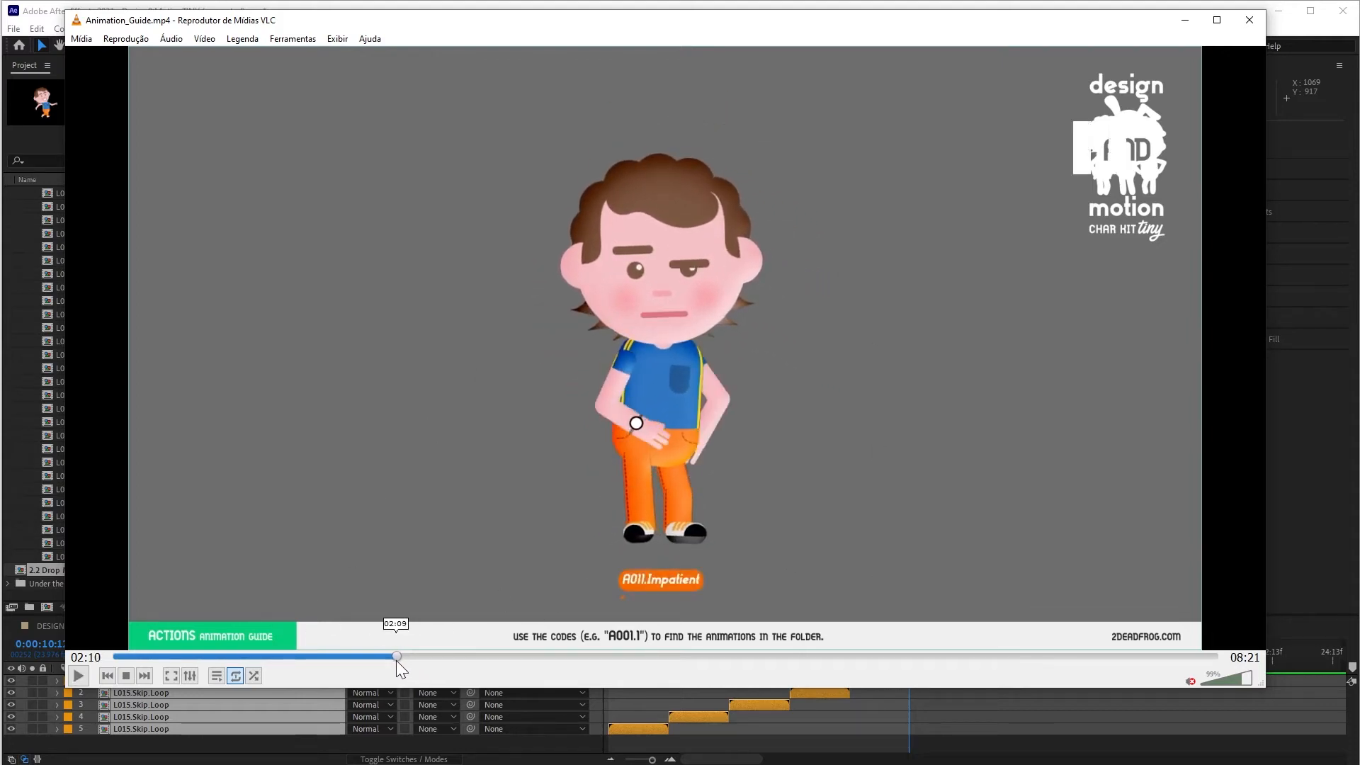
mouse_move(397, 661)
left_mouse_down()
mouse_move(327, 669)
mouse_move(401, 678)
left_mouse_up()
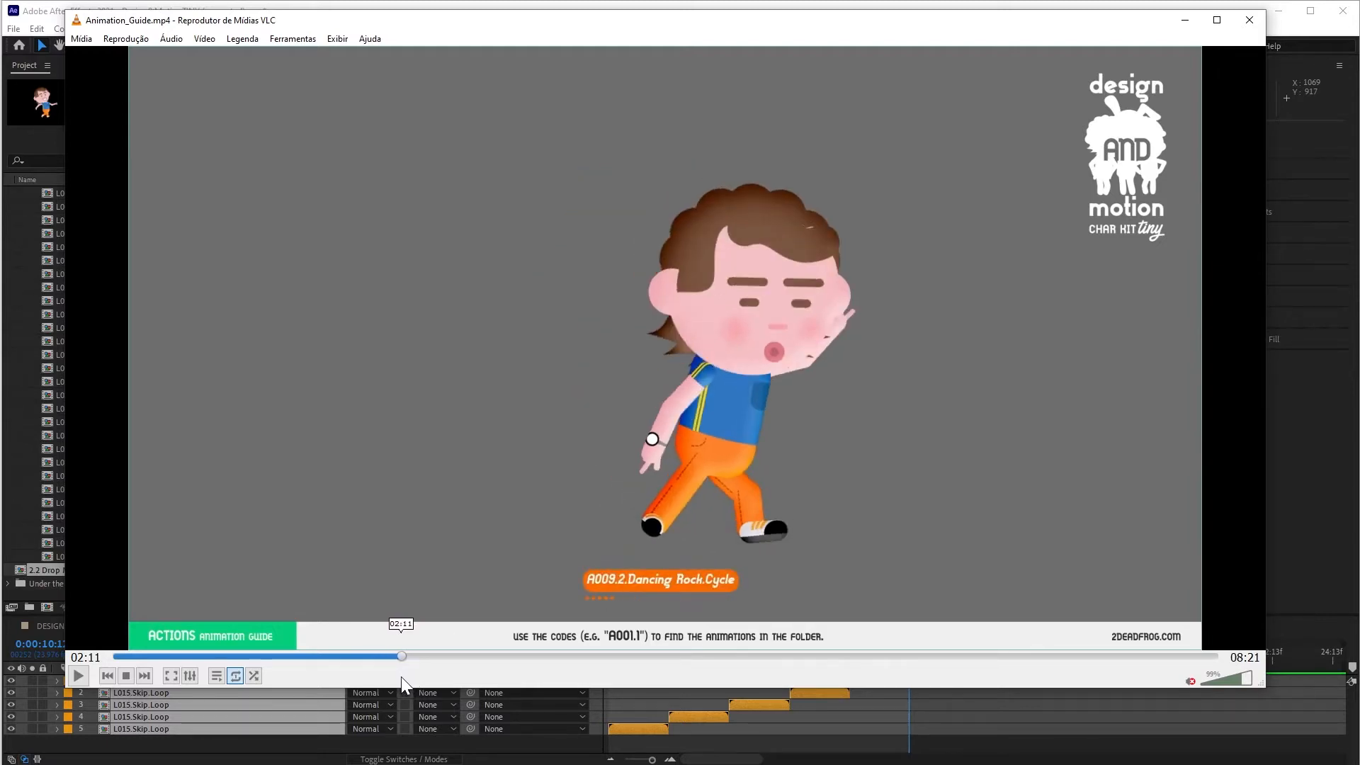
left_click(396, 657)
key("space")
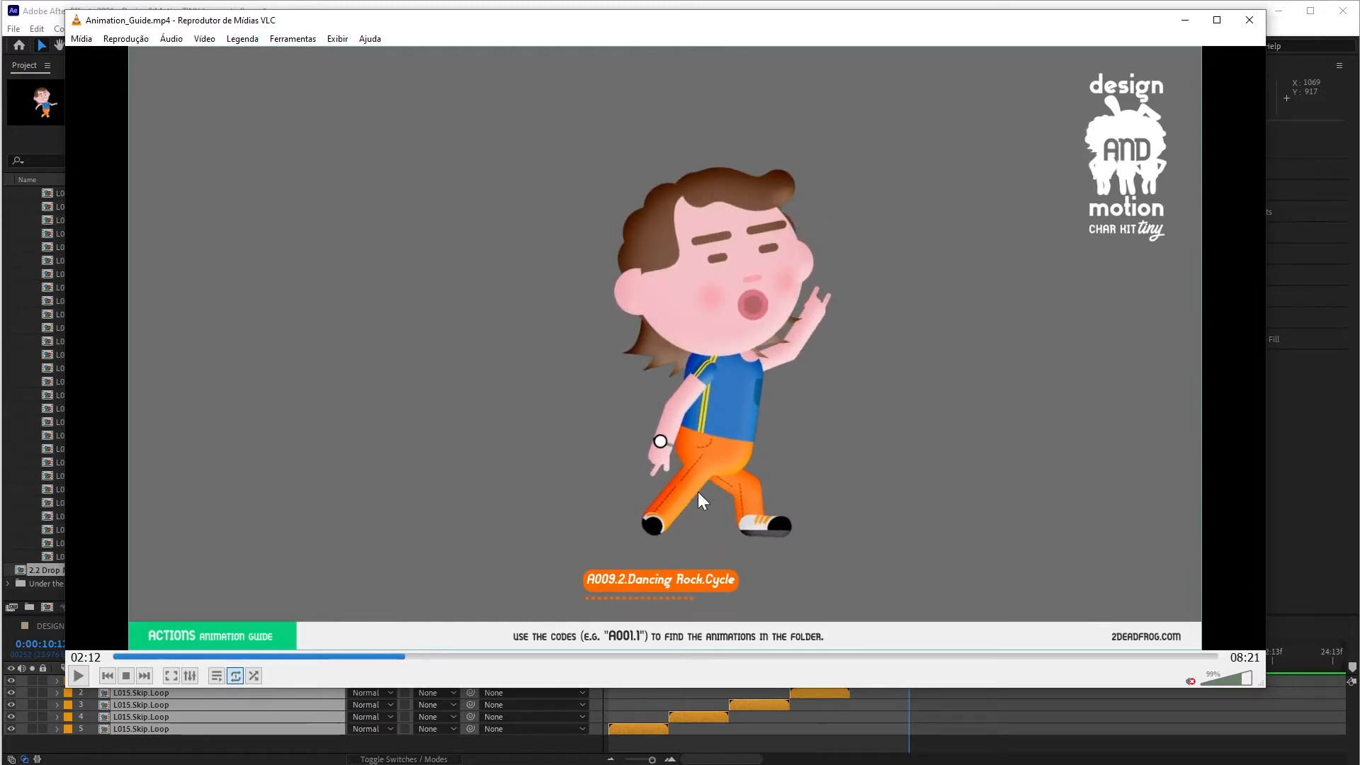
Step frame by frame from the Dancing Rock cycle into its stop animation and return to A009.2.Dancing Rock.Cycle
key("e")
key("e")
key("e")
key("e")
key("e")
key("e")
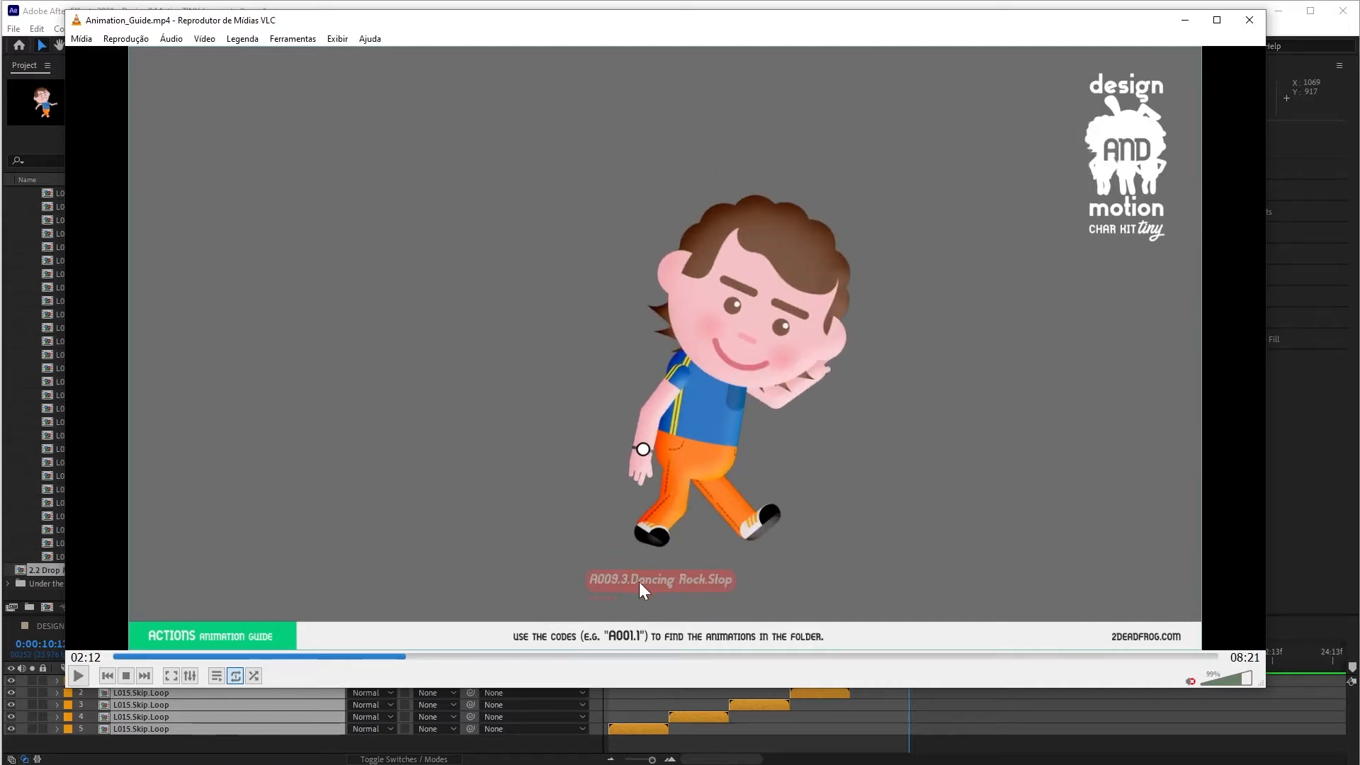
key("e")
key("e")
key("e")
key("e")
key("e")
key("e")
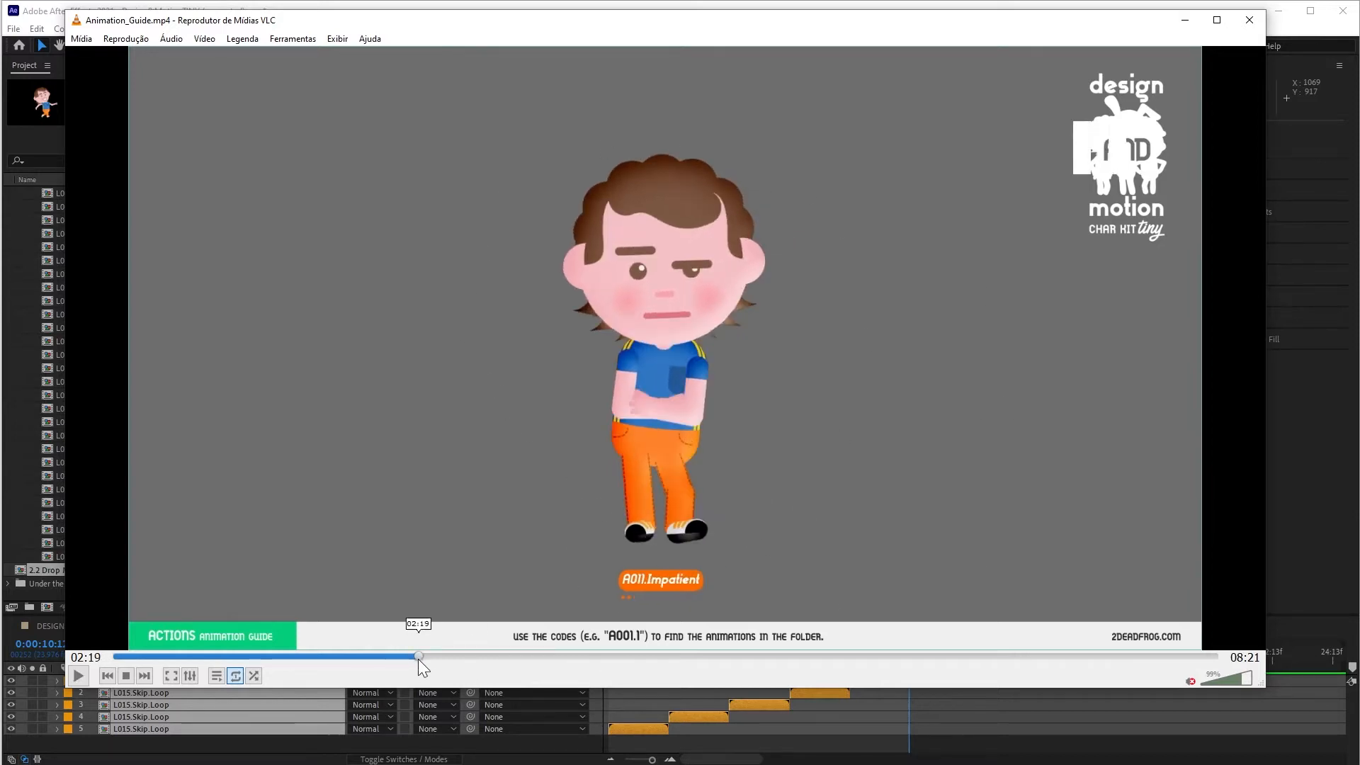
left_click_drag(418, 659, 401, 657)
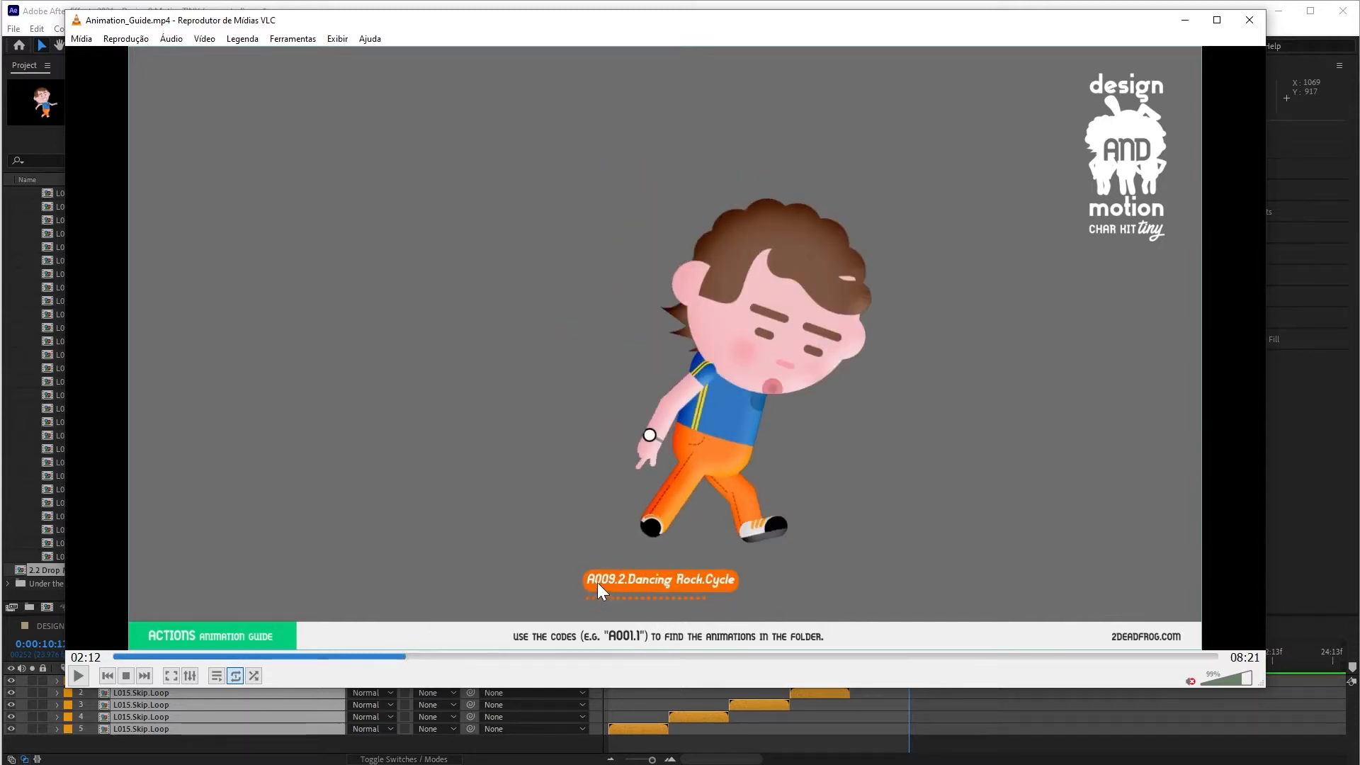
Switch to After Effects, collapse the Loops folder, and expand the Actions folder in 2.1 Modular Animations
left_click(23, 261)
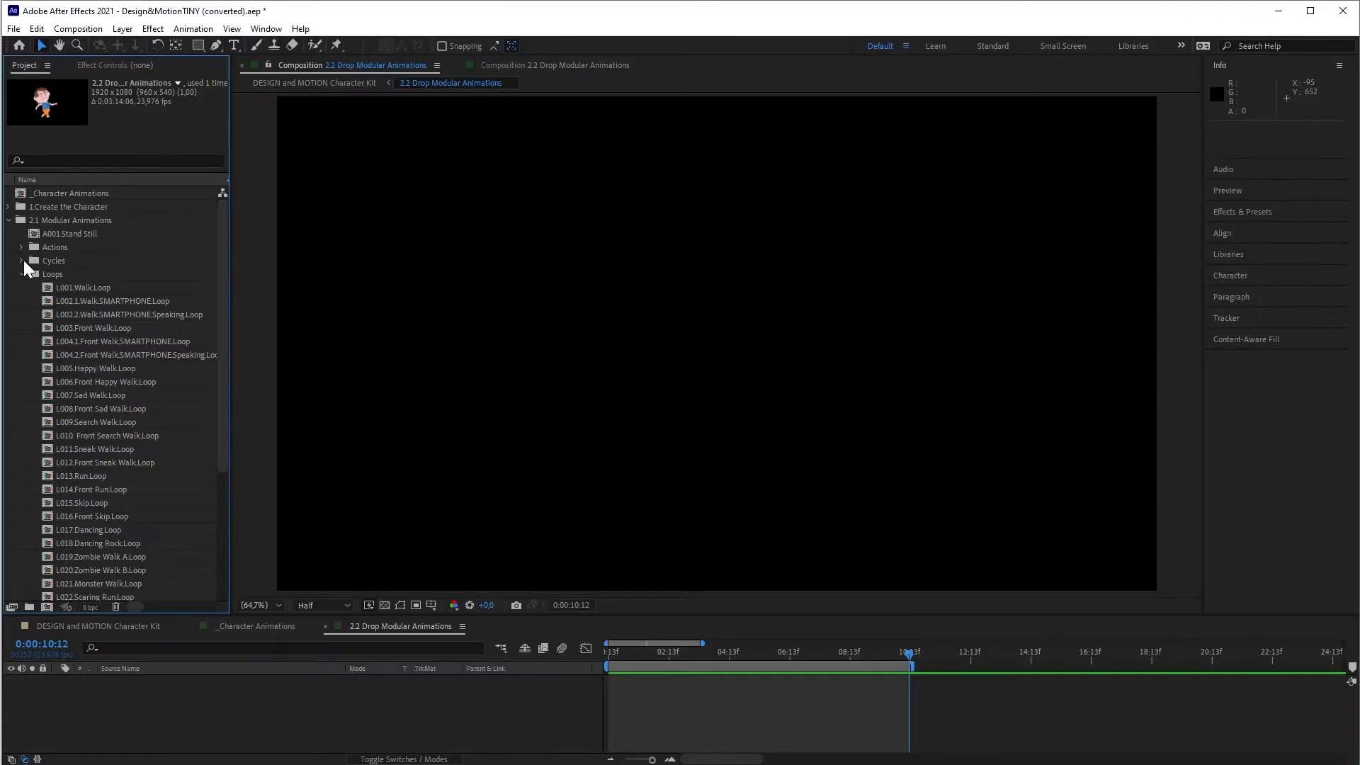
left_click(22, 274)
left_click(52, 253)
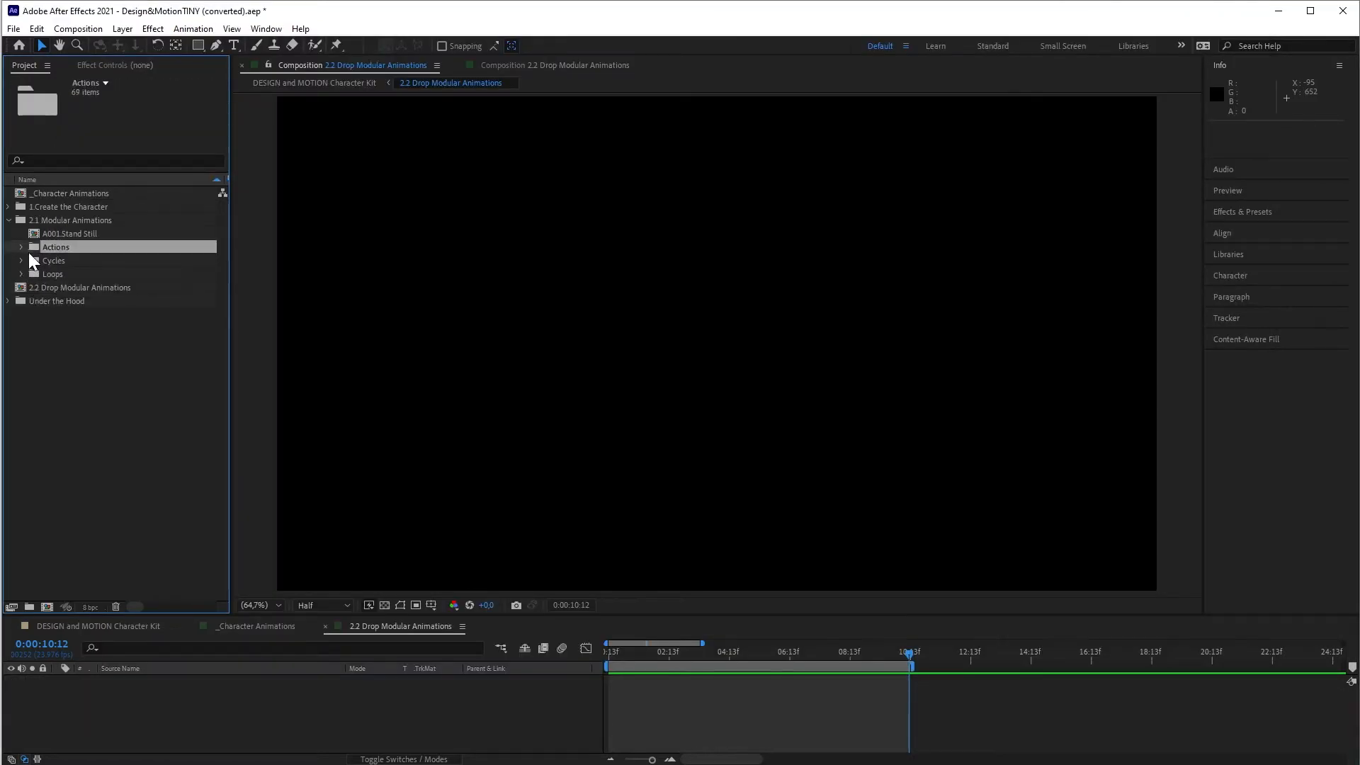
left_click(20, 247)
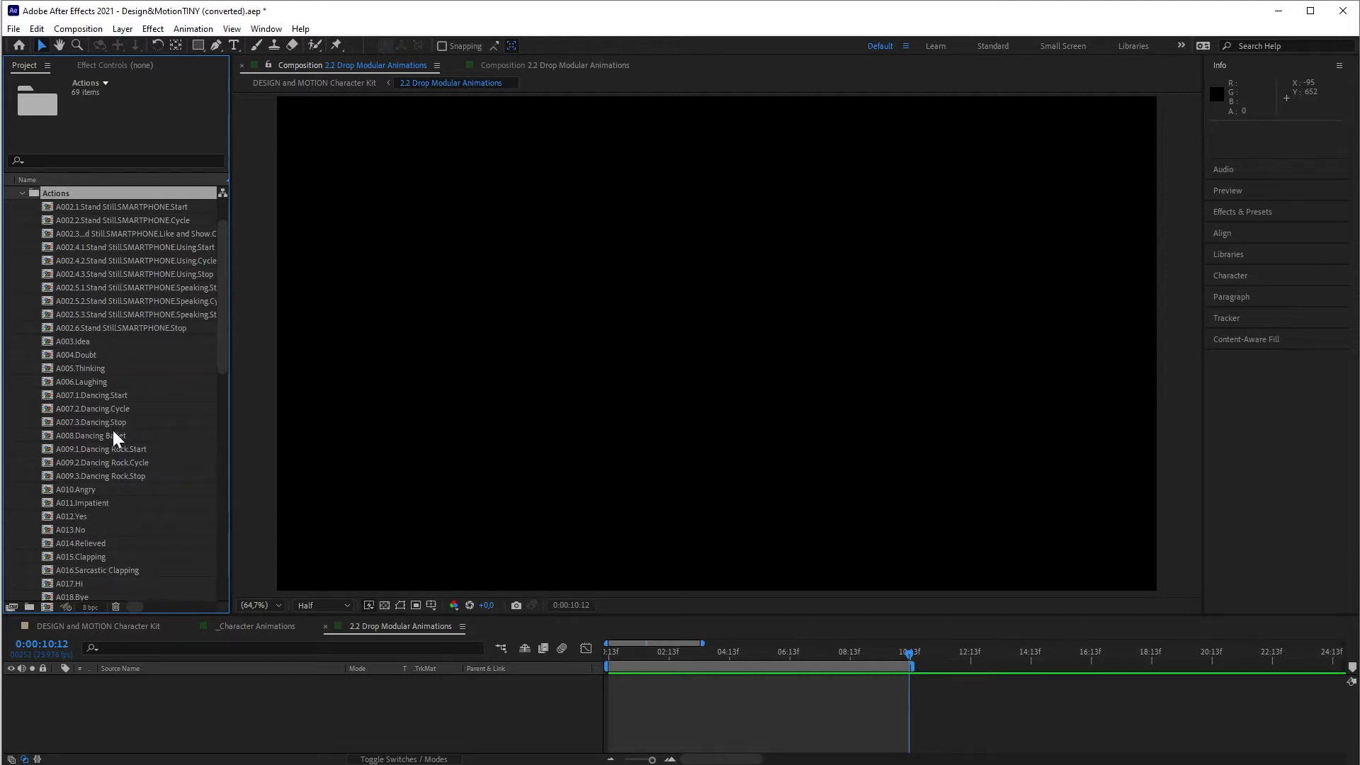
Add the A009.1 Start, A009.2 Cycle and A009.3 Stop Dancing Rock animations to the 2.2 Drop Modular Animations timeline
left_click(96, 443)
left_click(86, 477, "shift")
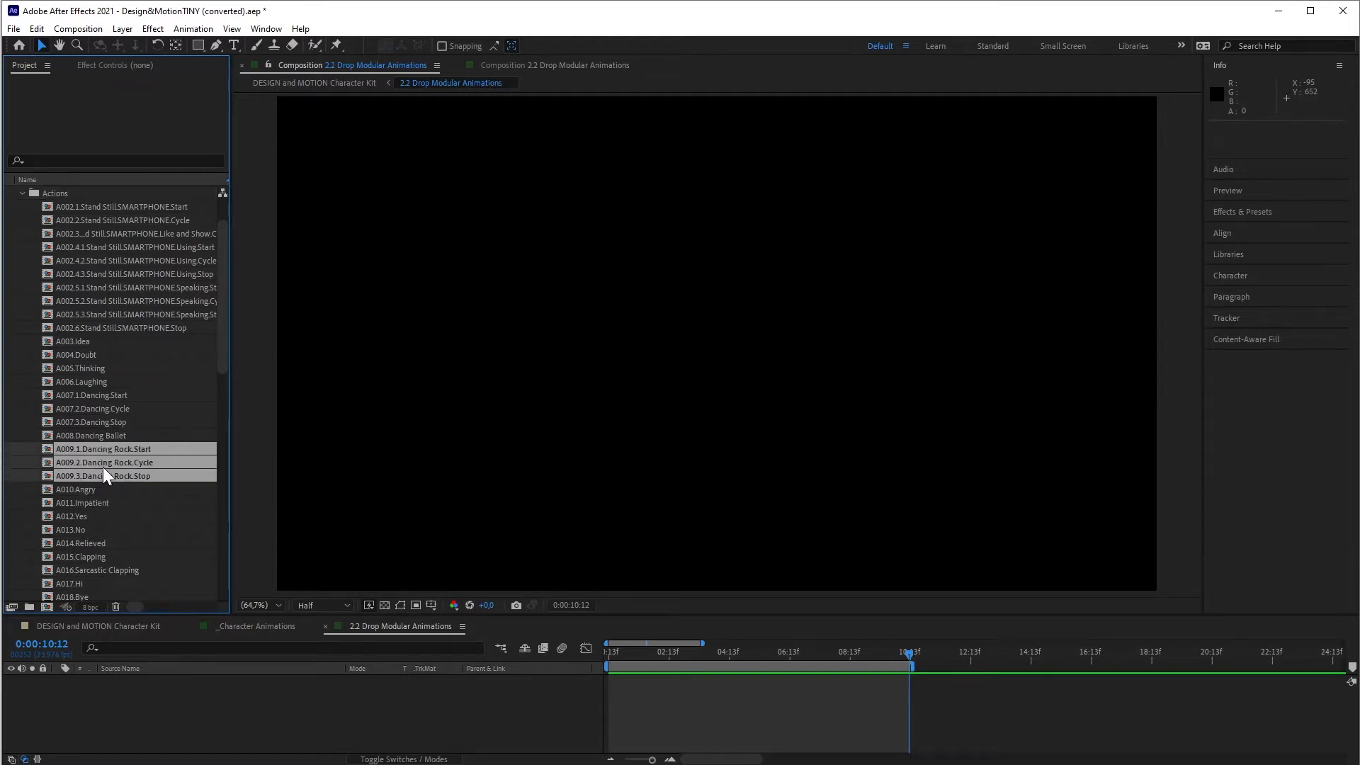
left_click_drag(103, 466, 201, 696)
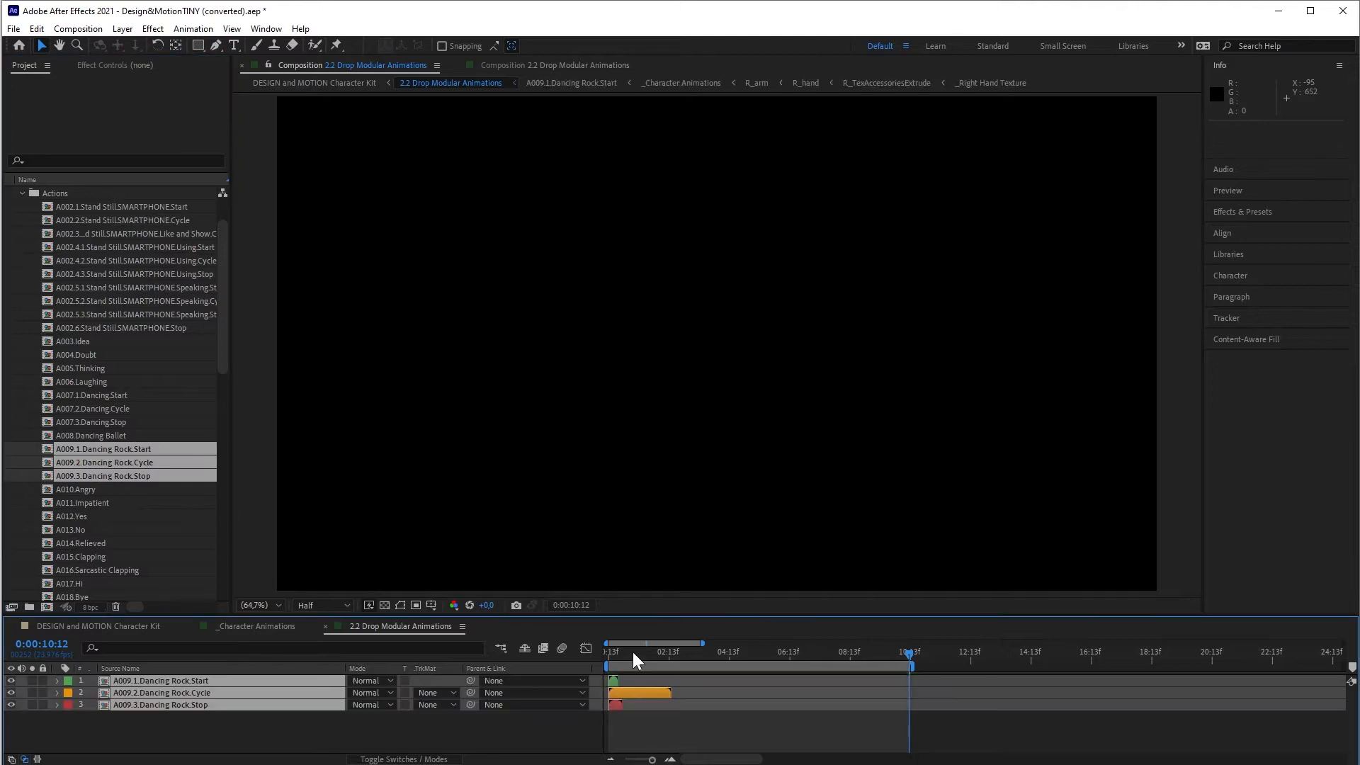
Arrange the Dancing Rock layers in sequence, with Cycle starting where Start ends and Stop starting where Cycle ends
left_click(578, 718)
key("equal")
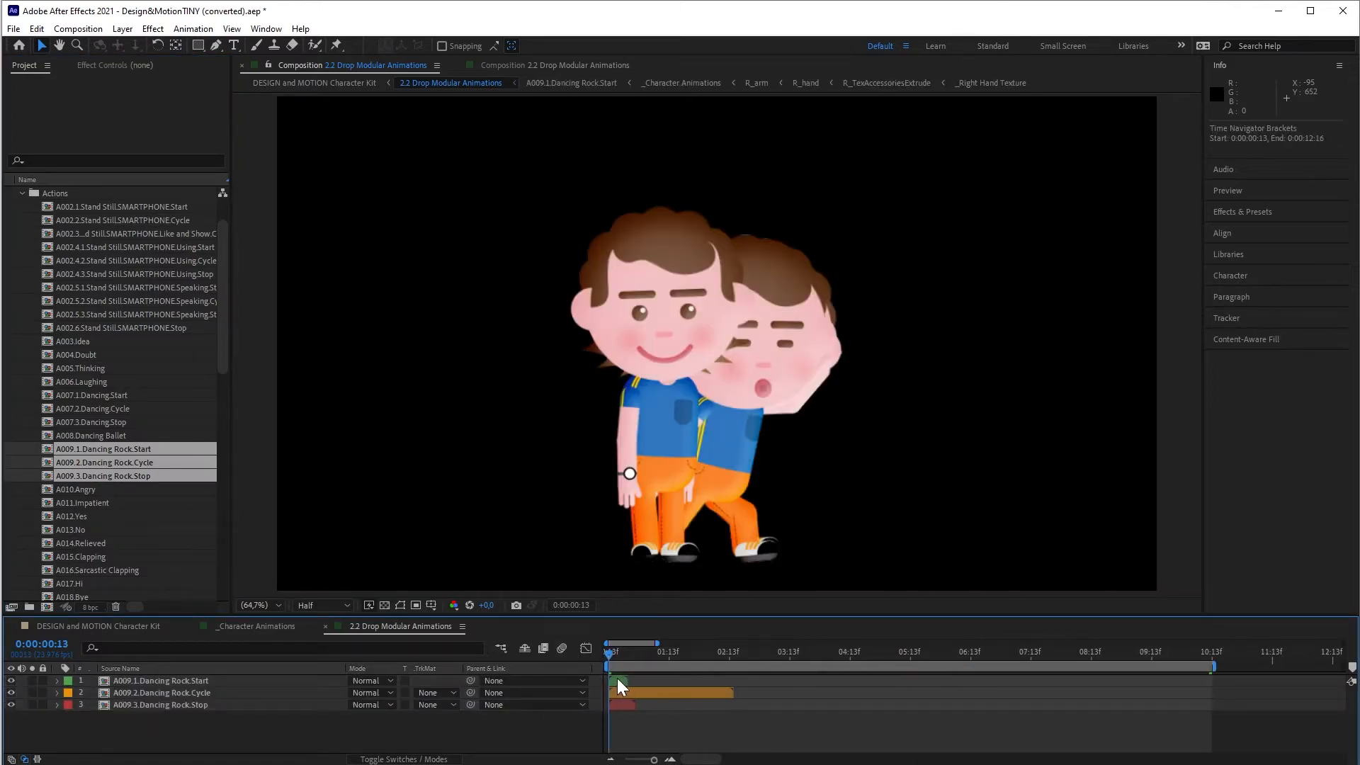
left_click(618, 678)
left_click_drag(613, 657, 686, 711)
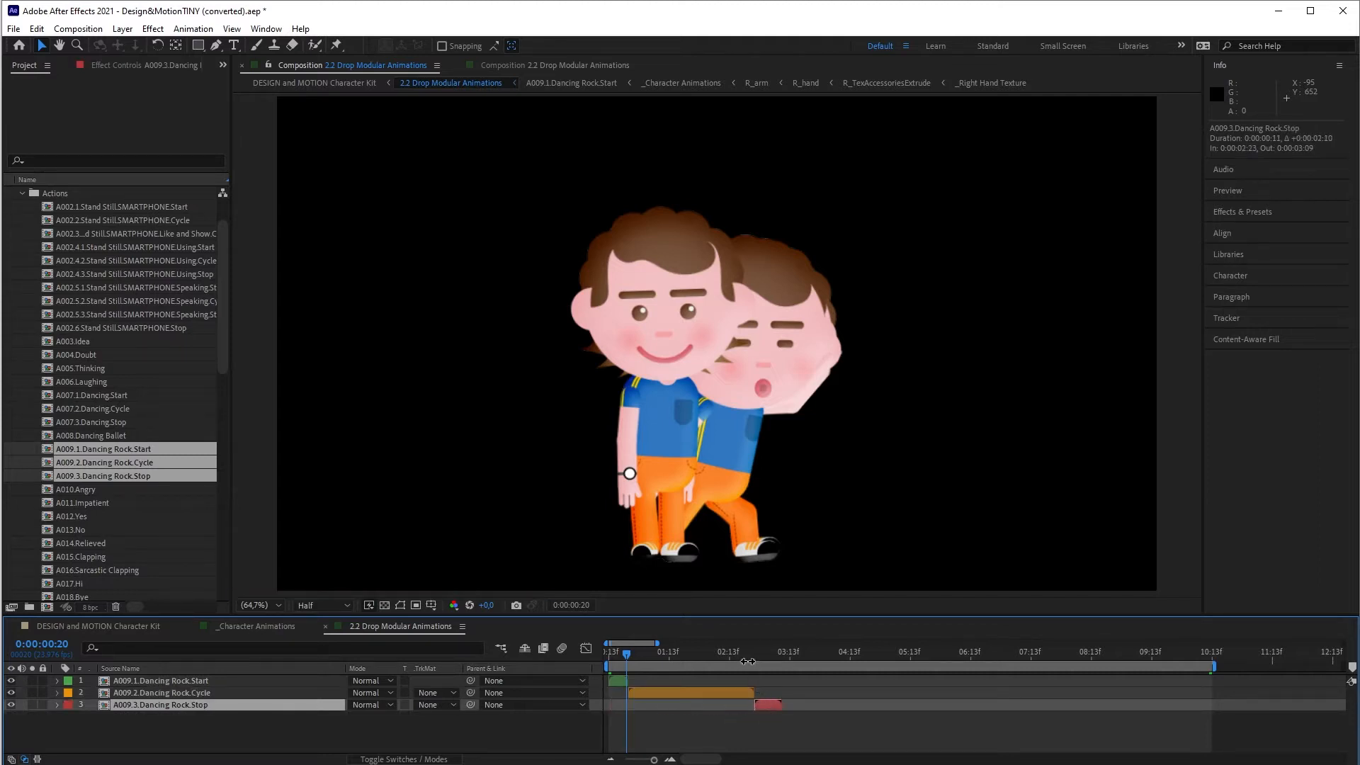
Add A001.Stand Still at the start of the timeline and shift the three Dancing Rock layers to begin where it ends
left_click(744, 653)
left_click_drag(750, 655, 757, 655)
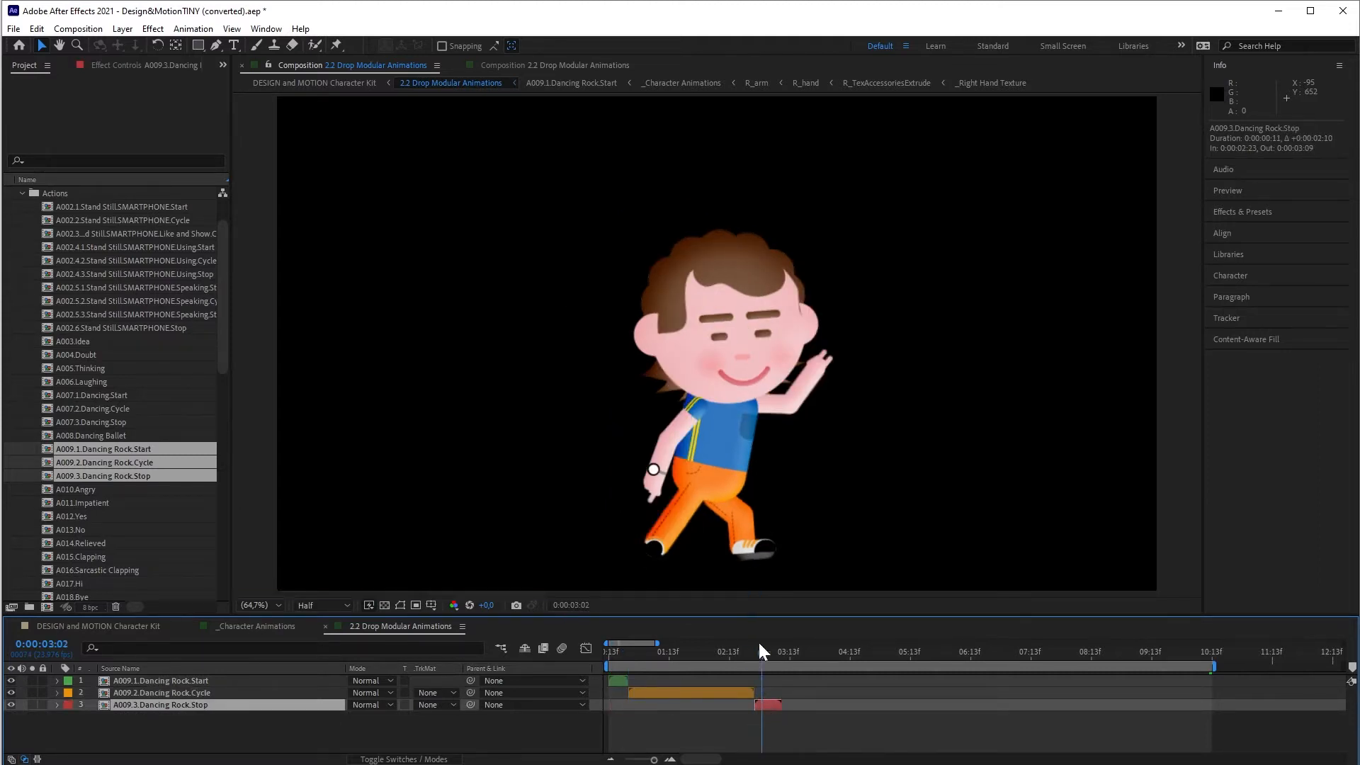
scroll(223, 340, "up", 4)
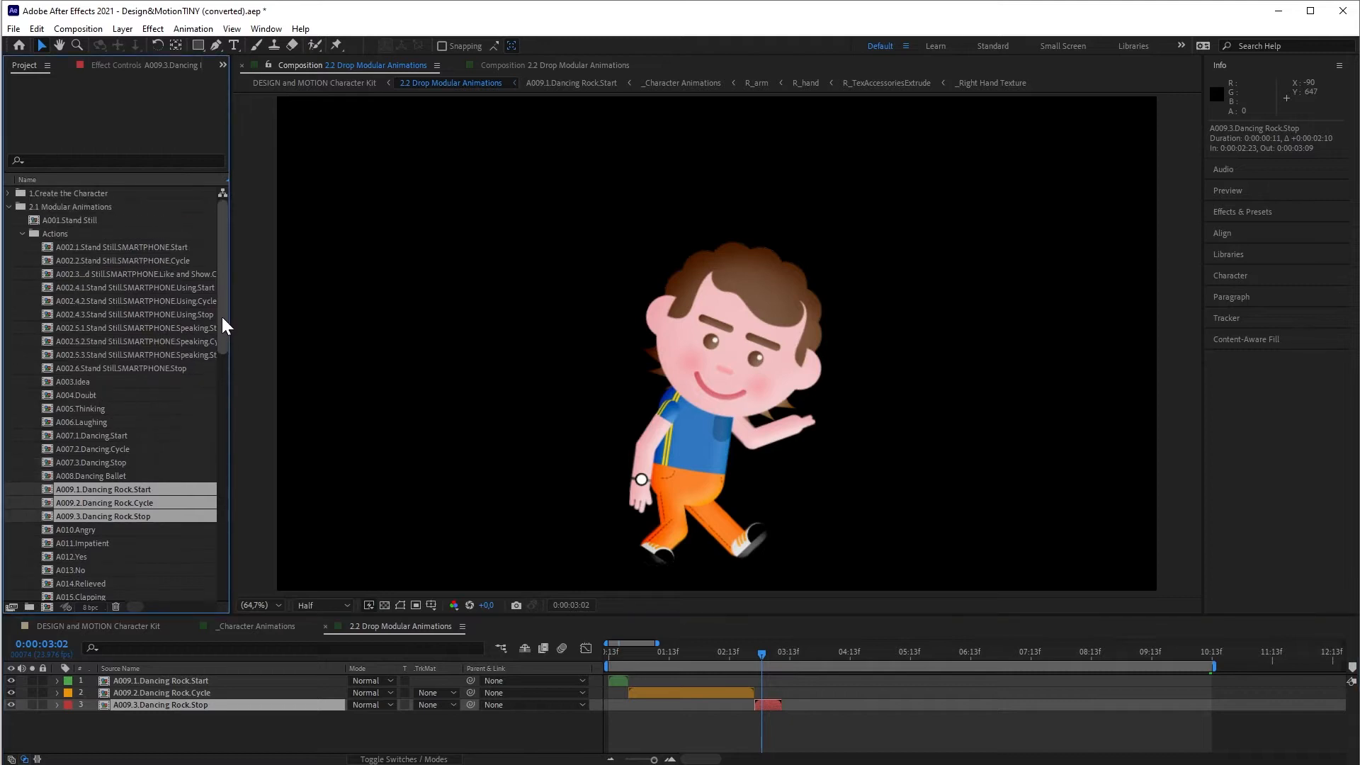
left_click_drag(242, 488, 615, 695)
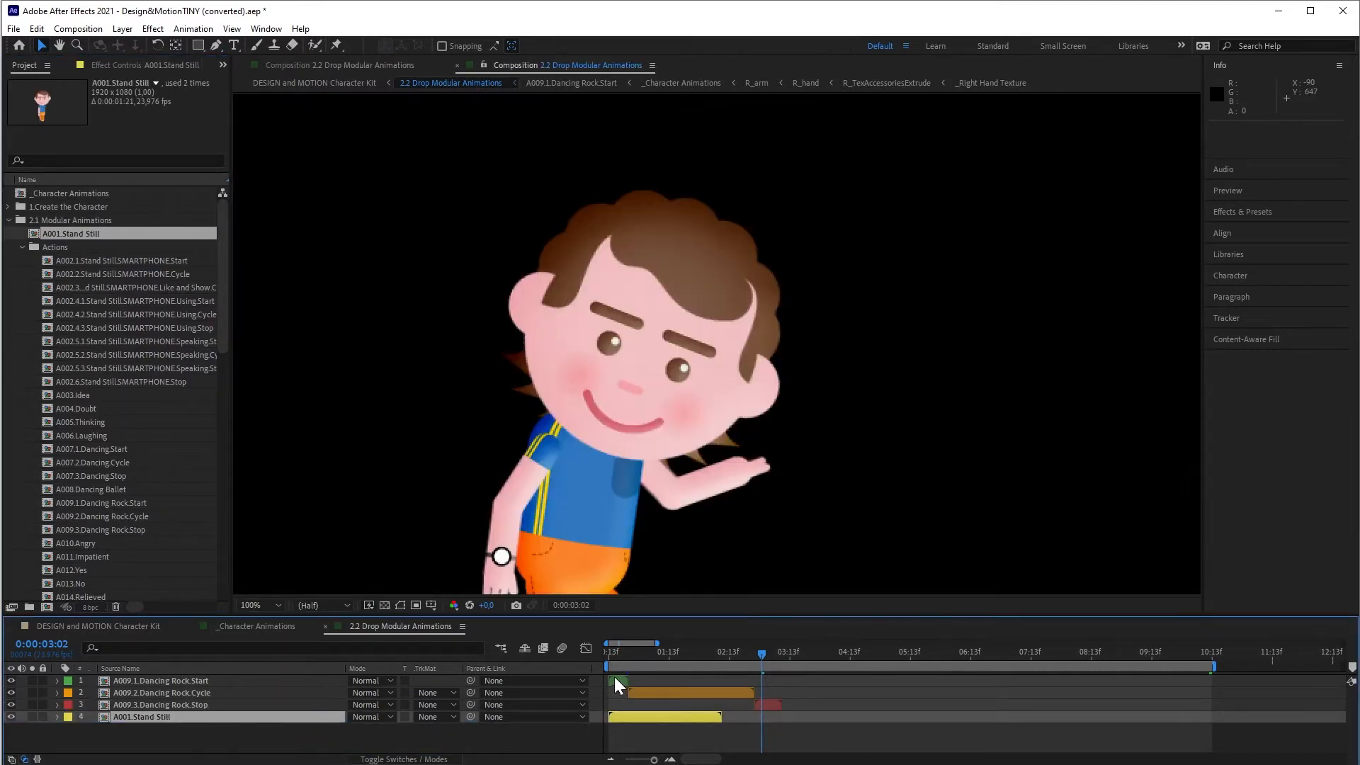
left_click(614, 678)
left_click(762, 707, "shift")
left_click_drag(612, 680, 734, 686)
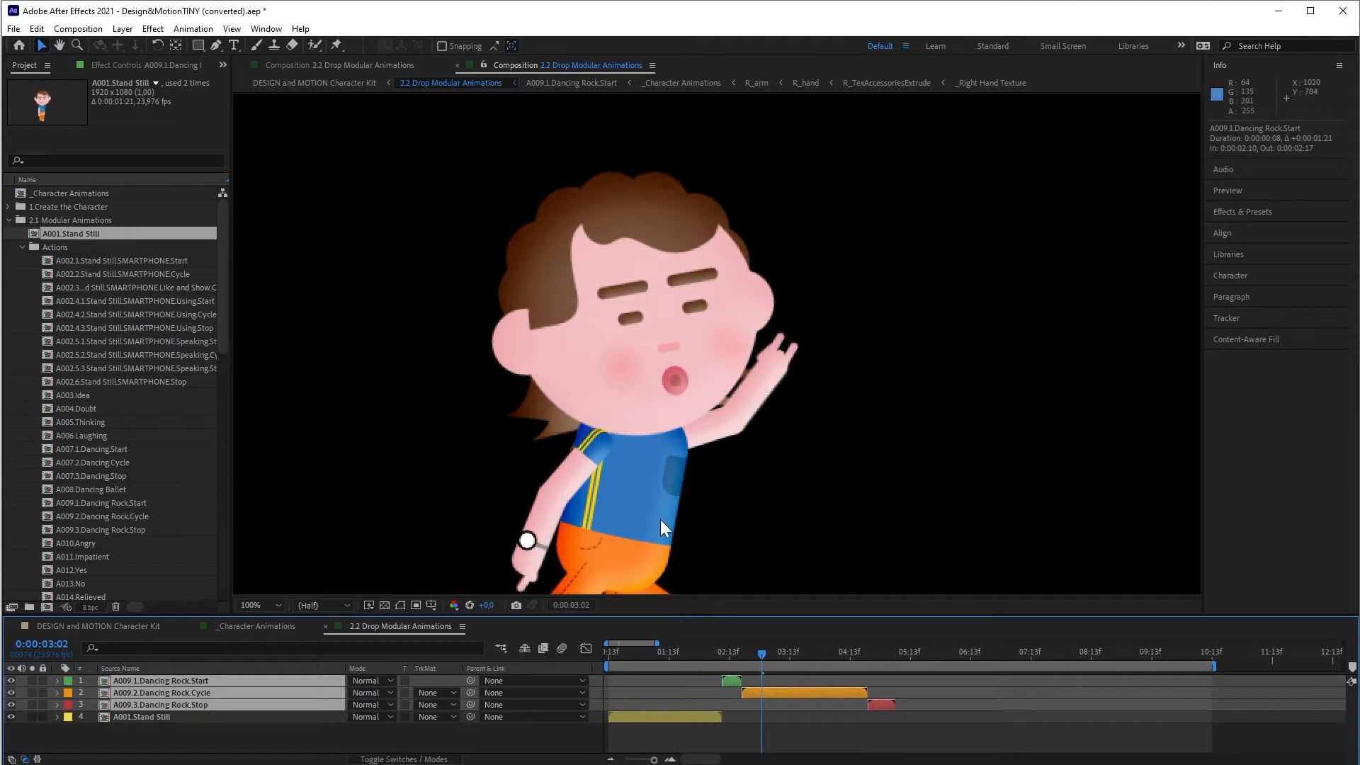
Duplicate the A001.Stand Still layer and place the copy where A009.3.Dancing Rock.Stop ends
scroll(660, 520, "down", 2)
mouse_move(143, 720)
left_mouse_down()
mouse_move(138, 679)
mouse_move(156, 738)
left_mouse_up()
key("ctrl+d")
left_click_drag(654, 727, 942, 729)
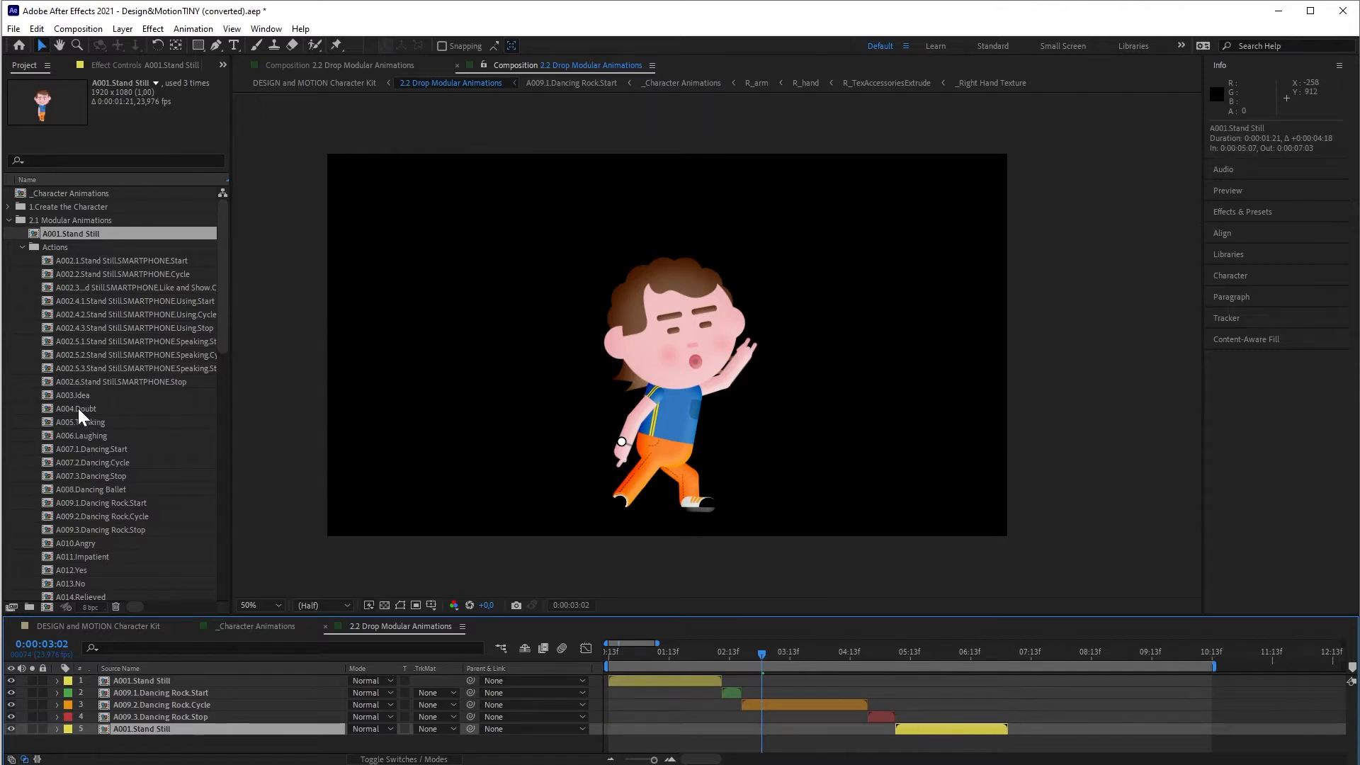
Add A003.Idea where the second Stand Still ends and scrub through the transitions into and out of Dancing Rock
left_click_drag(74, 395, 193, 746)
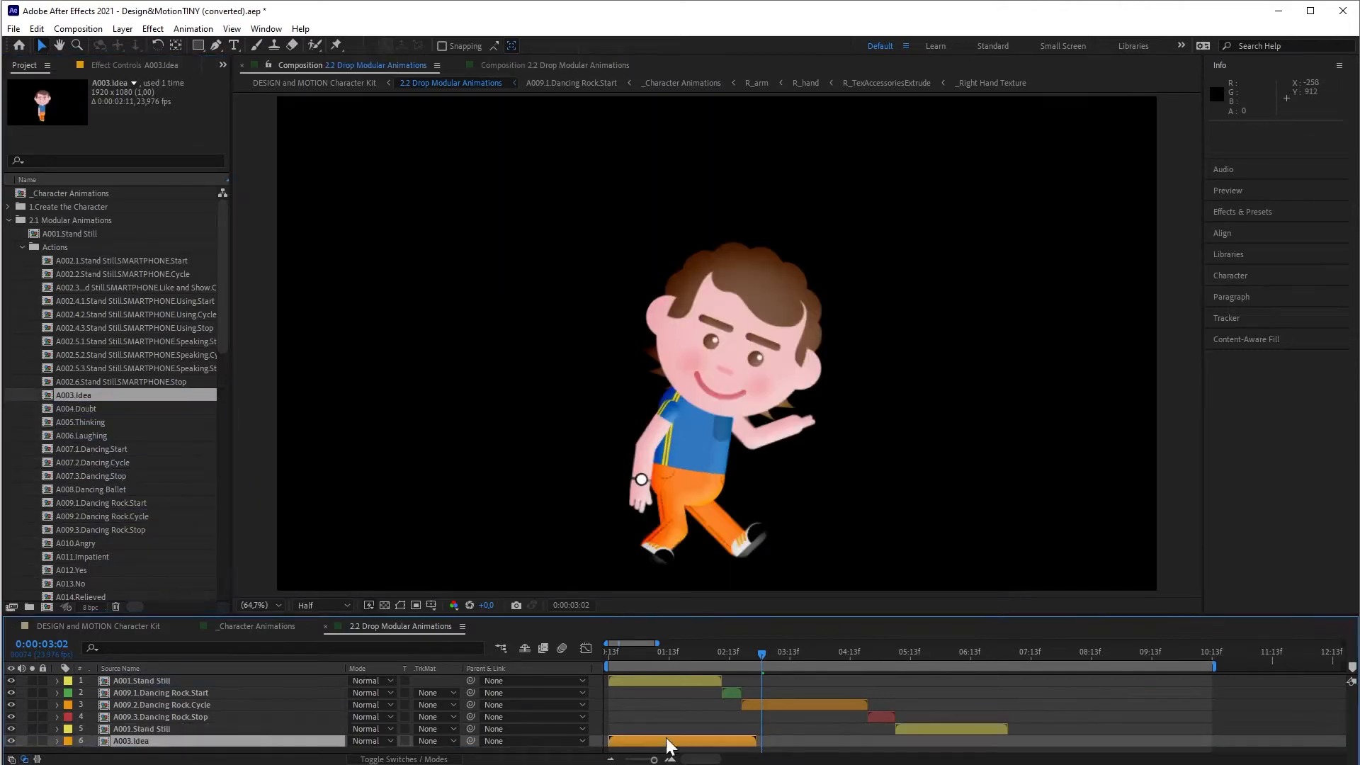
left_click_drag(648, 742, 1053, 734)
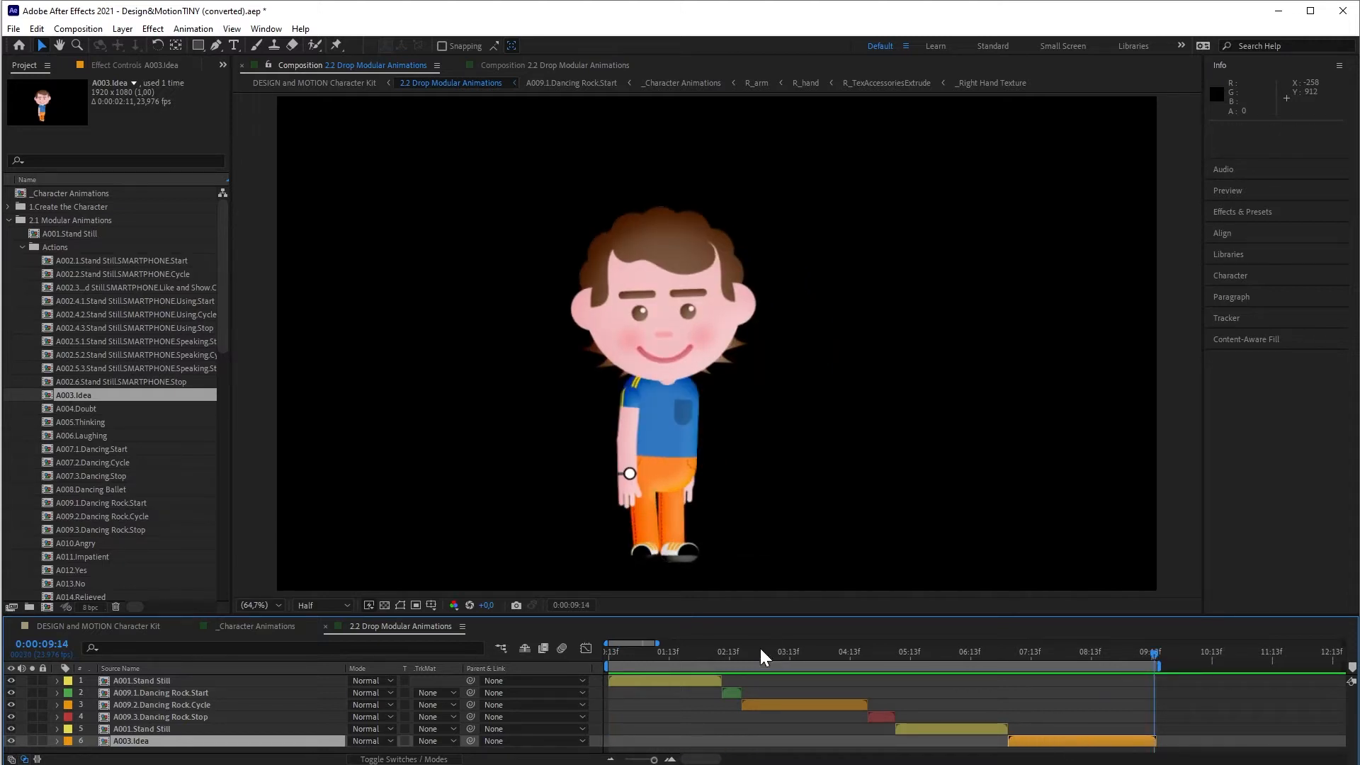
left_click_drag(719, 653, 729, 659)
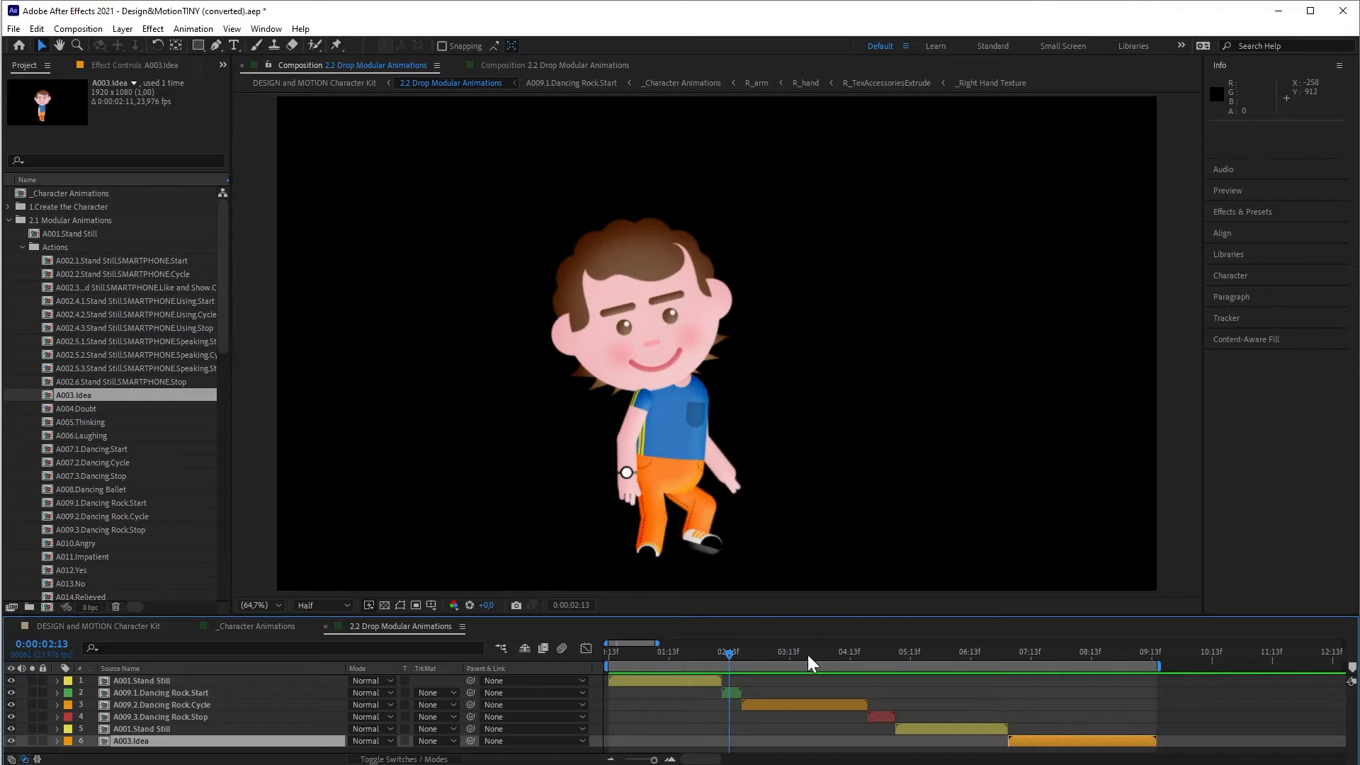
left_click_drag(869, 661, 881, 656)
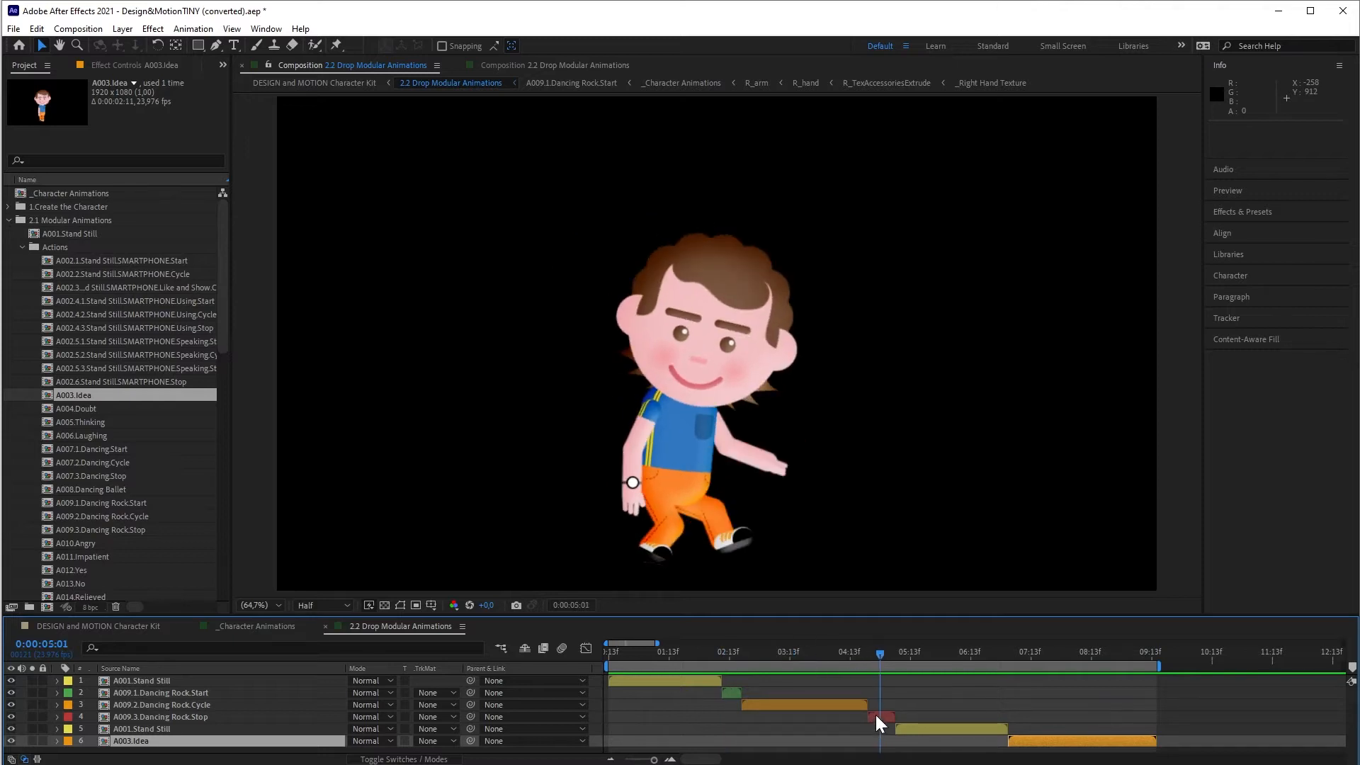
Duplicate A009.2.Dancing Rock.Cycle to follow the first cycle, shift the following layers to start after it, and preview the sequence
left_click(835, 705)
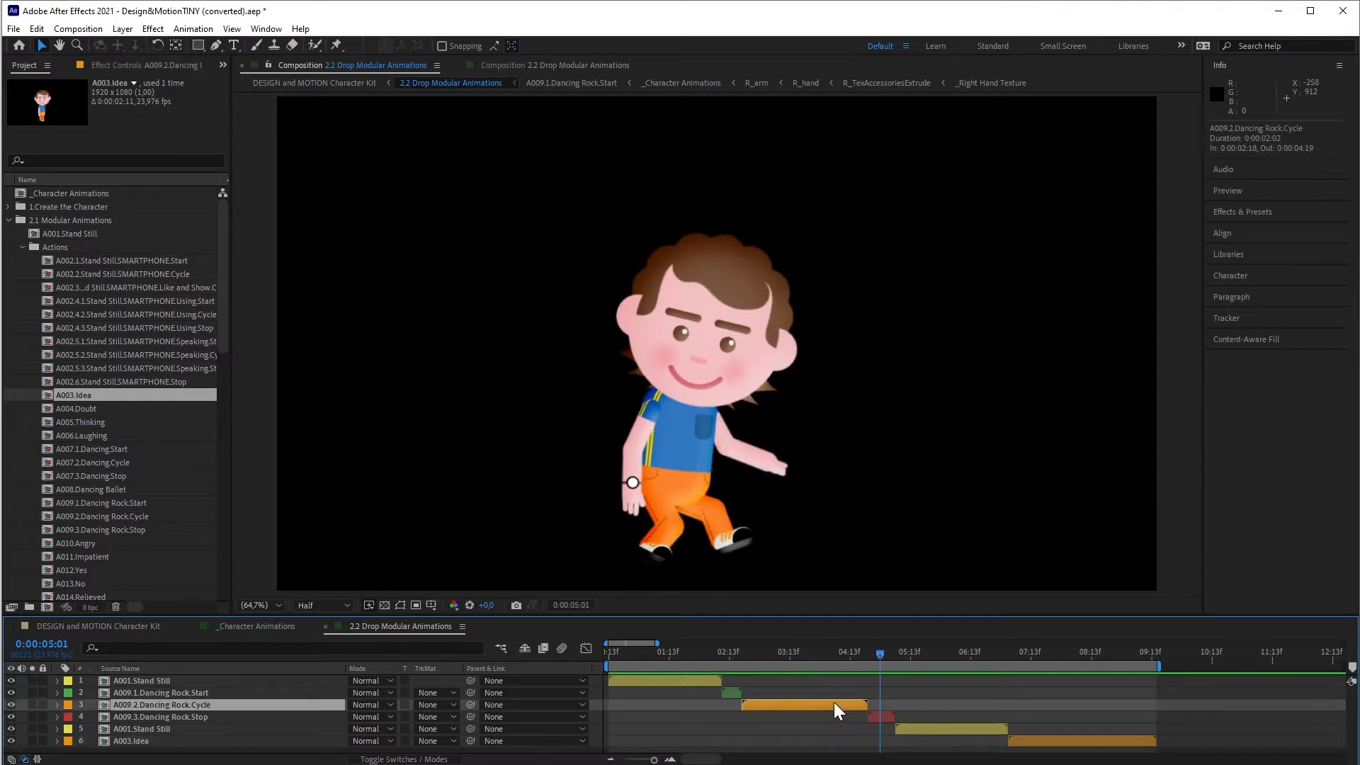
key("ctrl+d")
left_click_drag(780, 717, 993, 730)
left_click(883, 730)
left_click(1025, 751, "shift")
left_click(1121, 729)
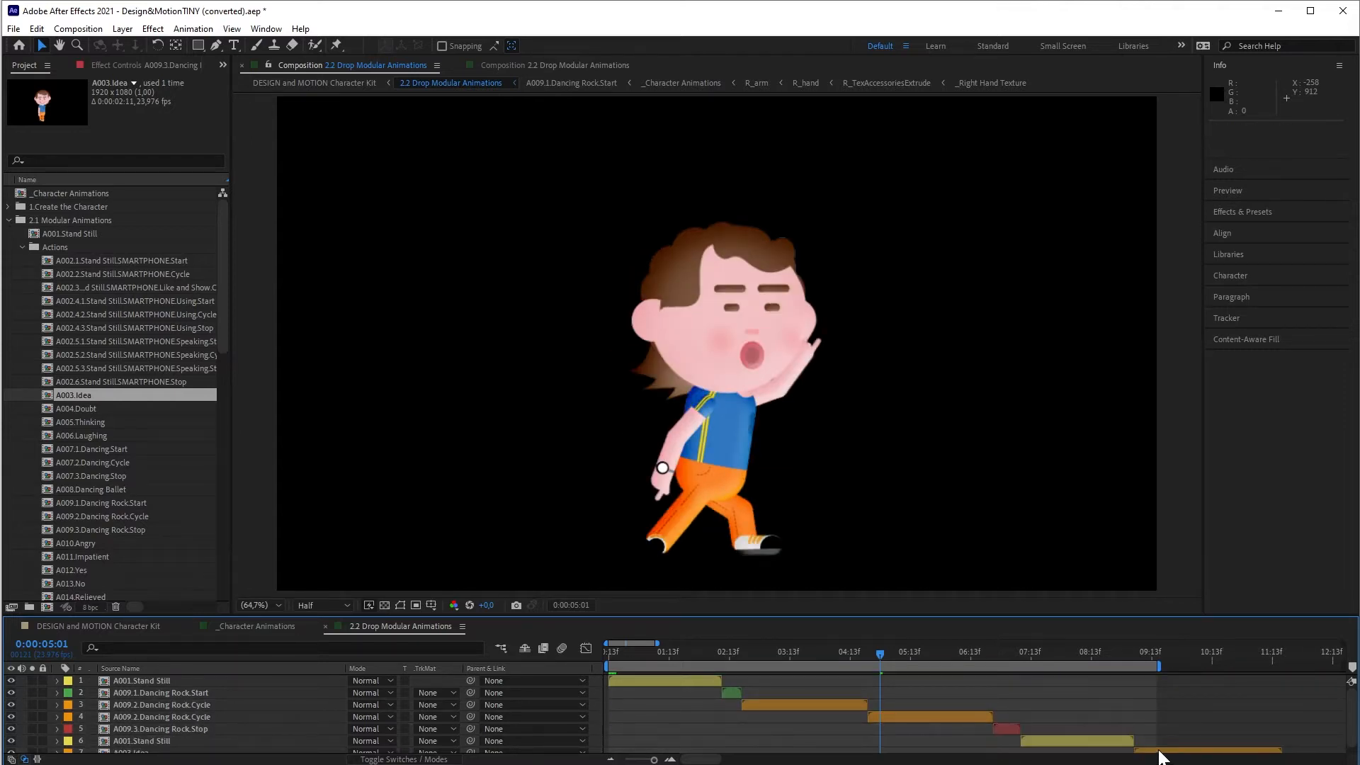
key("space")
left_click_drag(1181, 604, 1180, 590)
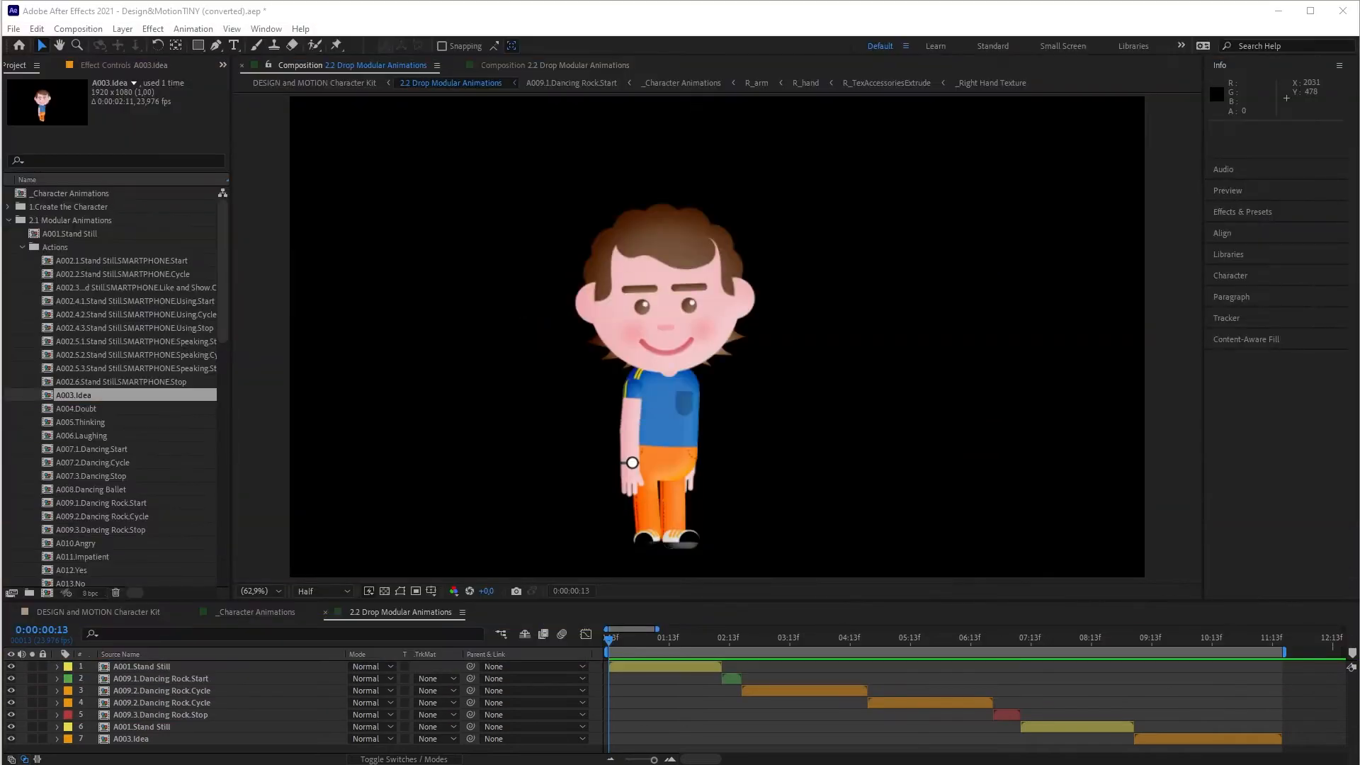
Switch to the Animation_Guide.mp4 video in VLC, play its Cycles section and pause at C005.2.Happy Walk.Cycle.+496
key("alt+Tab")
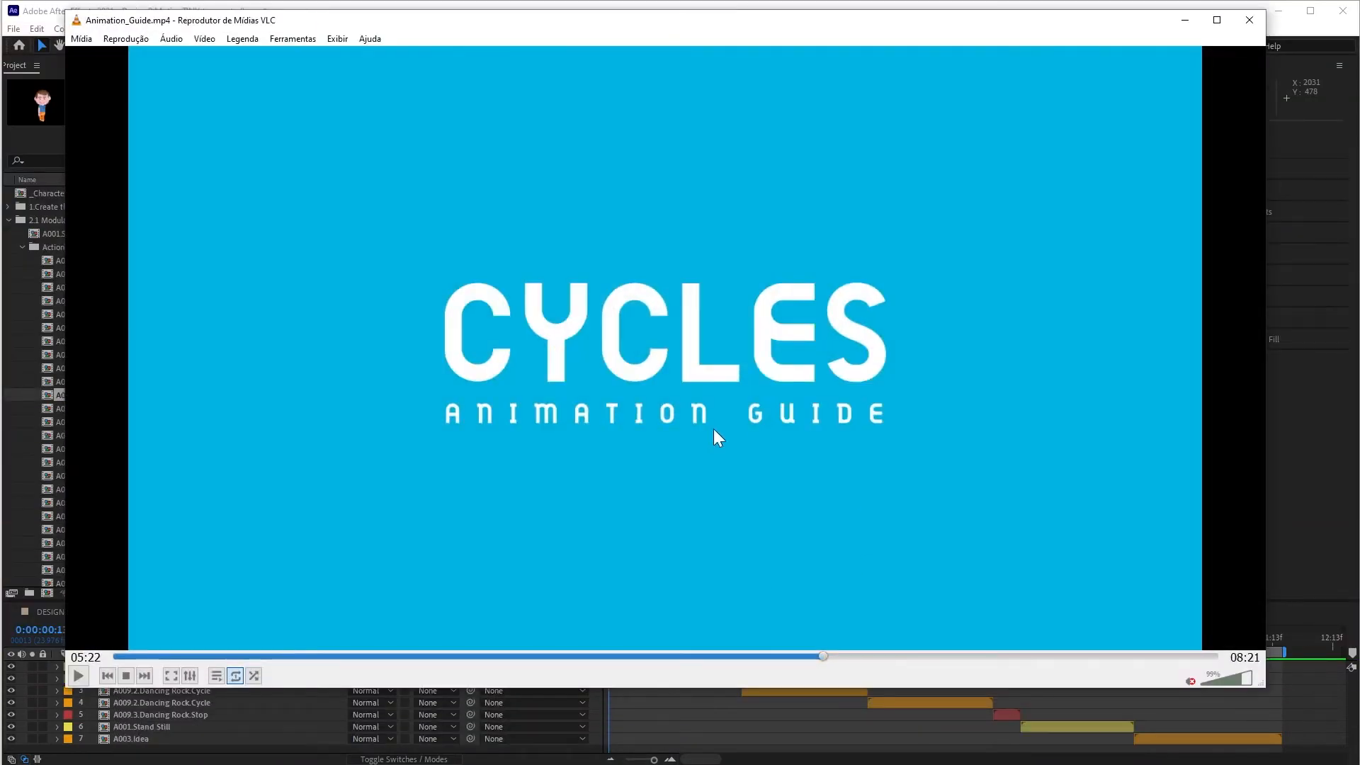
key("space")
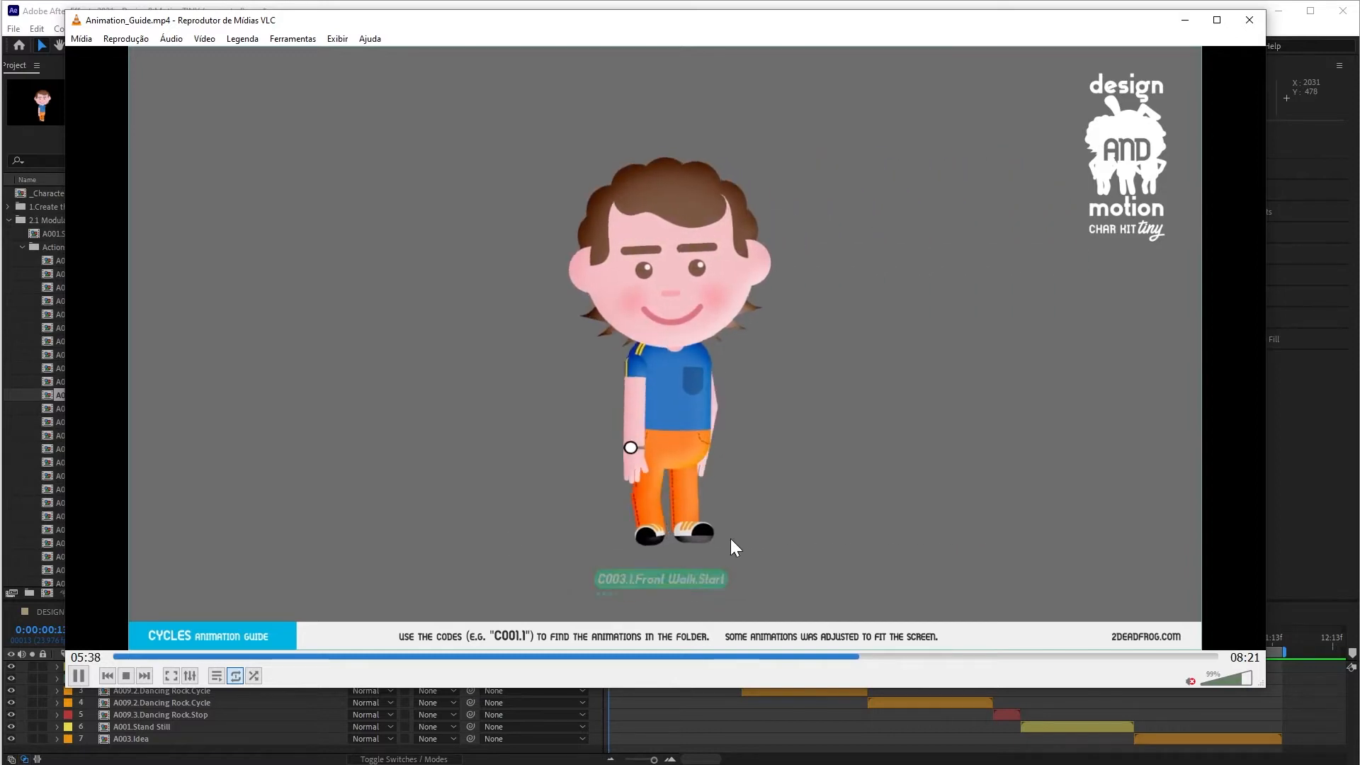
left_click(878, 656)
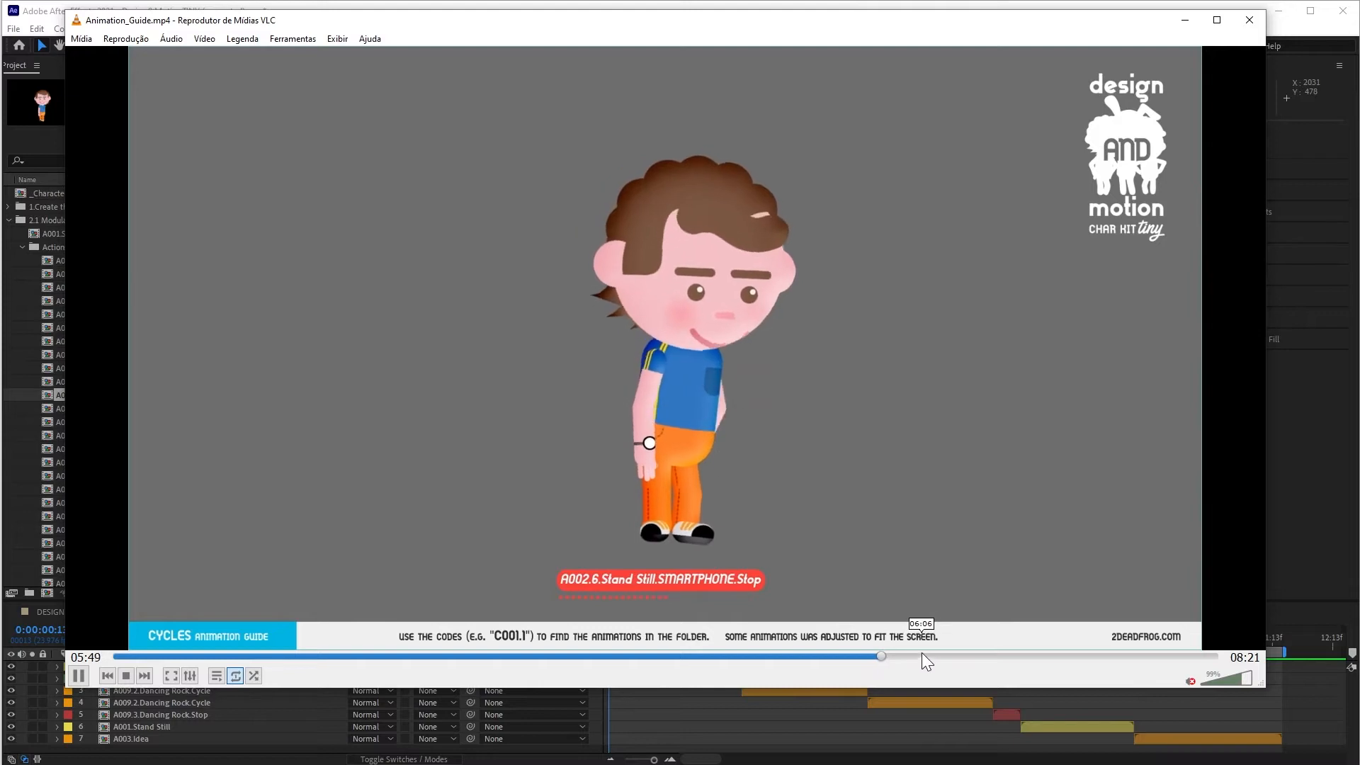
key("space")
mouse_move(883, 657)
left_mouse_down()
mouse_move(864, 659)
mouse_move(890, 662)
left_mouse_up()
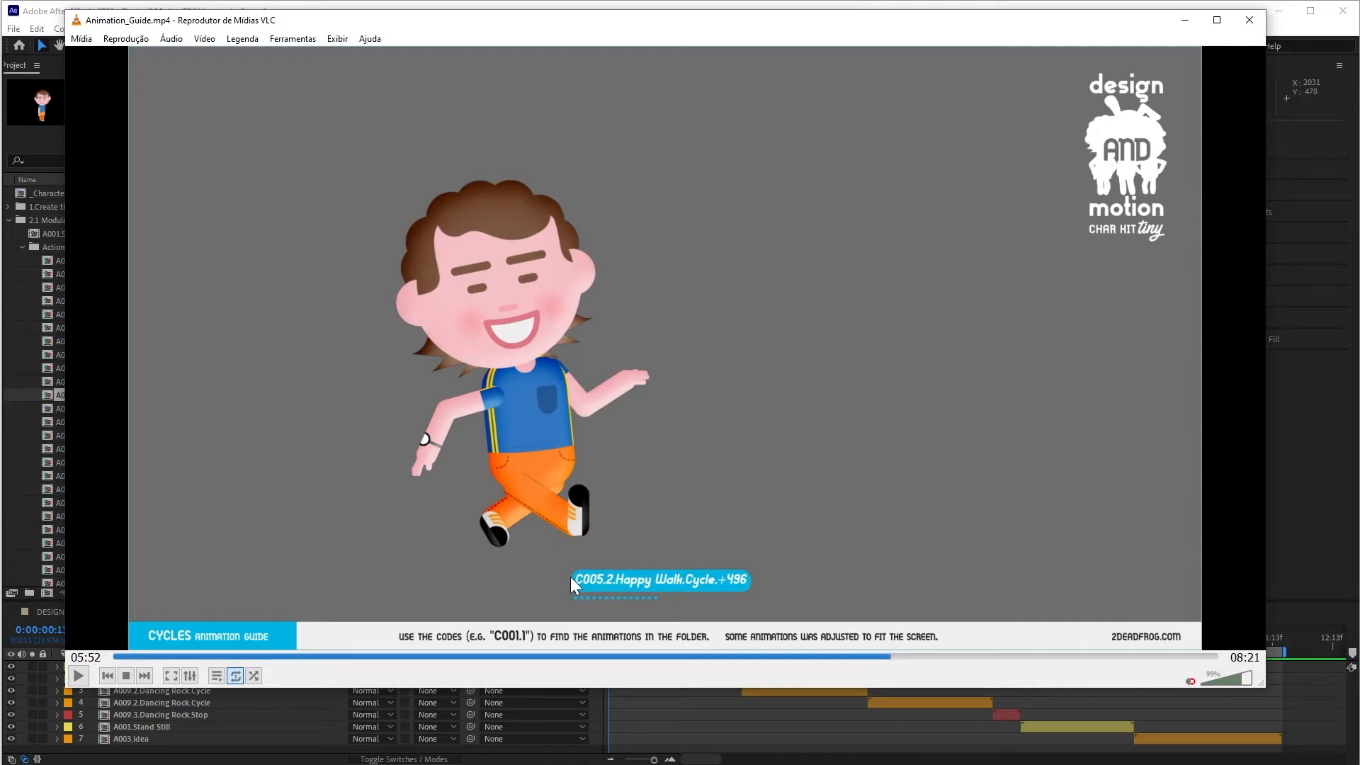
Return to After Effects, clear the 2.2 Drop Modular Animations timeline, and expand the Cycles folder in place of Actions
left_click(788, 736)
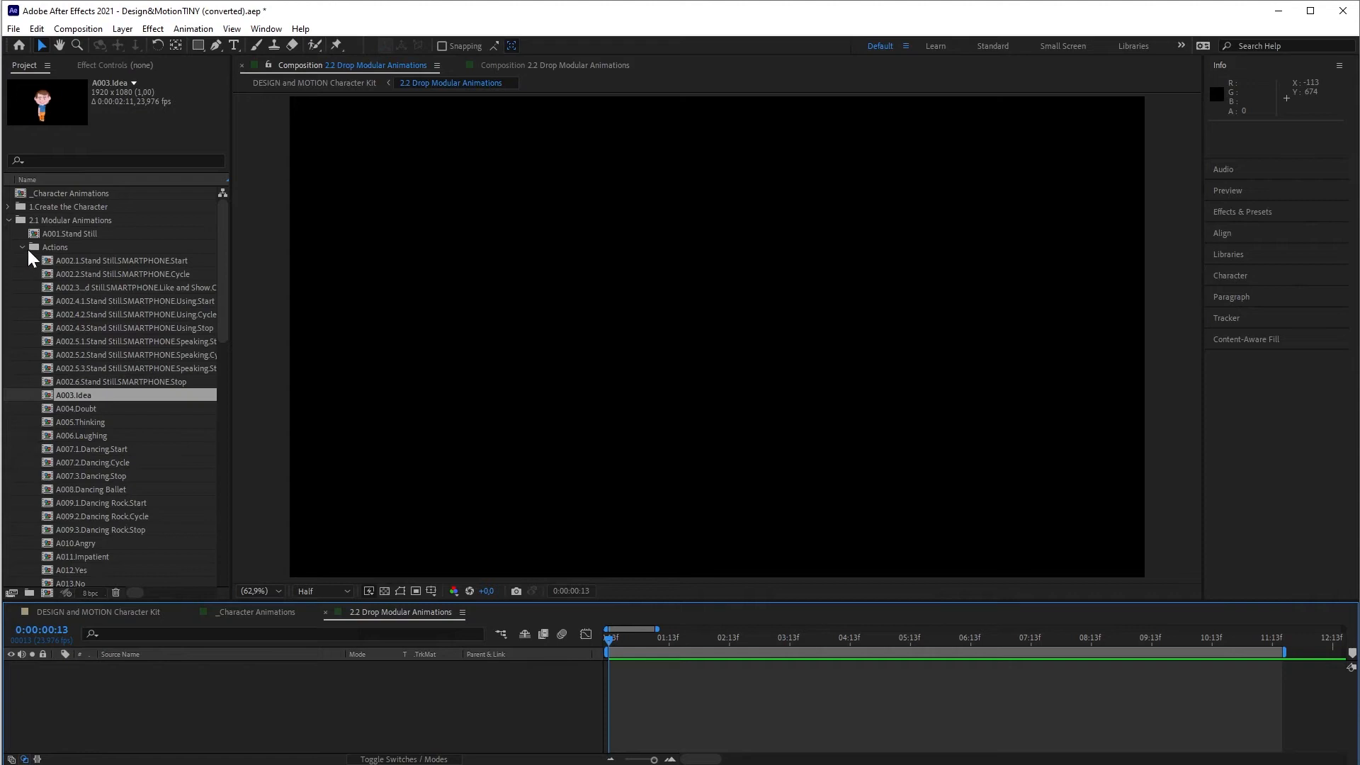
left_click(21, 247)
left_click(64, 260)
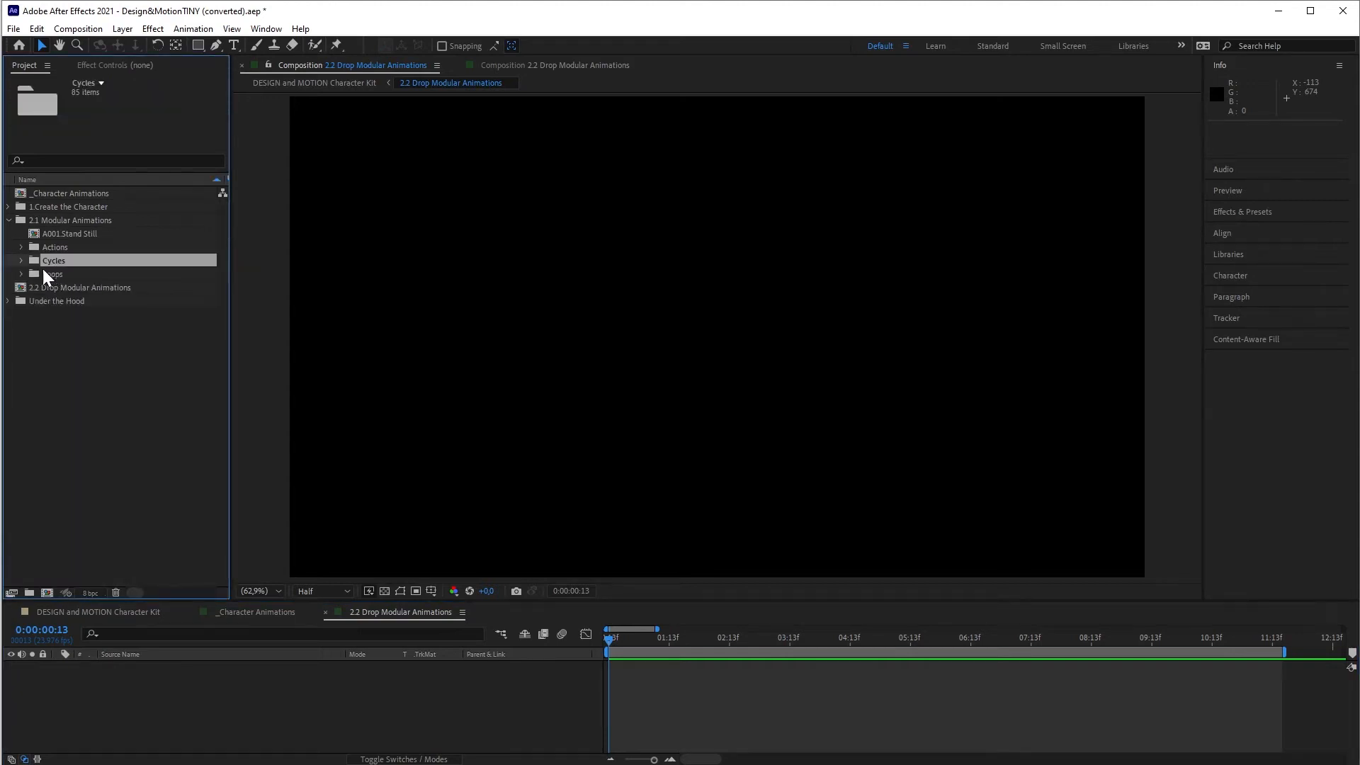
left_click(21, 261)
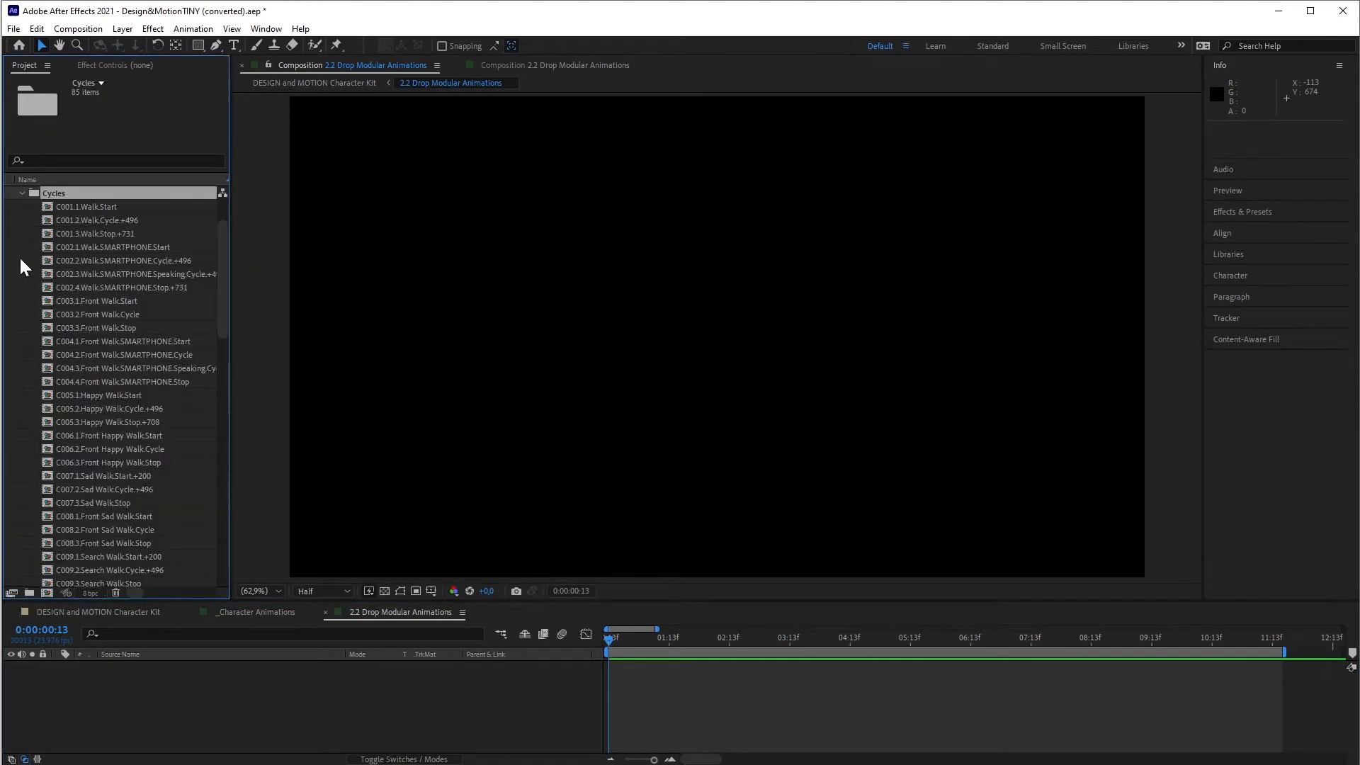
Add C005.1.Happy Walk.Start, C005.2.Happy Walk.Cycle.+496 and C005.3.Happy Walk.Stop.+708 to the empty timeline
left_click(85, 395)
left_click(102, 422, "shift")
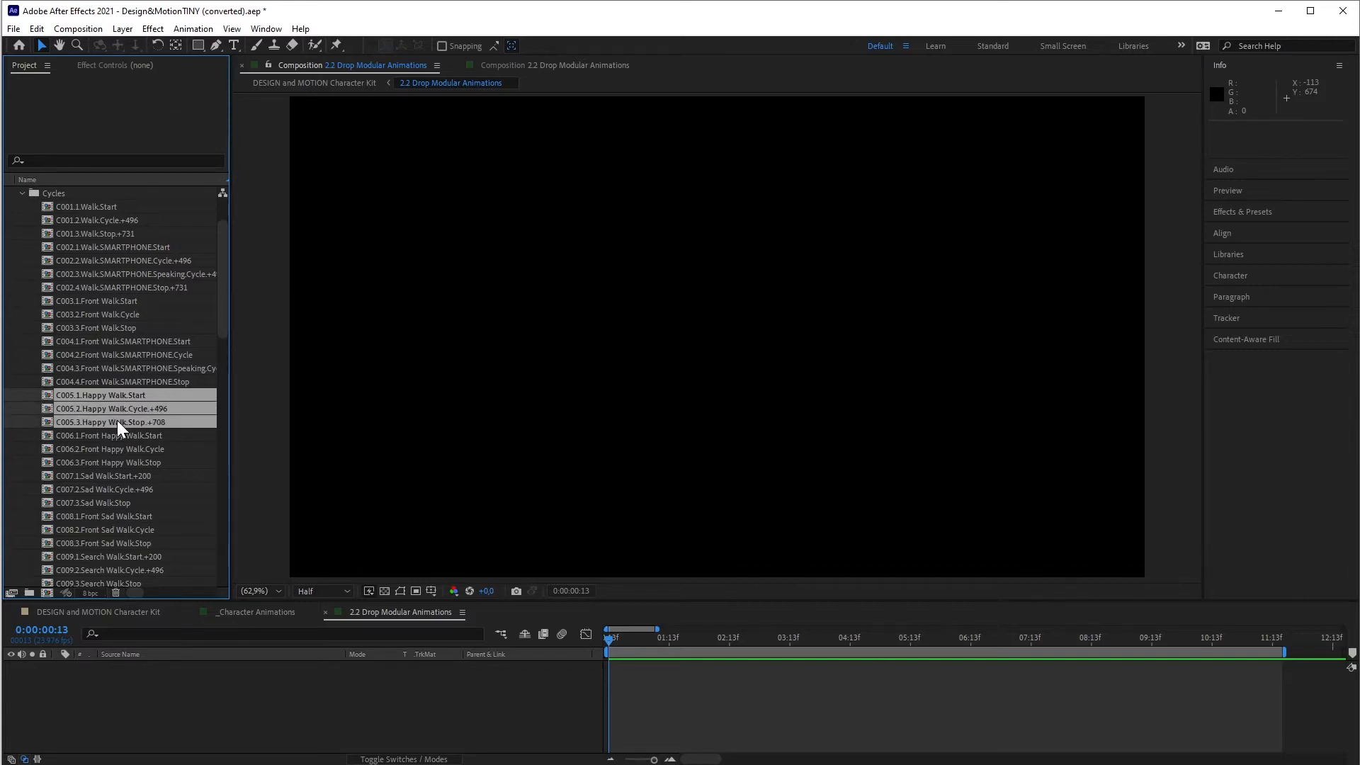
left_click_drag(117, 421, 297, 709)
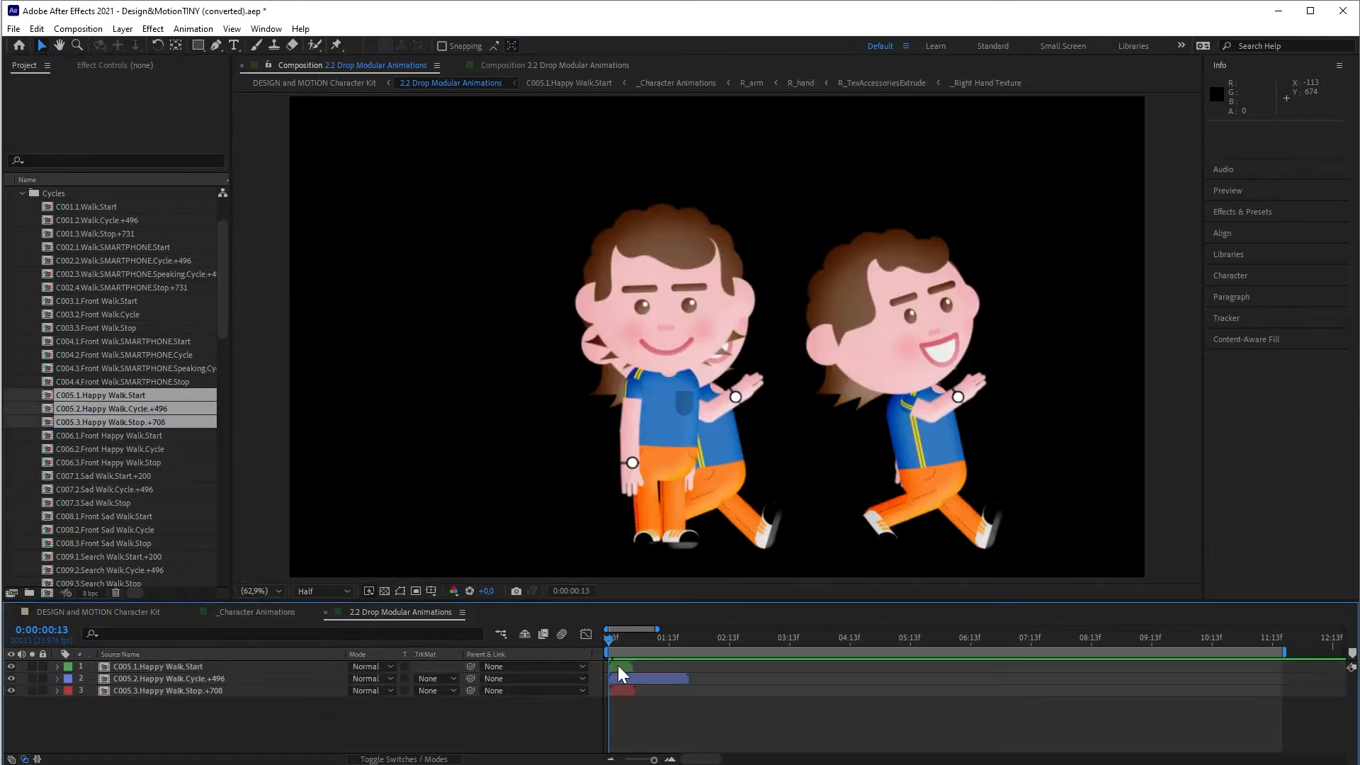
Arrange the Happy Walk layers end to end as Start, Cycle, Stop, scrub through them, and return to the composition's start
left_click_drag(622, 678, 687, 650)
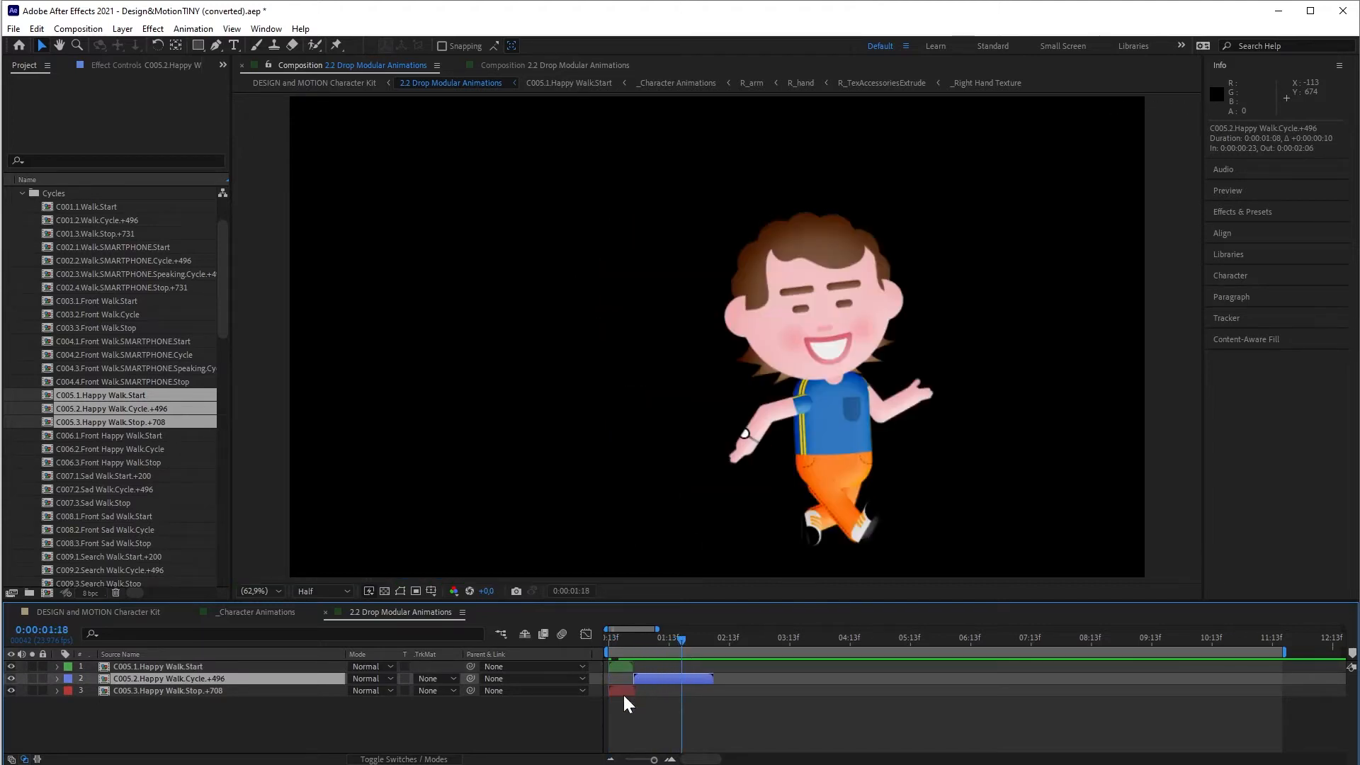
left_click_drag(617, 691, 719, 695)
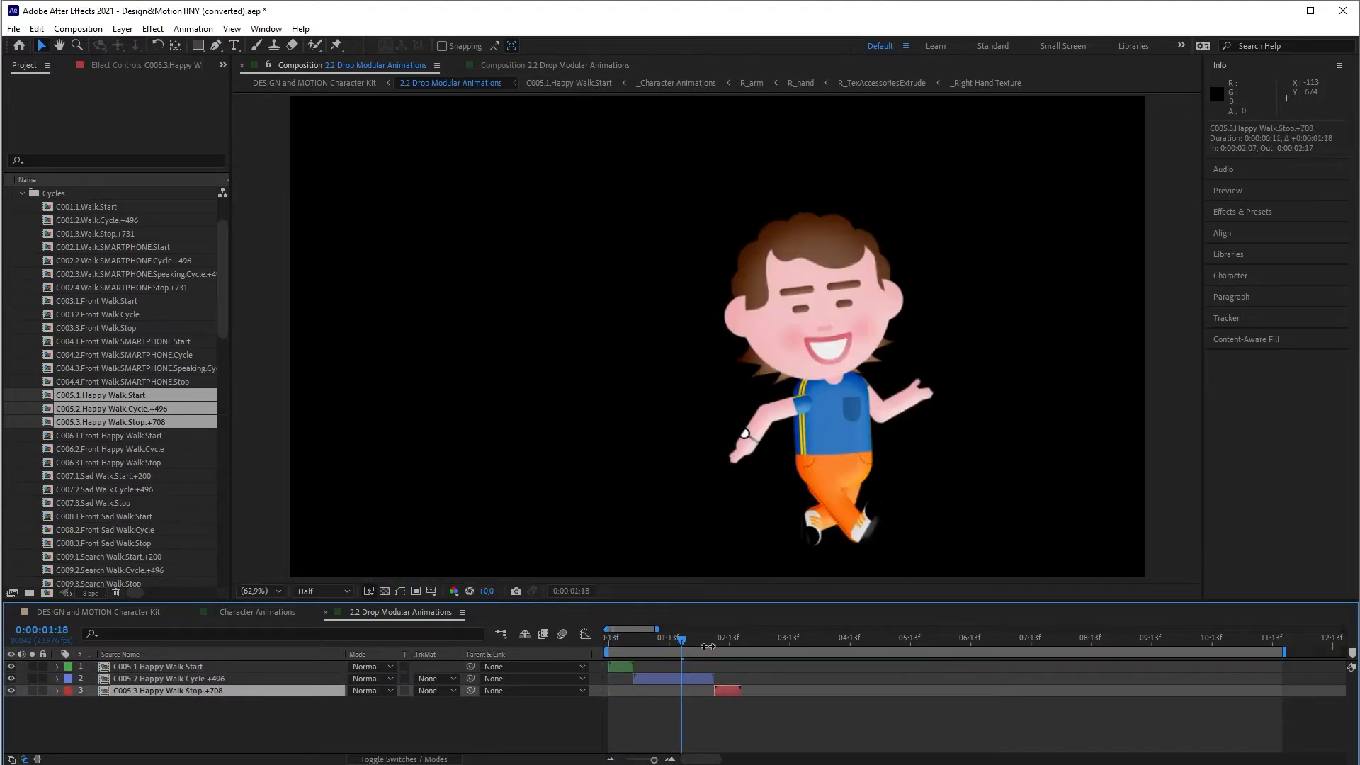
left_click_drag(714, 638, 739, 652)
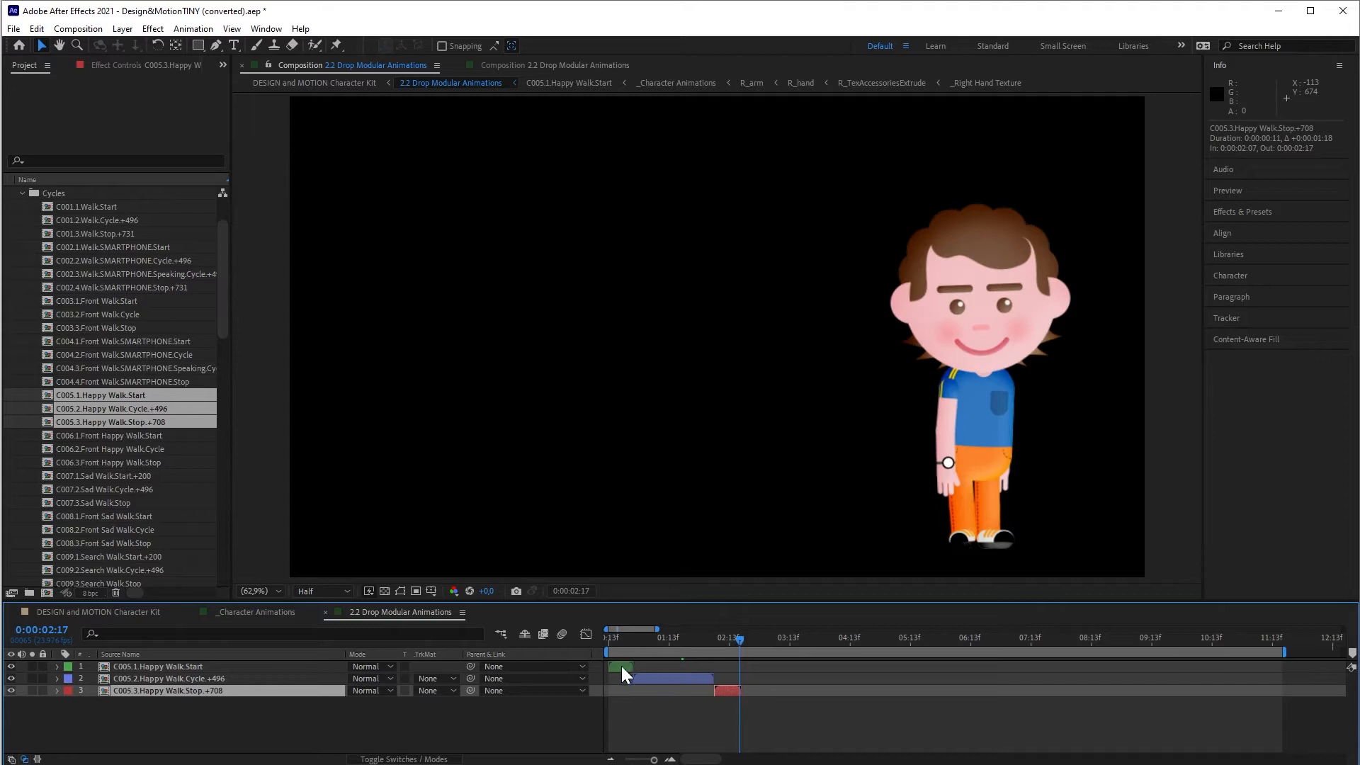
key("Home")
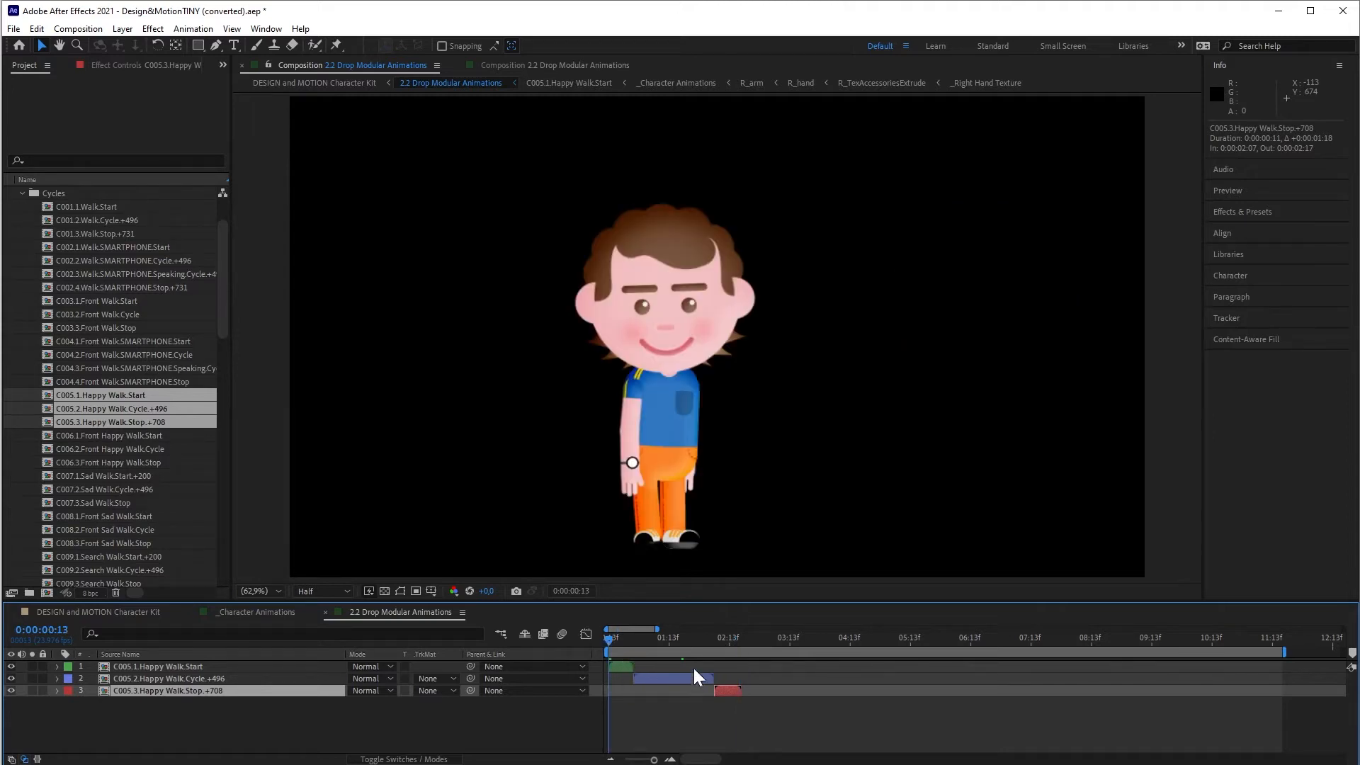
Add A001.Stand Still at the timeline's start and shift the three Happy Walk layers to begin where it ends
left_click_drag(227, 320, 223, 289)
left_click(22, 260)
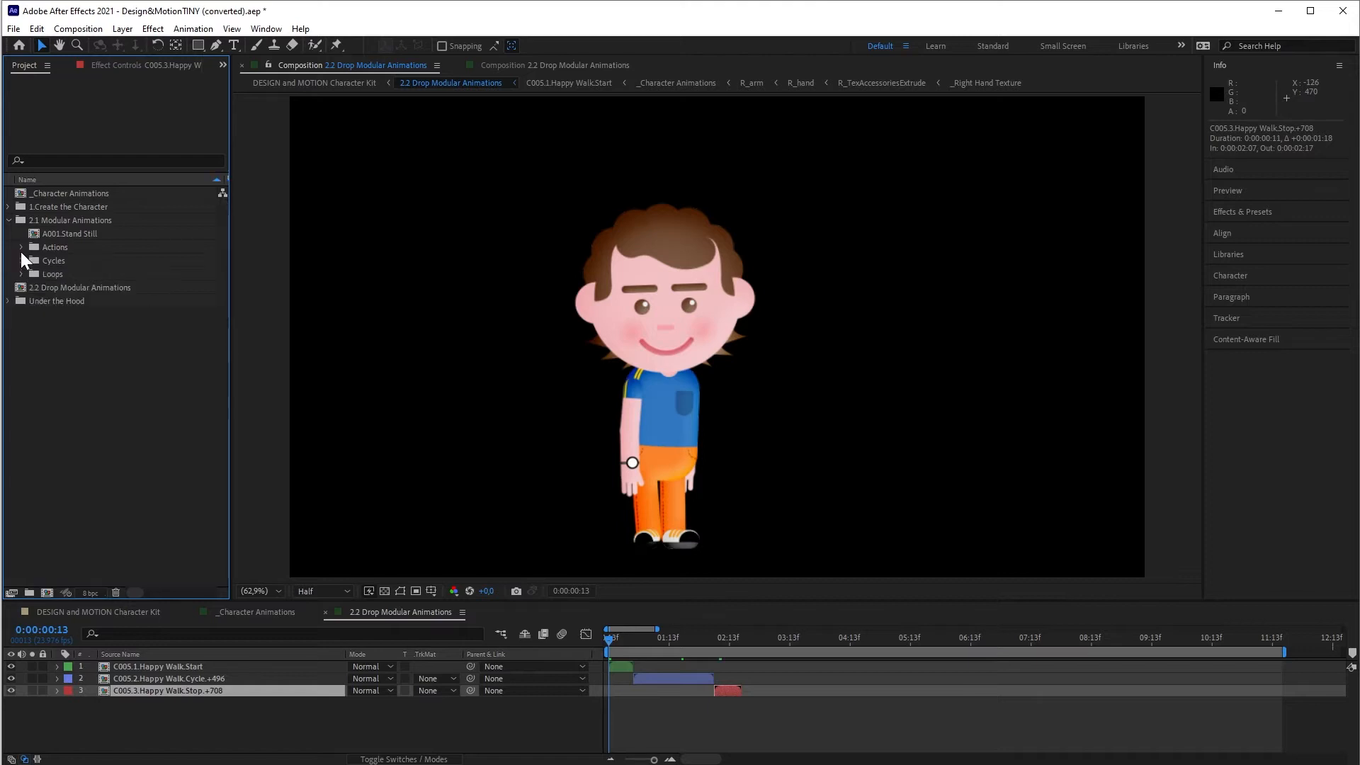
left_click(21, 248)
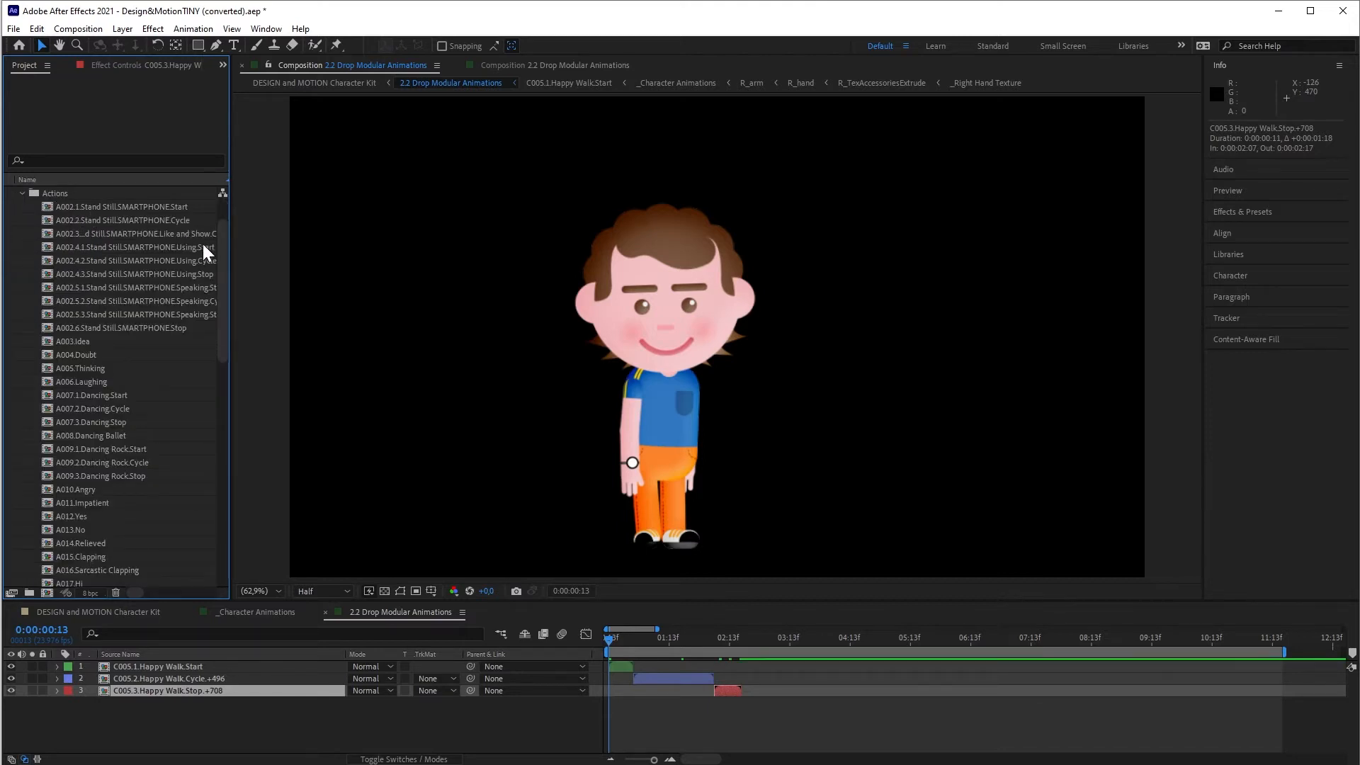
scroll(213, 241, "up", 2)
left_click(22, 247)
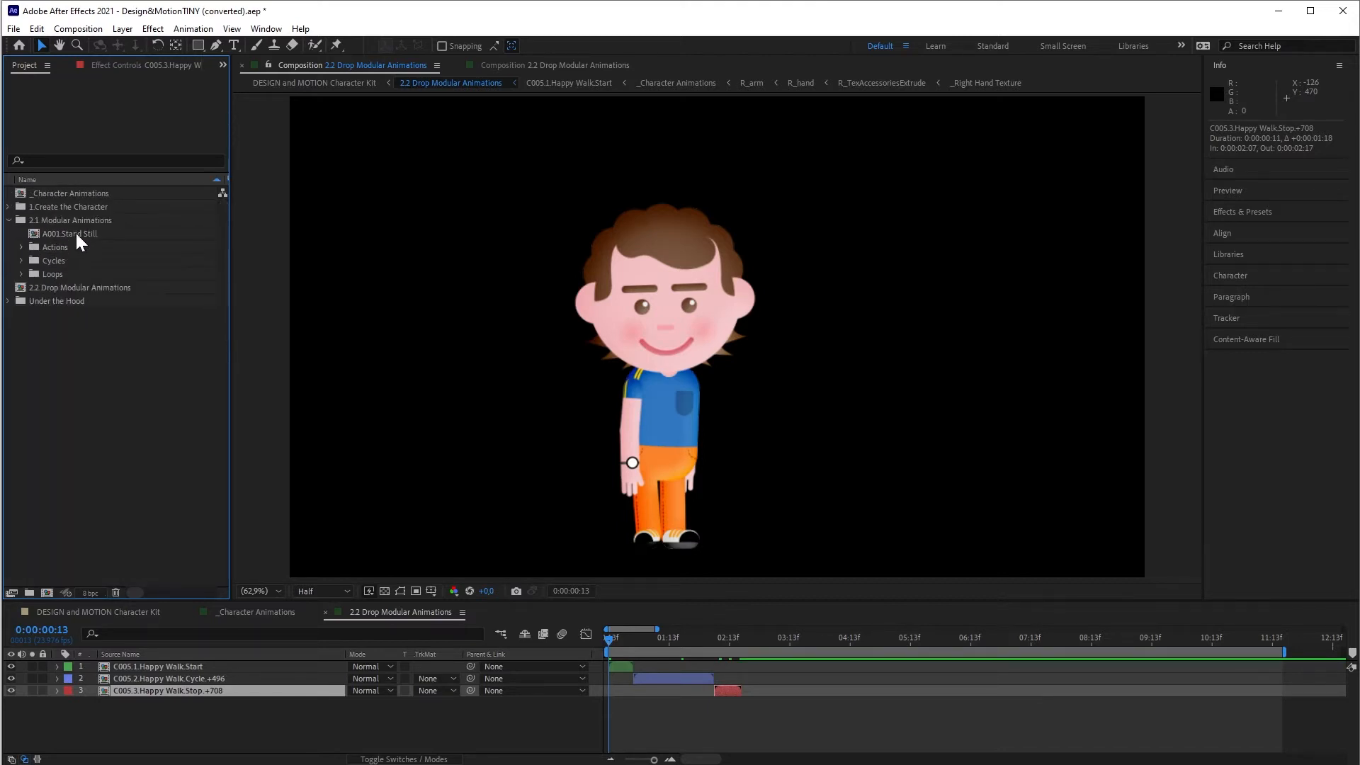
left_click_drag(76, 235, 859, 669)
left_click(725, 700, "shift")
key("Page_Down")
left_click(277, 740)
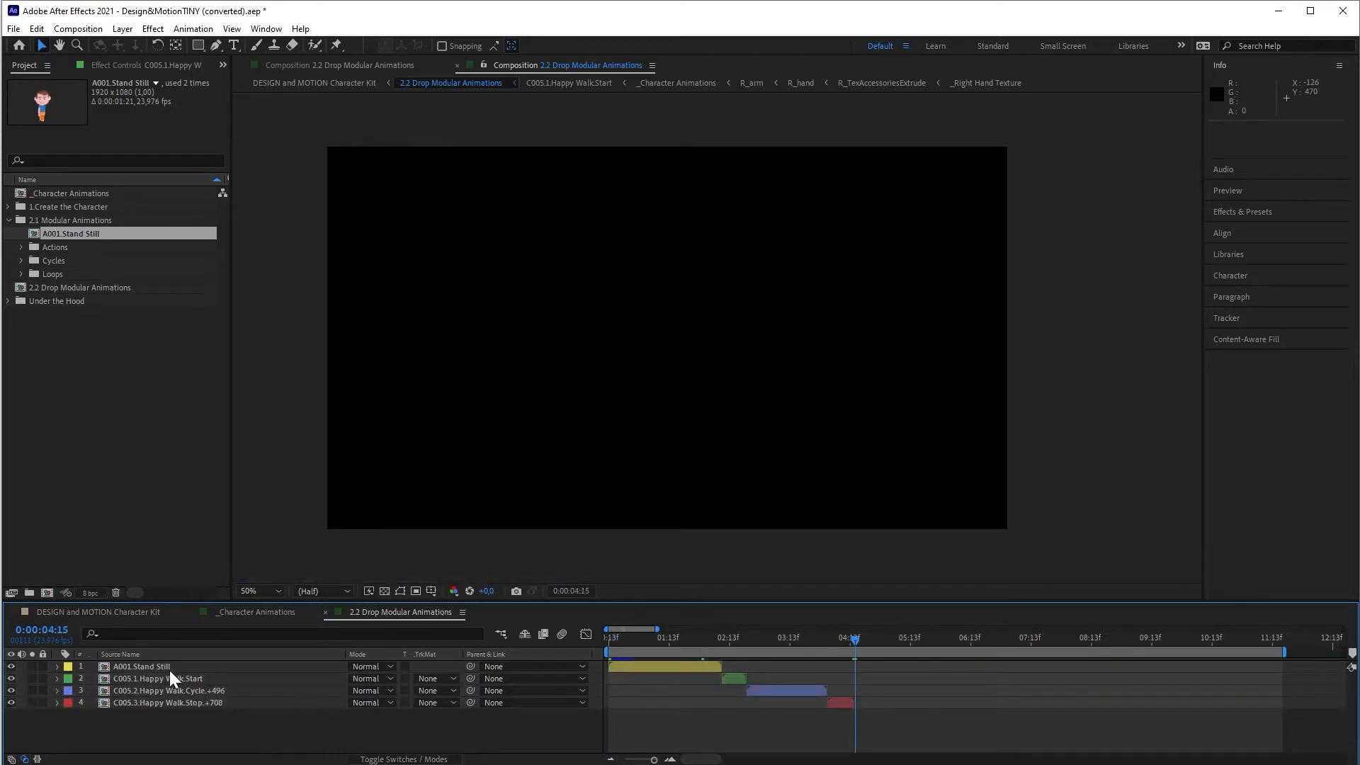
Move A001.Stand Still below C005.3.Happy Walk.Stop.+708 in the layer stack and start it at that clip's last frame, 0:00:04:14
left_click_drag(168, 670, 216, 735)
key("bracketleft")
key("Page_Up")
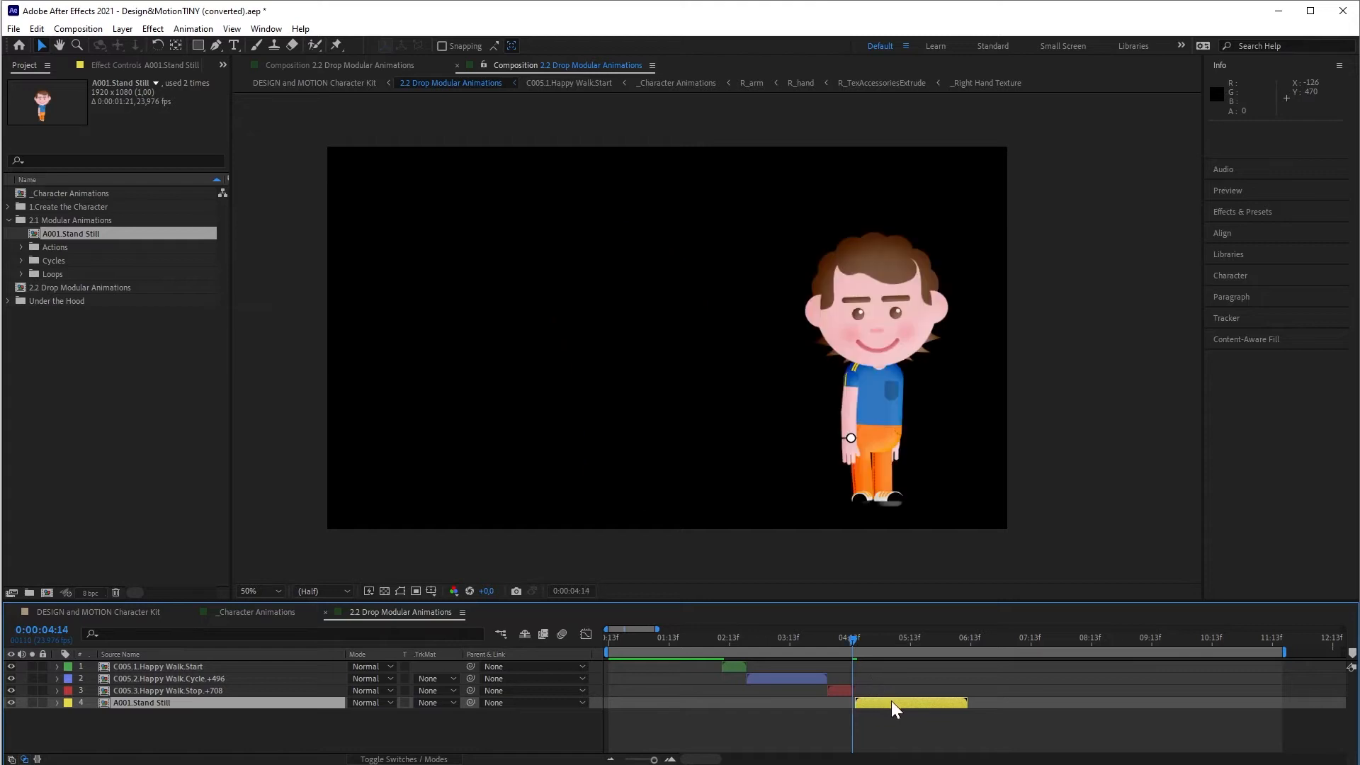
key("bracketleft")
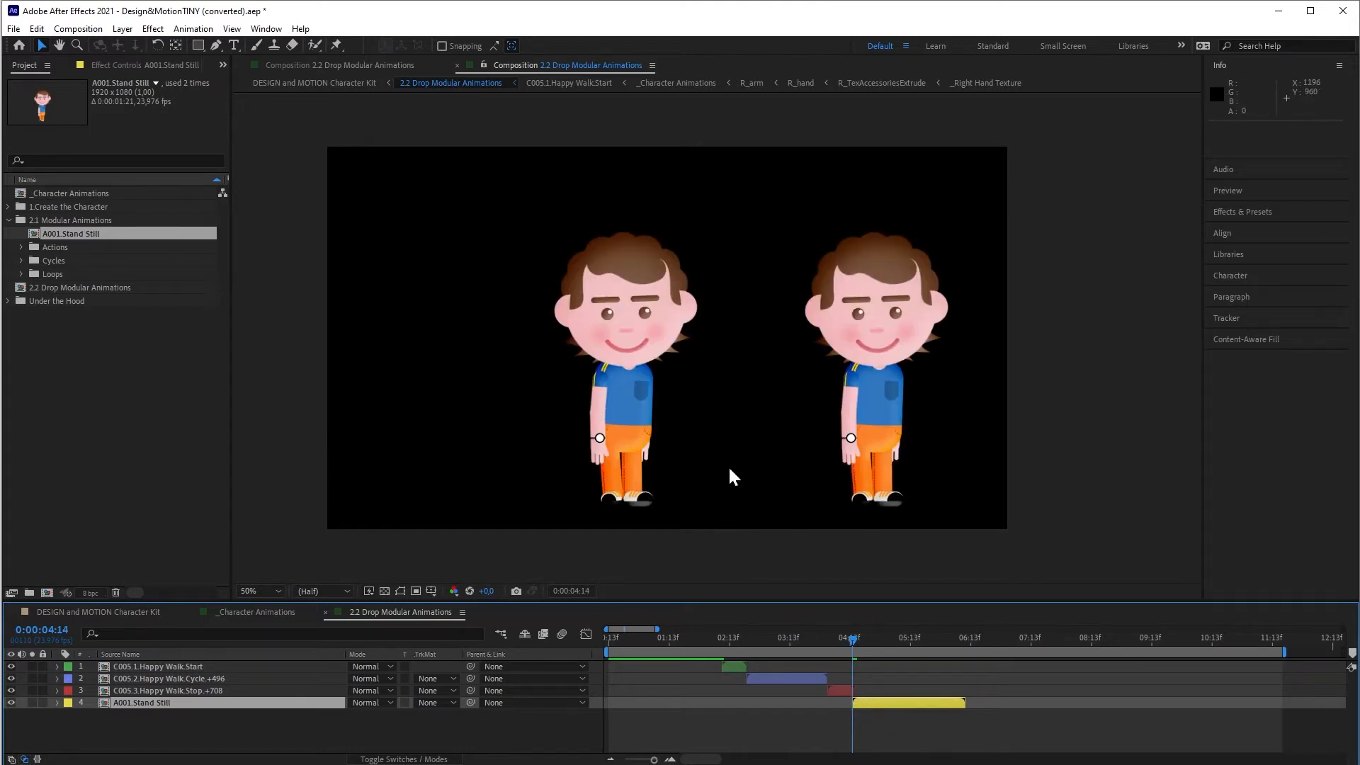
Reveal A001.Stand Still's transform properties and add 708 to its X position, making it 1668
scroll(863, 677, "up", 6)
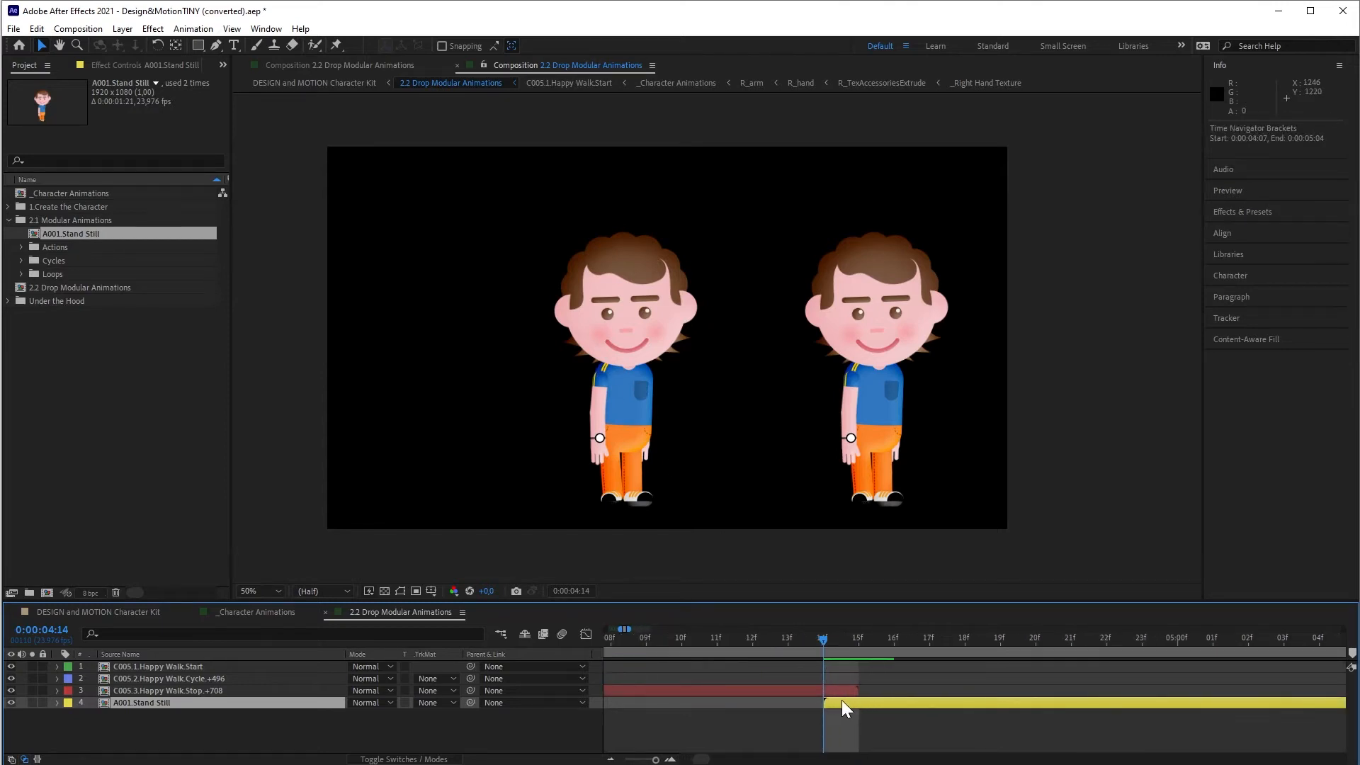
scroll(842, 702, "down", 1)
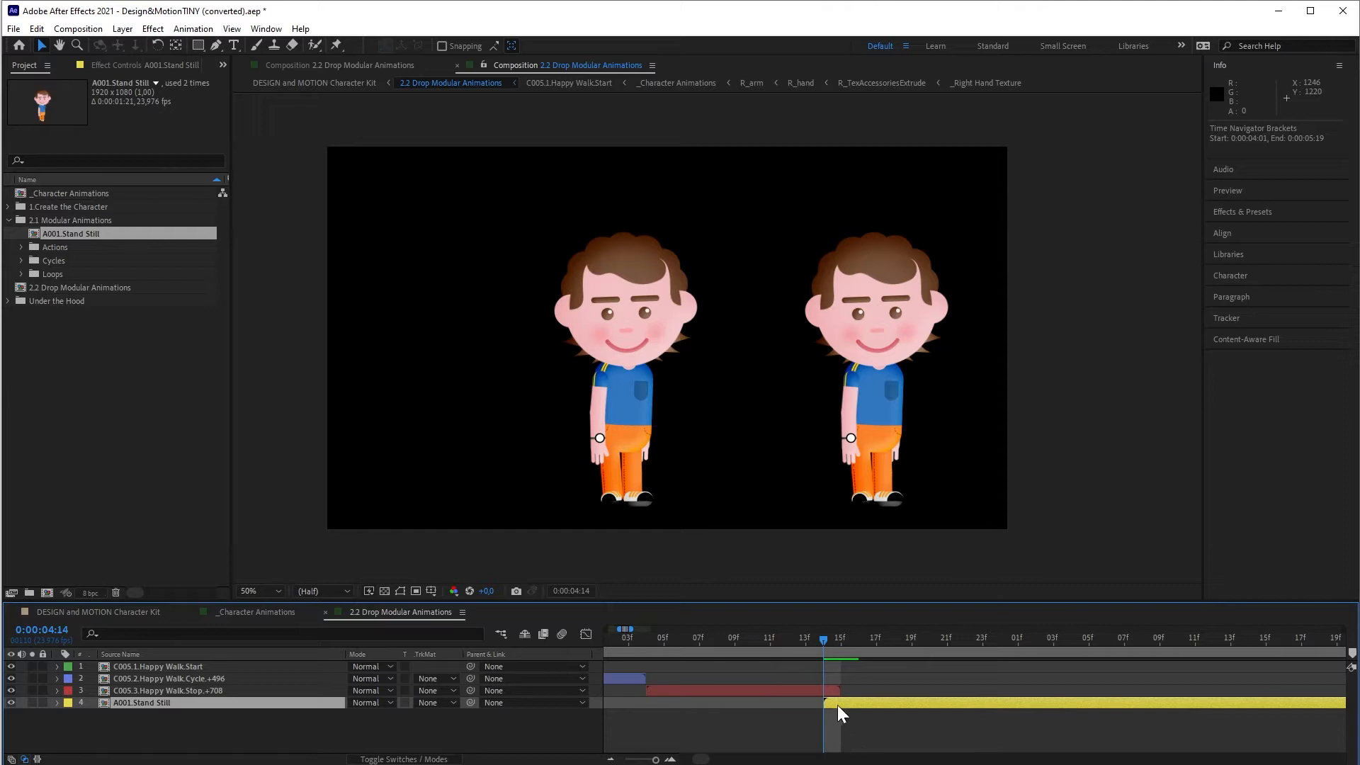
left_click(202, 692)
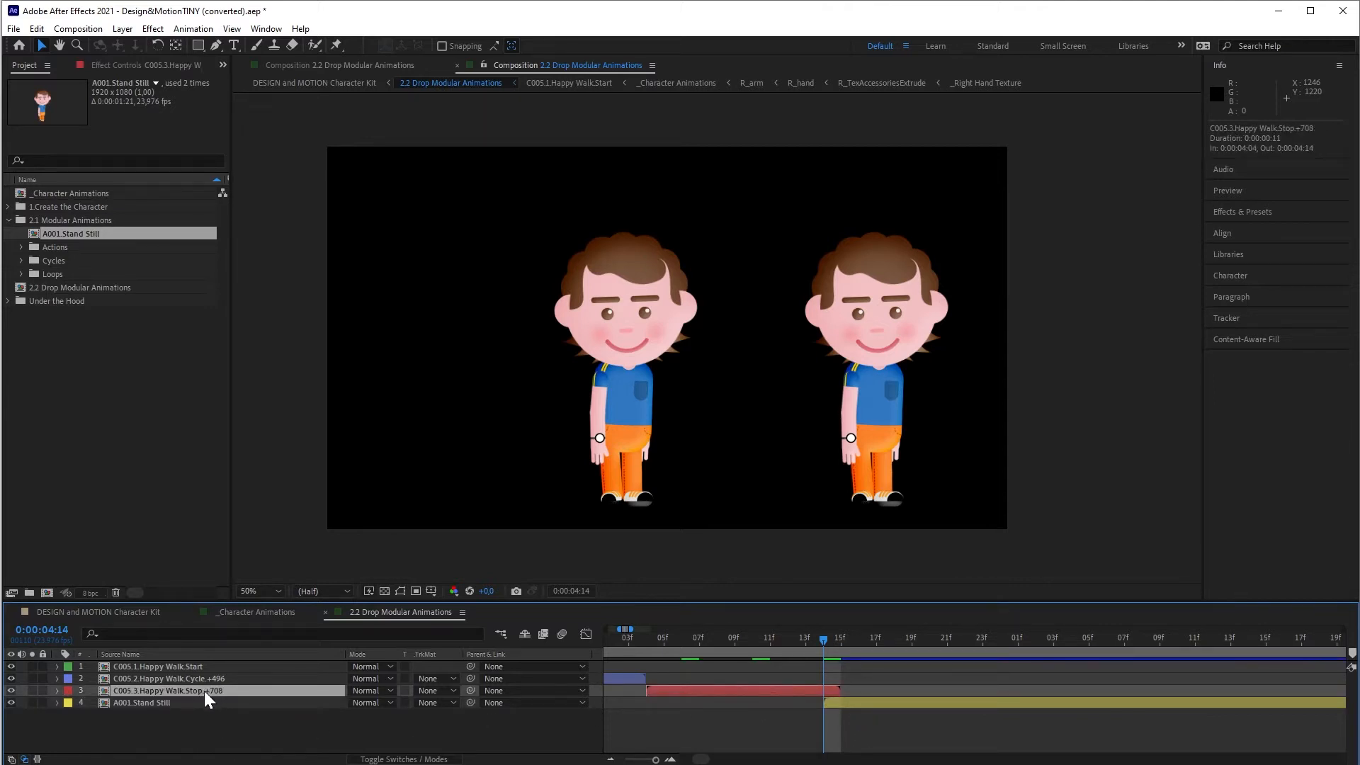
left_click(164, 704)
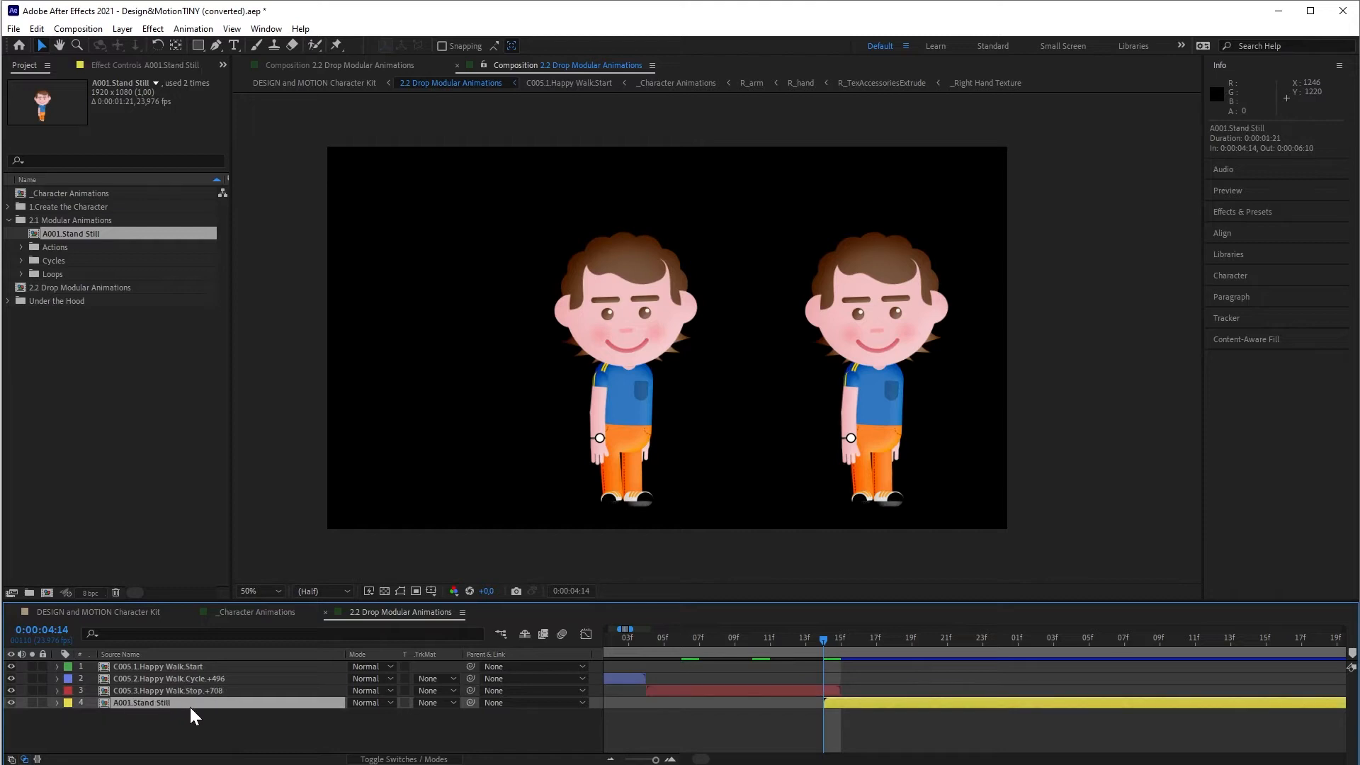
left_click(57, 702)
left_click(70, 714)
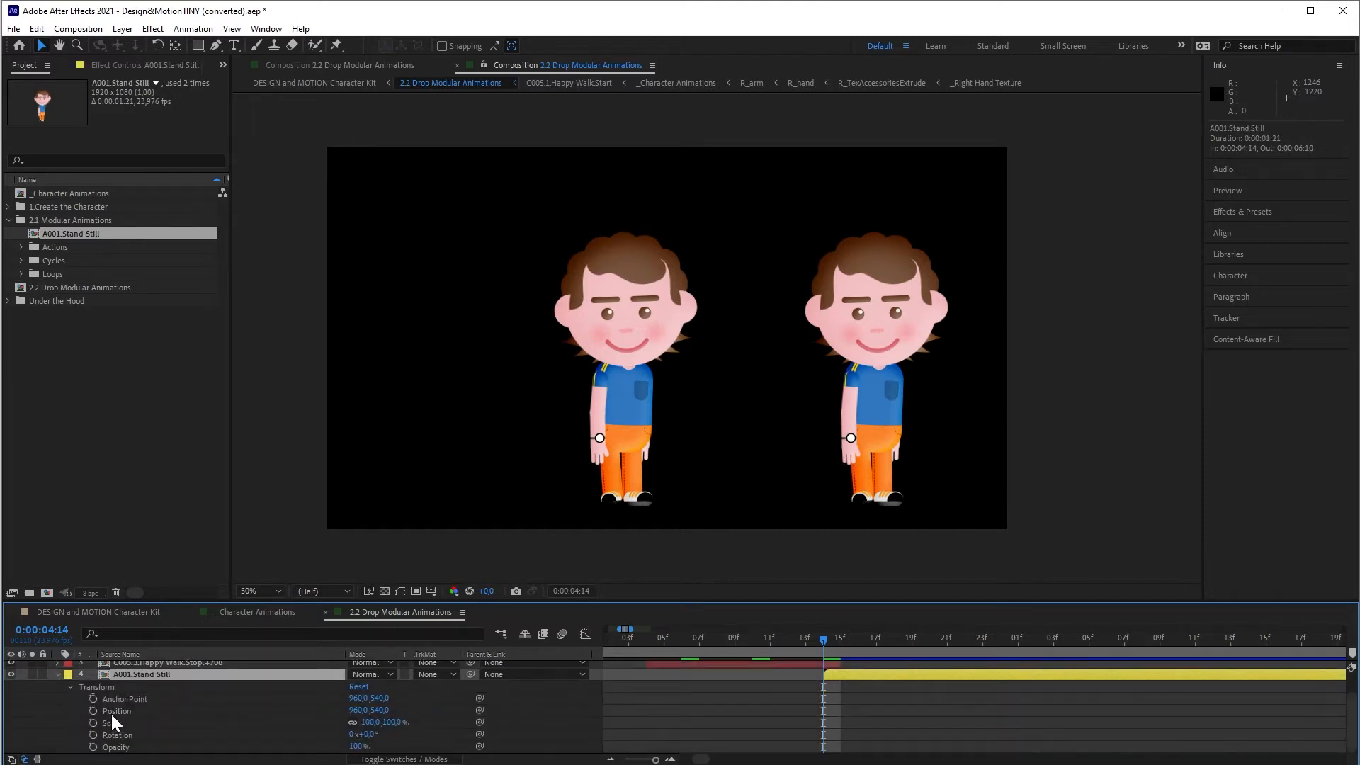
scroll(252, 687, "up", 2)
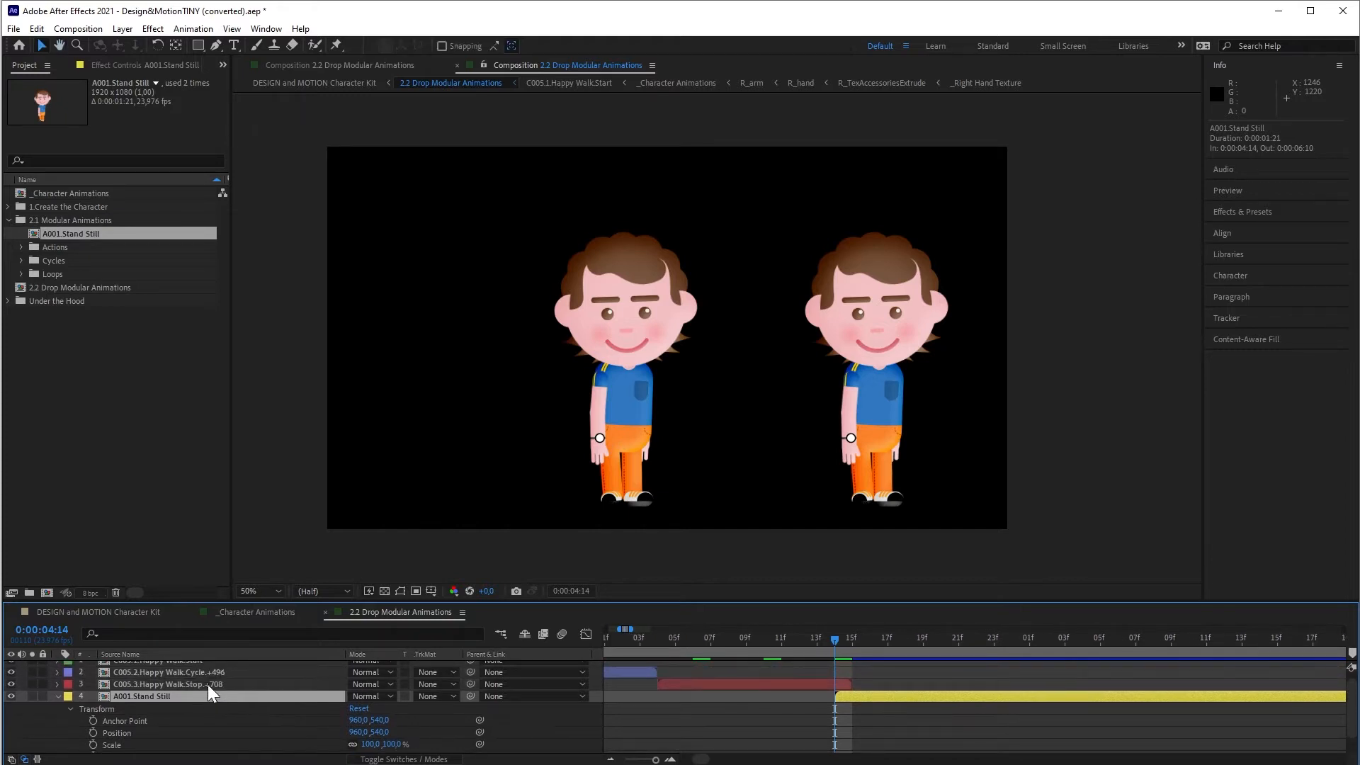
left_click(358, 732)
type("+708")
key("Return")
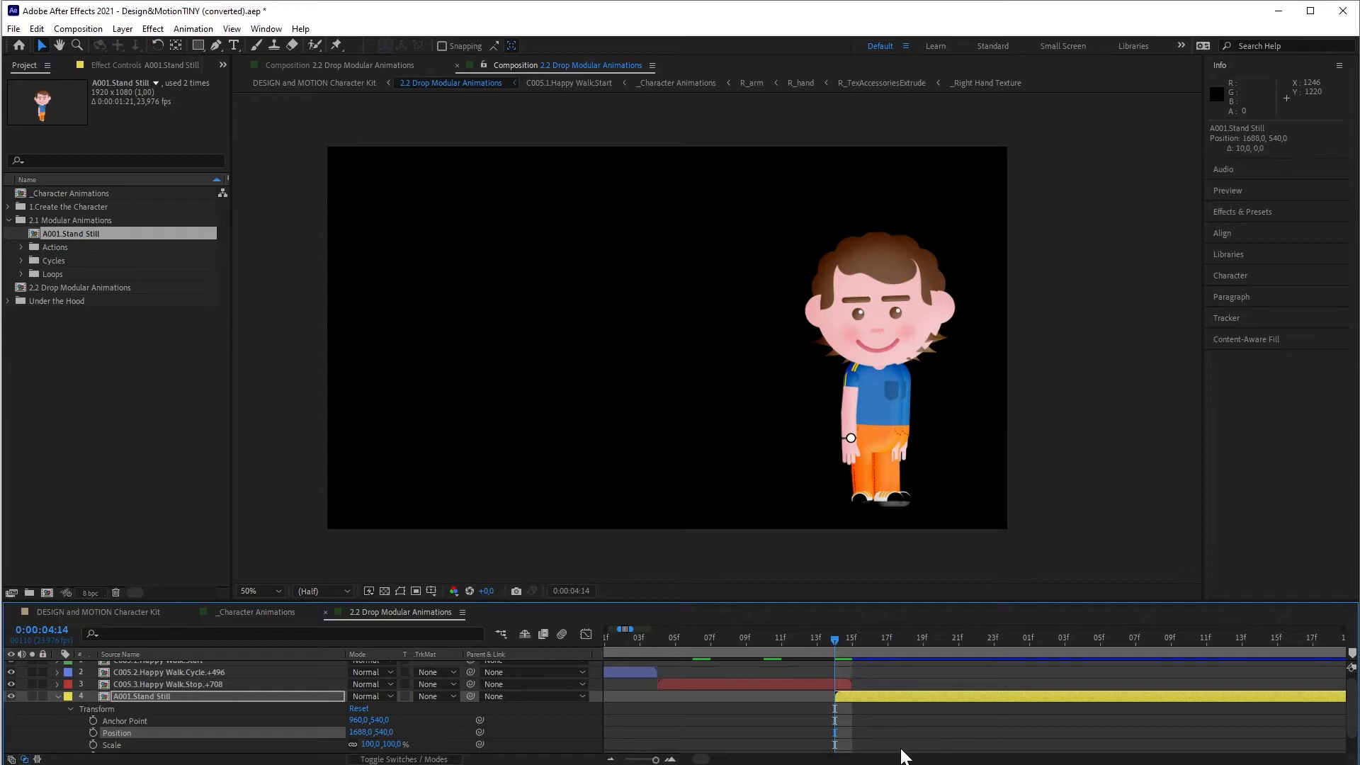
Shift A001.Stand Still one frame later to start at 0:00:04:15 and compare the frames on both sides of the join
left_click_drag(845, 698, 856, 697)
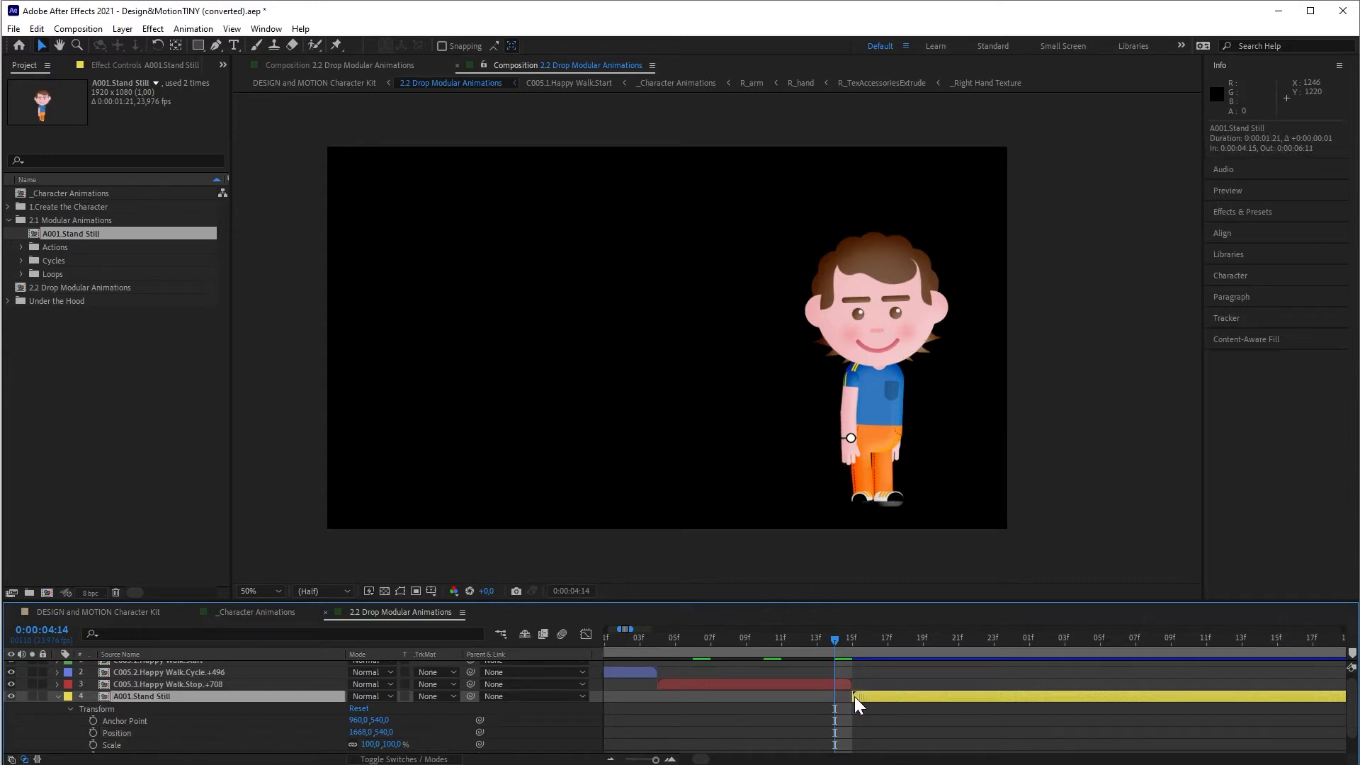
left_click(846, 640)
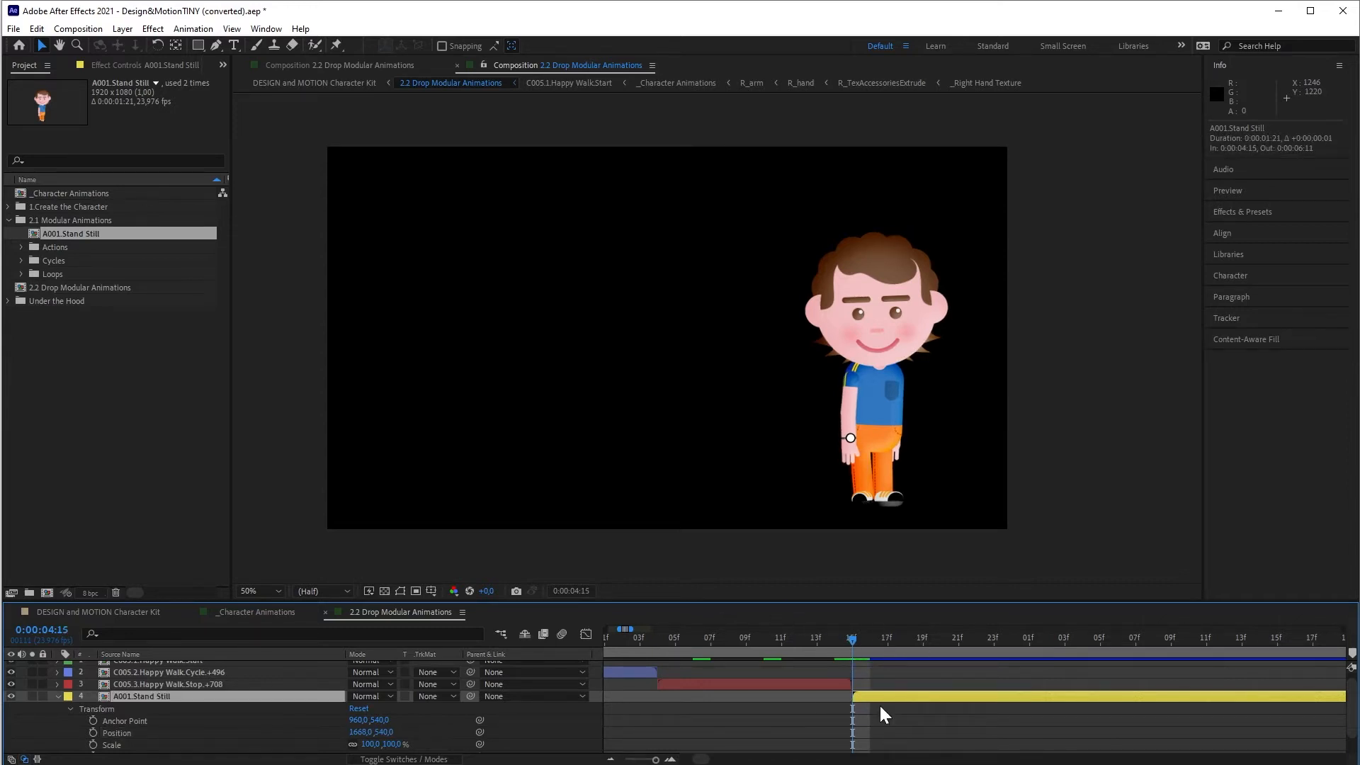
key("Page_Up")
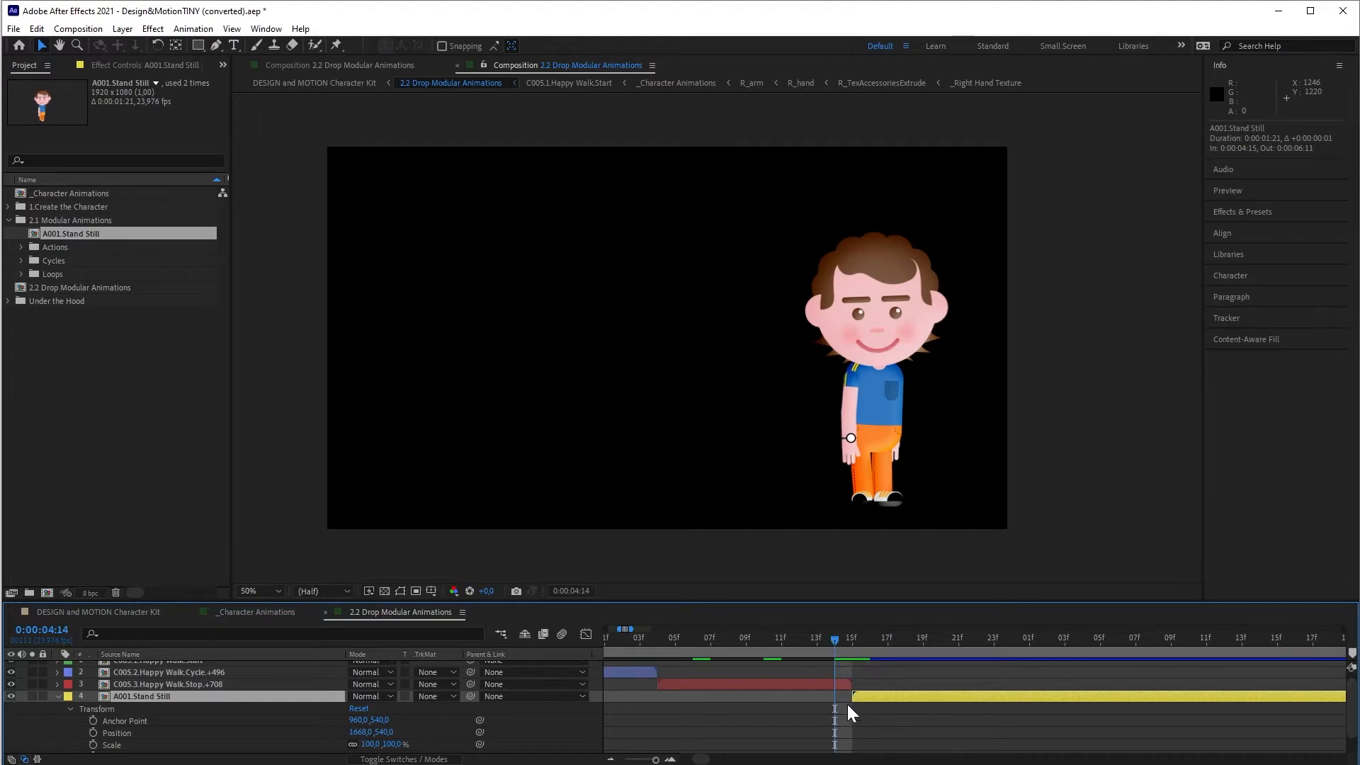
Duplicate C005.2.Happy Walk.Cycle.+496 and move the lower copy to begin where the original ends, at 0:00:04:04
key("minus")
key("minus")
key("minus")
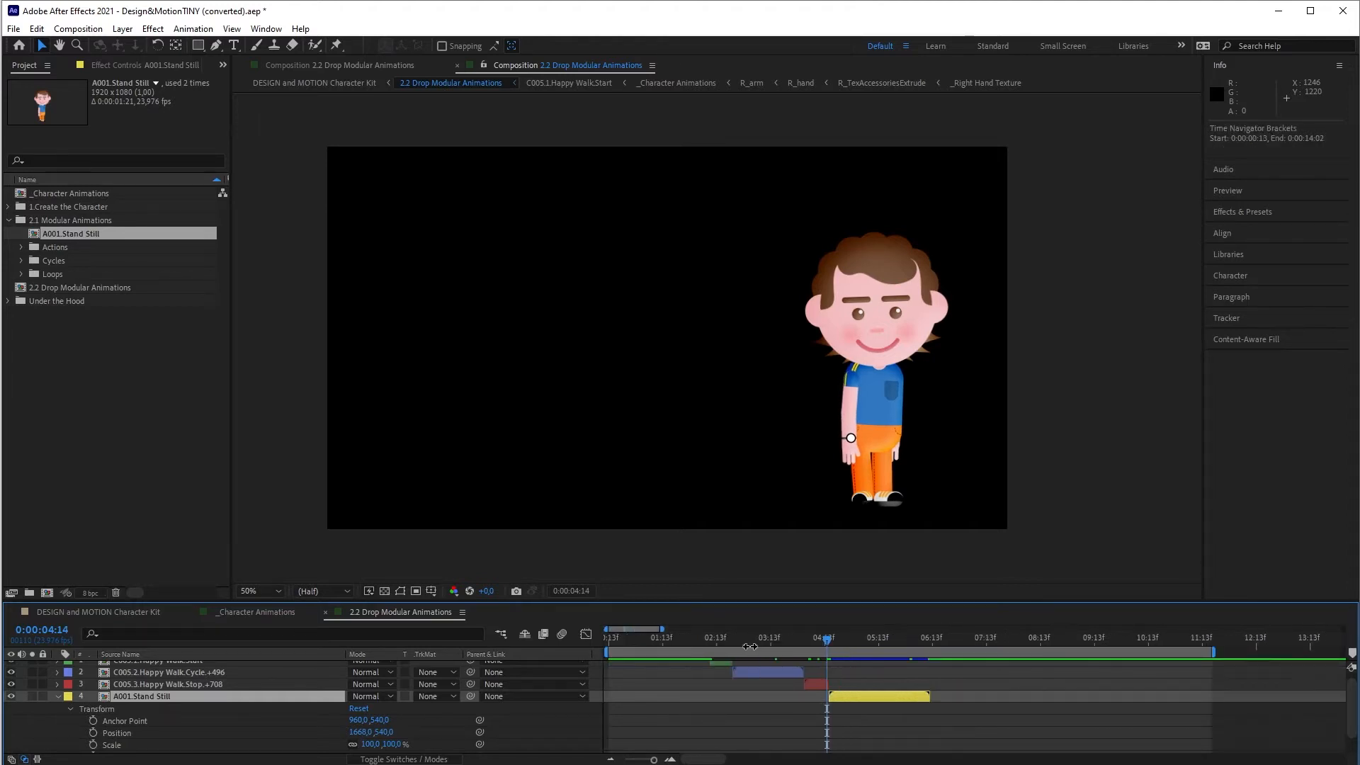
left_click(751, 640)
left_click(764, 670)
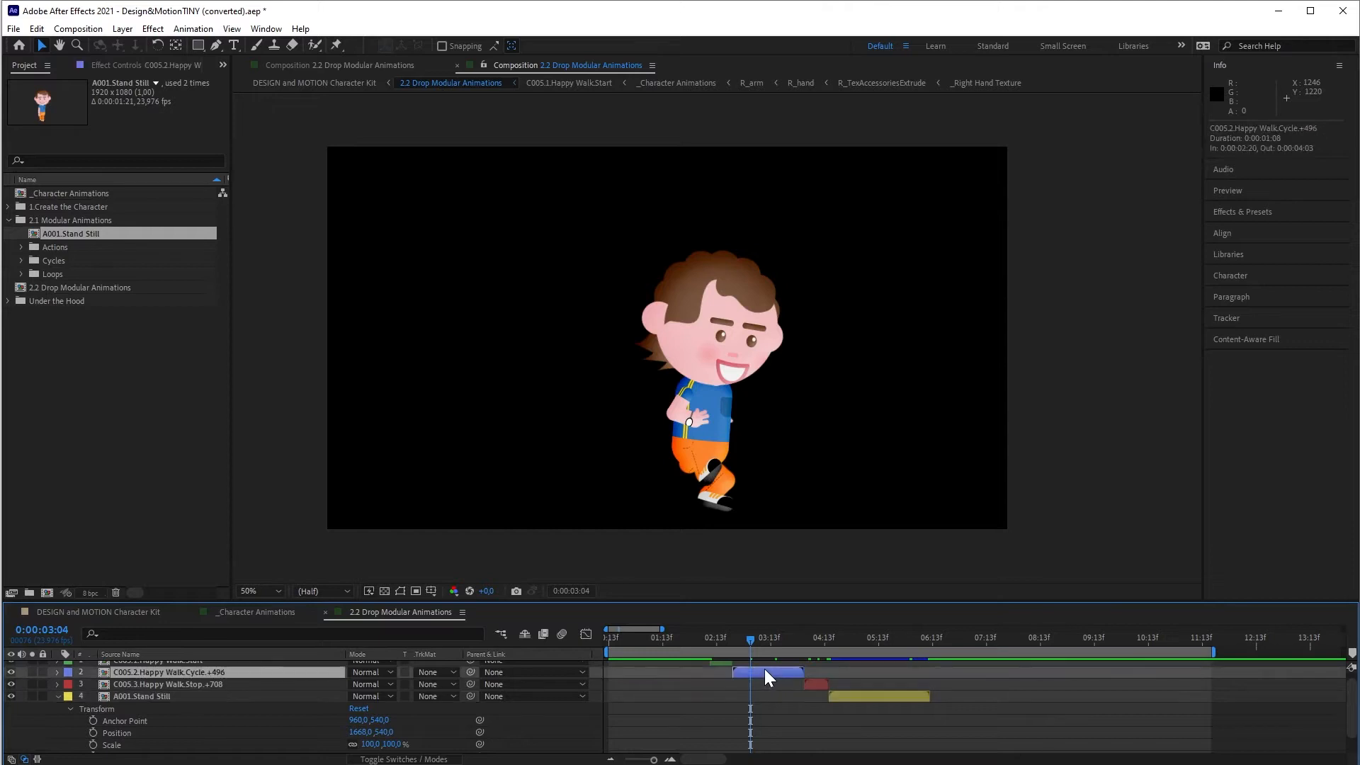
key("equal")
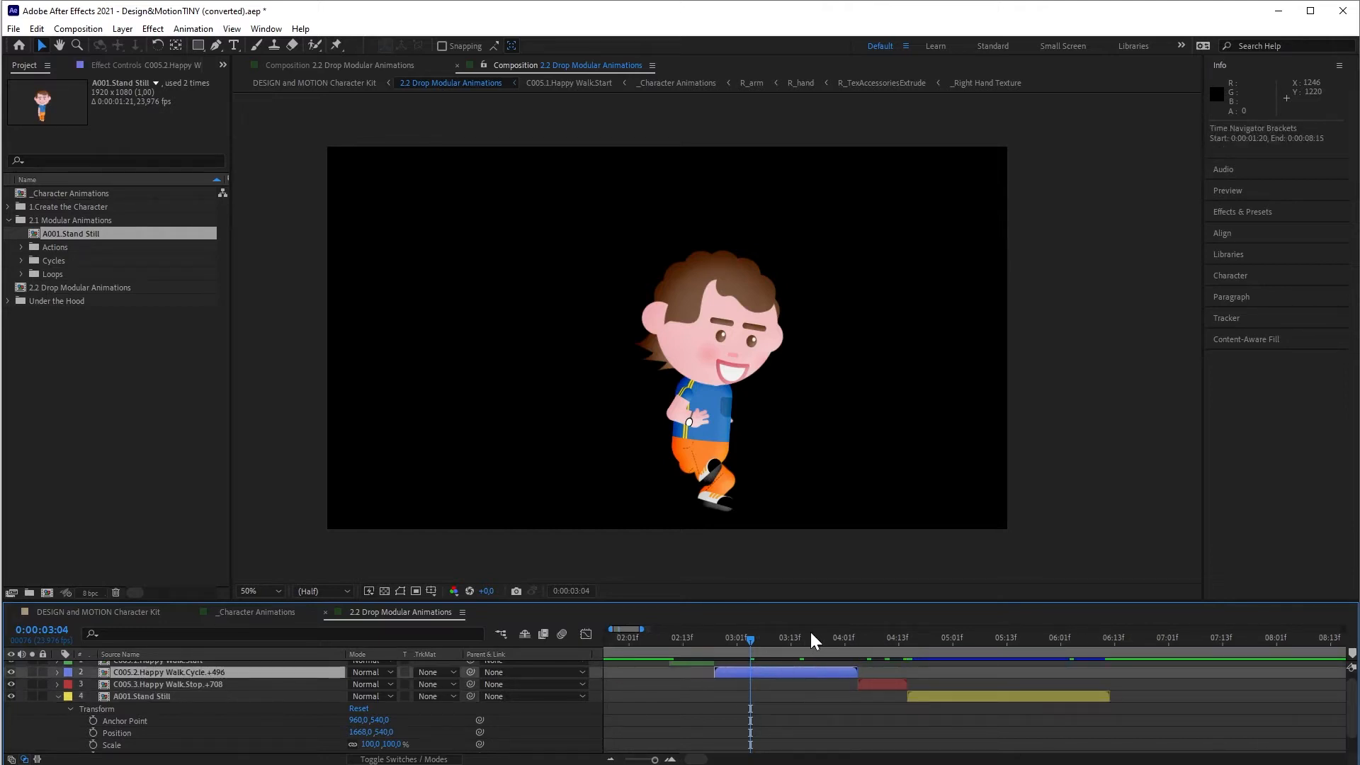
key("ctrl+d")
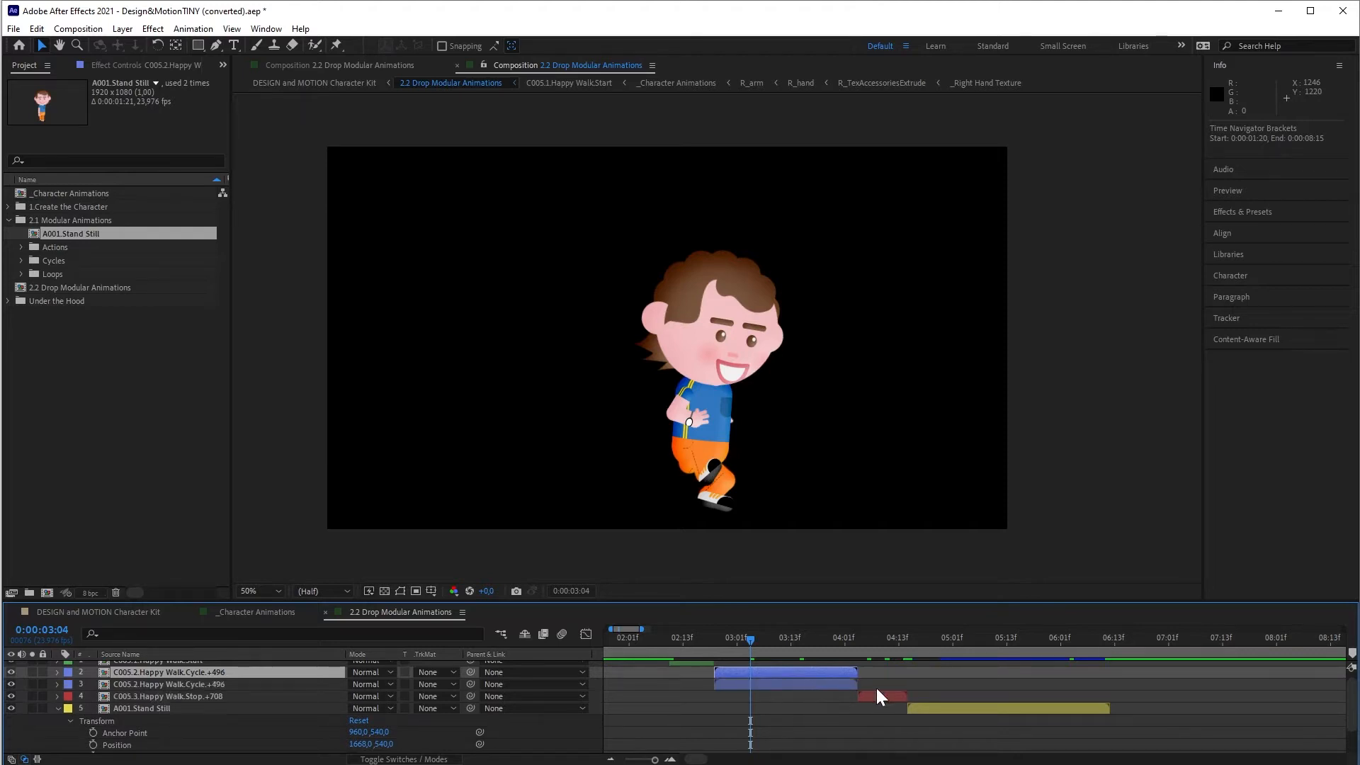
left_click(830, 685)
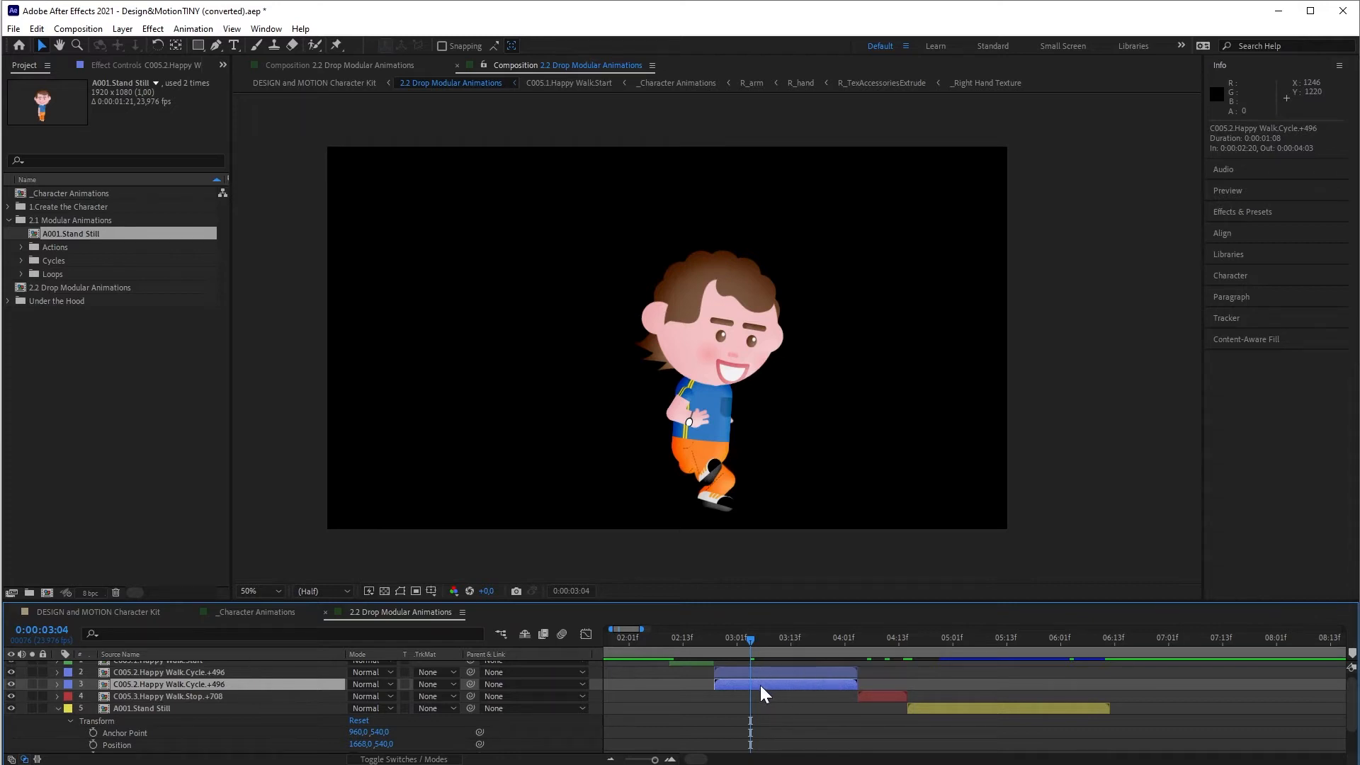
left_click_drag(759, 685, 1012, 696)
Shift C005.3.Happy Walk.Stop.+708 and A001.Stand Still 0:00:01:08 later so they follow the second Cycle layer
left_click(894, 692)
left_click(890, 698)
left_click(933, 712, "shift")
Move the second Cycle, Stop and Stand Still layers one frame earlier so the Cycle copy starts at 0:00:04:03
left_click_drag(854, 637, 860, 631)
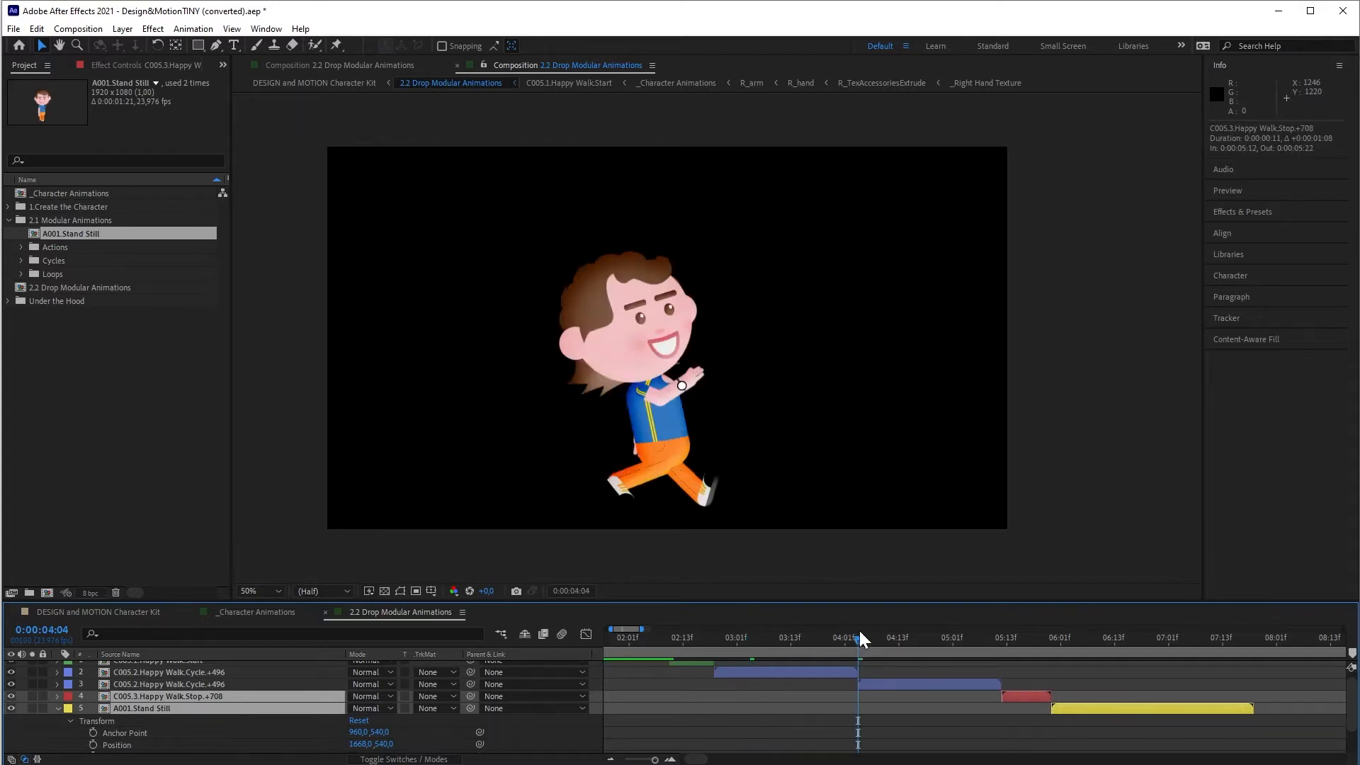
key("minus")
key("equal")
key("equal")
key("equal")
key("Page_Up")
left_click_drag(842, 685, 829, 690)
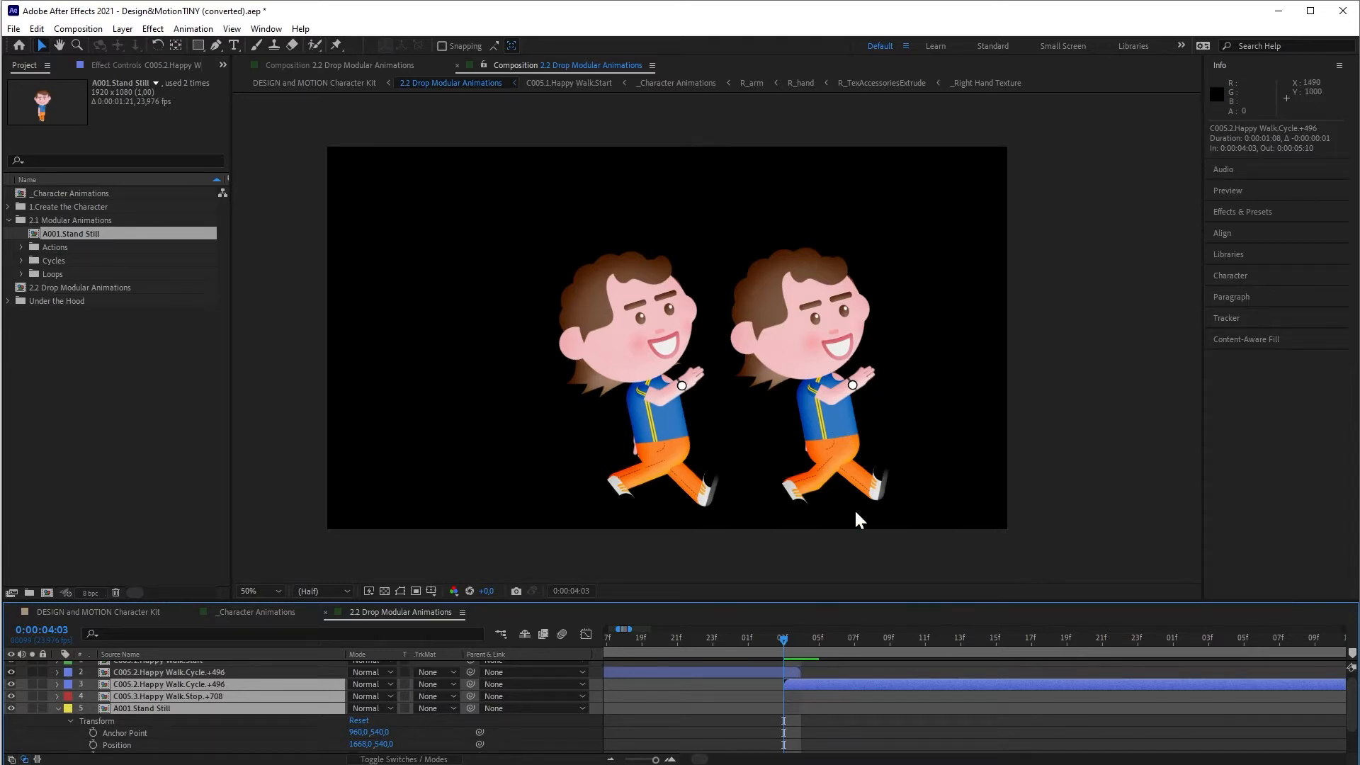
Reveal Position on the second Cycle, Stop and Stand Still layers, and add 496 to the second Cycle's X position
left_click(798, 710)
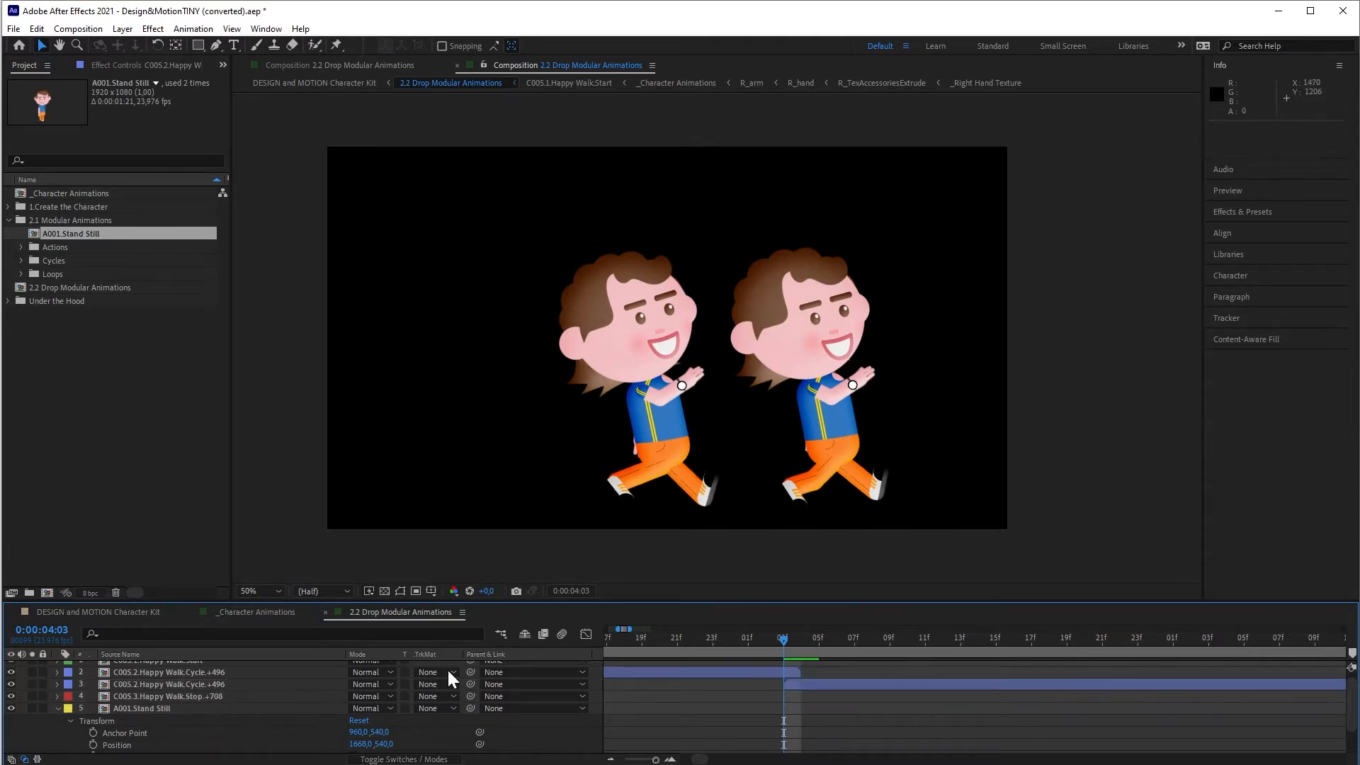
left_click(222, 688)
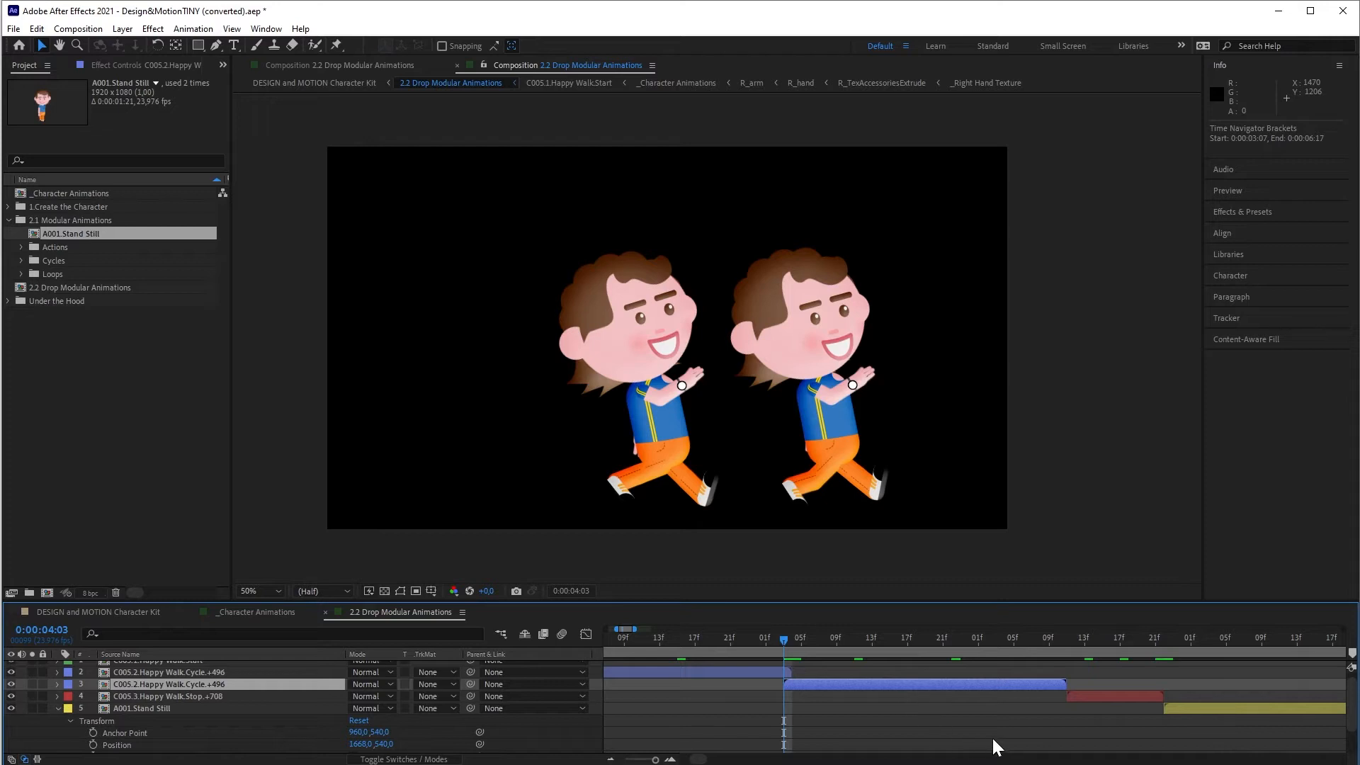
left_click(140, 711, "shift")
key("p")
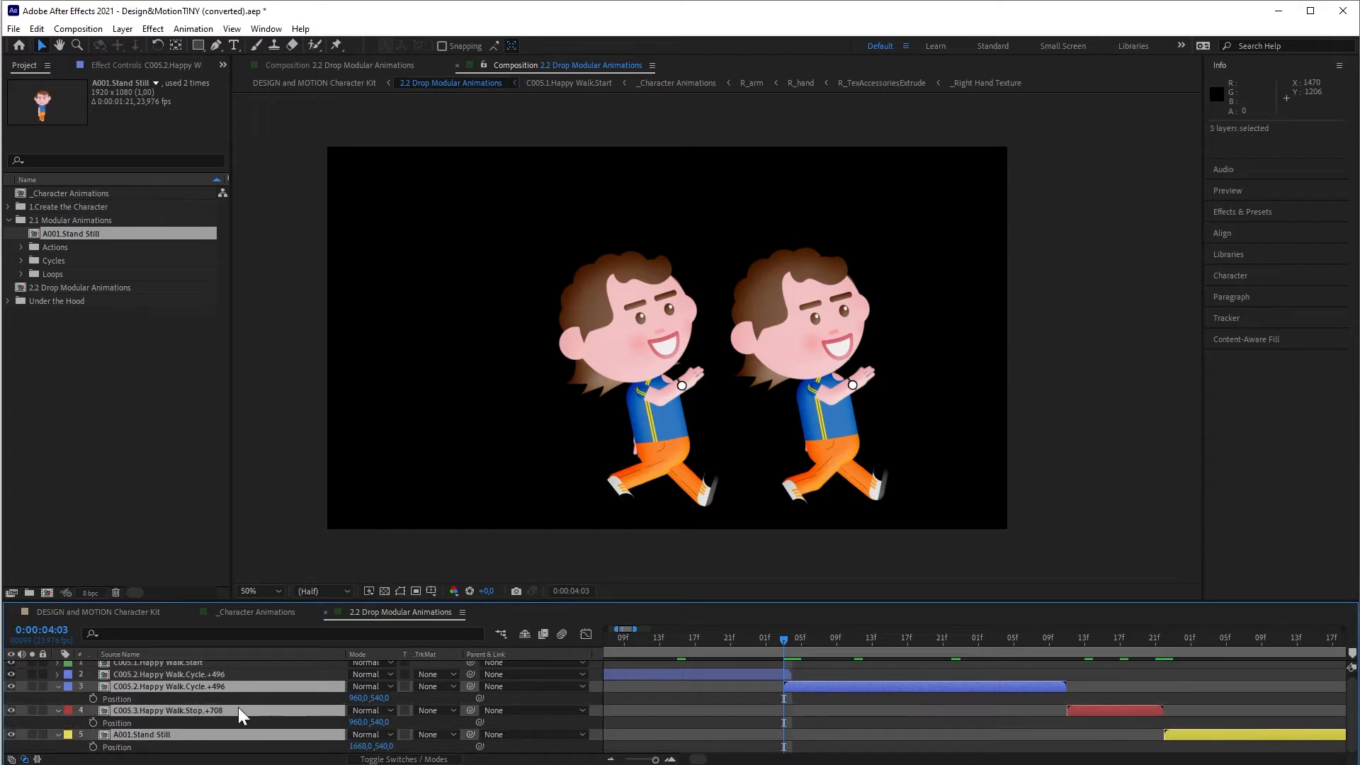
left_click(420, 699)
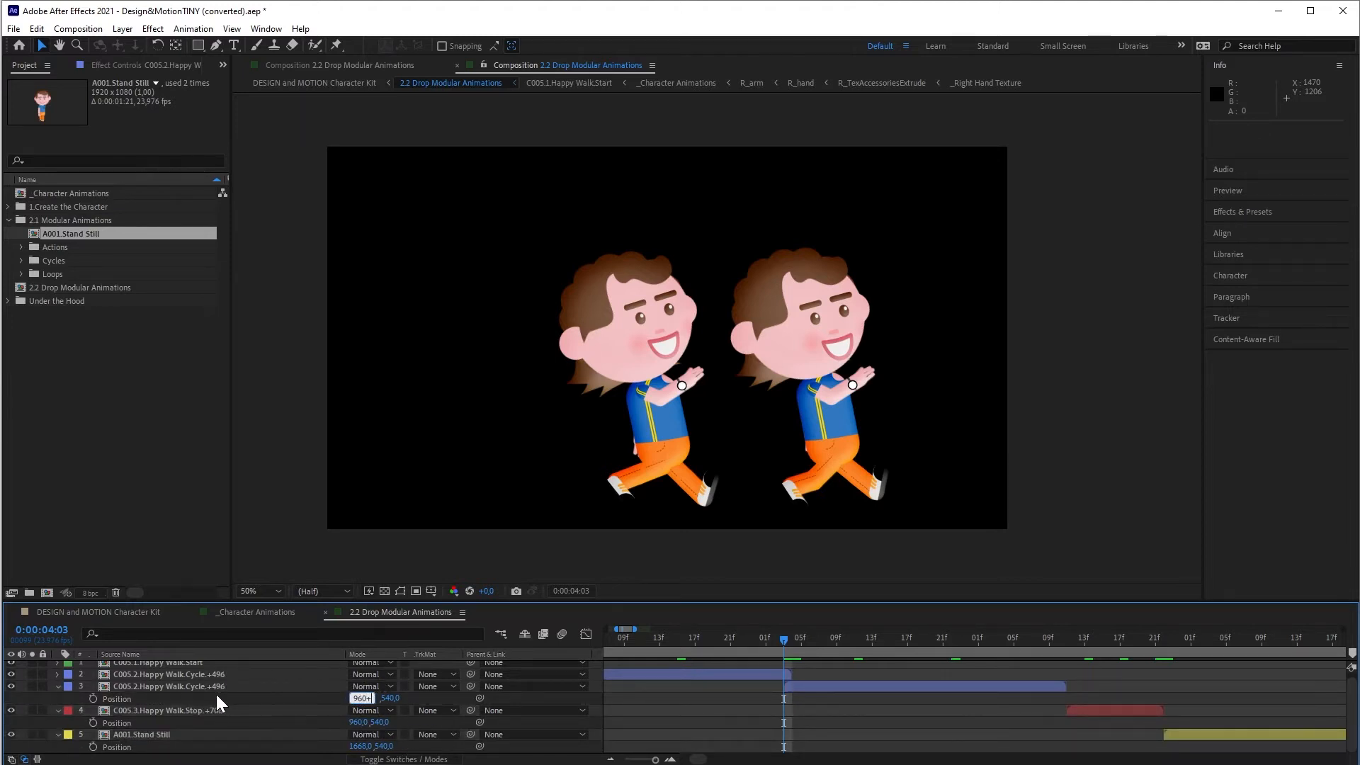
type("496")
key("Return")
Add 496 to the X positions of C005.3.Happy Walk.Stop.+708 and A001.Stand Still
left_click(359, 722)
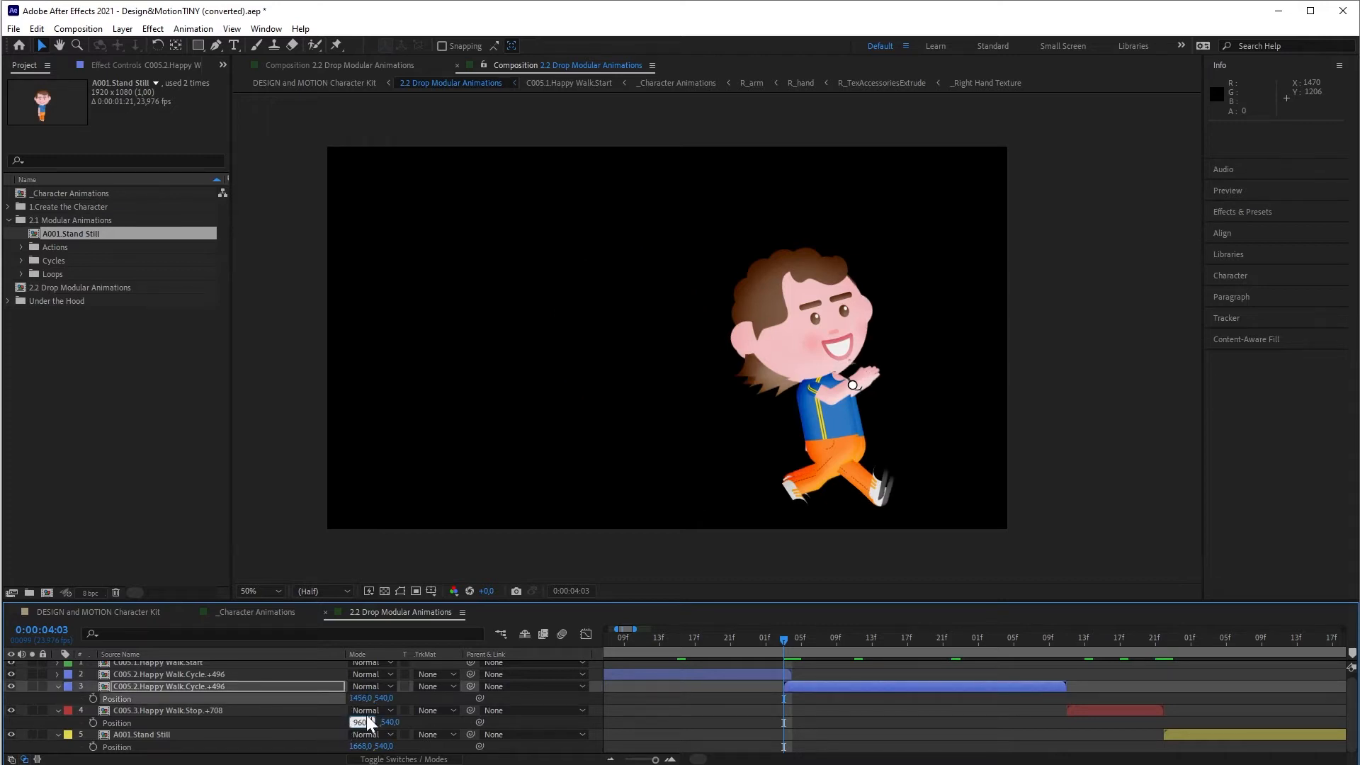
type("+496")
key("Return")
left_click(358, 746)
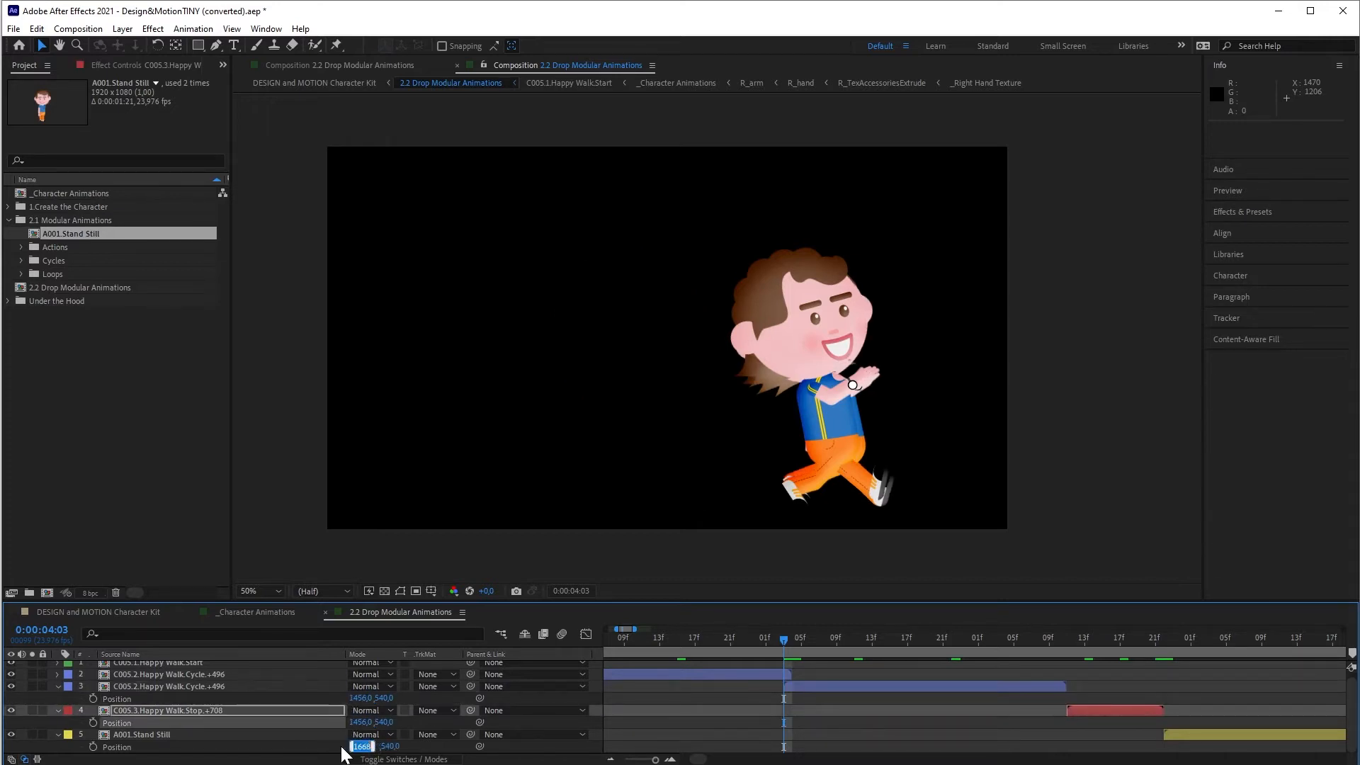
key("Right")
type("496")
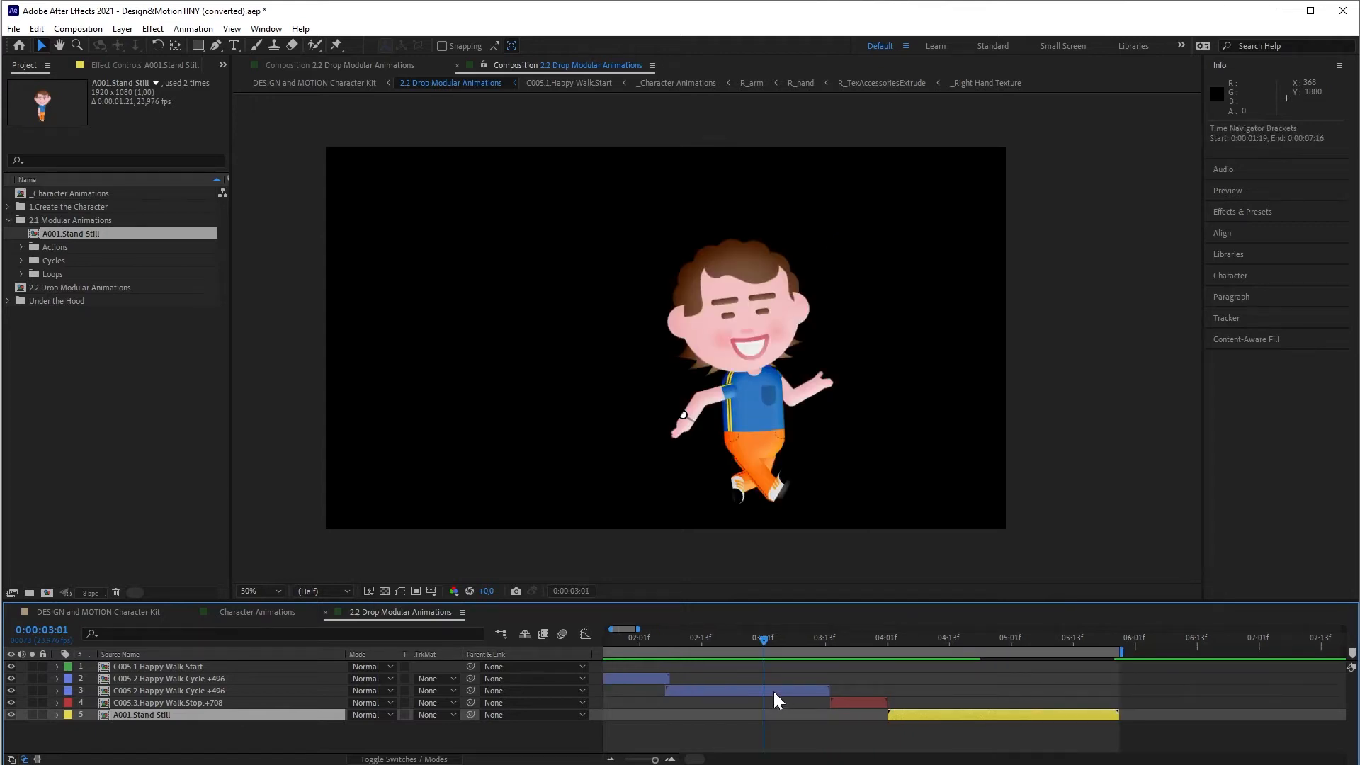
Duplicate the second Cycle layer and shift the lower copy, Stop and Stand Still 0:00:01:08 later, starting the copy at 0:00:03:14
left_click(775, 691)
key("ctrl+d")
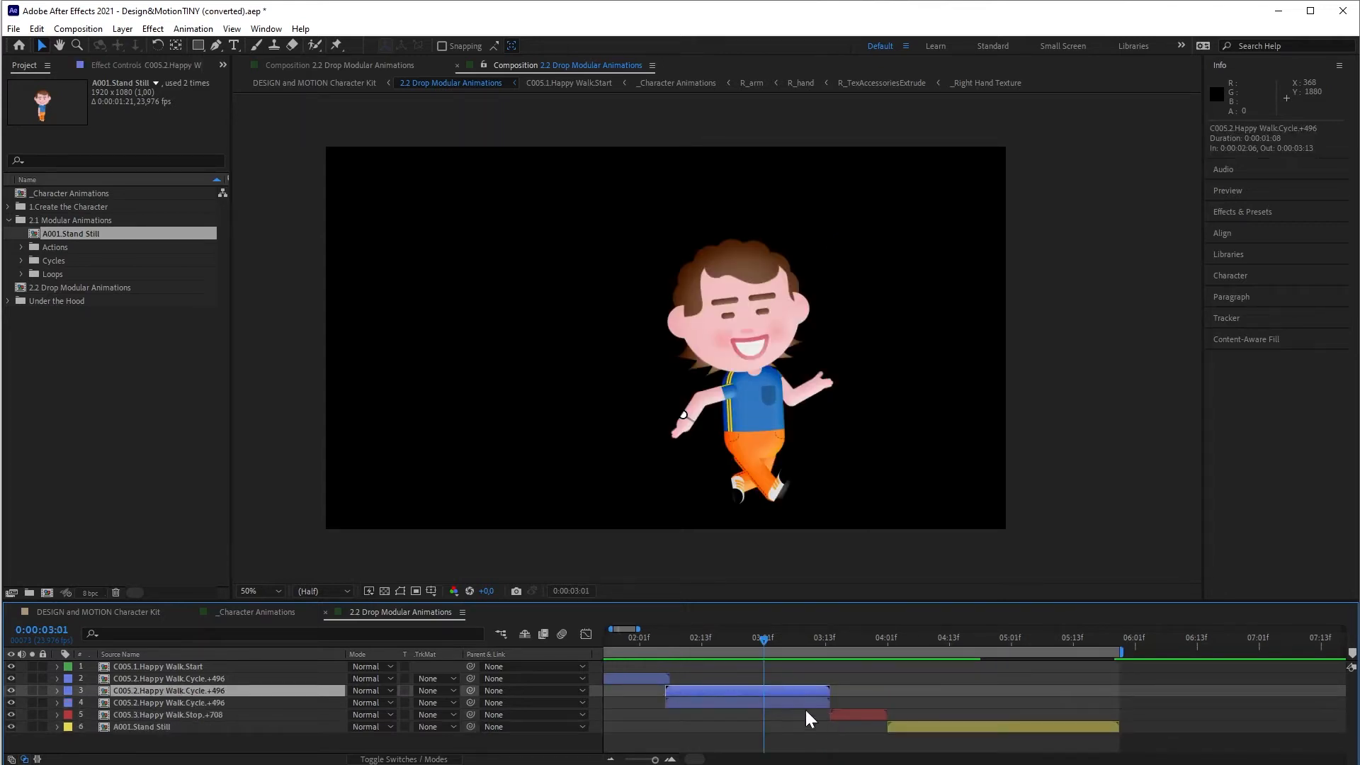
left_click(795, 702)
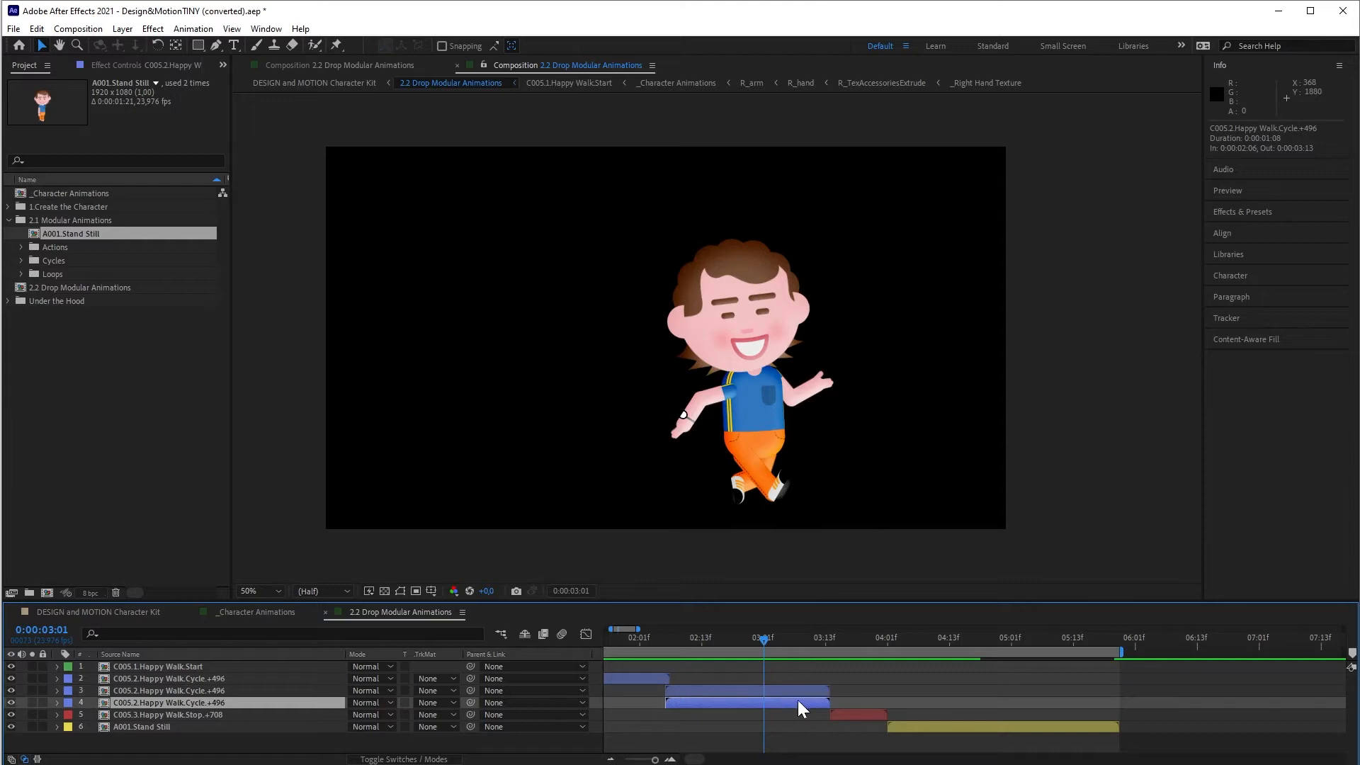
left_click(901, 728, "shift")
left_click_drag(709, 703, 877, 704)
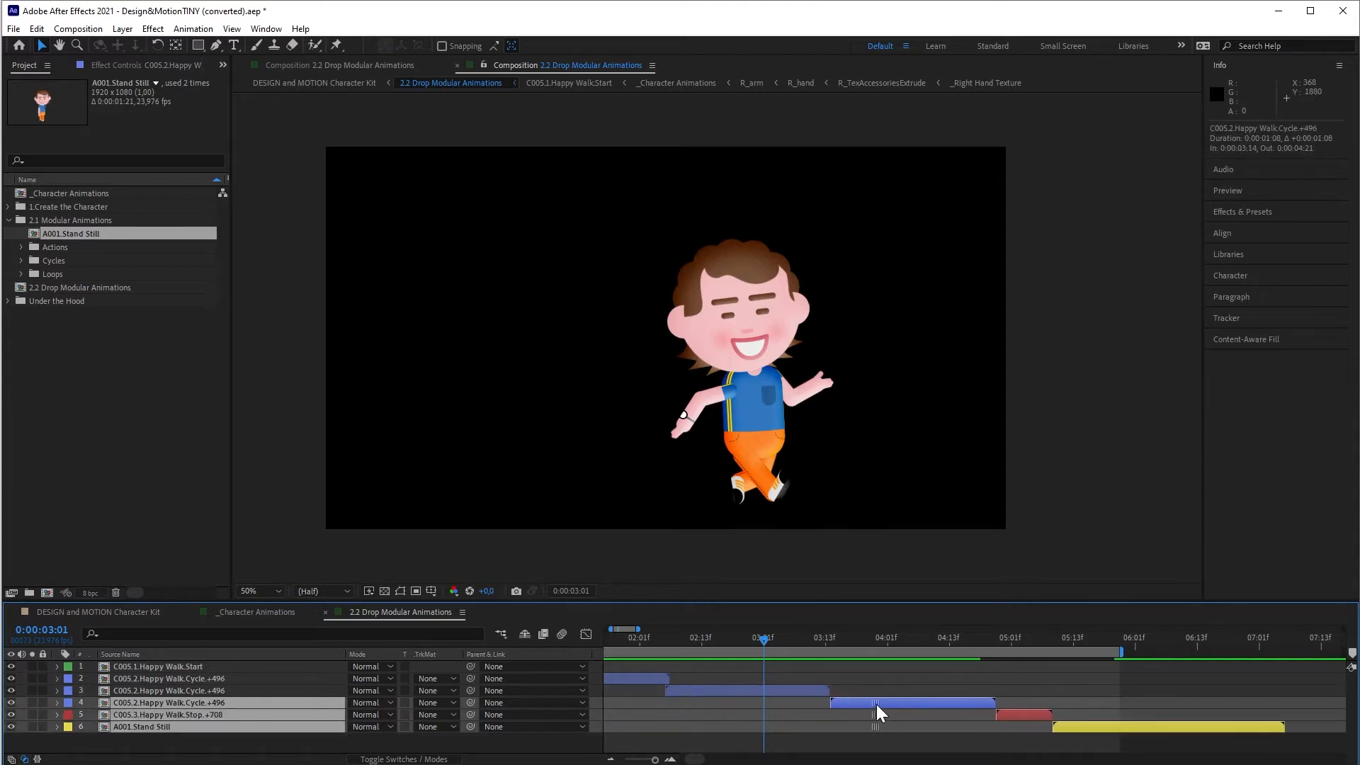
Move the third Cycle, Stop and Stand Still layers one frame earlier so the third Cycle starts at 0:00:03:13
key("equal")
key("equal")
left_click(1030, 641)
key("bracketleft")
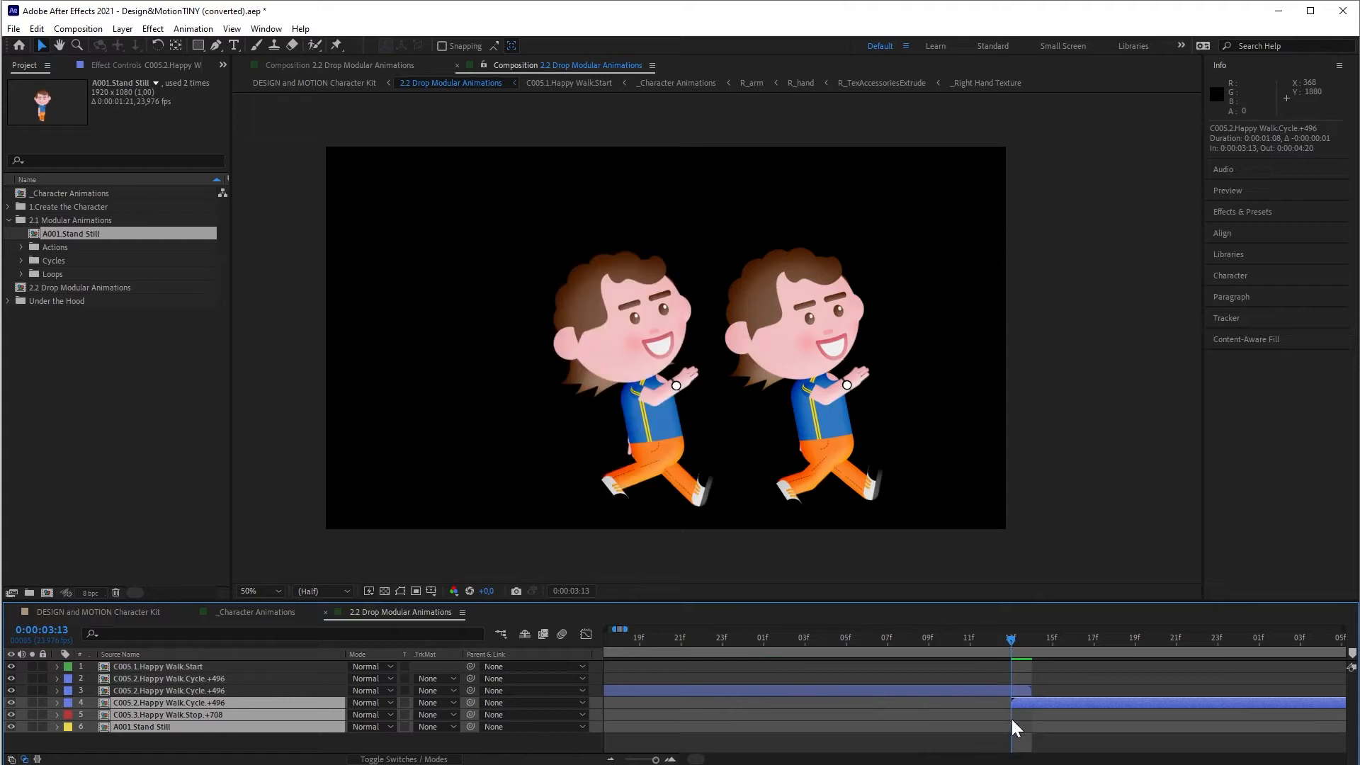
key("minus")
key("minus")
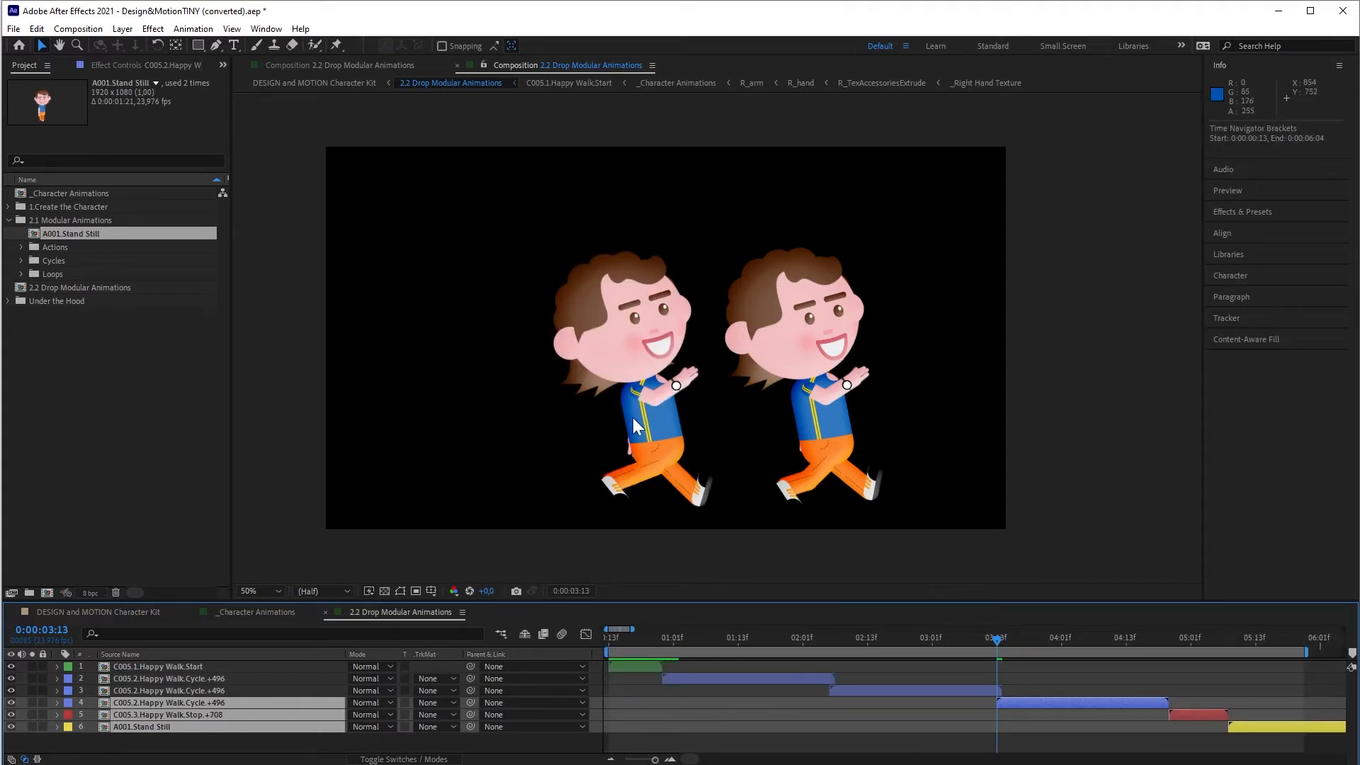
Move the third Cycle, Stop and Stand Still layers horizontally in the composition until the character overlaps the preceding Cycle's pose
left_click(1108, 712)
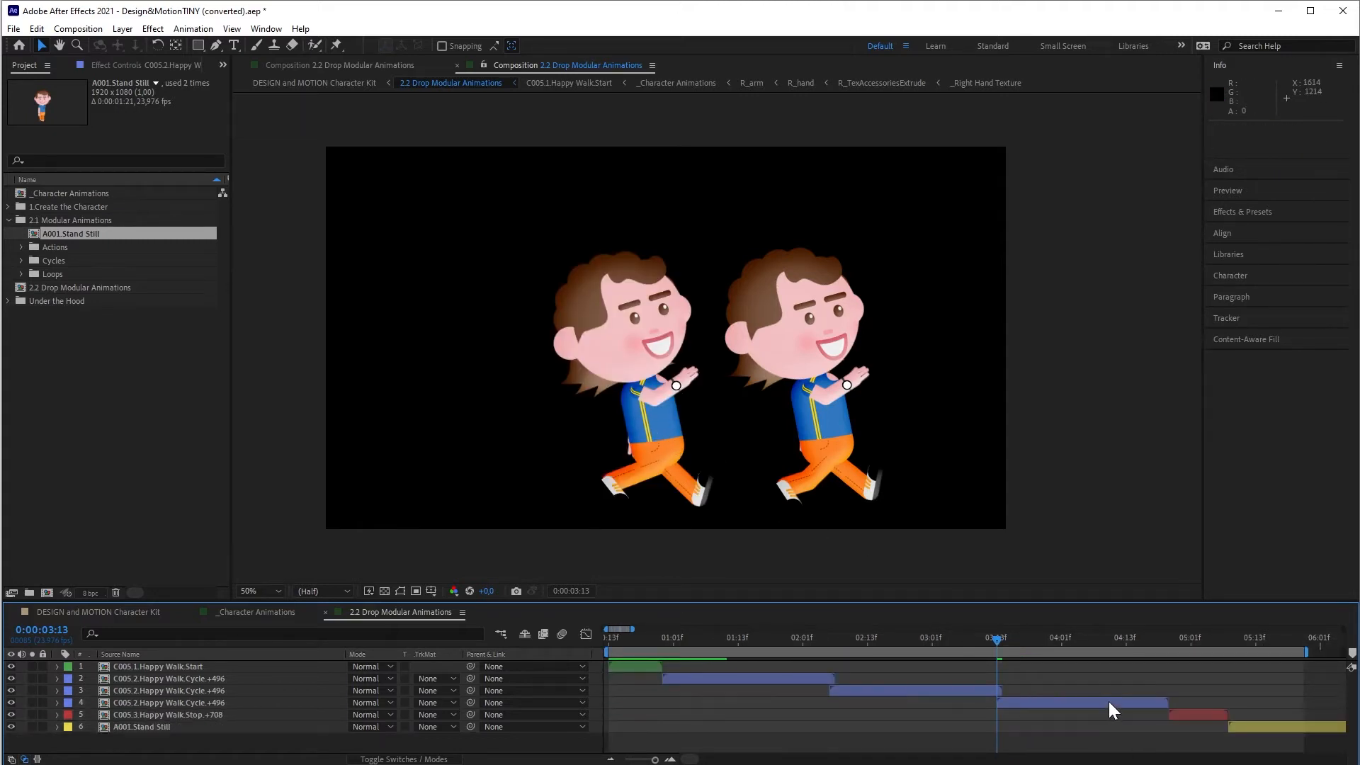
left_click(1109, 702)
left_click(1244, 727, "shift")
left_click_drag(658, 430, 850, 434)
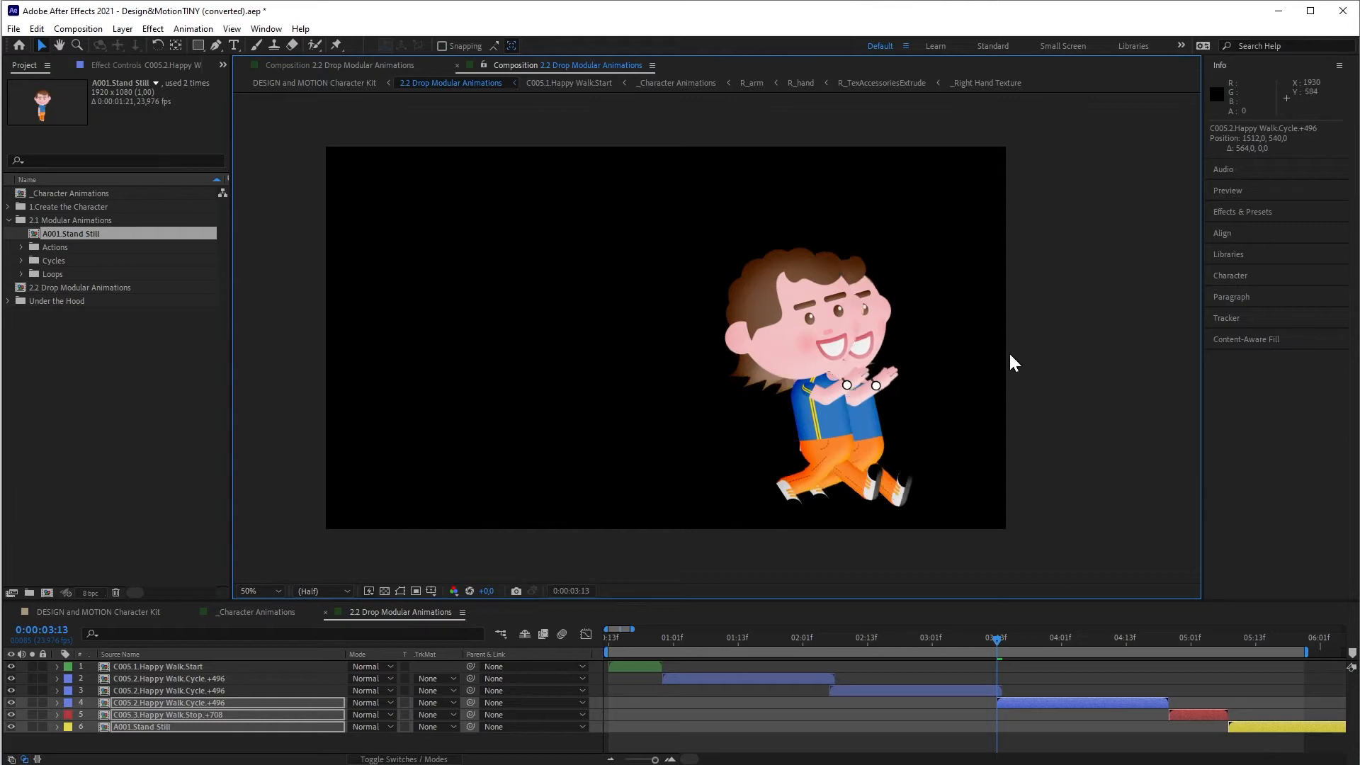
key("shift+Left")
key("shift+Left")
key("shift+Left")
key("shift+Left")
key("shift+Left")
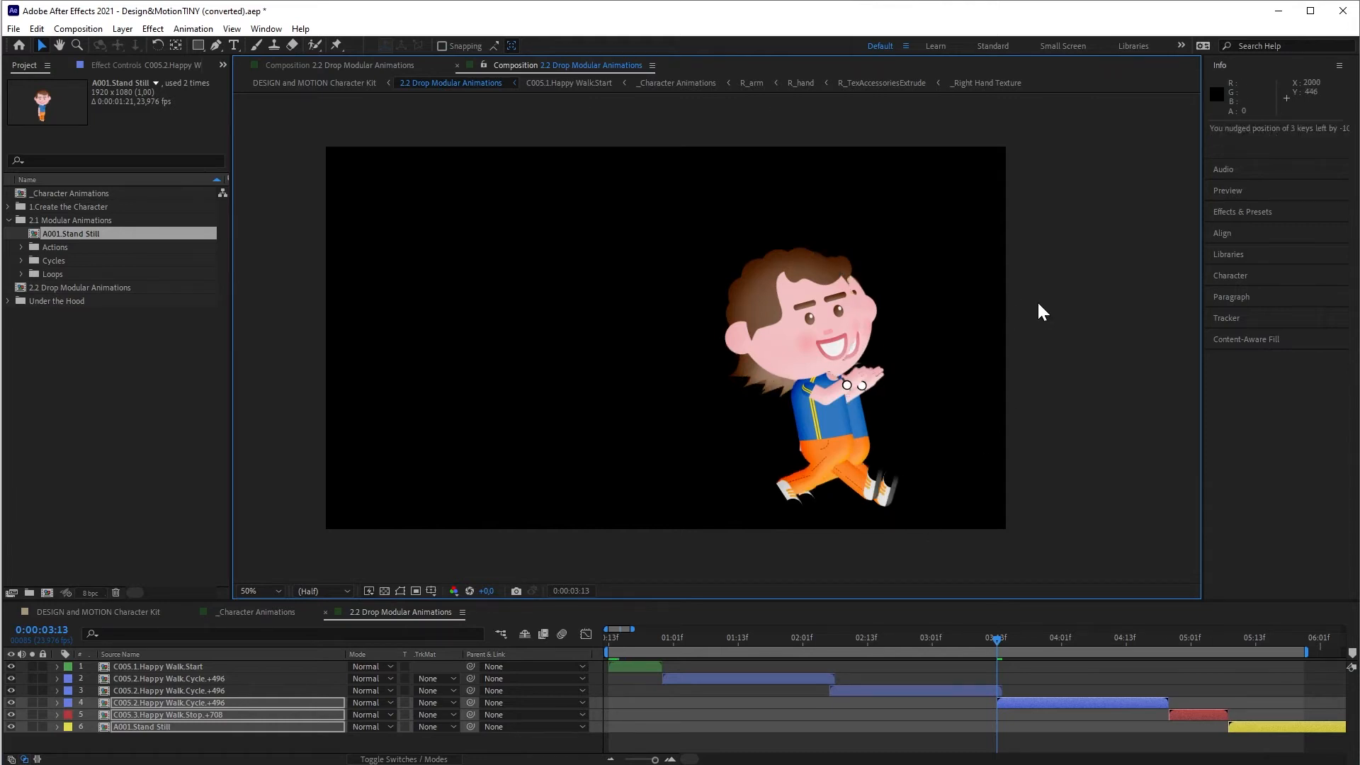
key("shift+Right")
key("shift+Right")
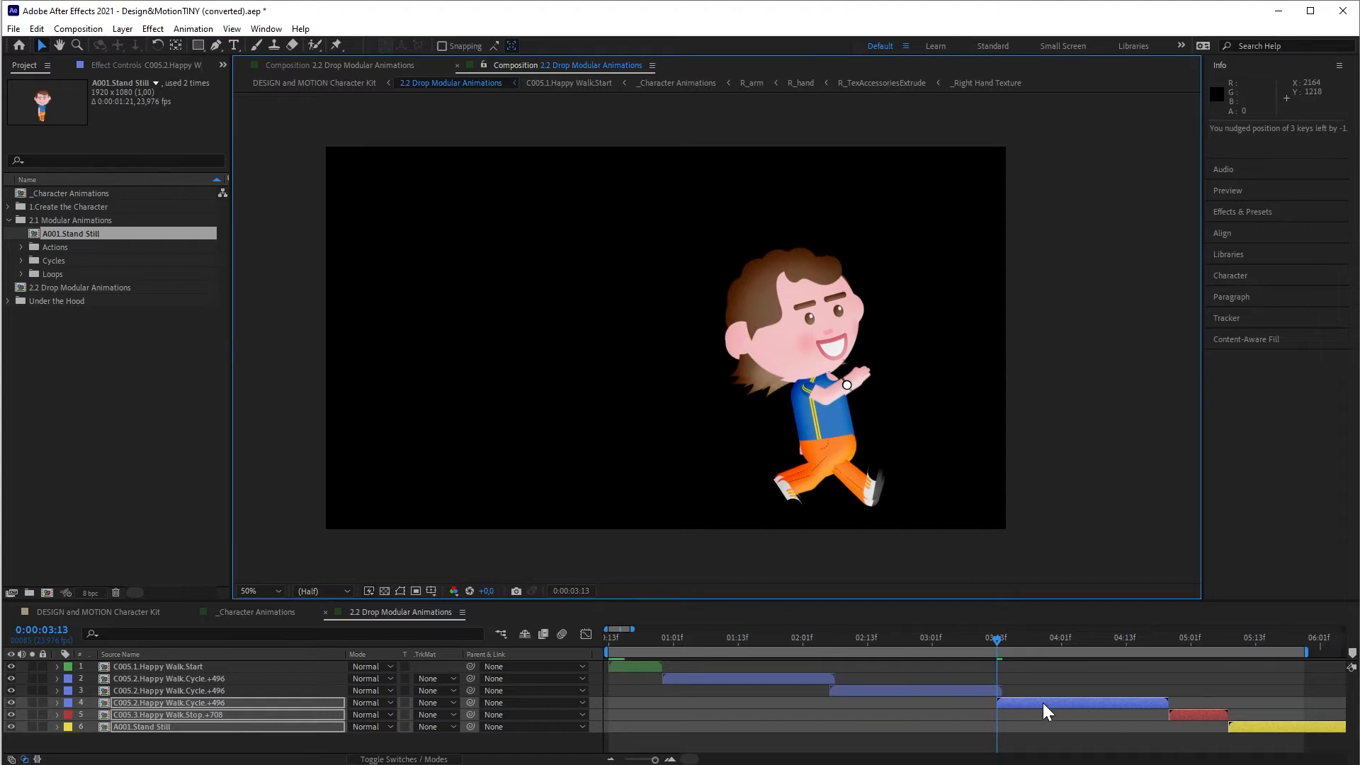
Preview the full sequence of three Happy Walk cycles, Stop and Stand Still, and stop the playback
left_click_drag(1043, 703, 1047, 703)
key("minus")
key("minus")
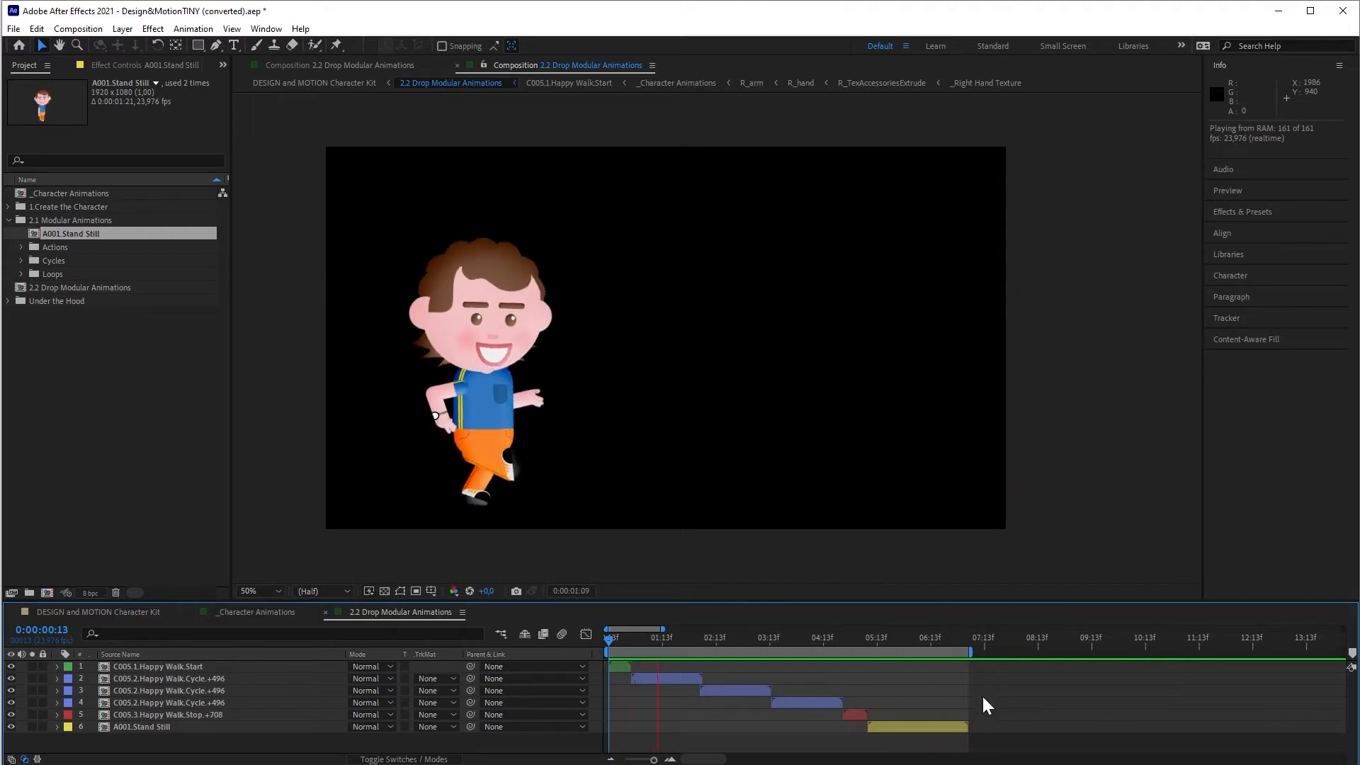
key("space")
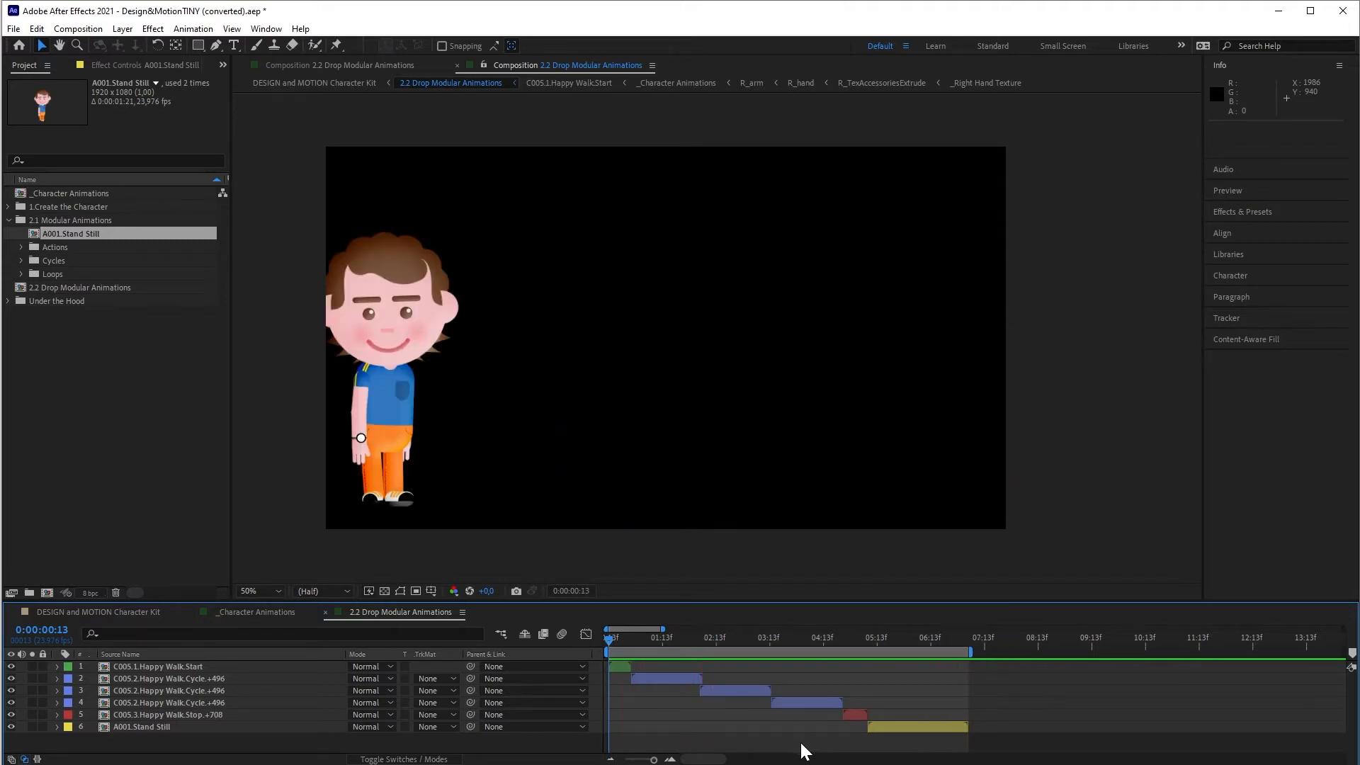
Create a null object and parent all the Happy Walk and Stand Still layers to it
right_click(803, 750)
mouse_move(829, 750)
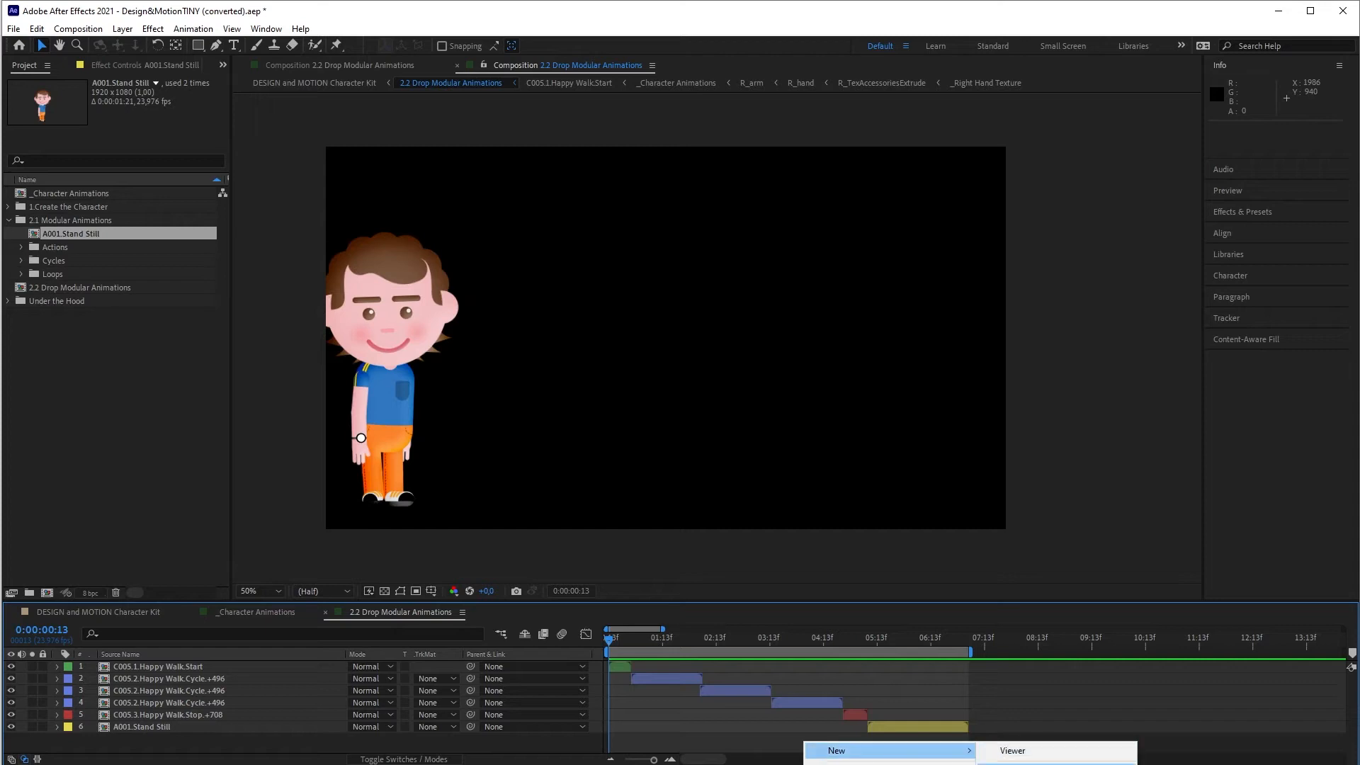
left_click(1020, 764)
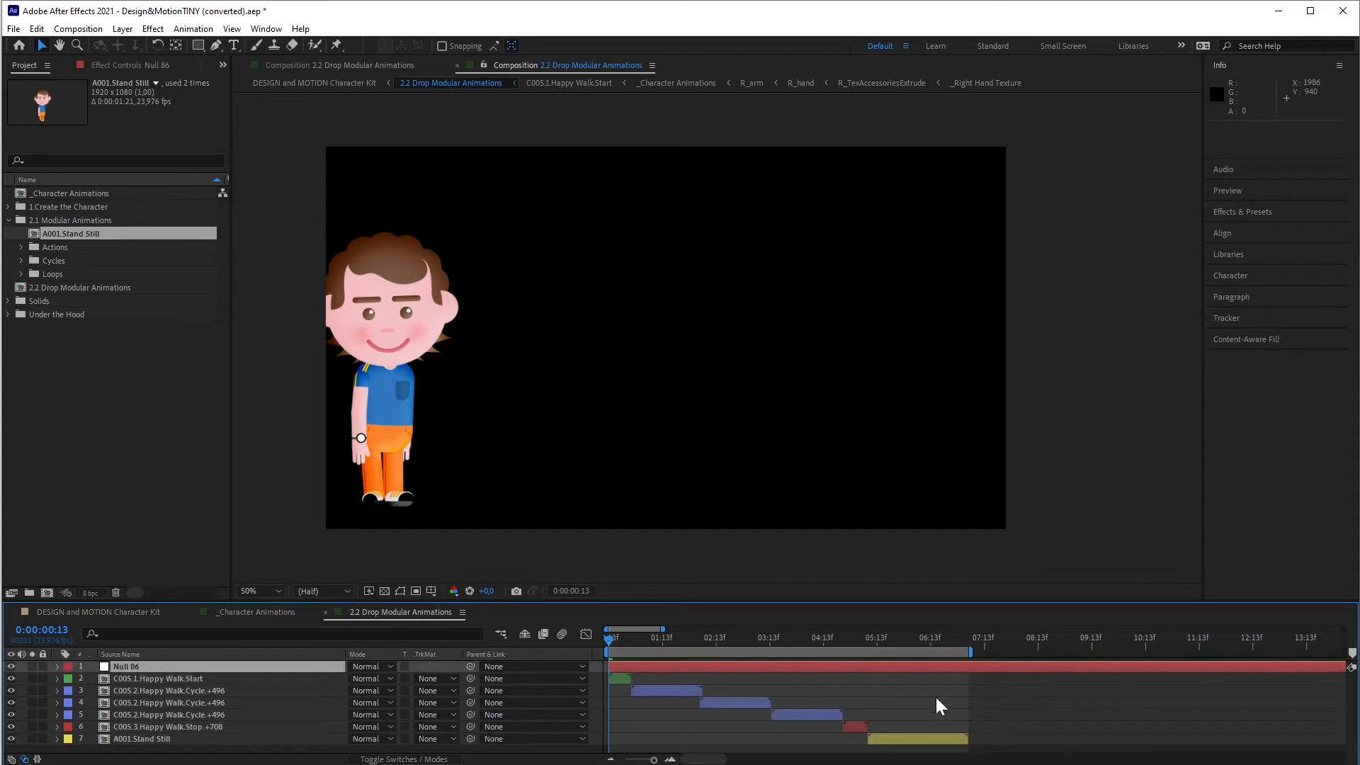
left_click(156, 737)
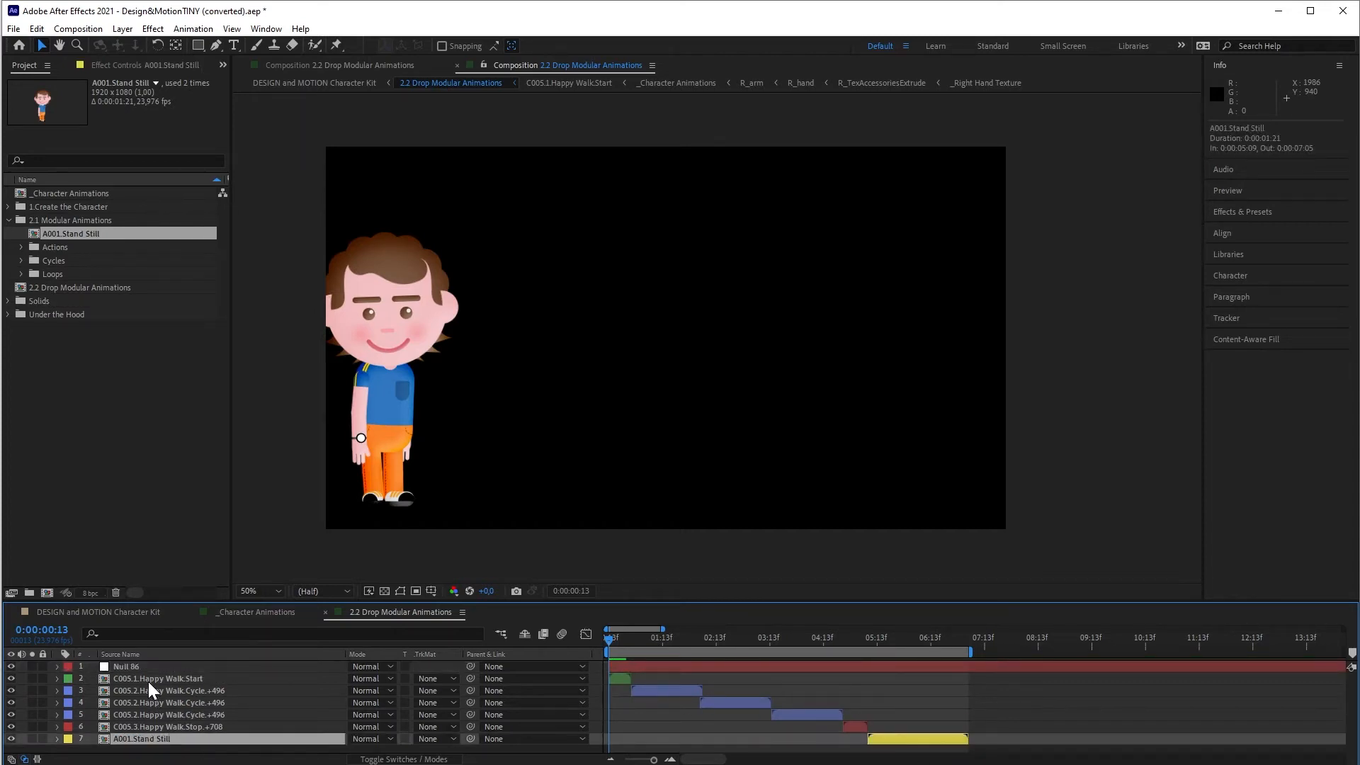
left_click(182, 678, "shift")
left_click_drag(469, 678, 190, 665)
Scale the null to 70% and move it 10 pixels left in the composition
left_click(190, 665)
key("s")
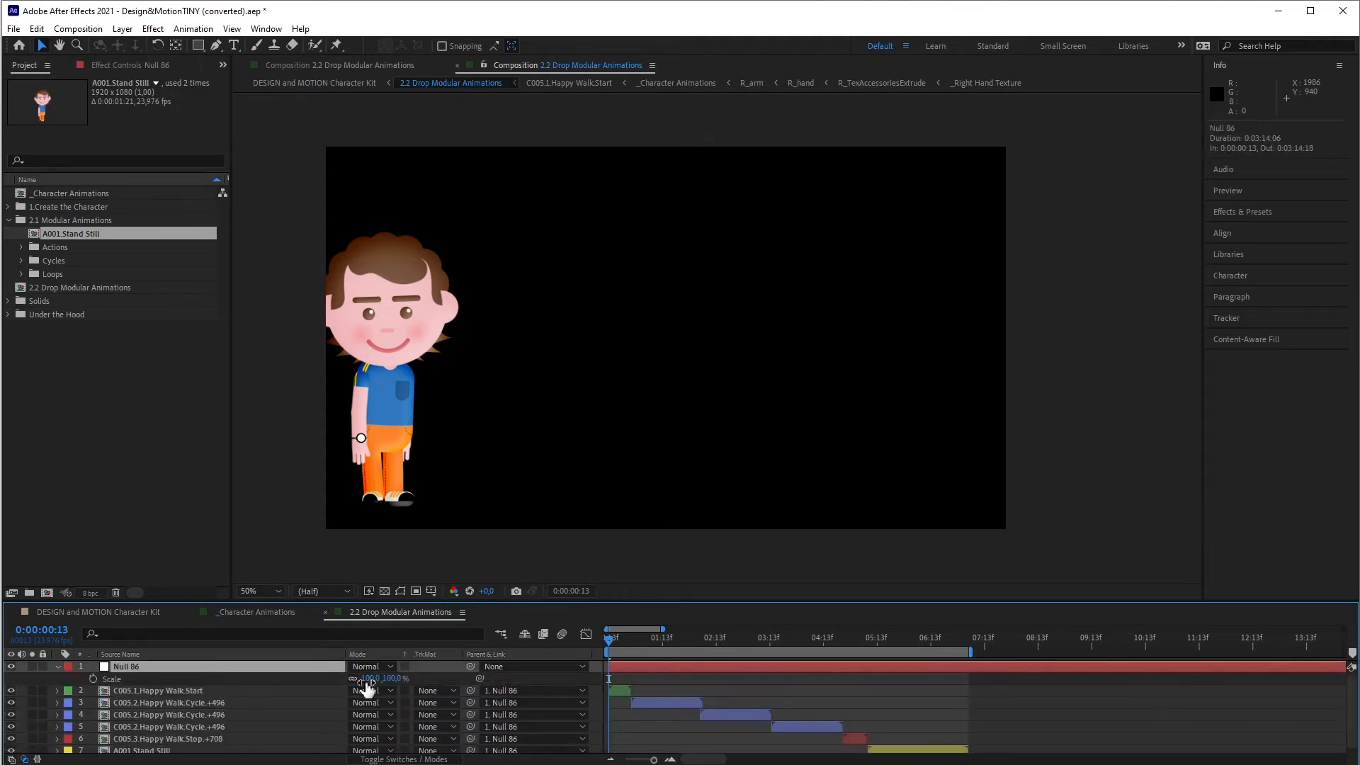
left_click(369, 678)
type("80")
key("Return")
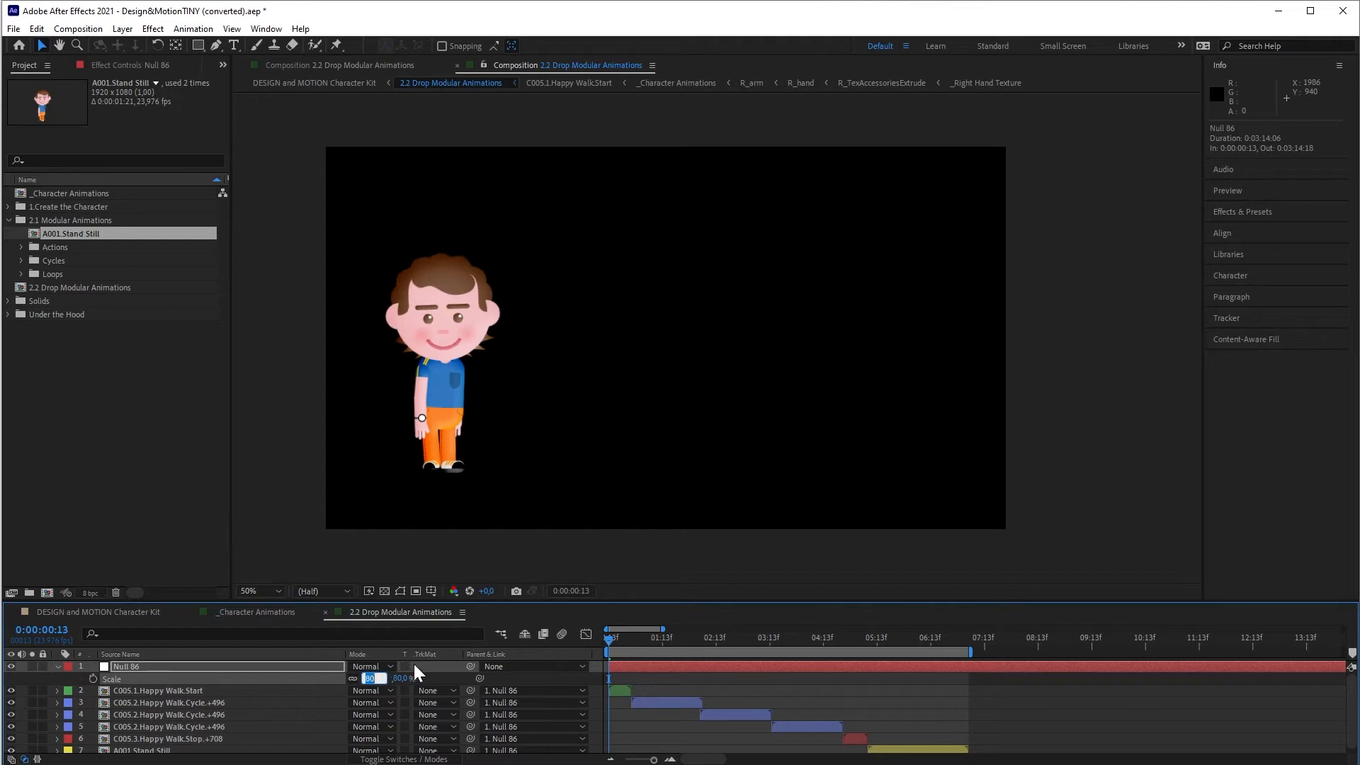
left_click(675, 668)
key("shift+Left")
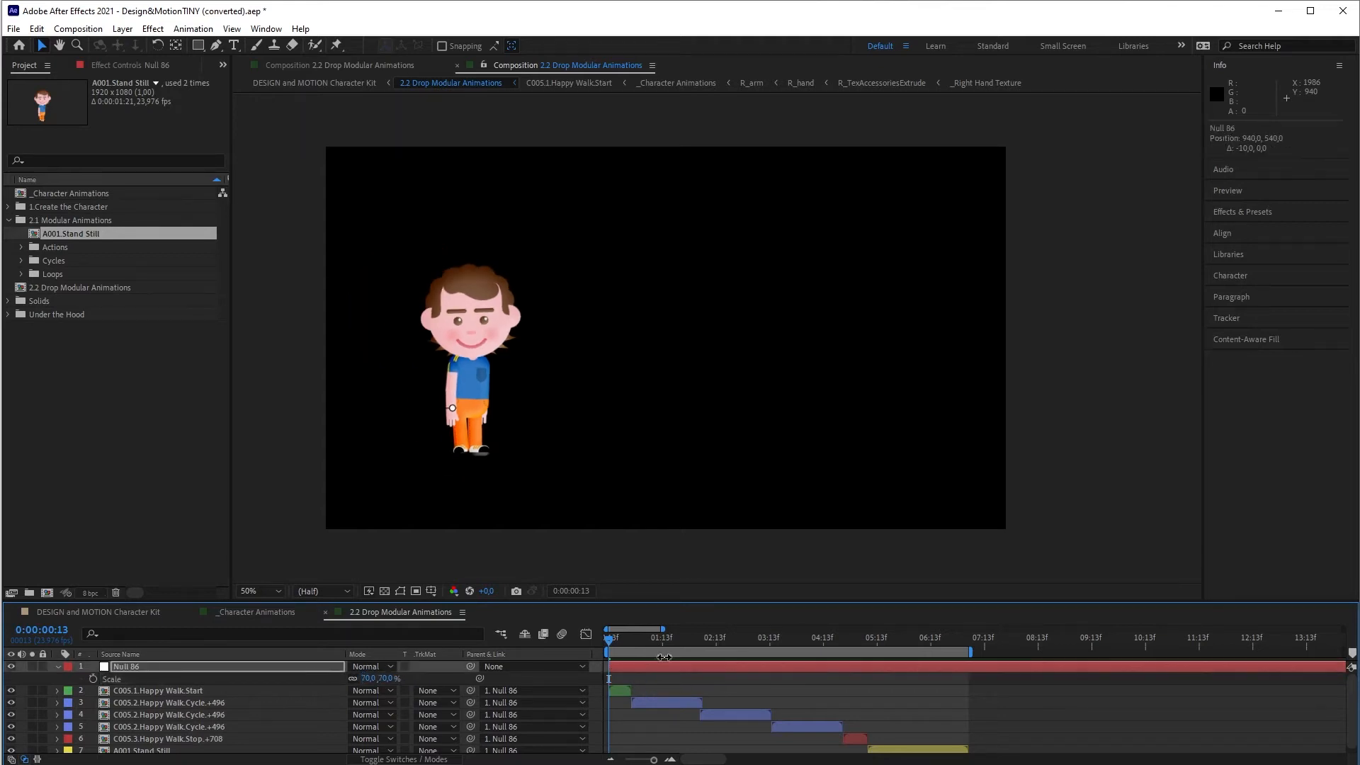
key("space")
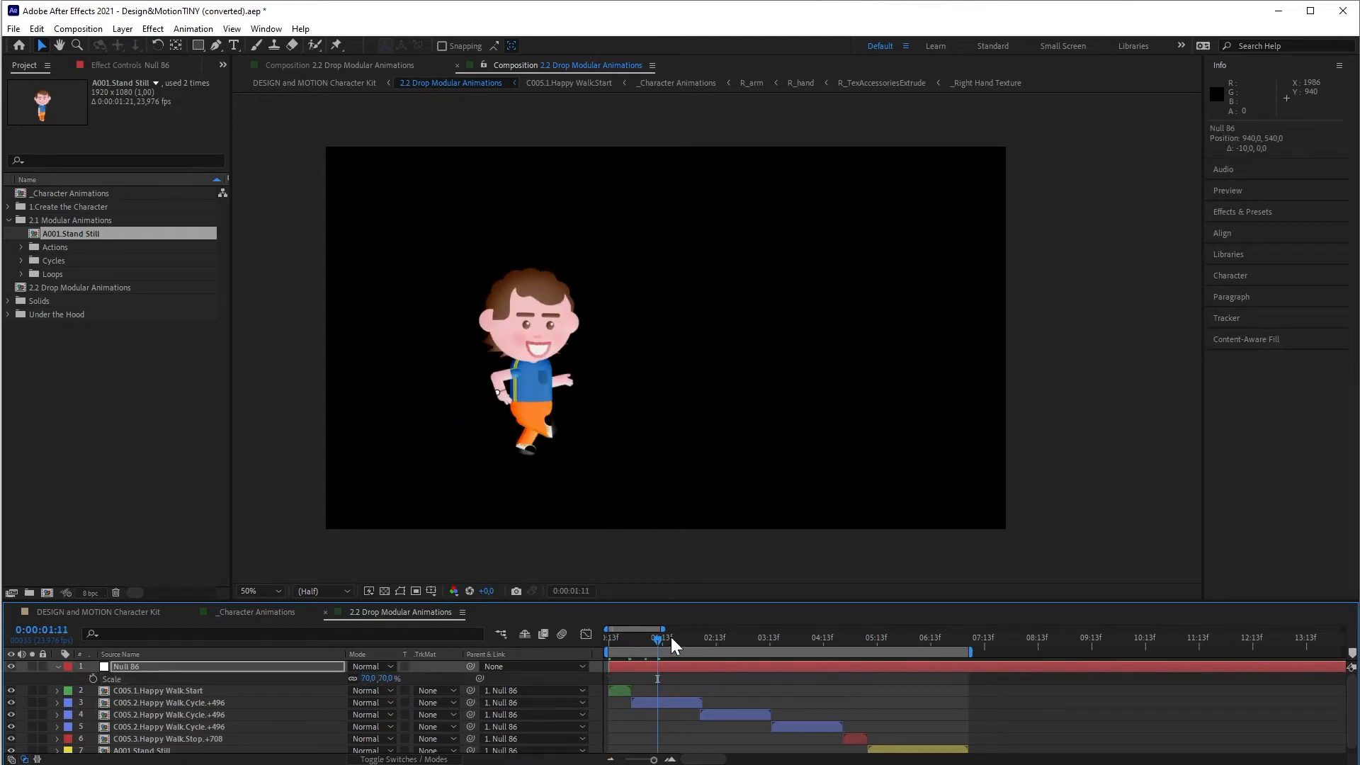
key("space")
Trim the null's out point to the end of the Stand Still layer at 0:00:07:05 and preview the sequence
left_click(938, 749)
key("o")
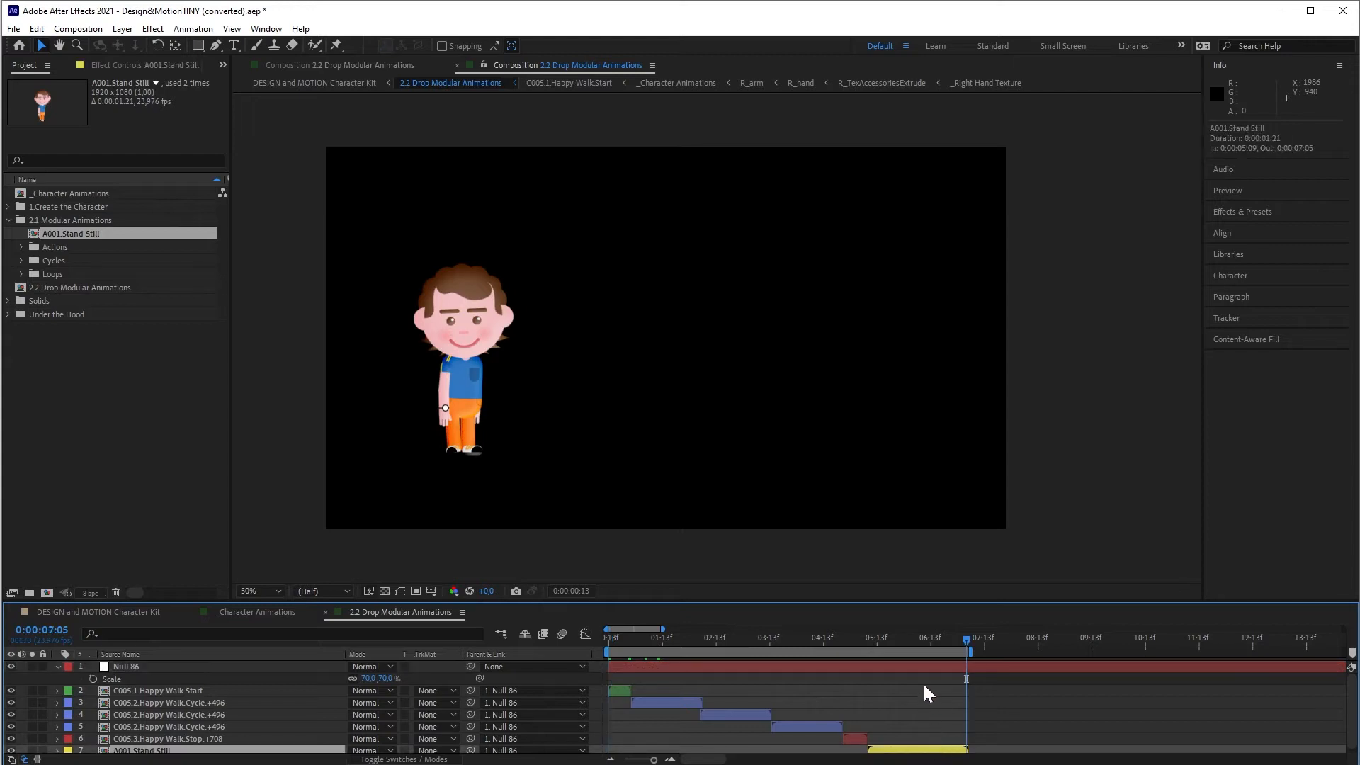
left_click(926, 667)
key("alt+]")
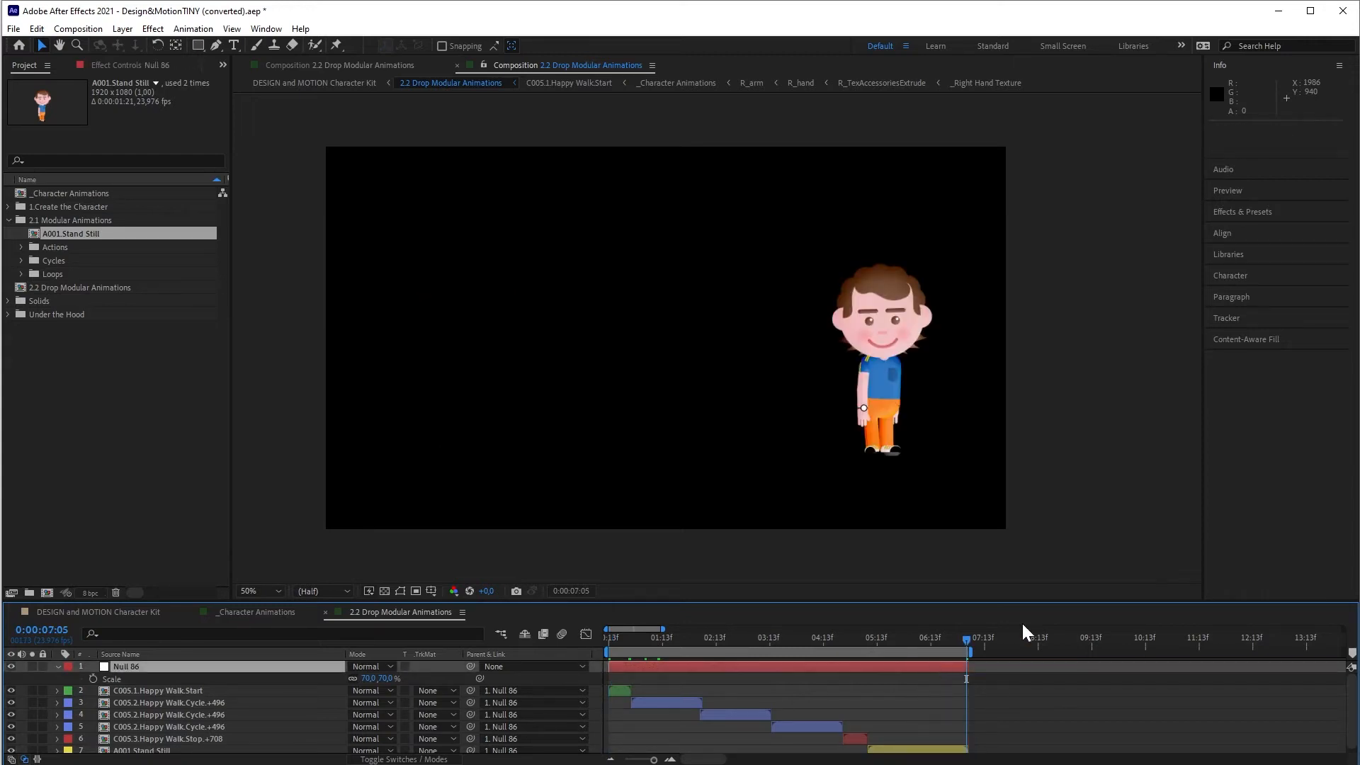
key("space")
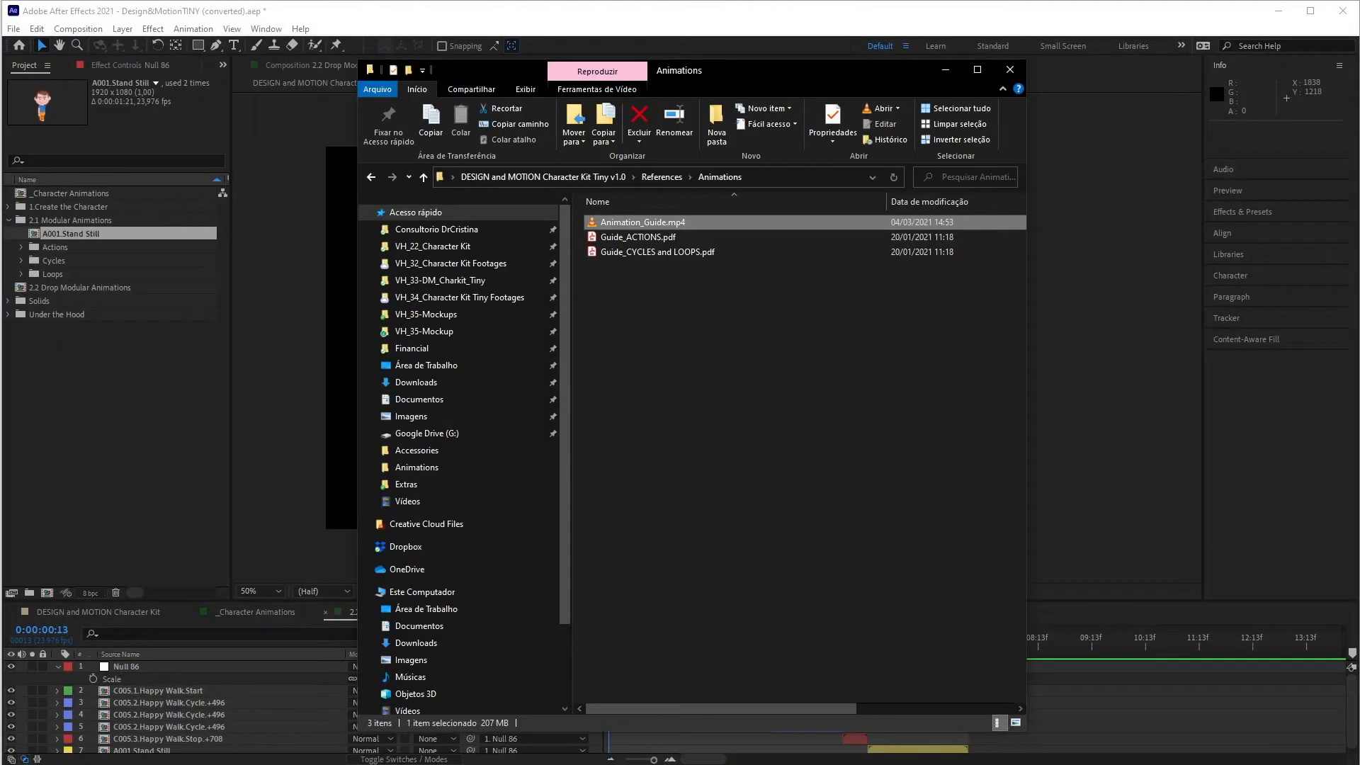
Examine the action sequence chart in Guide_ACTIONS.pdf from the Animations references folder, and open Guide_CYCLES and LOOPS.pdf
left_click(697, 419)
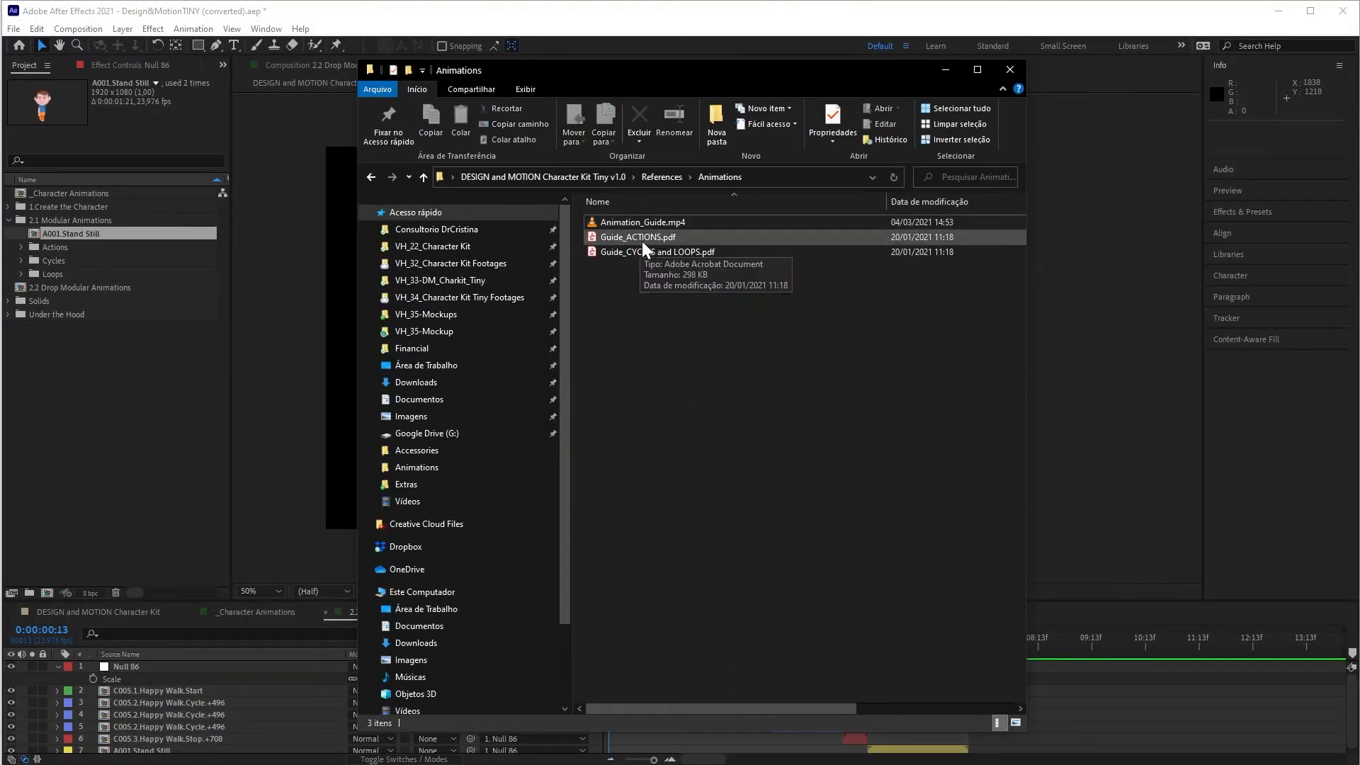
double_click(635, 241)
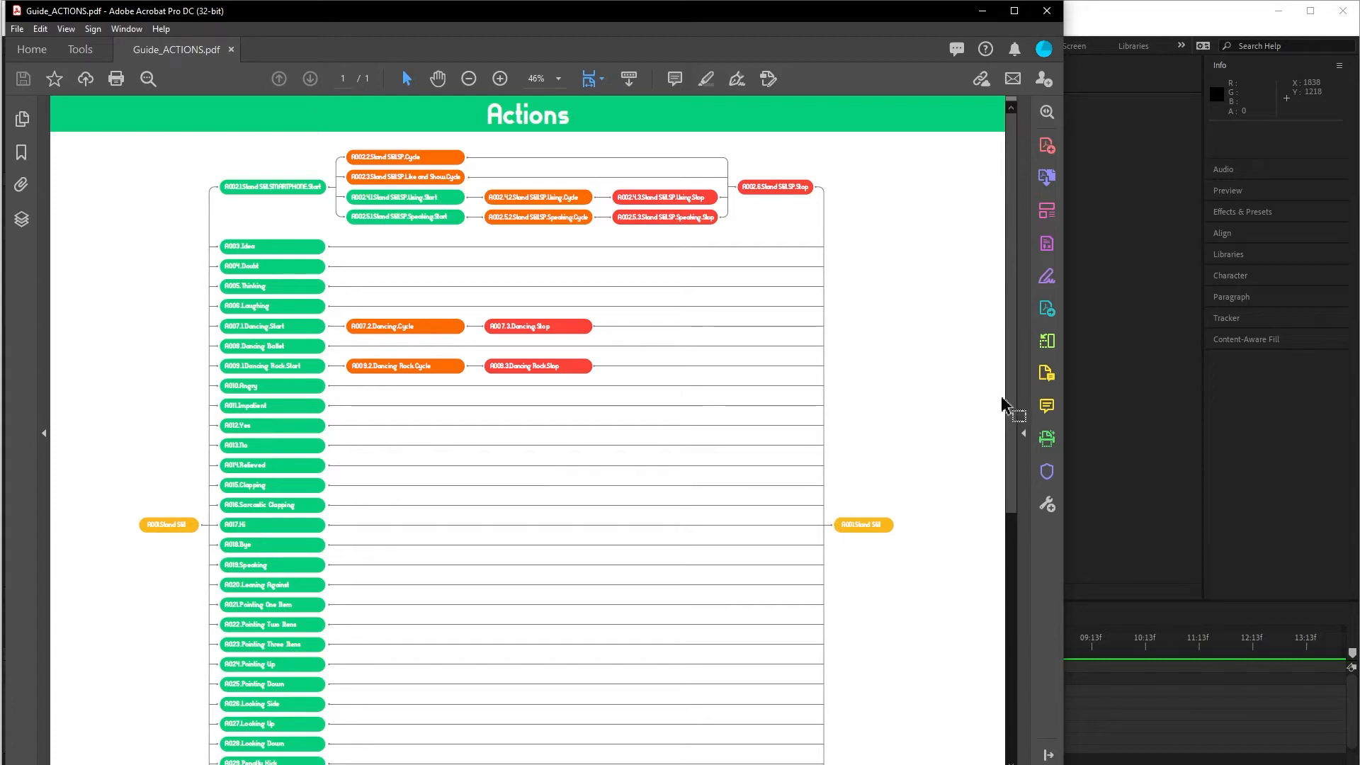
scroll(814, 520, "up", 2)
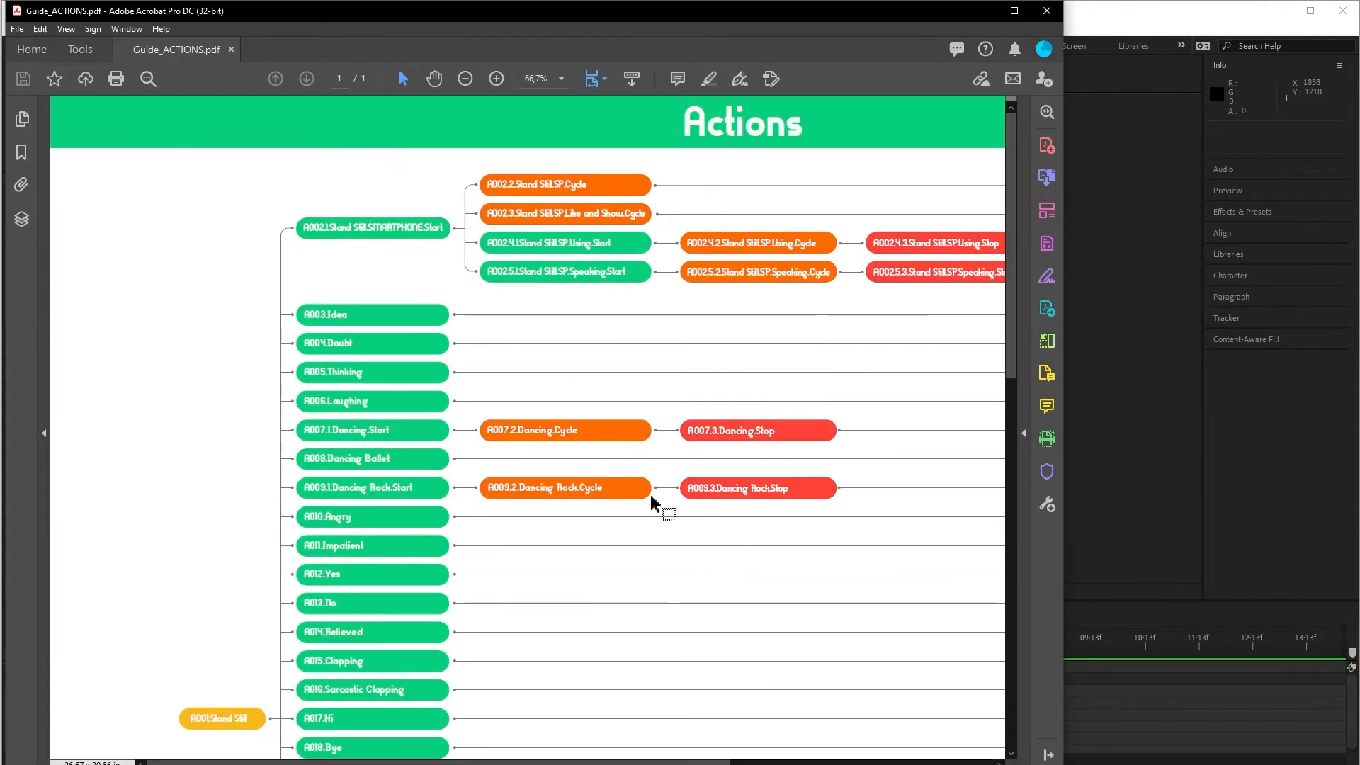
left_click(434, 78)
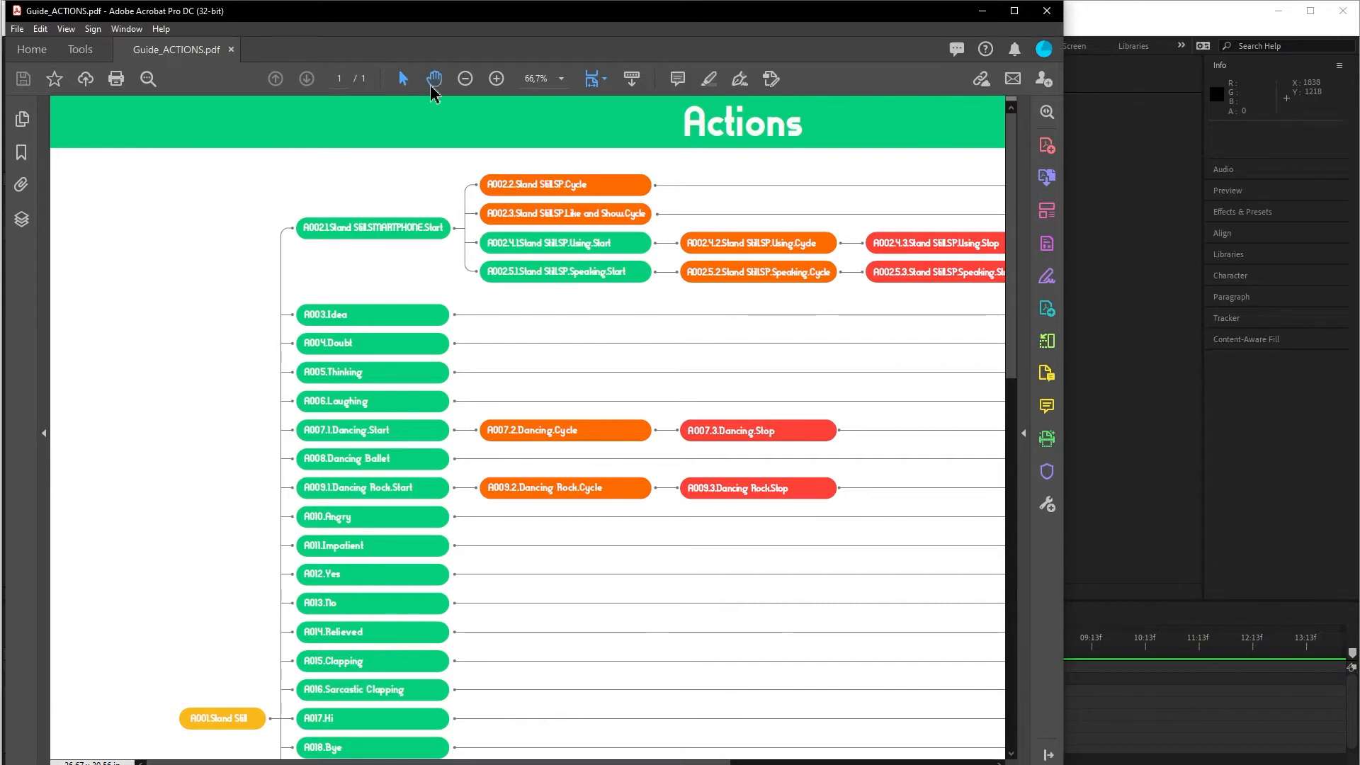
left_click_drag(433, 364, 274, 472)
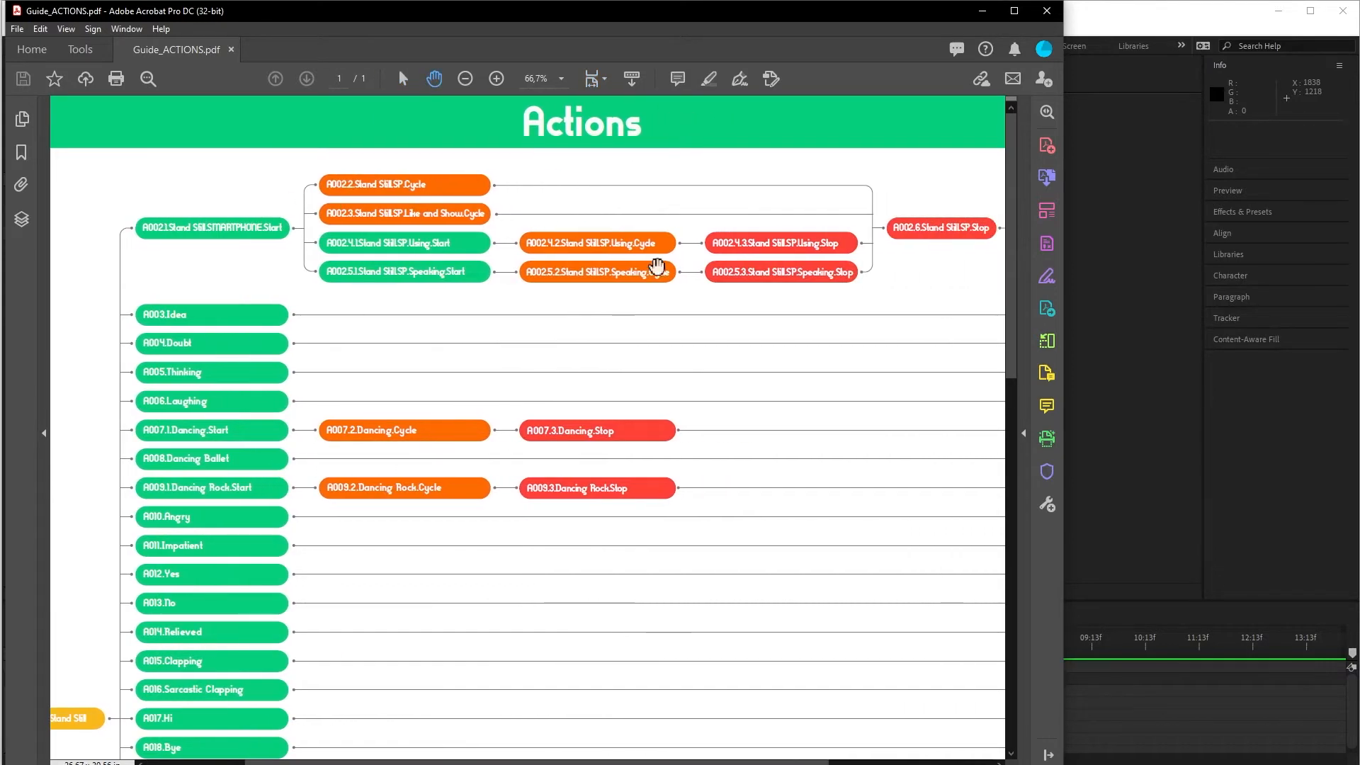
left_click_drag(778, 259, 617, 218)
left_click_drag(523, 454, 513, 303)
left_click_drag(478, 589, 467, 571)
left_click_drag(605, 539, 434, 559)
left_click_drag(627, 502, 618, 681)
left_click_drag(680, 438, 674, 719)
left_click_drag(718, 213, 742, 351)
left_click(1047, 11)
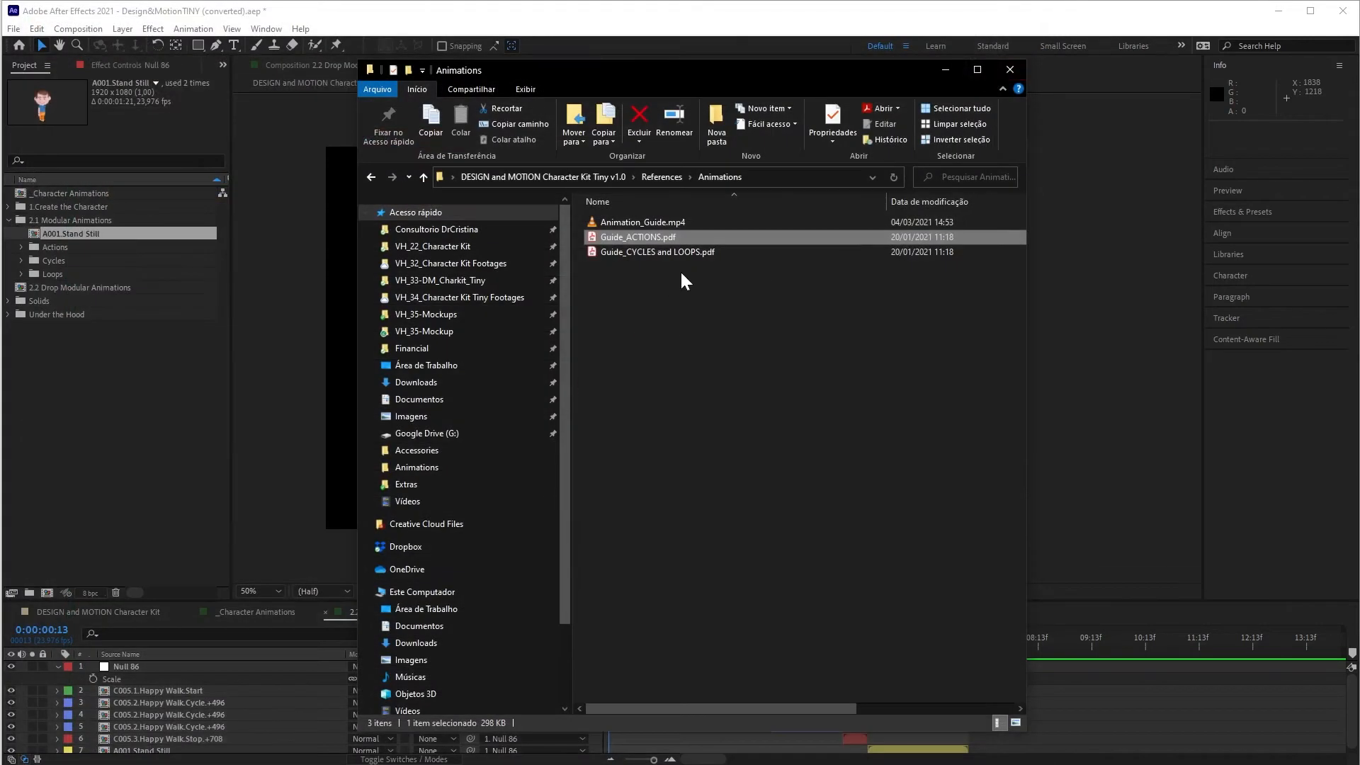
double_click(651, 254)
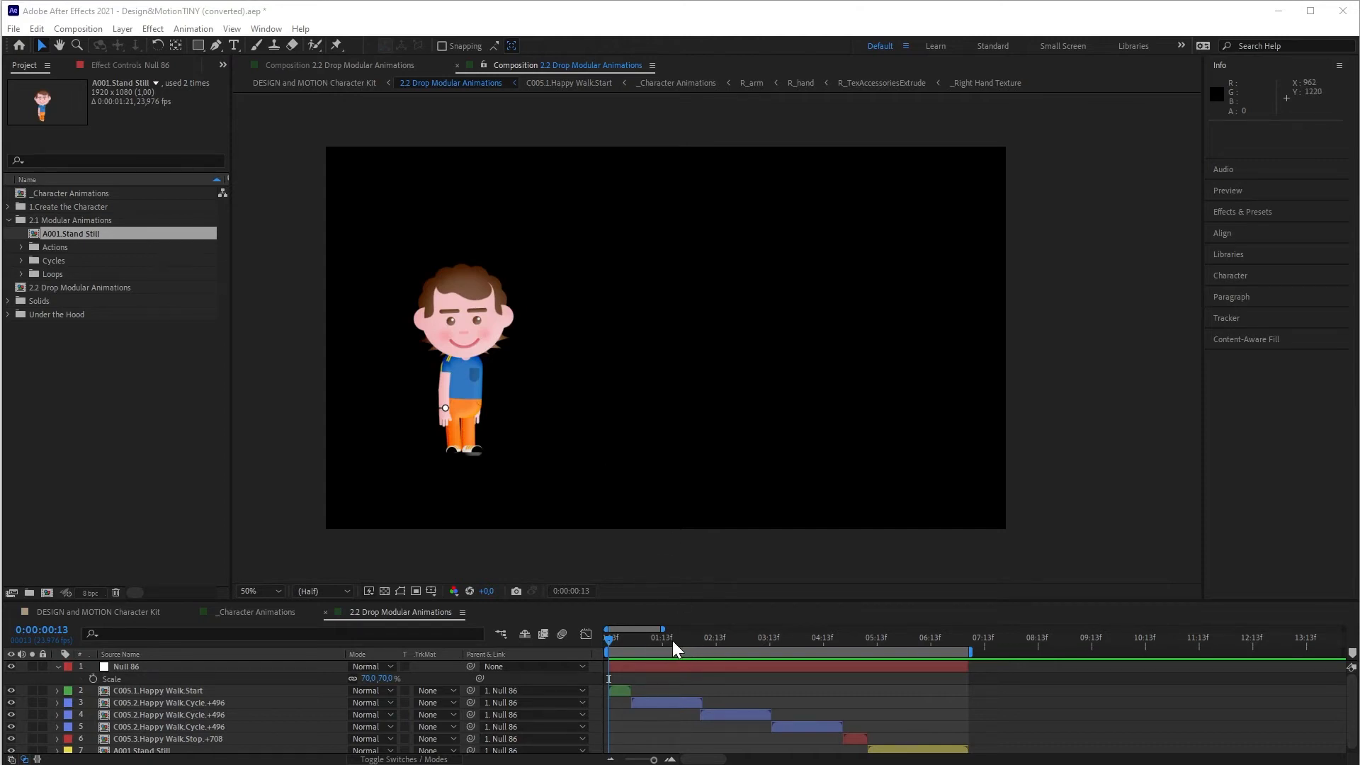
In After Effects, move to 0:00:00:23 and open the first Happy Walk Cycle layer through to its nested _Character Animations composition
left_click_drag(673, 641, 639, 647)
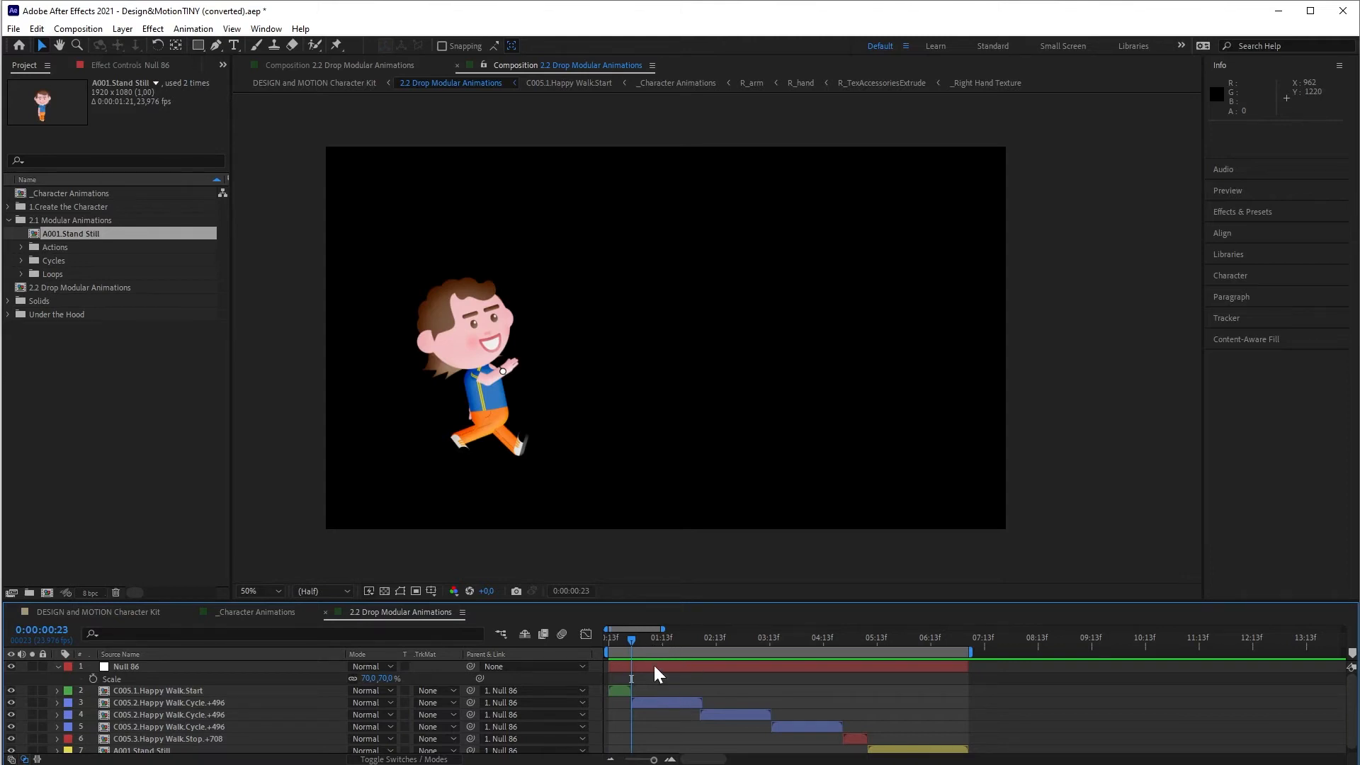
left_click(662, 704)
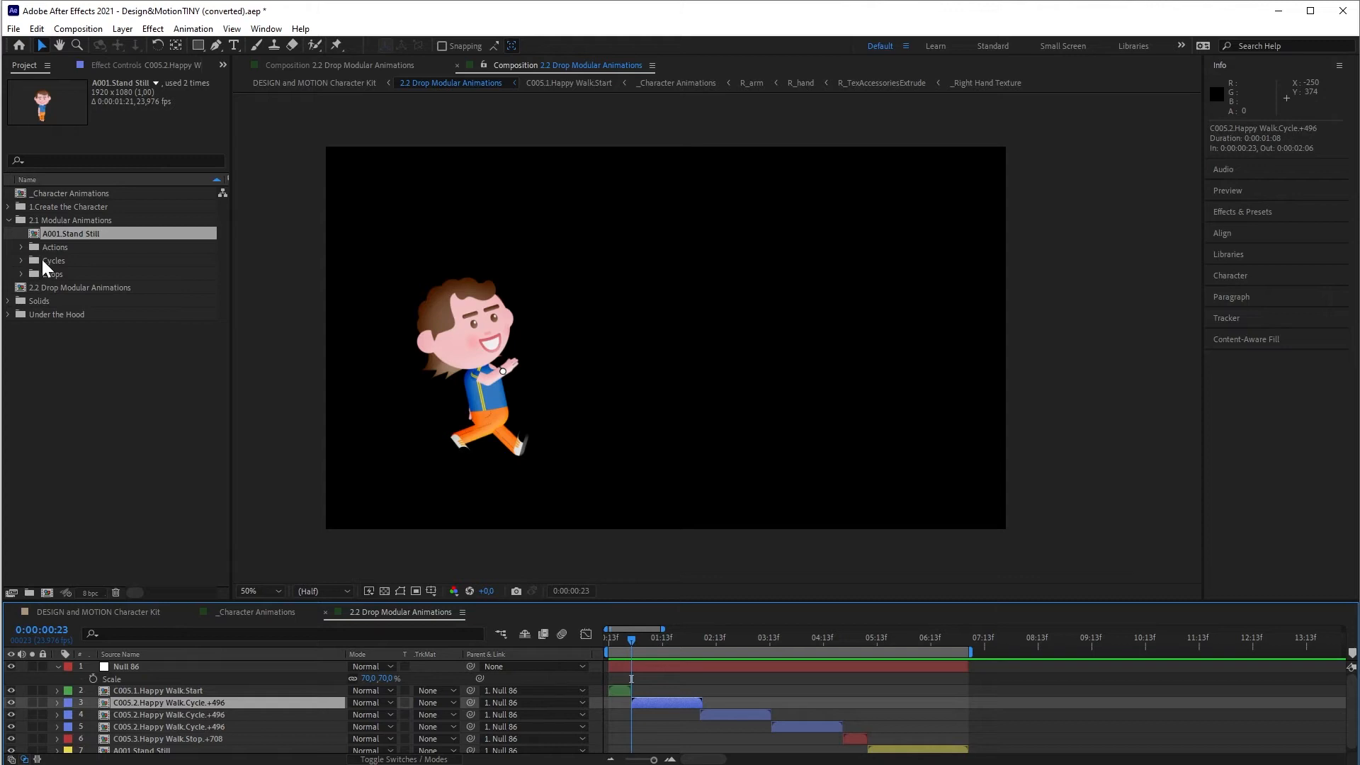
left_click(21, 262)
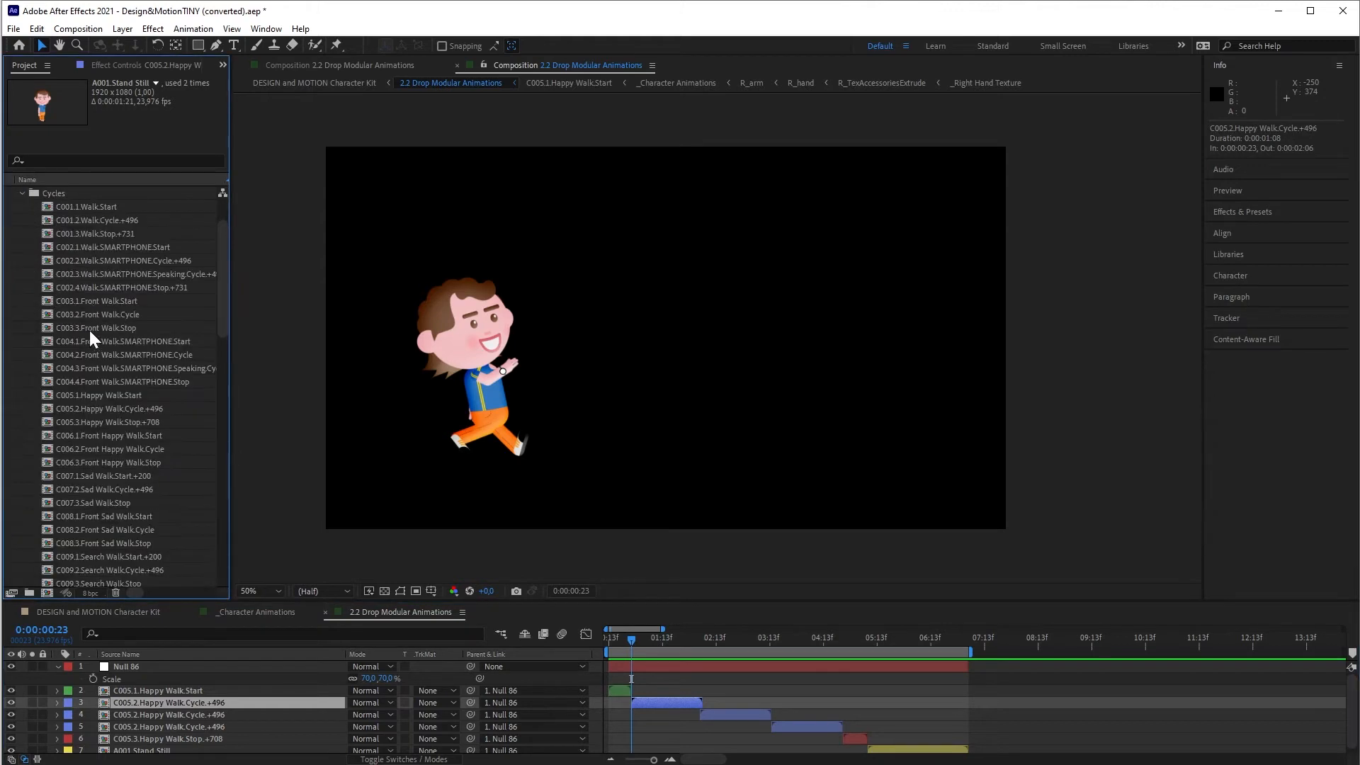
double_click(667, 703)
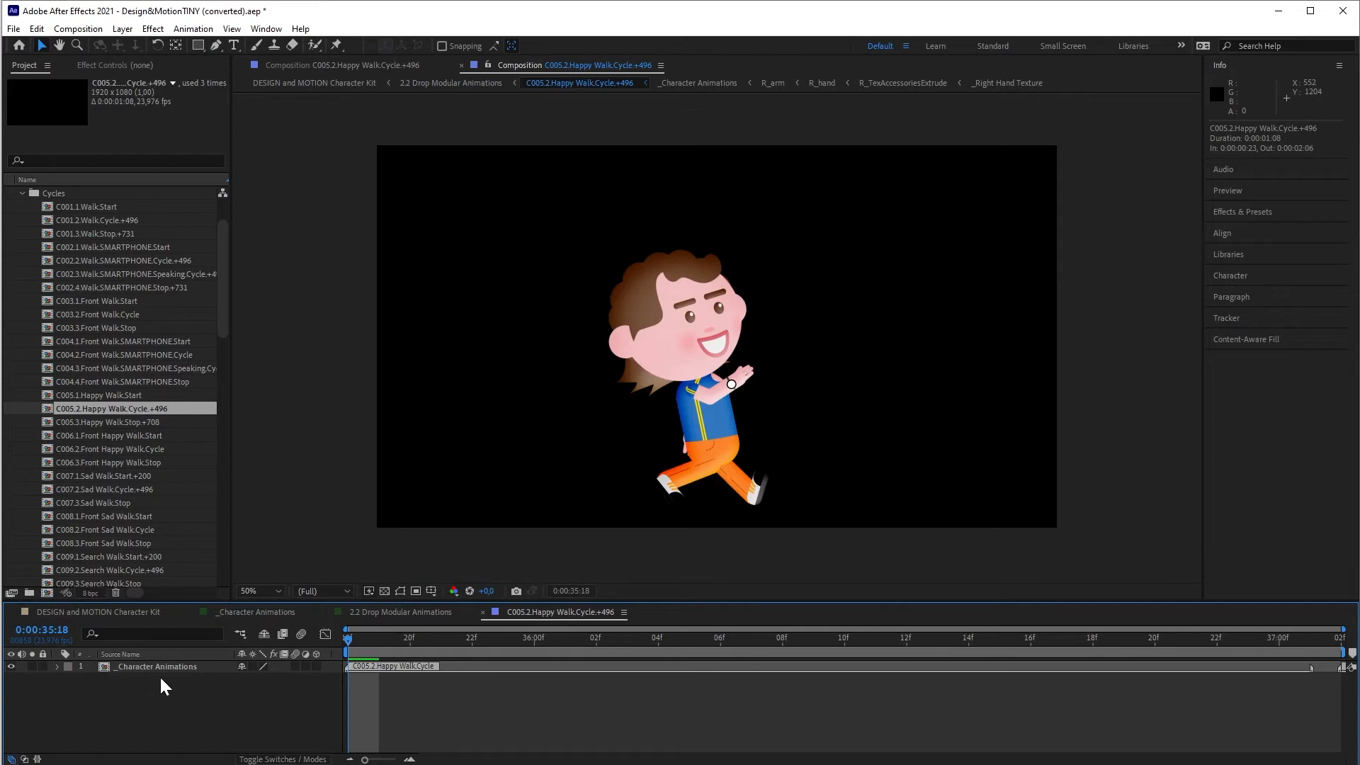
left_click(483, 666)
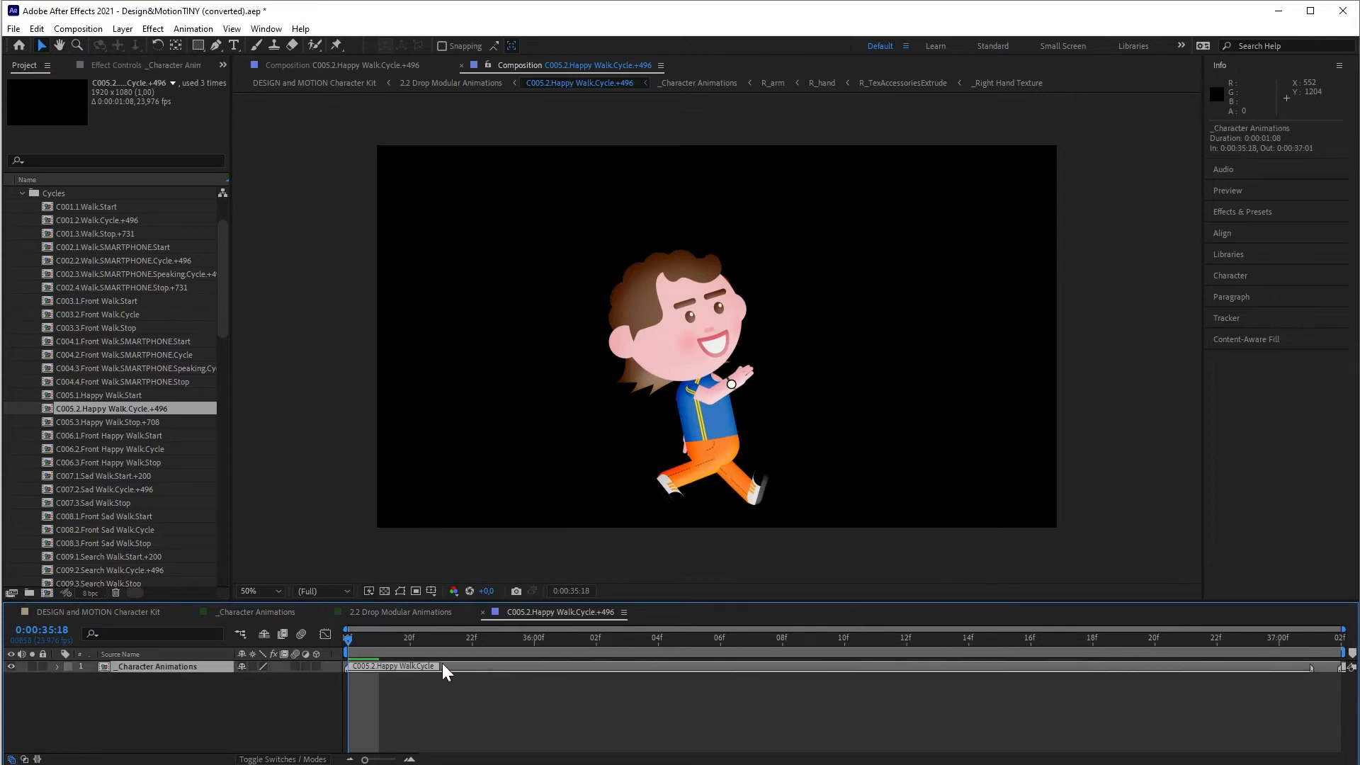
double_click(150, 669)
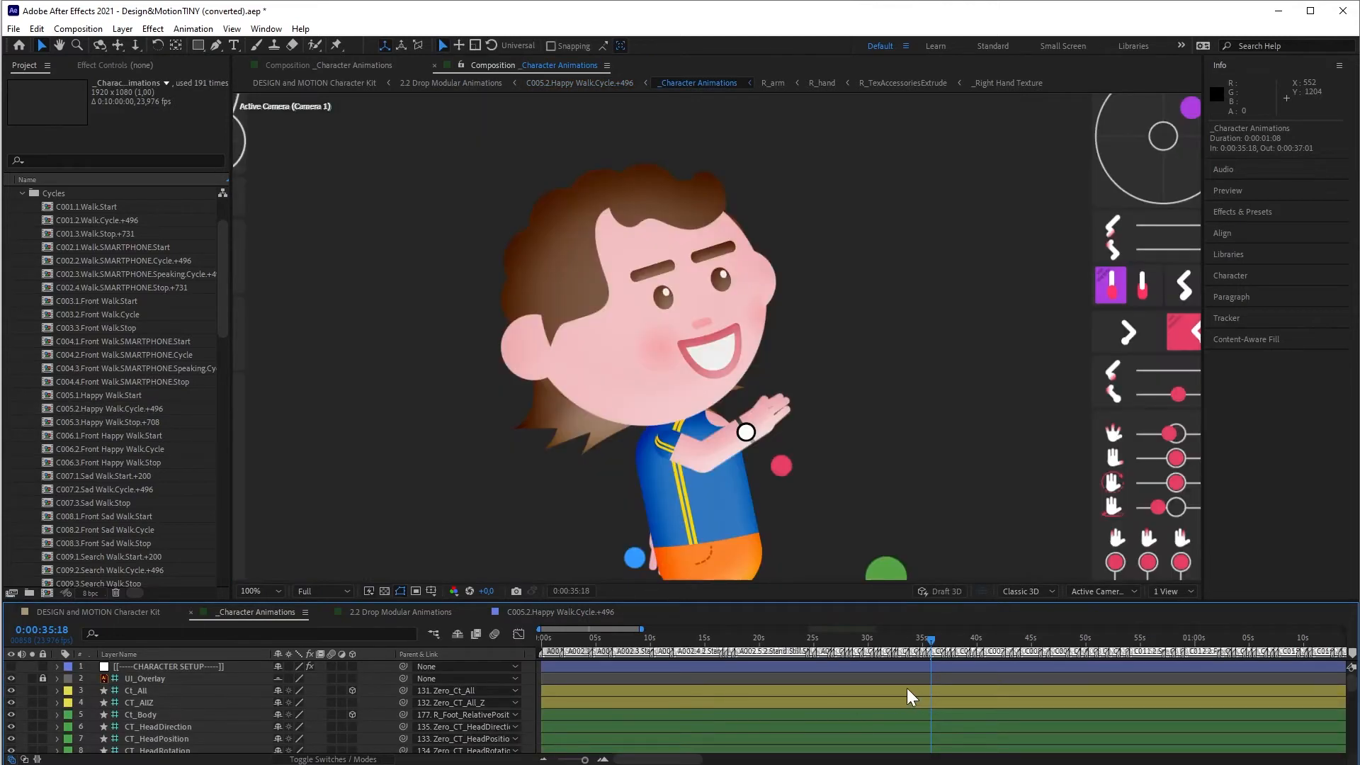
Reveal the keyframes of all layers in _Character Animations and move the Ct_L_Arm controller to extend the arm at 0:00:35:18
scroll(784, 432, "down", 2)
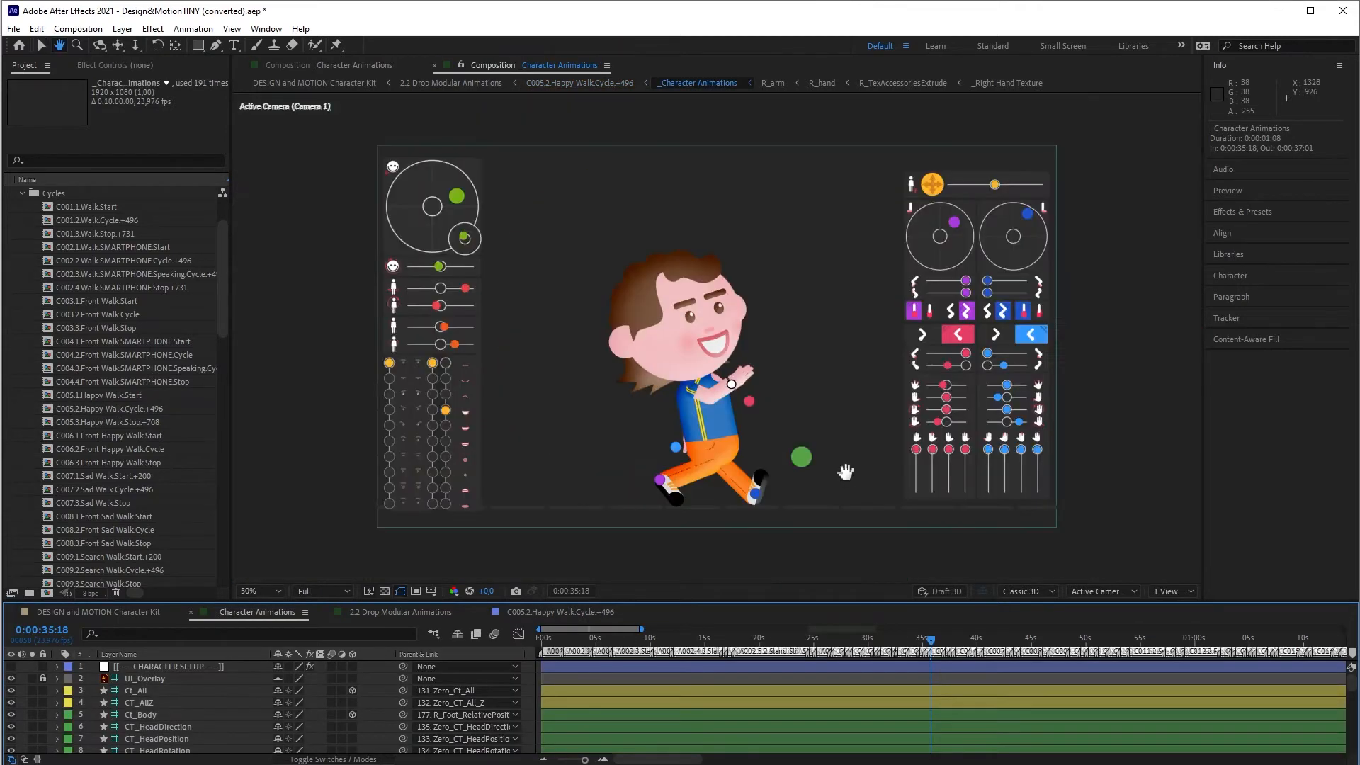
key("ctrl+a")
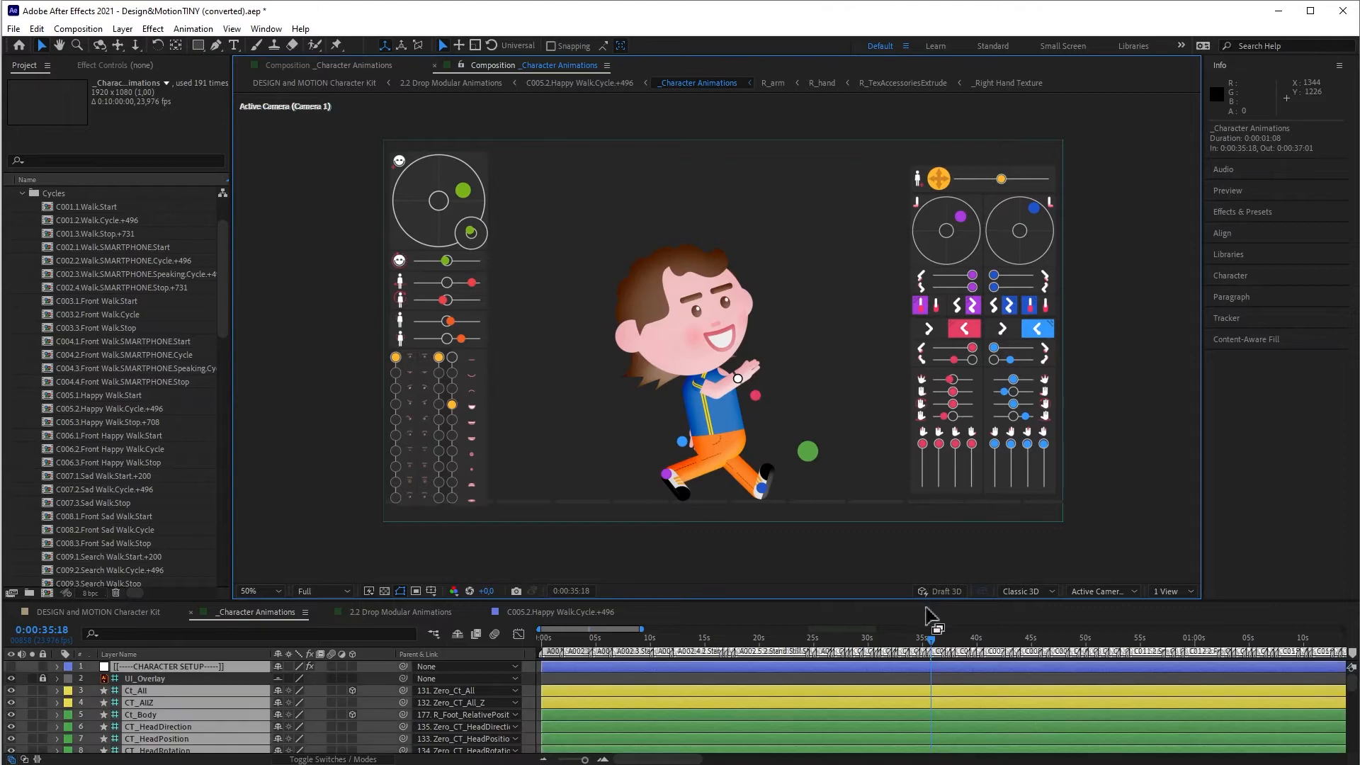
key("u")
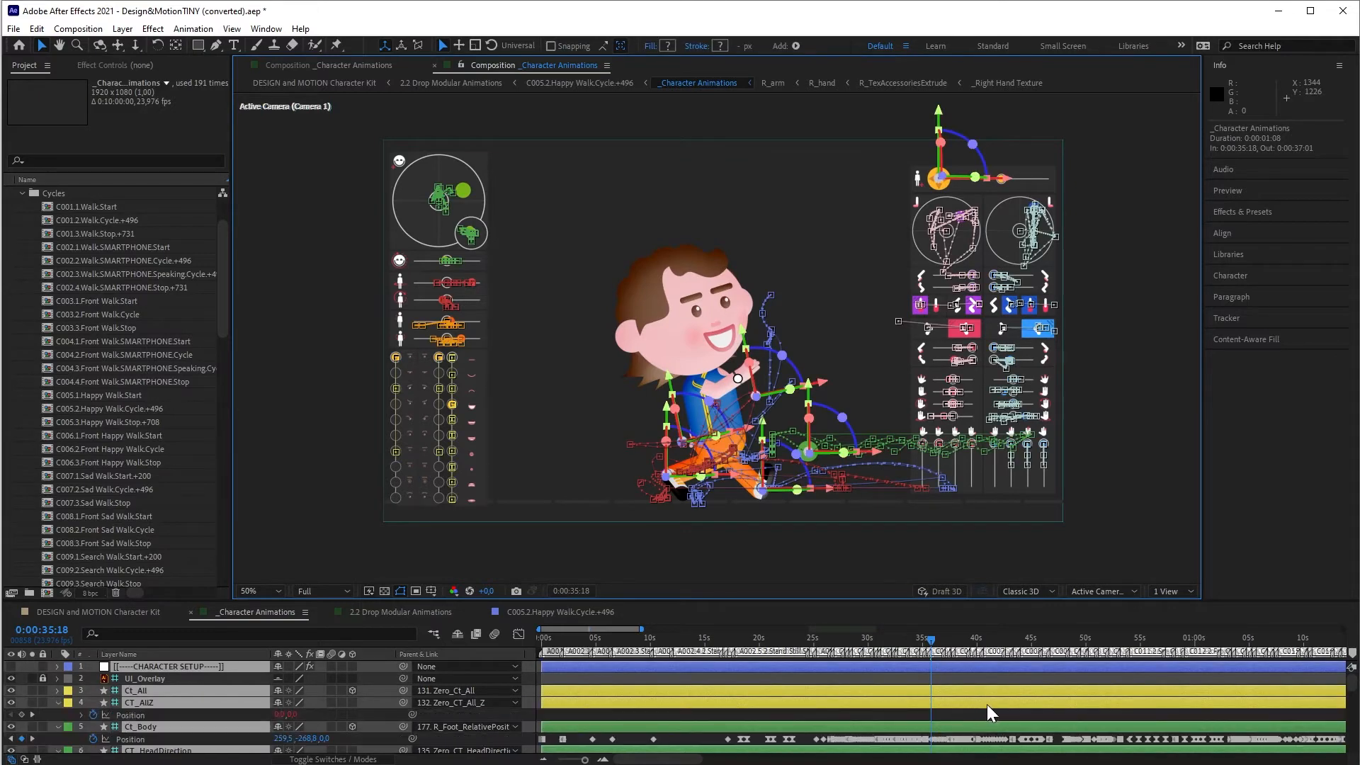
left_click(988, 718)
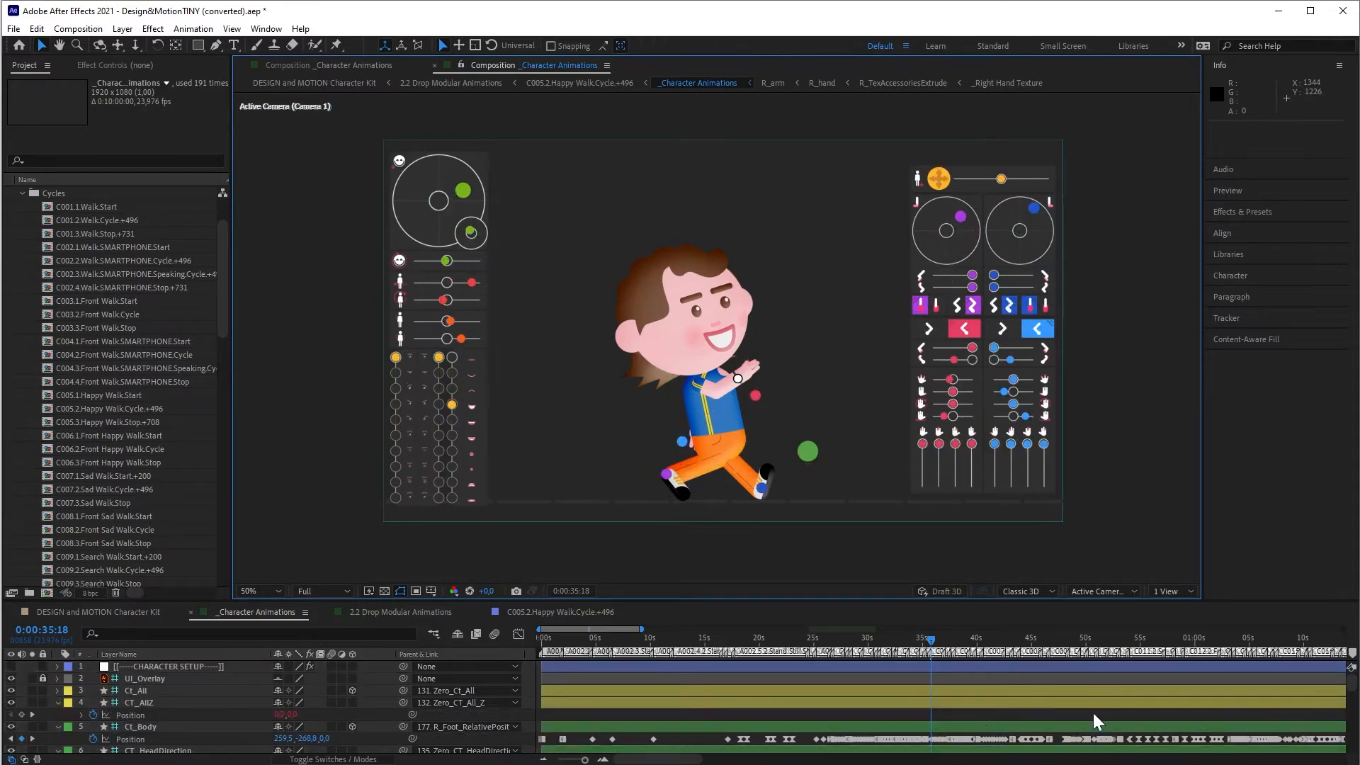
key("equal")
key("equal")
key("equal")
key("equal")
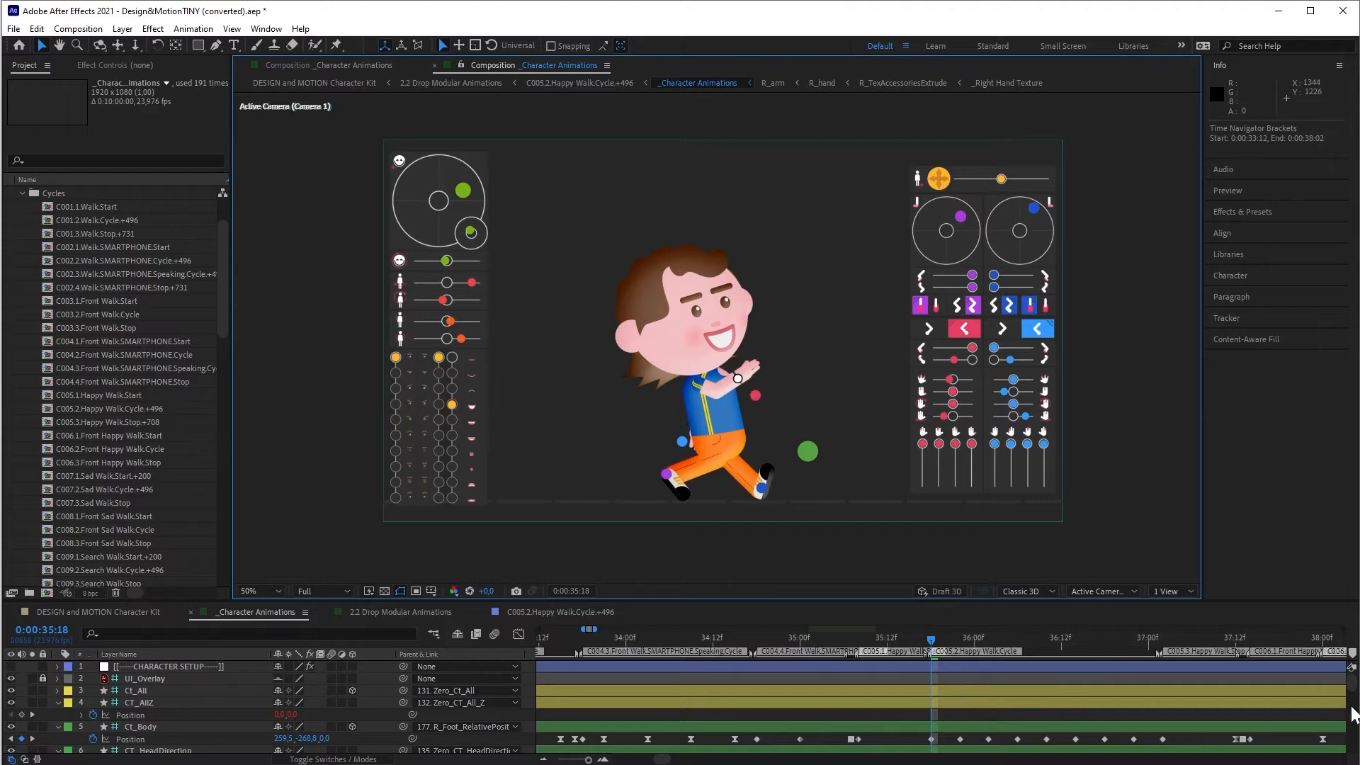
scroll(1354, 697, "down", 4)
scroll(1354, 703, "down", 3)
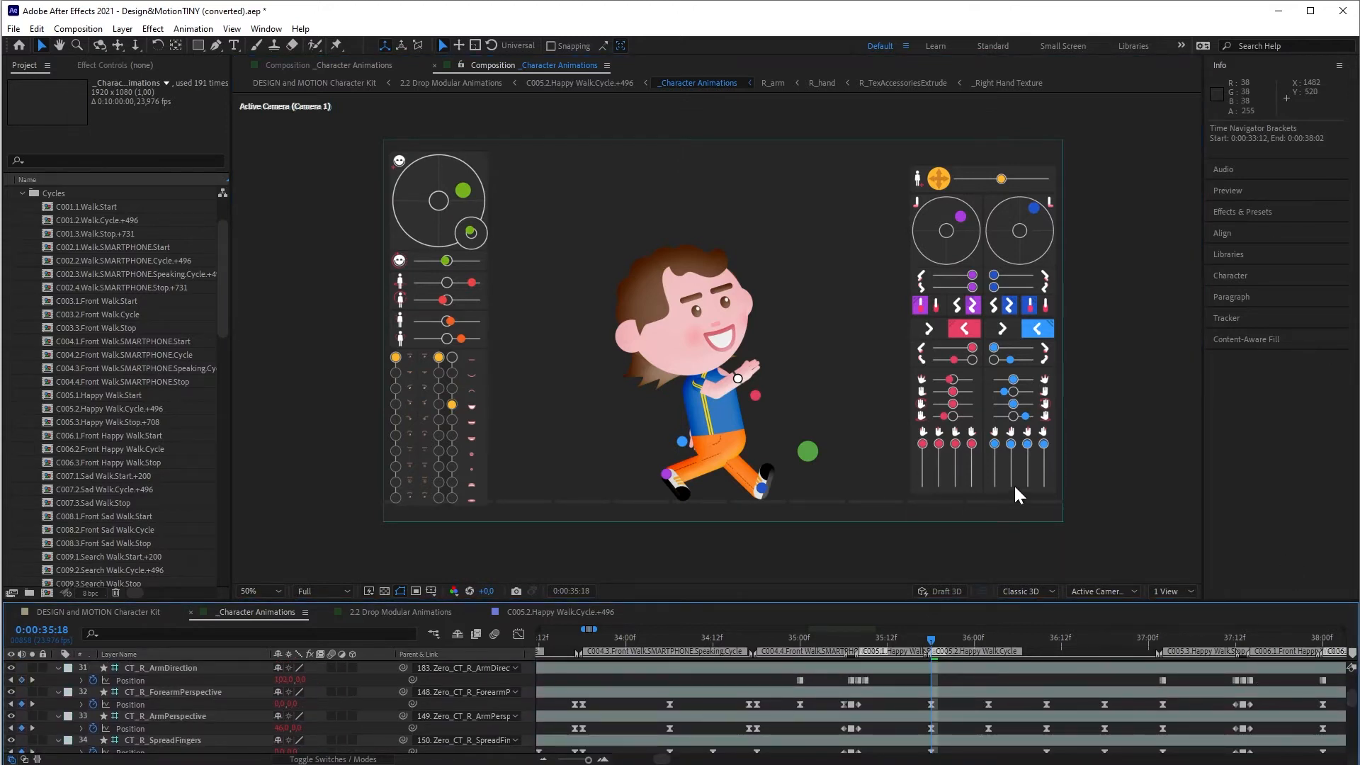
left_click(755, 393)
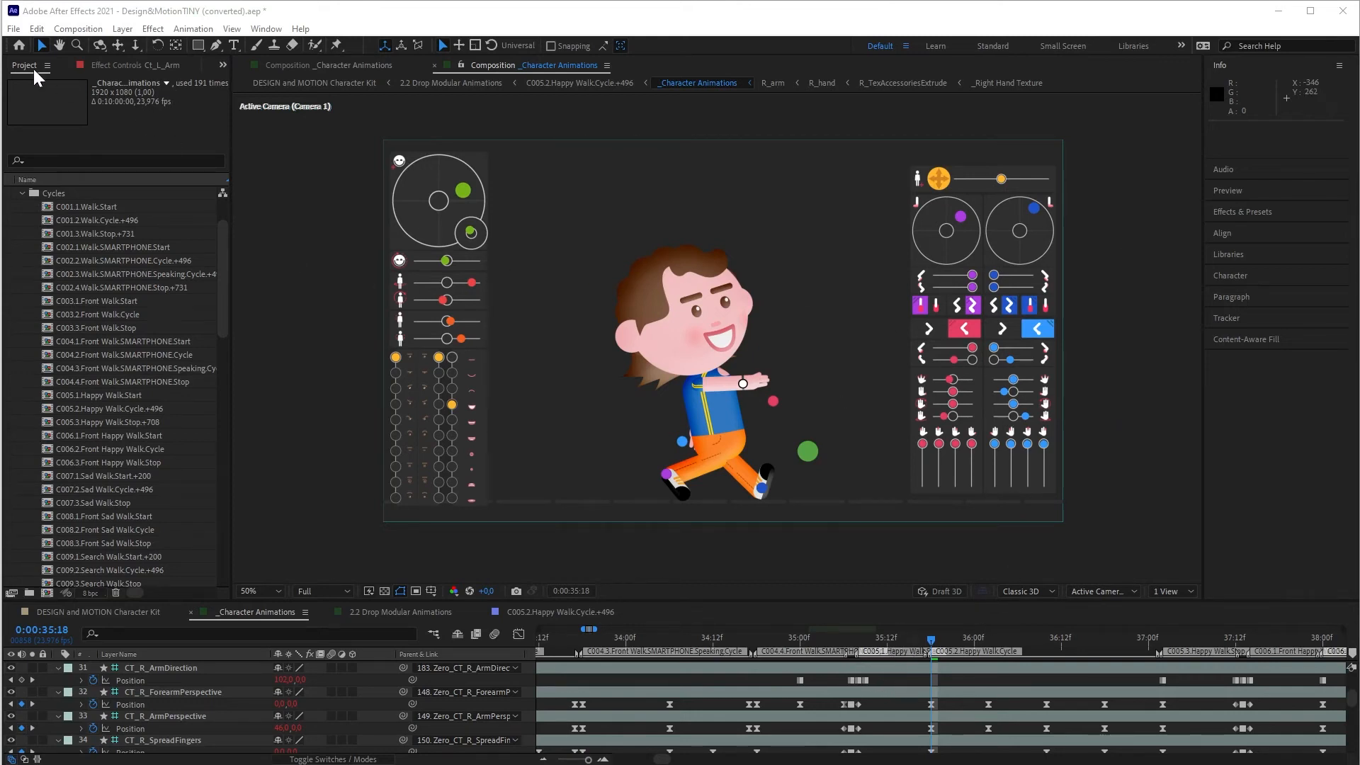
Open Design&MotionTINY_Base.aep from the kit's _Projects > Extras folder and accept the file conversion notice
left_click(13, 29)
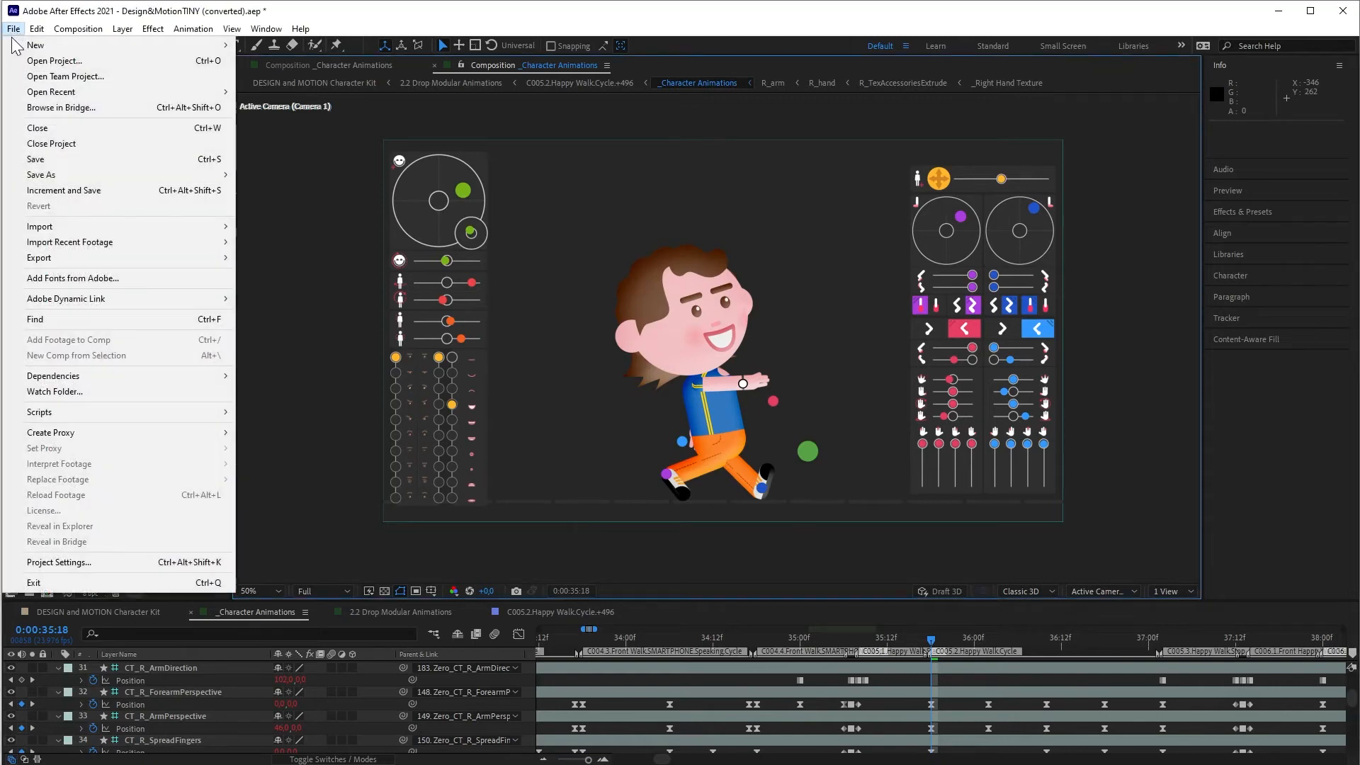
left_click(38, 62)
left_click(736, 412)
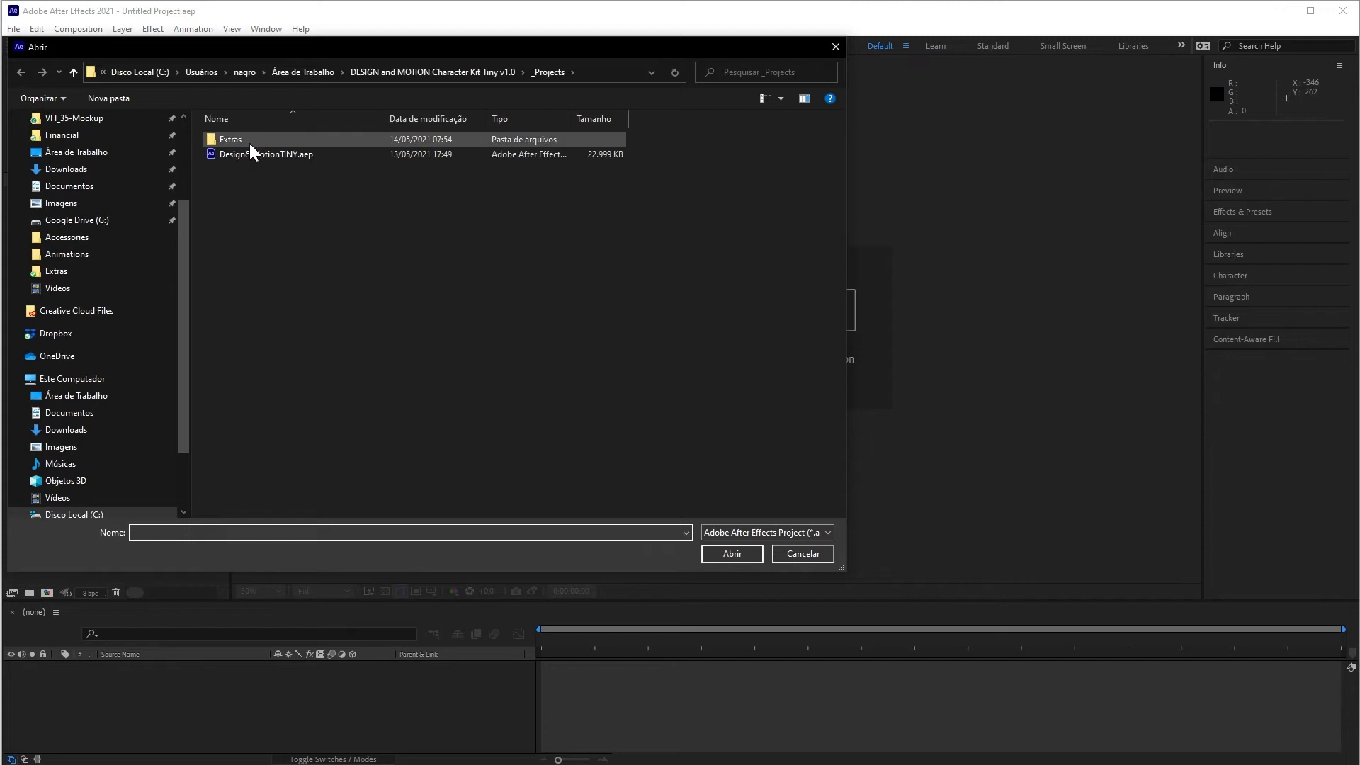
left_click(439, 72)
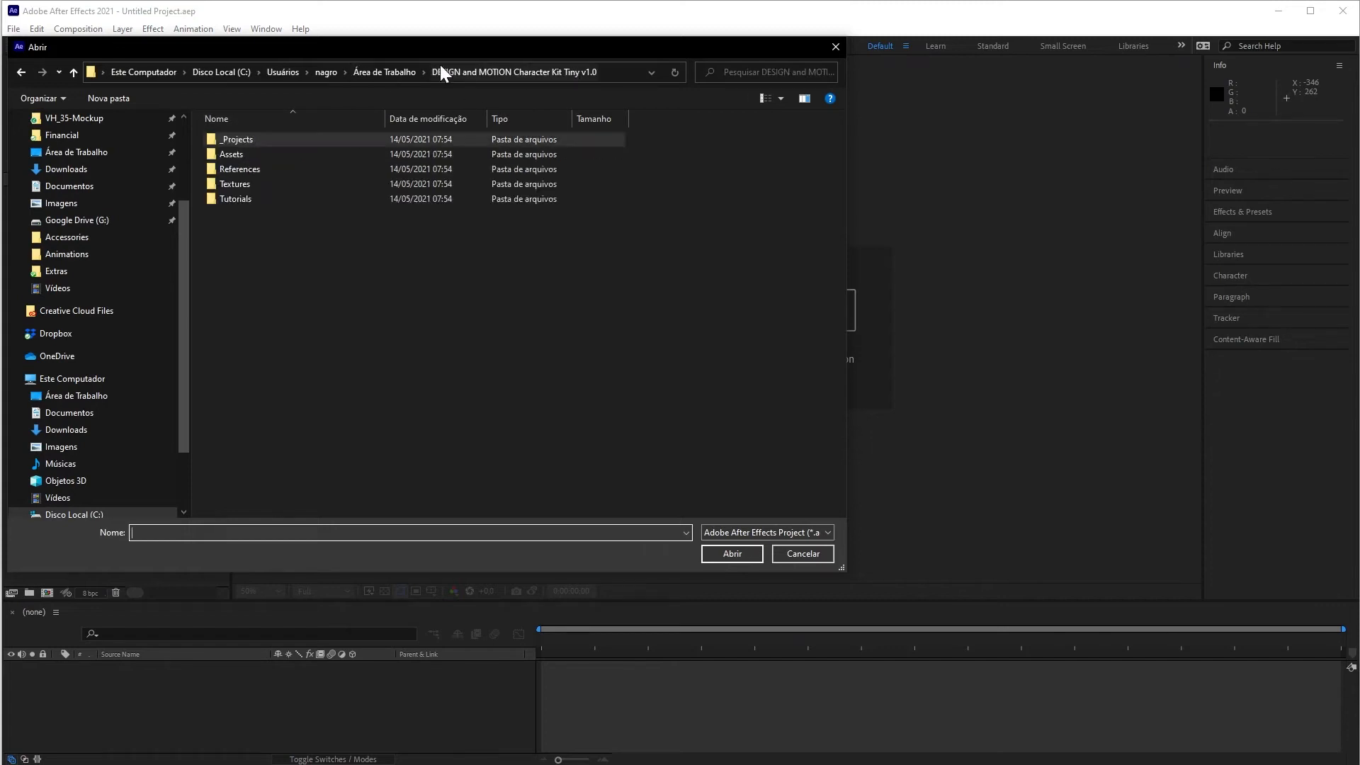
double_click(235, 139)
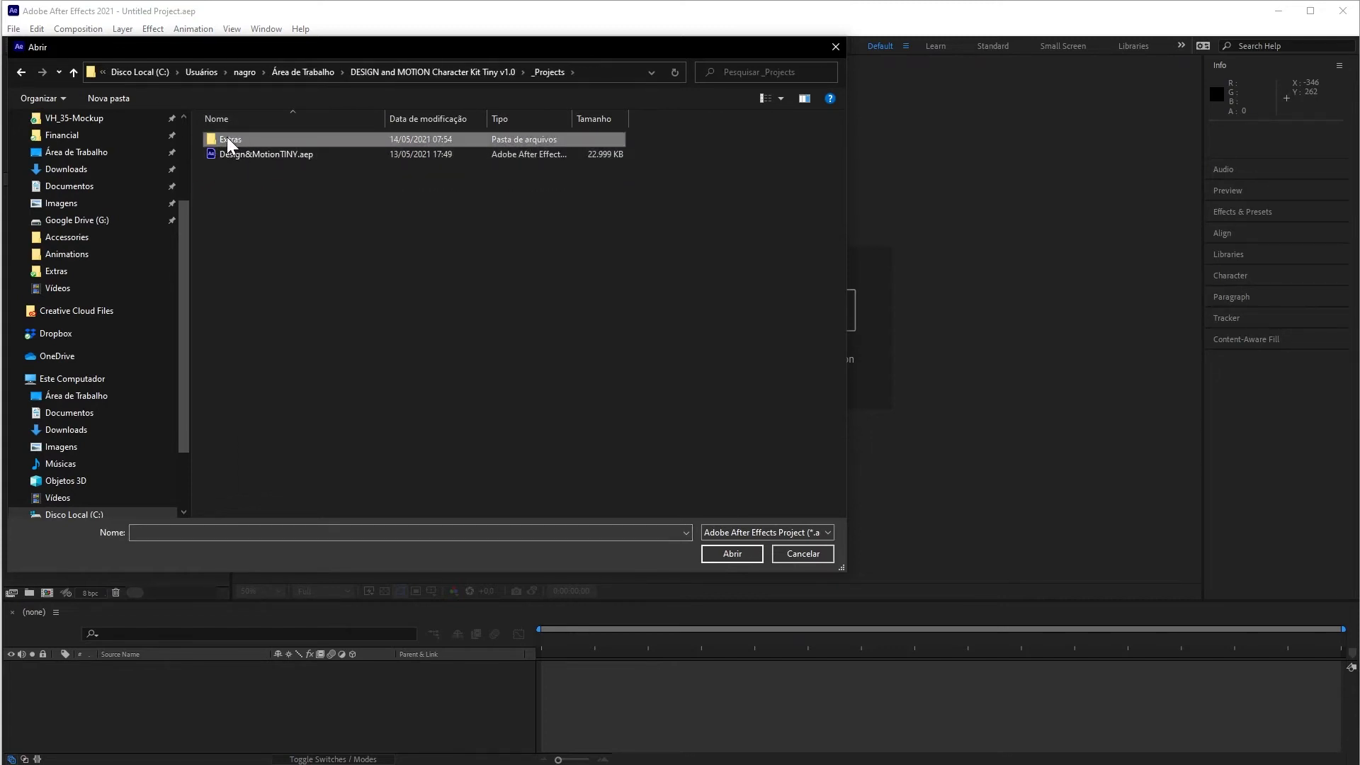
double_click(225, 138)
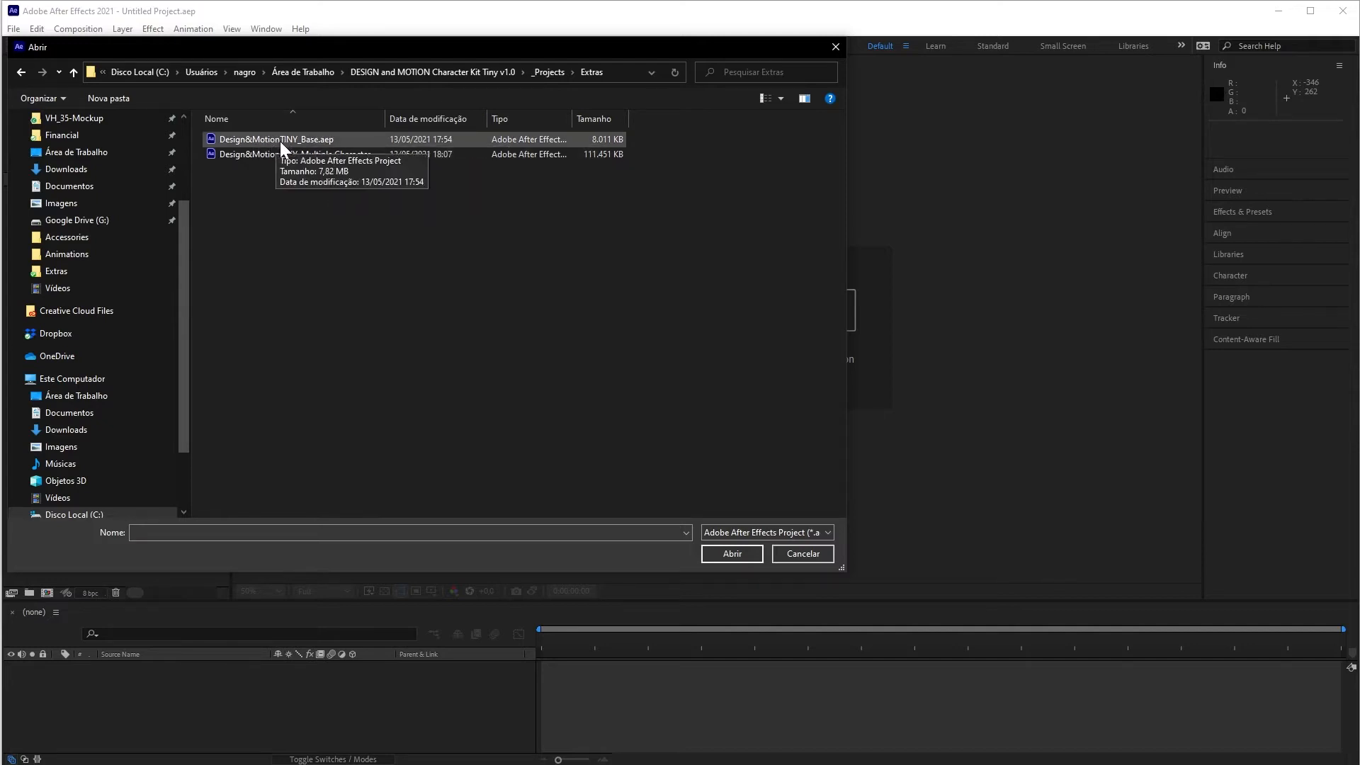
double_click(299, 138)
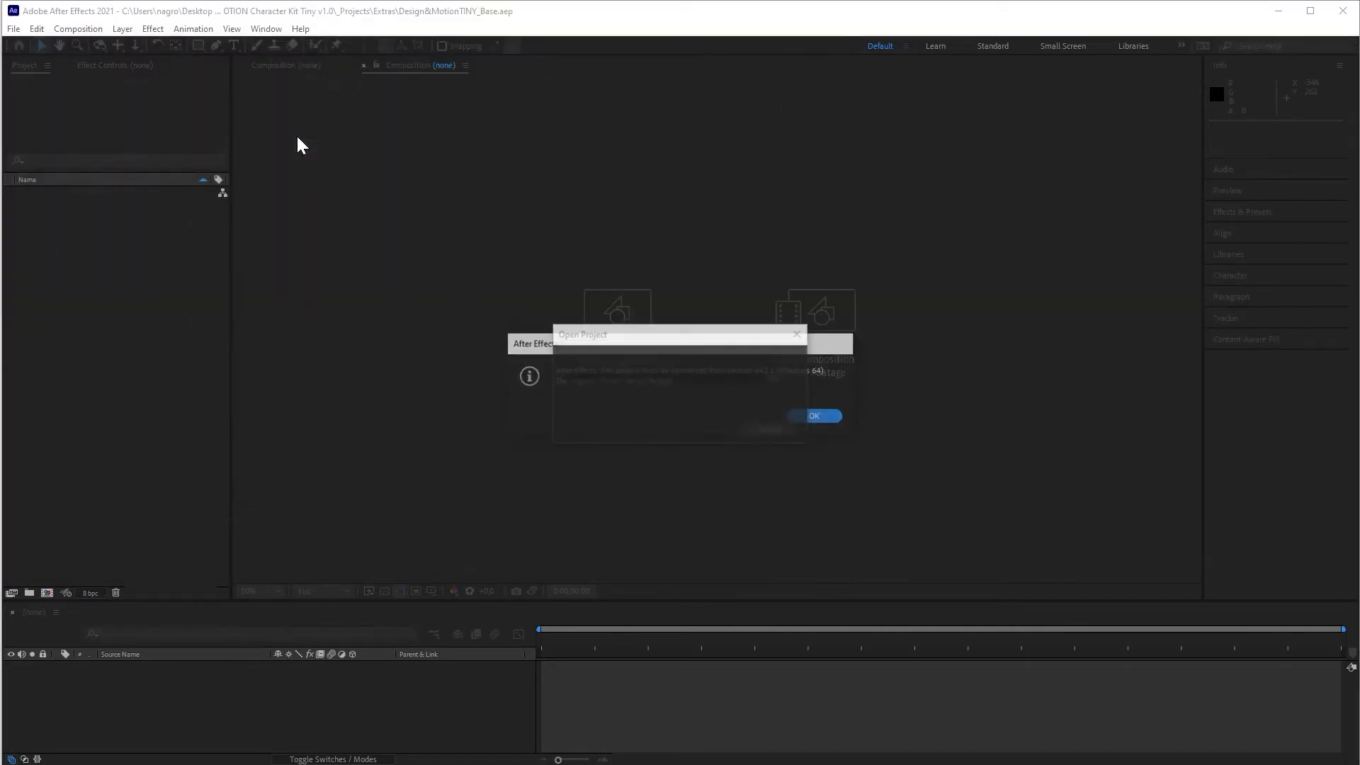
left_click(817, 415)
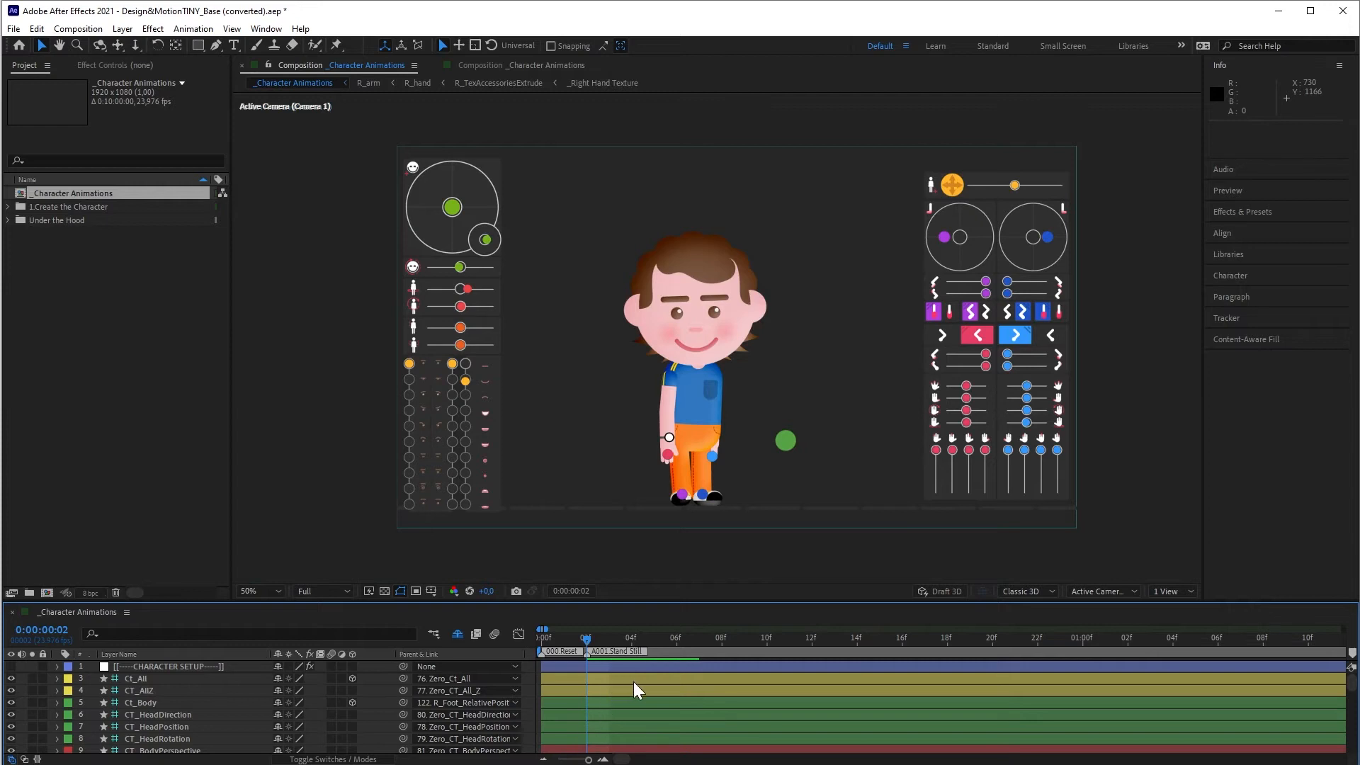
Reveal the keyframes of all layers in _Character Animations and enlarge the timeline area
key("ctrl+a")
key("u")
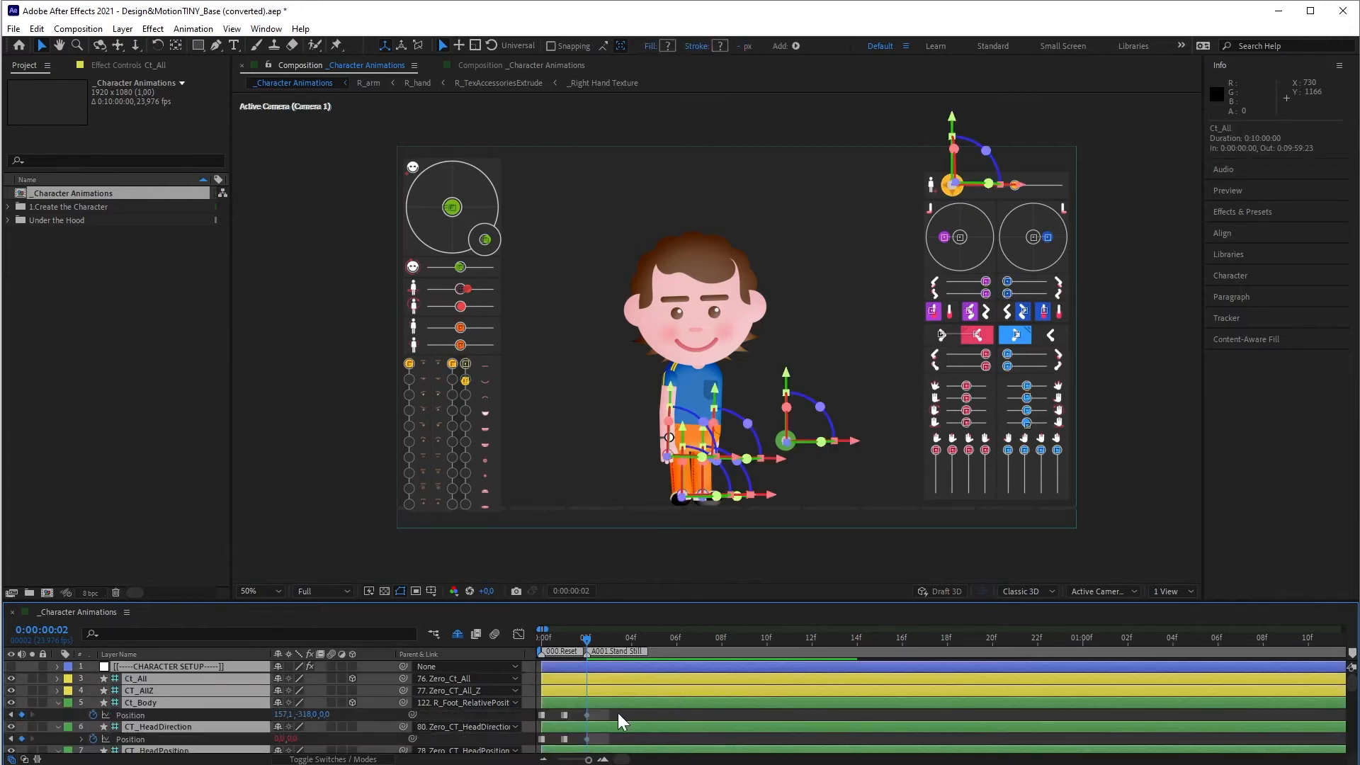
left_click(619, 714)
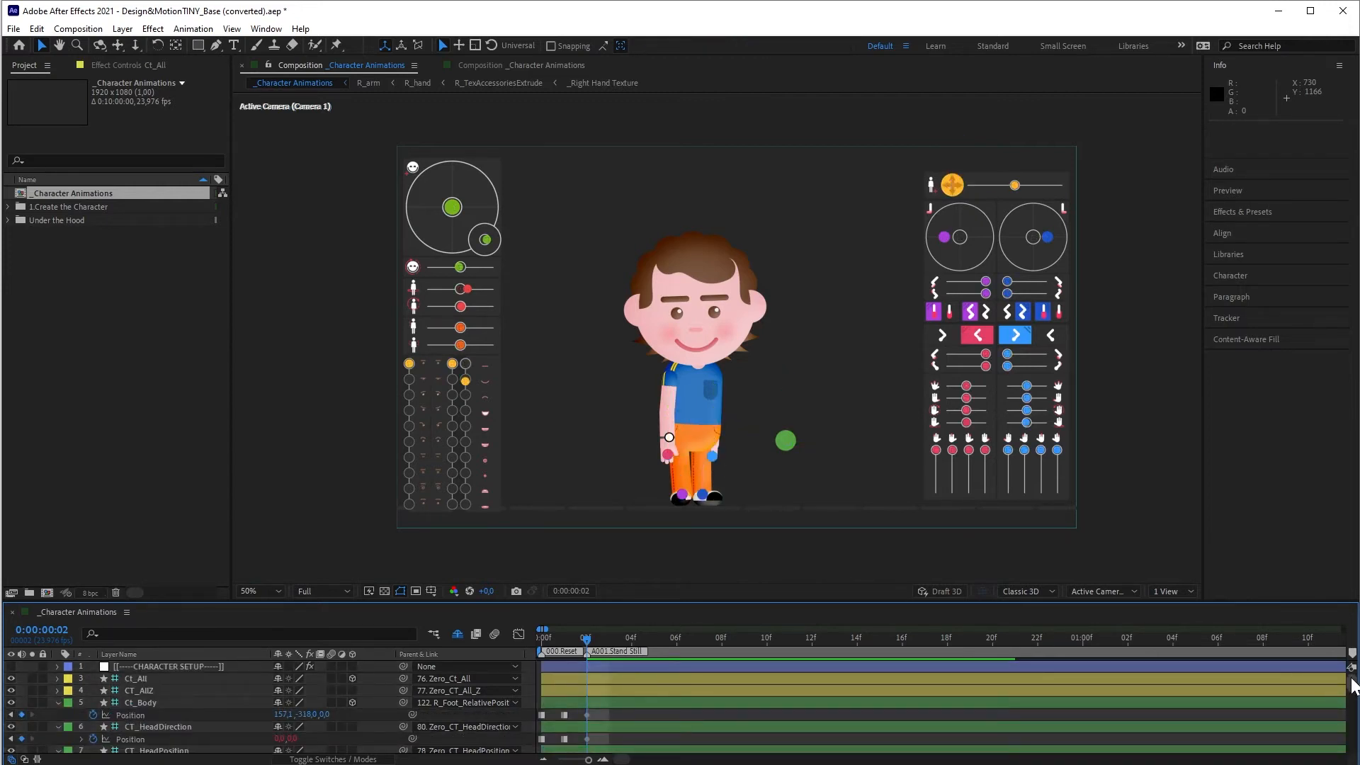
scroll(1353, 686, "down", 1)
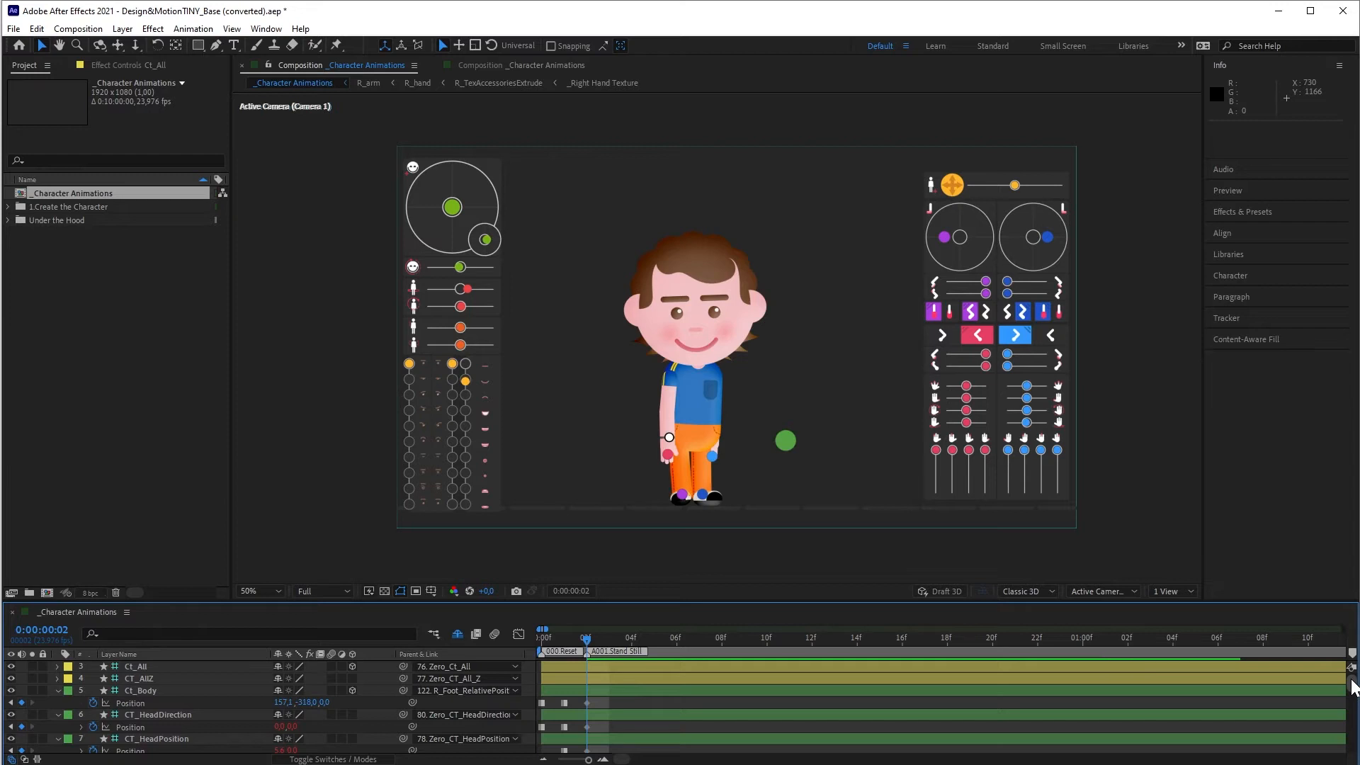
scroll(1353, 686, "up", 1)
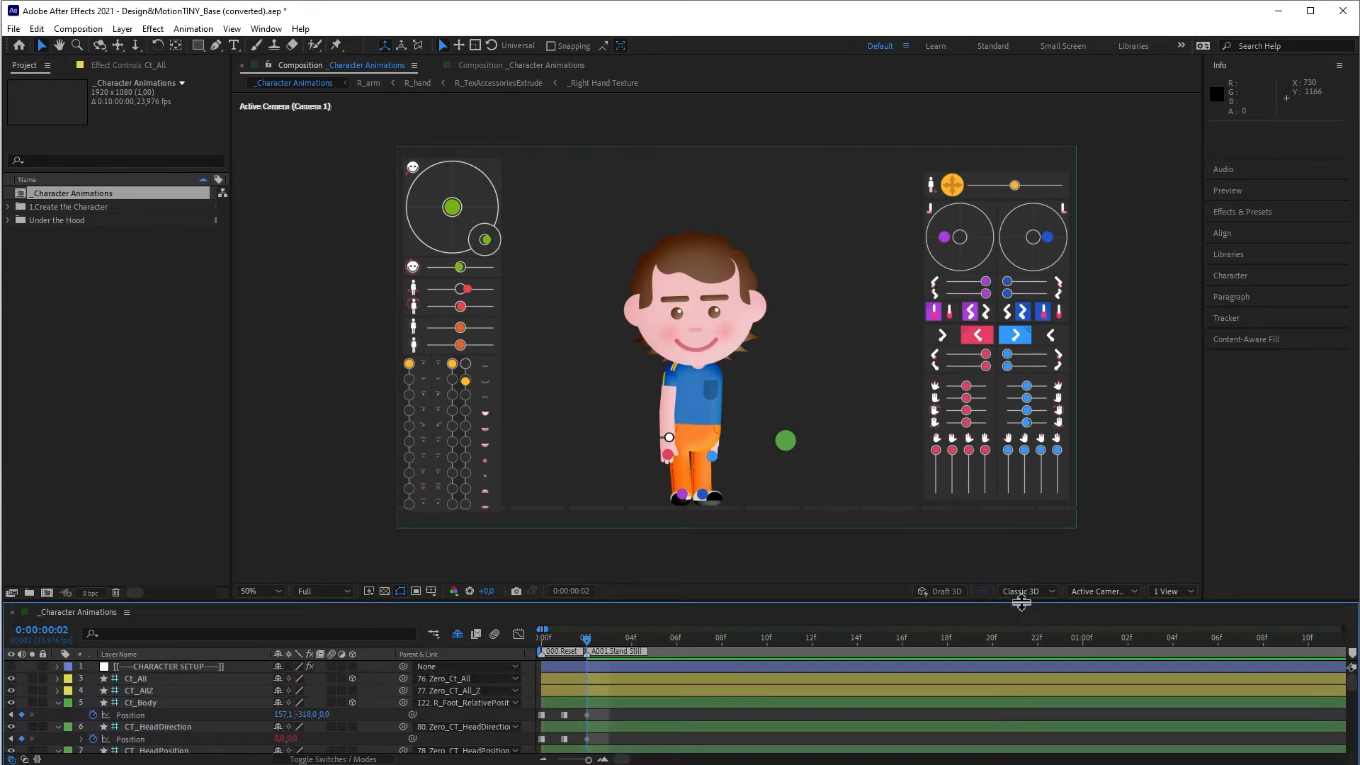
left_click_drag(1020, 602, 1021, 511)
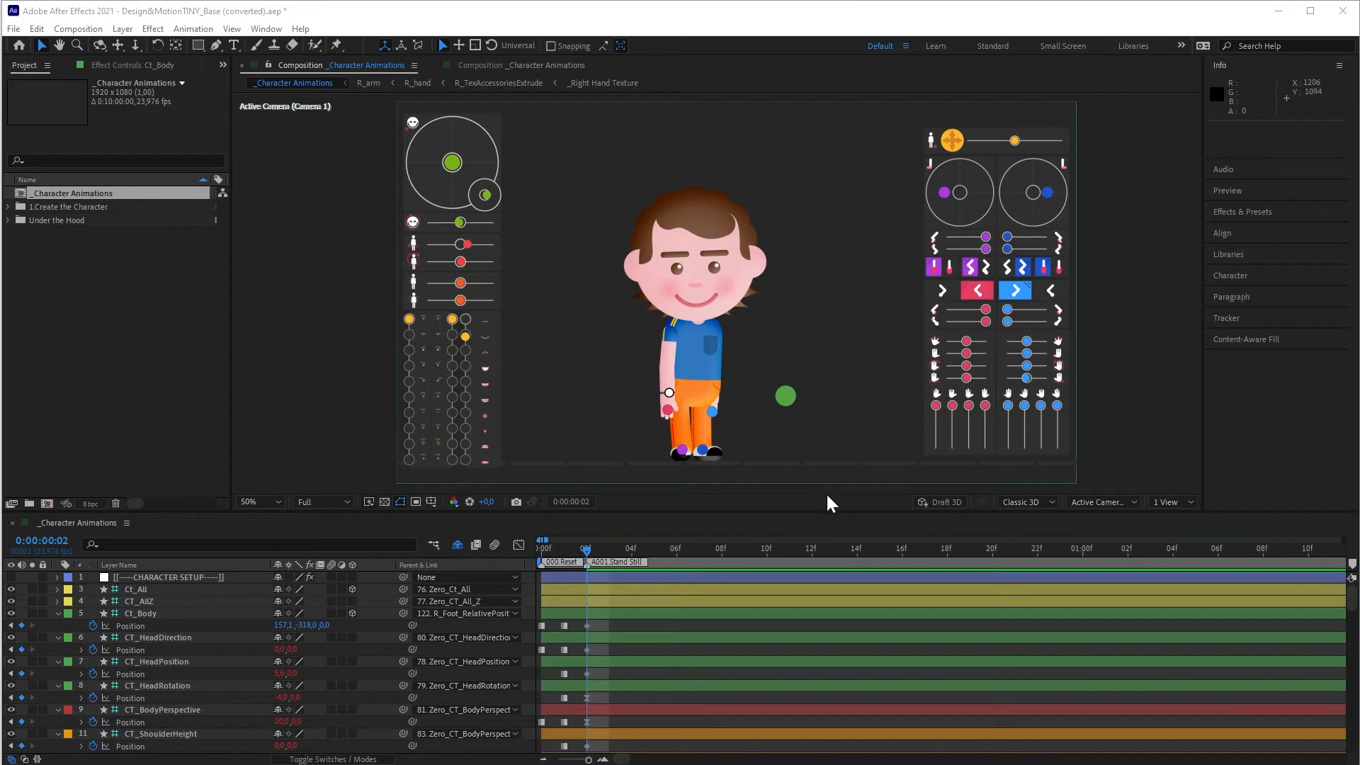
Select arm, body, finger and hand controllers on the rig in turn and locate the CT_R_SpreadFingers layer in the timeline
left_click(1146, 437)
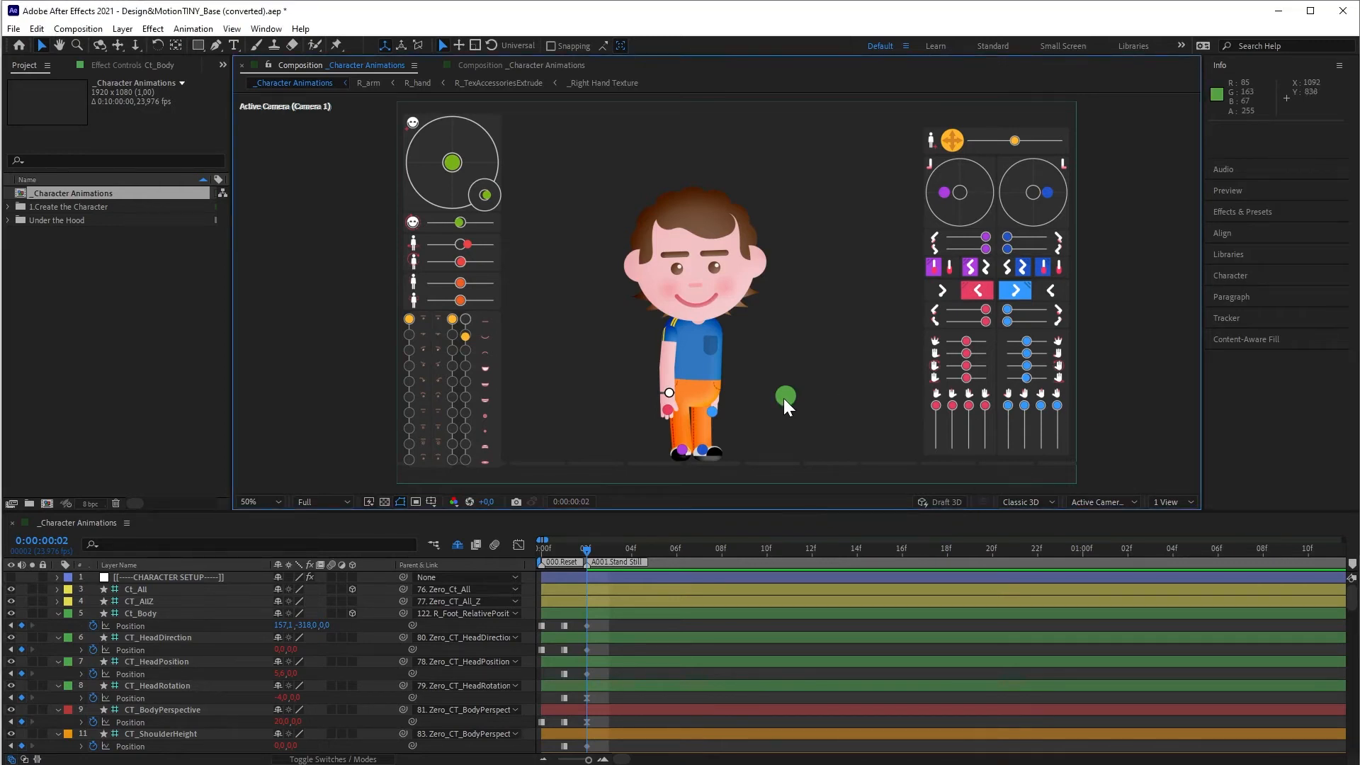
left_click(669, 409)
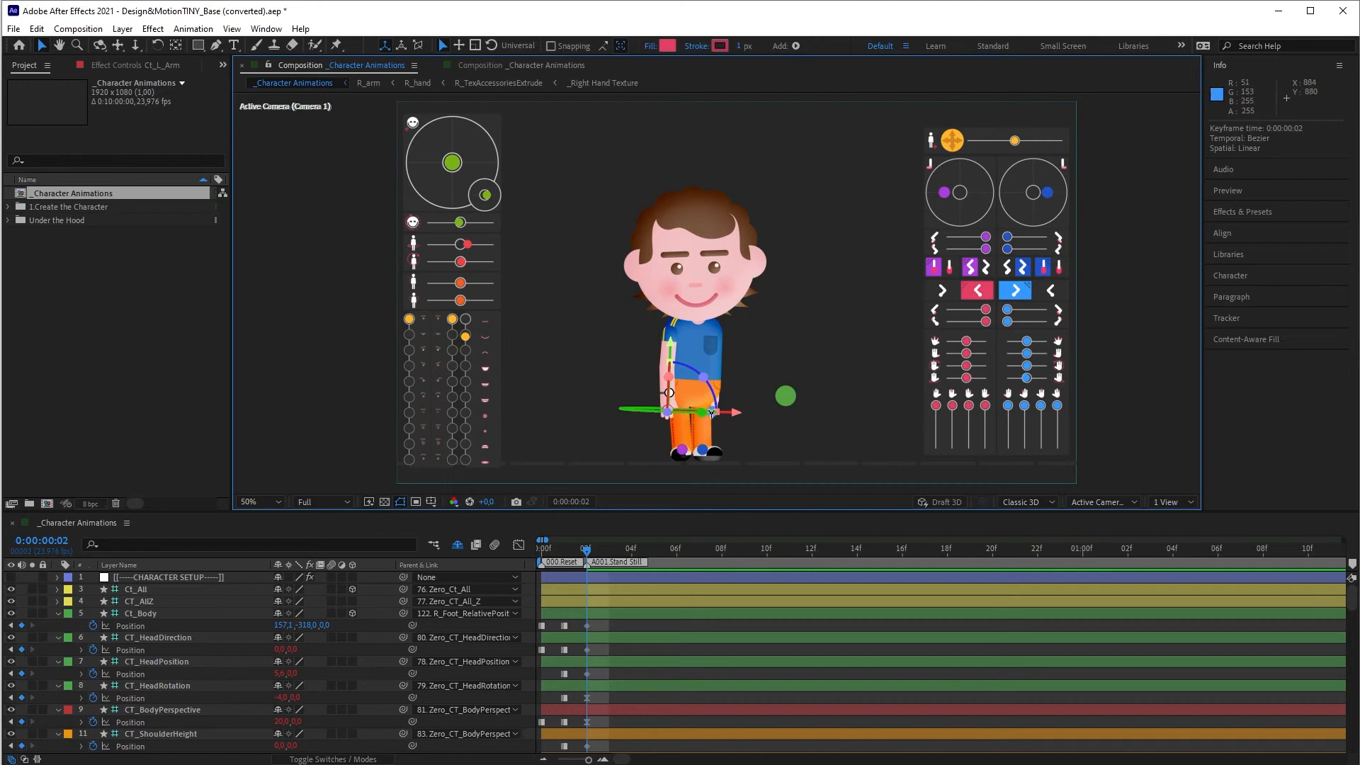
left_click(785, 397)
left_click(933, 405)
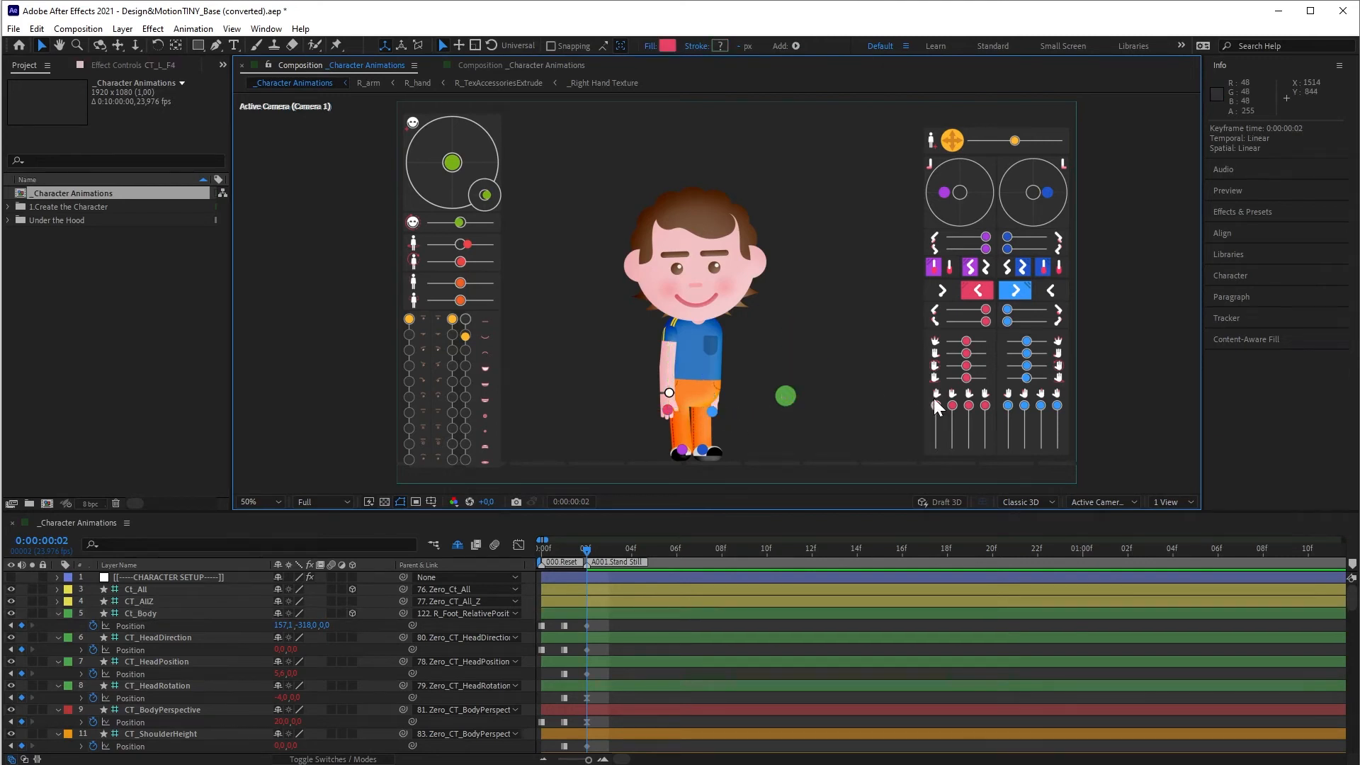
left_click(1027, 353)
left_click(1026, 341)
left_click_drag(1352, 595, 1352, 694)
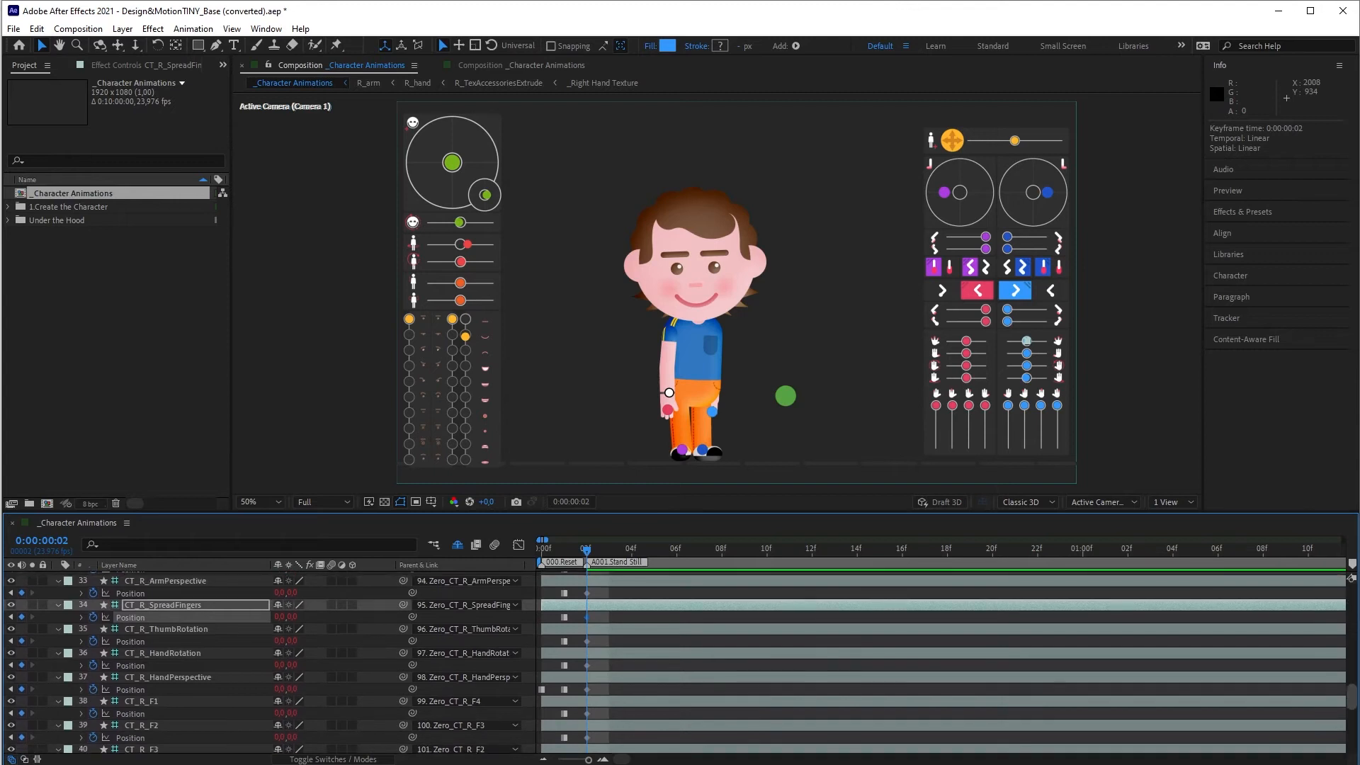
left_click(624, 607)
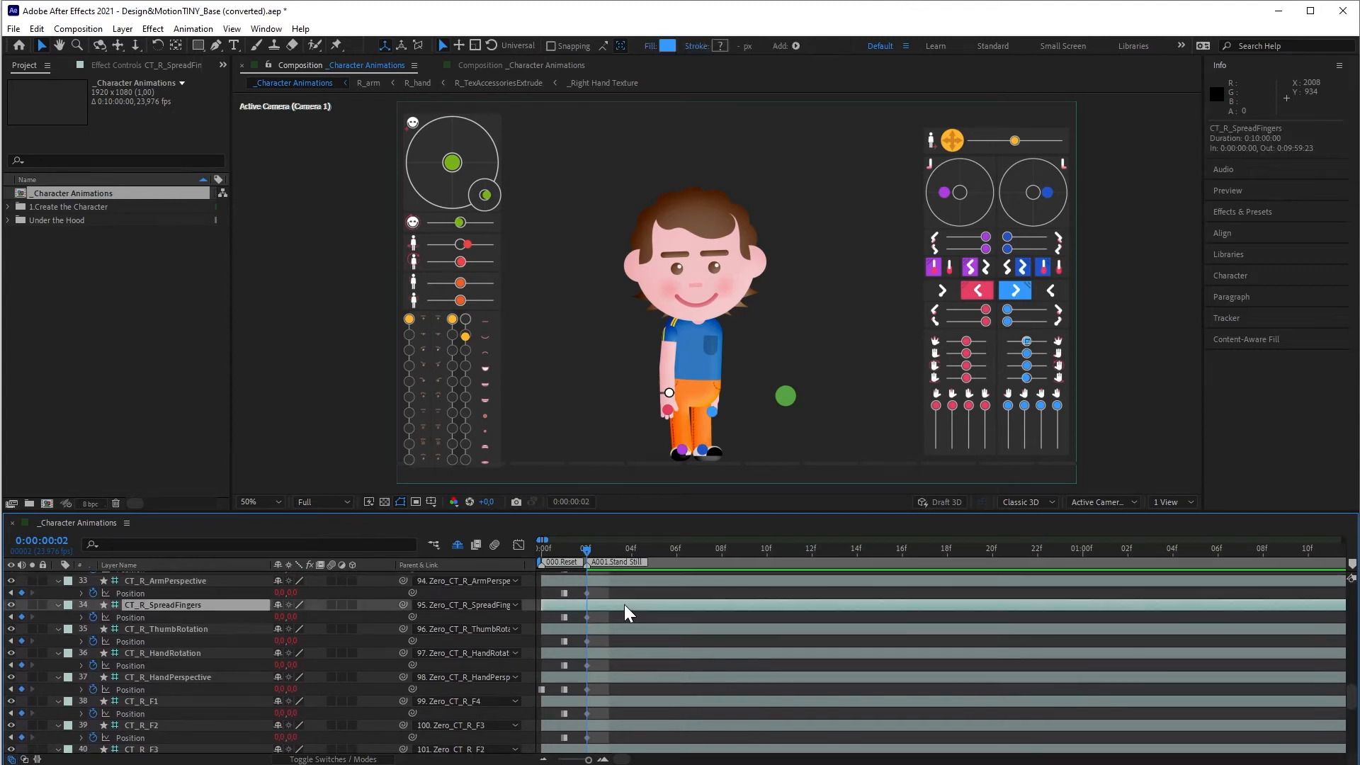
Examine the 0:00:00:02 position keyframes of the Ct_Body, CT_Mouth and CT_ShoulderRotation controllers
left_click(770, 398)
left_click(786, 396)
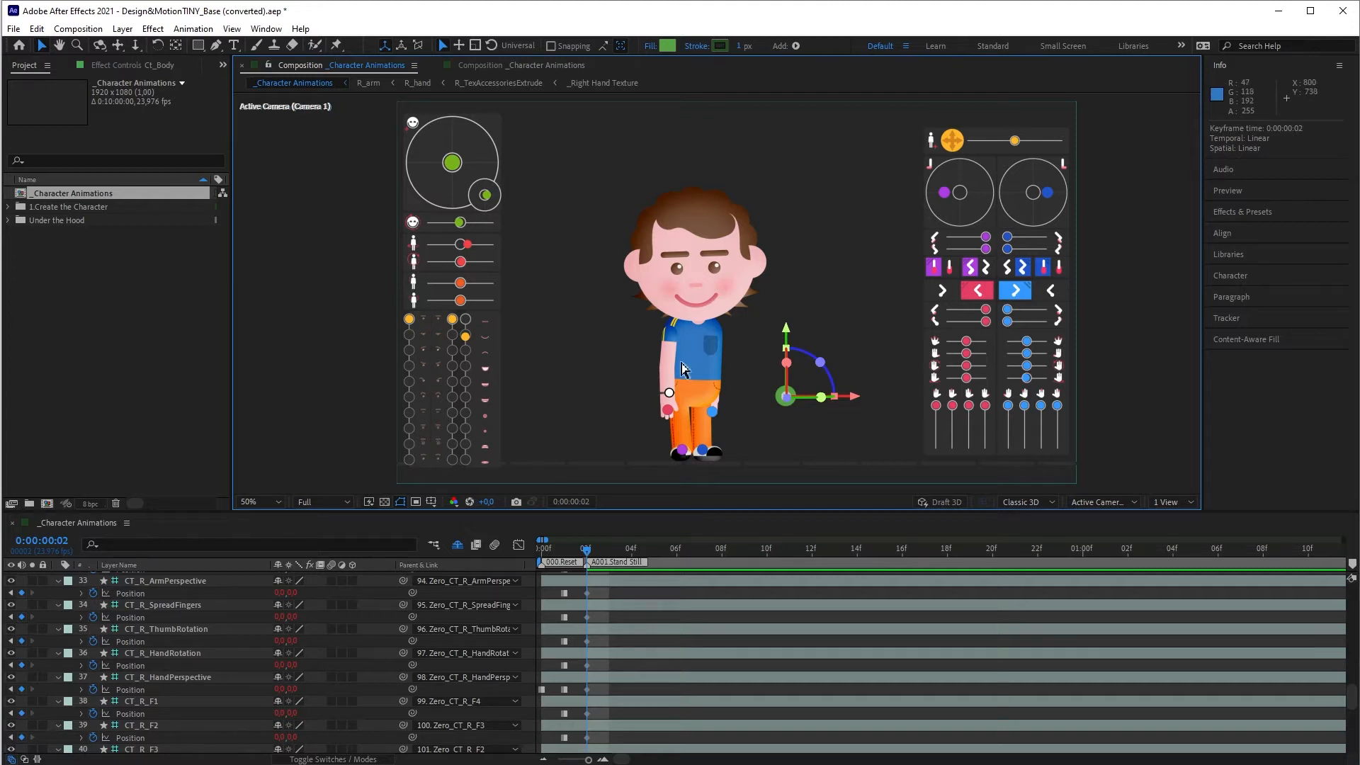
key("ctrl+Down")
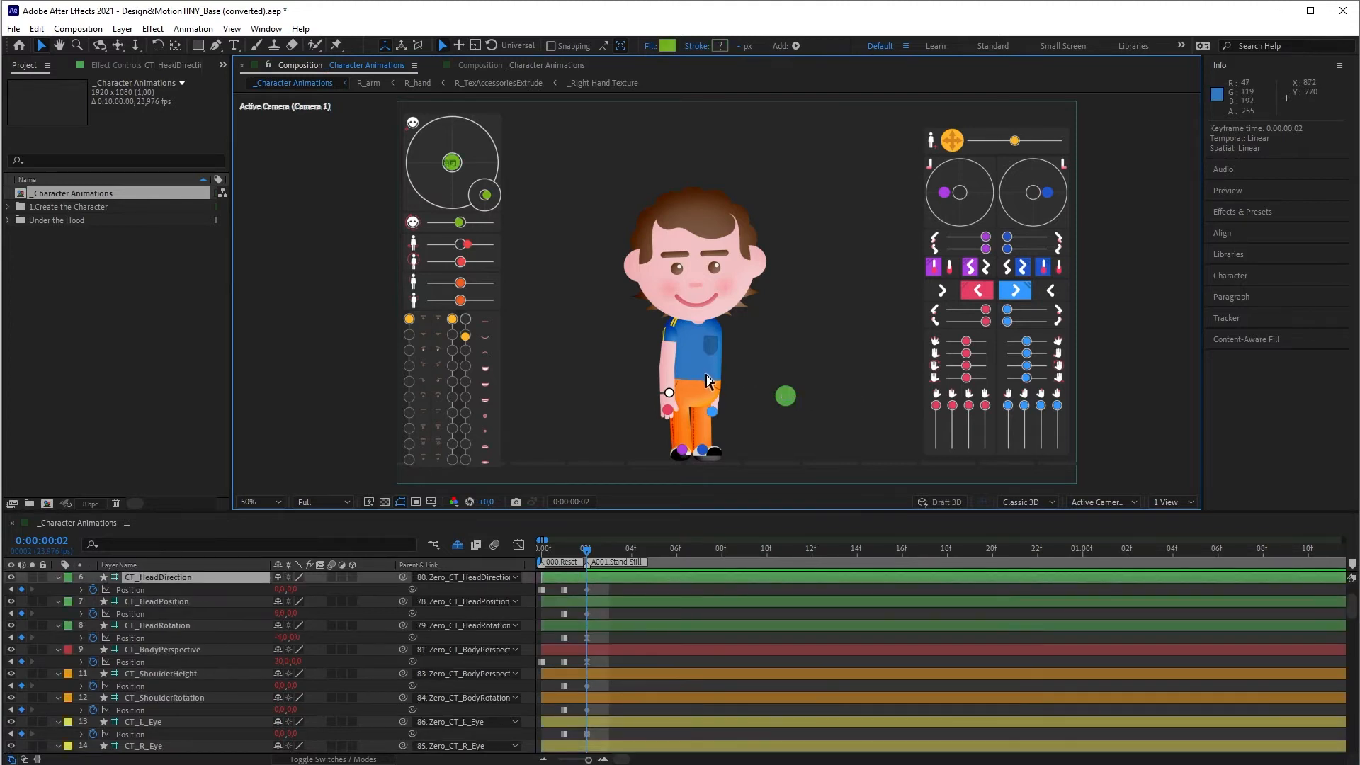
key("ctrl+Up")
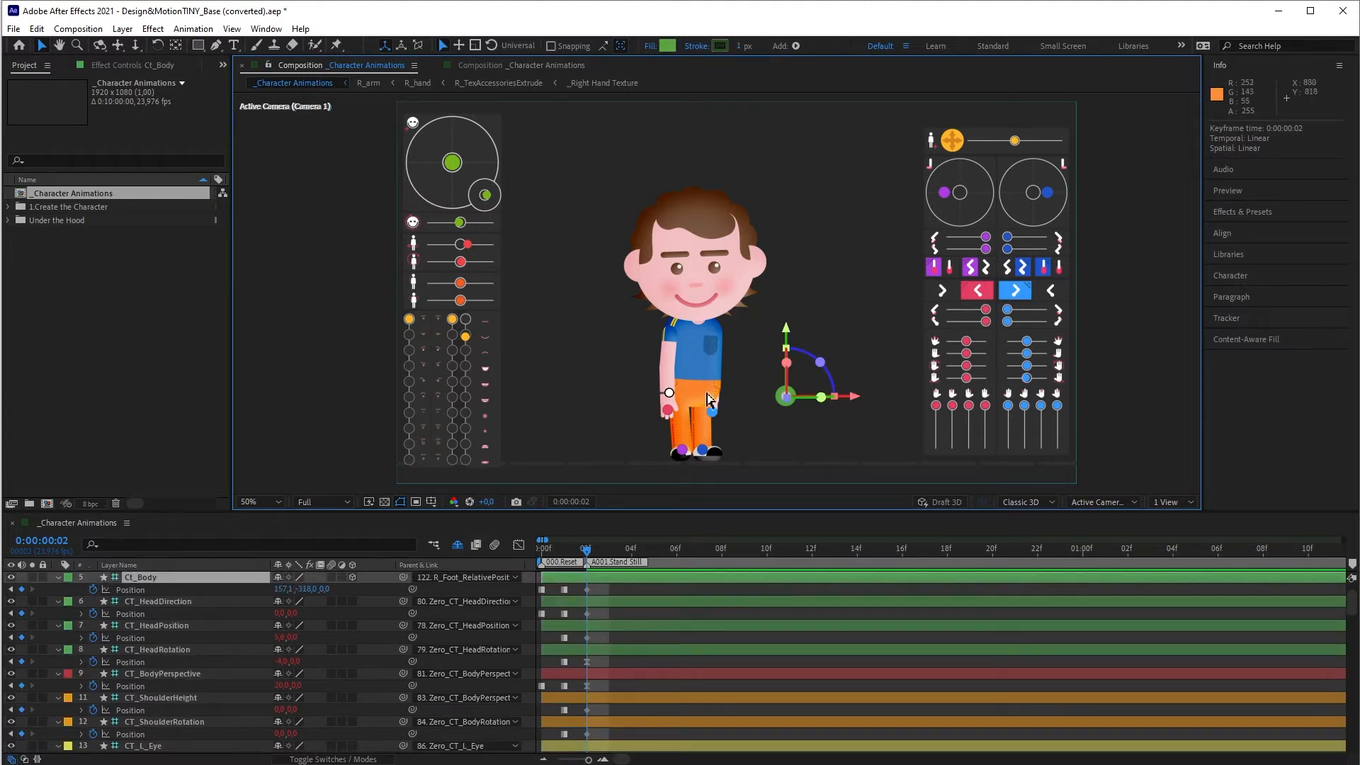
left_click(582, 589)
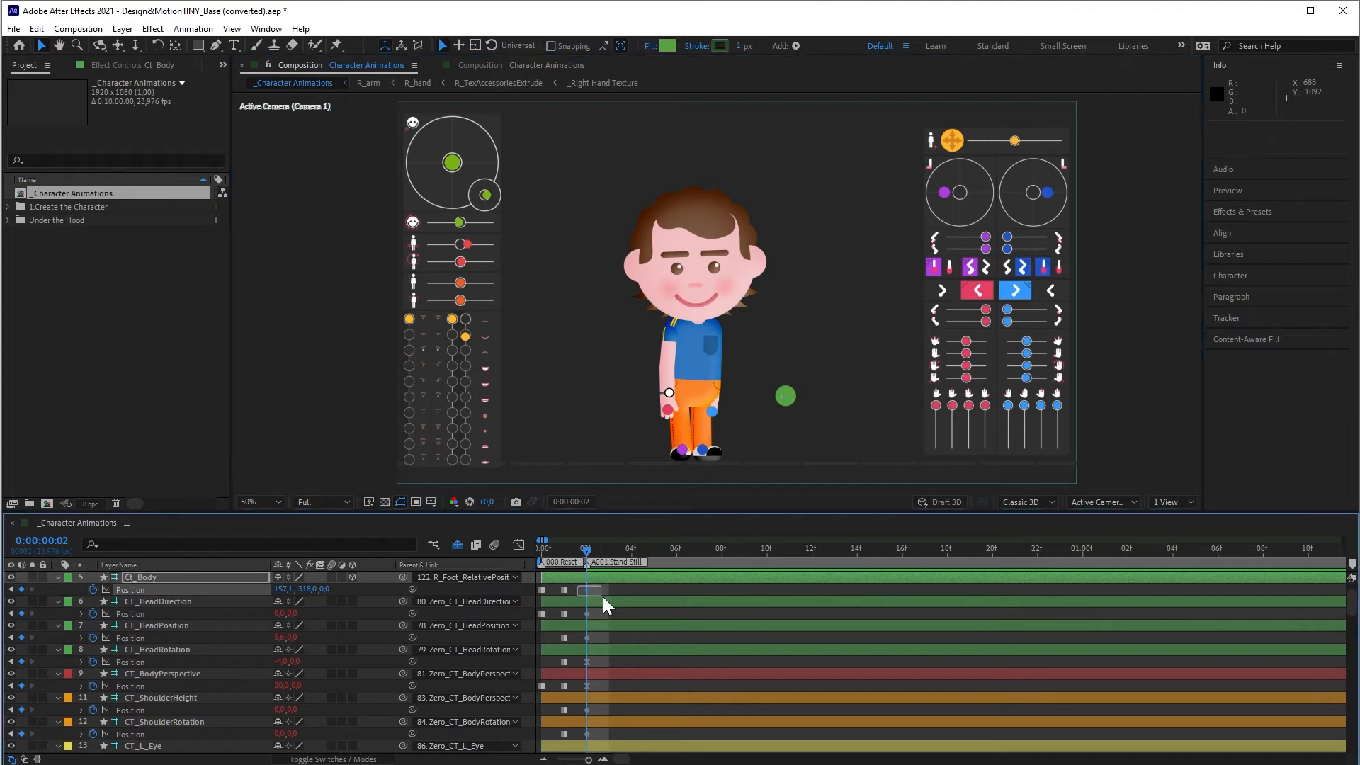
left_click(465, 336)
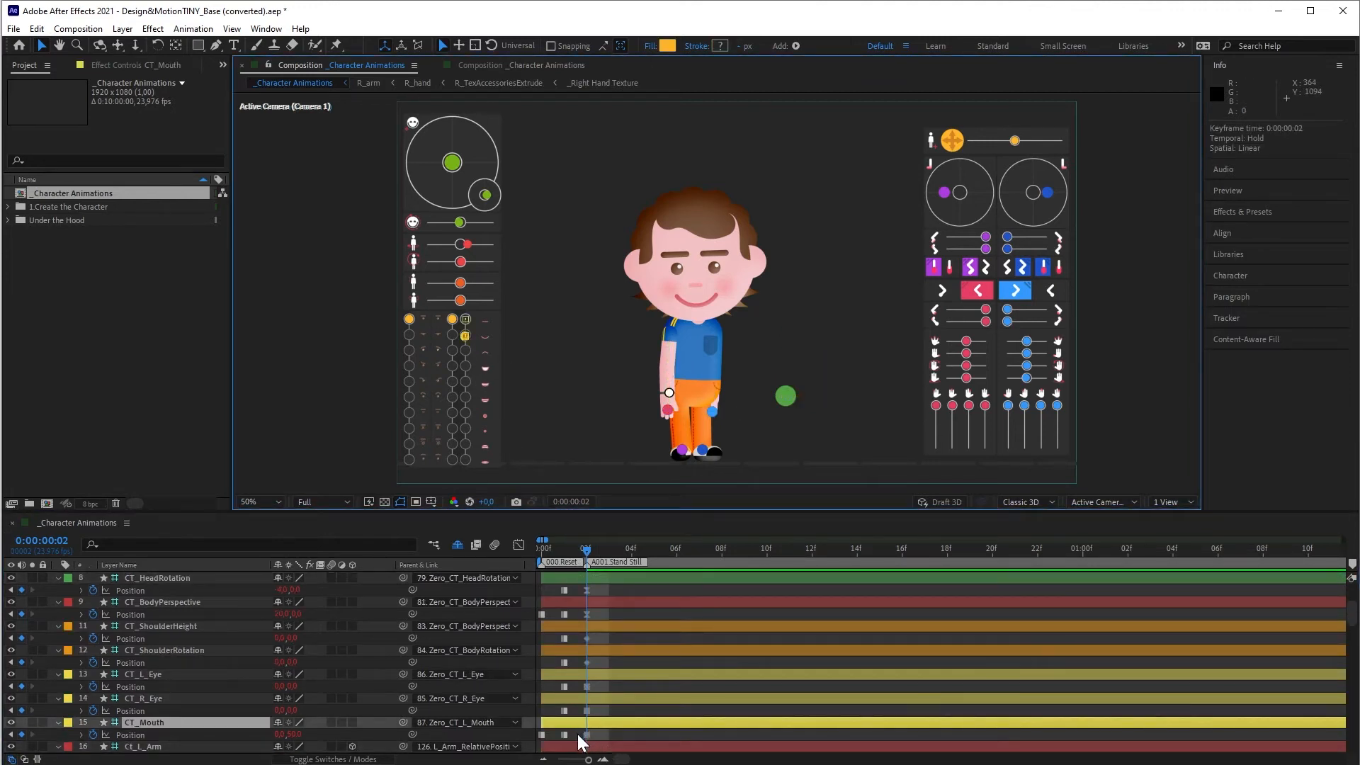
left_click(586, 735)
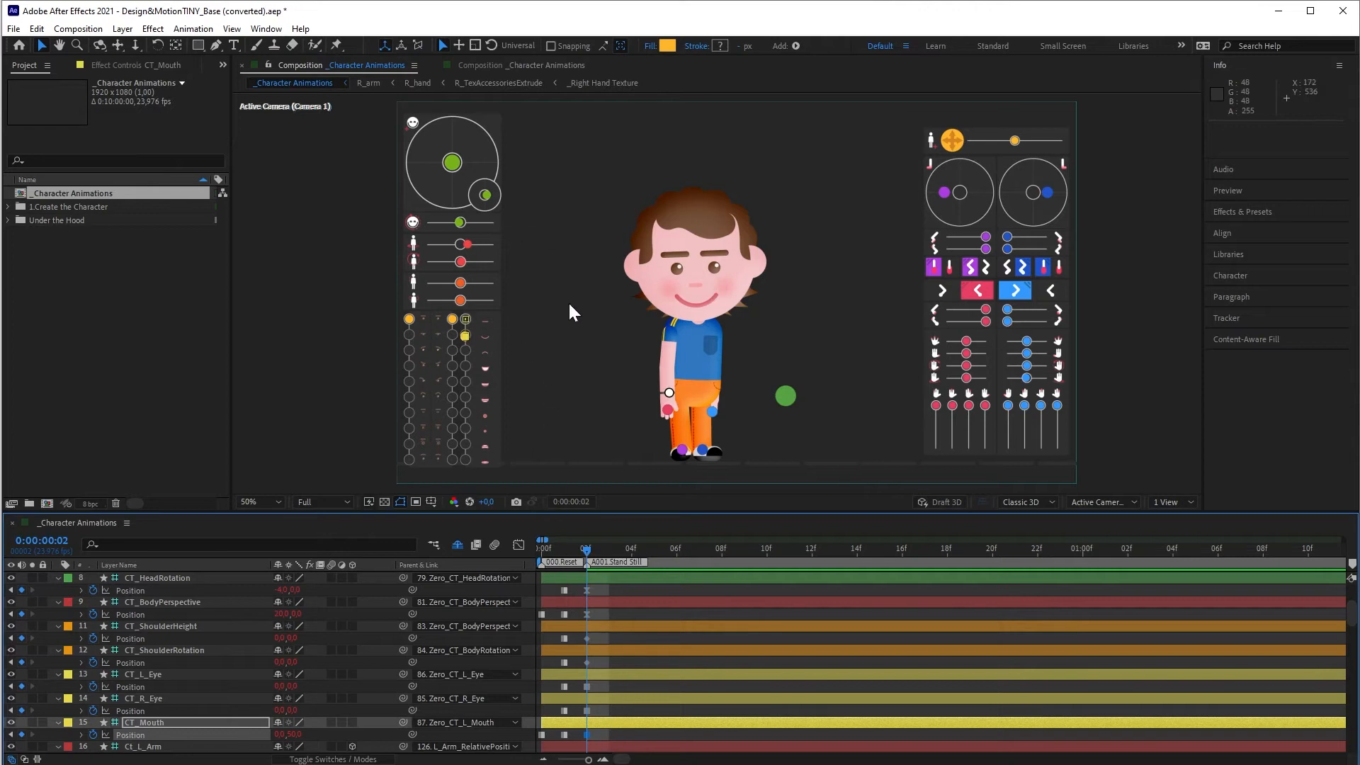
left_click(588, 663)
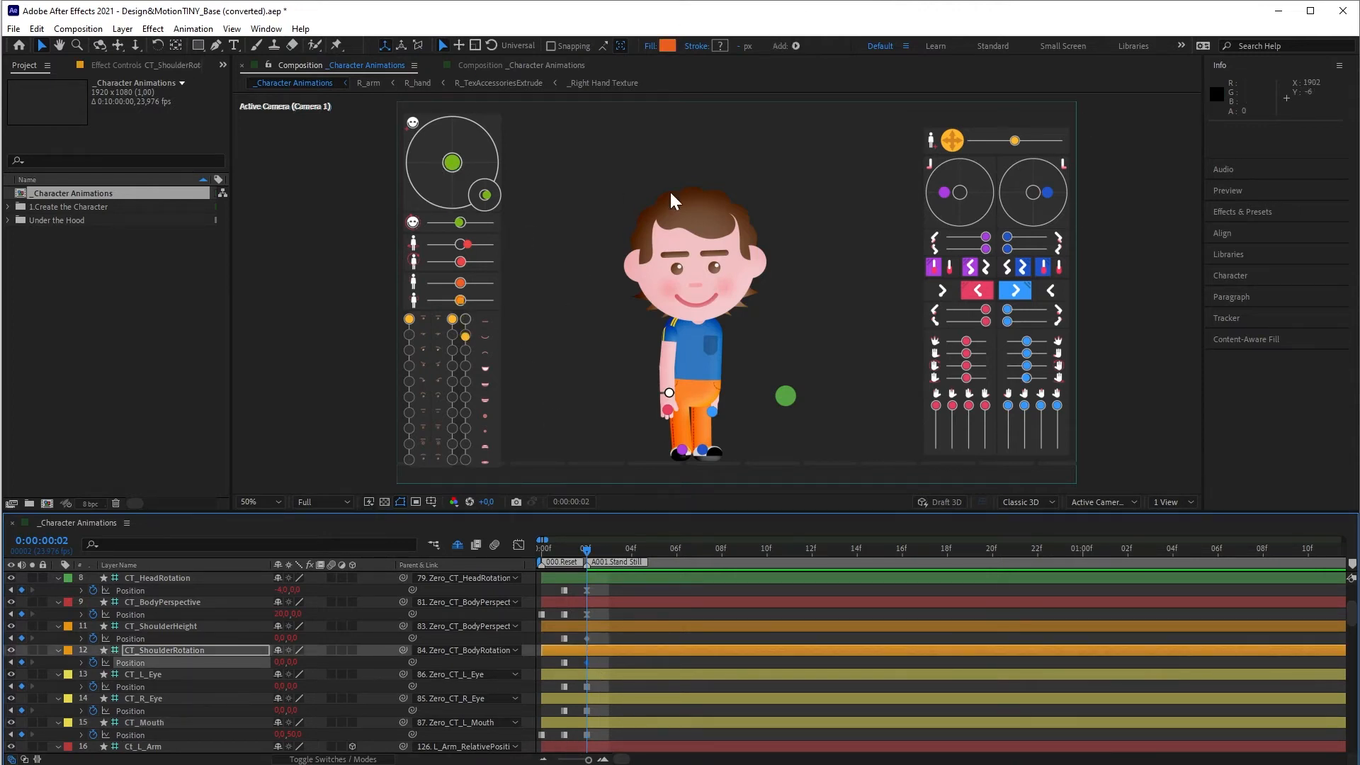
At 0:00:00:02, turn the character's head and body sideways, with body perspective about 42 and head rotation about -4
left_click(453, 172)
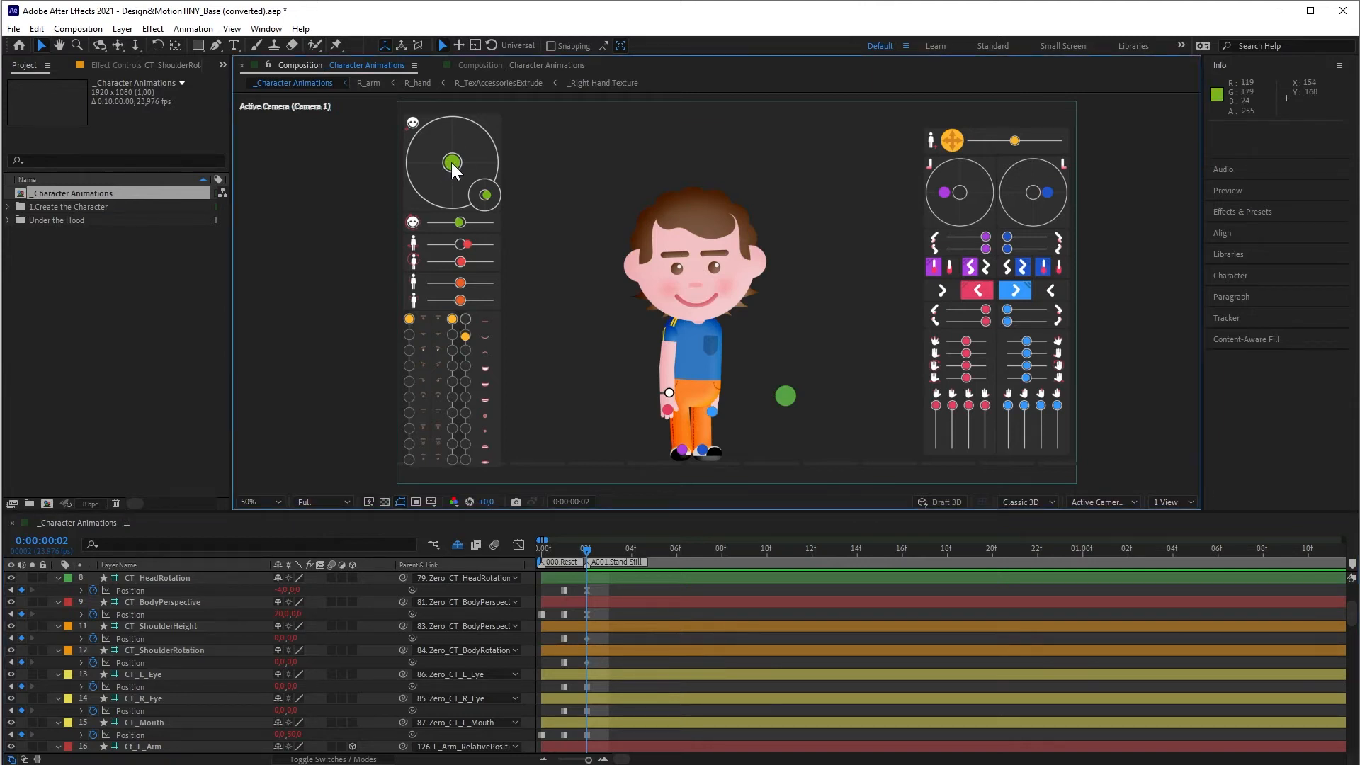
left_click_drag(452, 164, 461, 221)
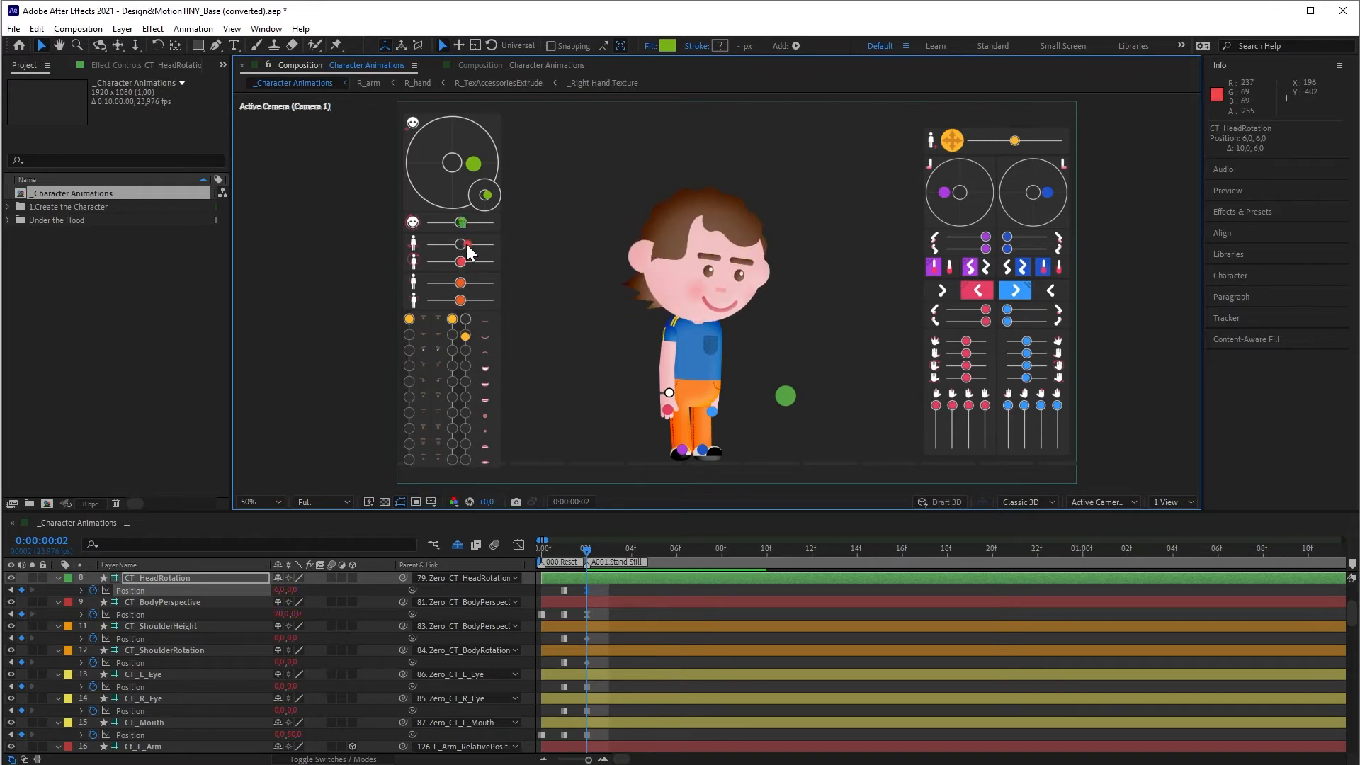
mouse_move(466, 245)
left_mouse_down()
mouse_move(449, 245)
mouse_move(475, 245)
mouse_move(460, 226)
left_mouse_up()
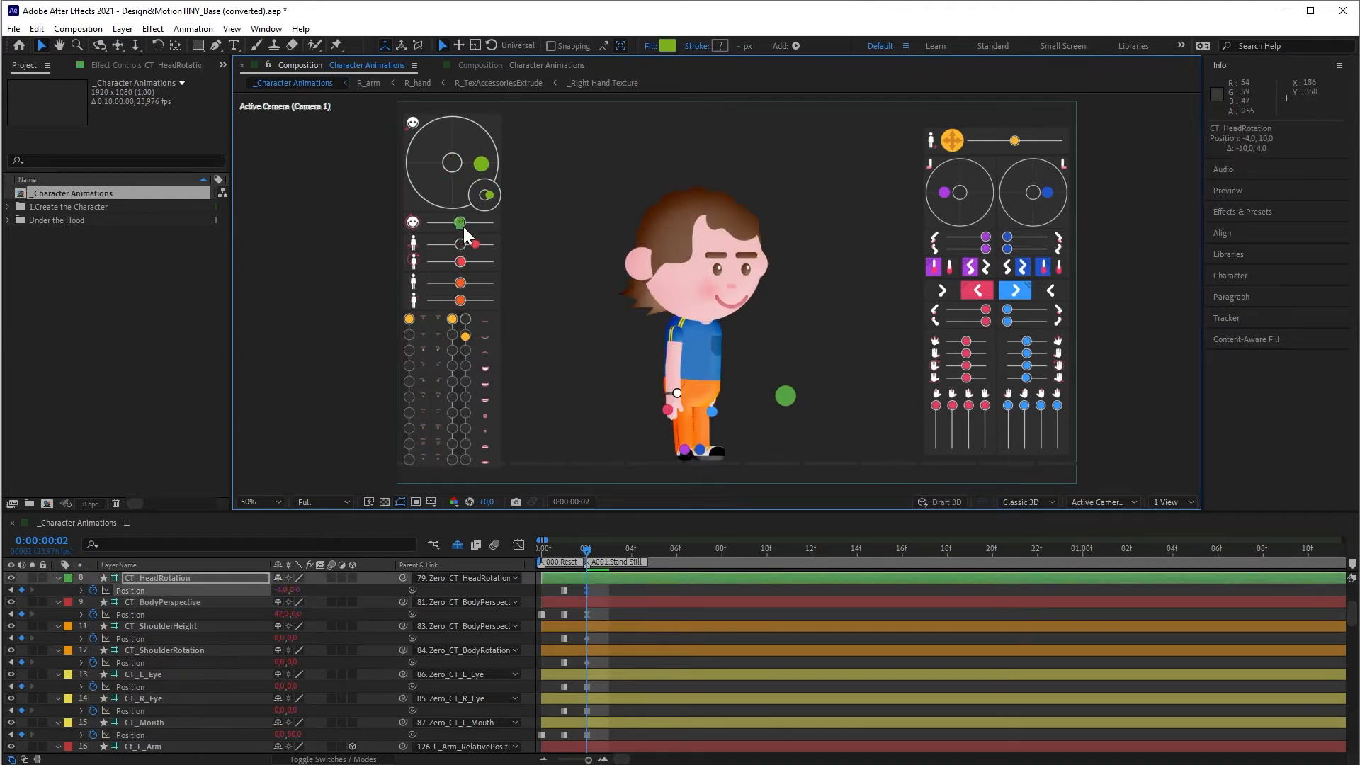
Adjust the body rotation controller, and set body perspective to about 10, shoulder height to about 6 and shoulder rotation to about 4
left_click(462, 262)
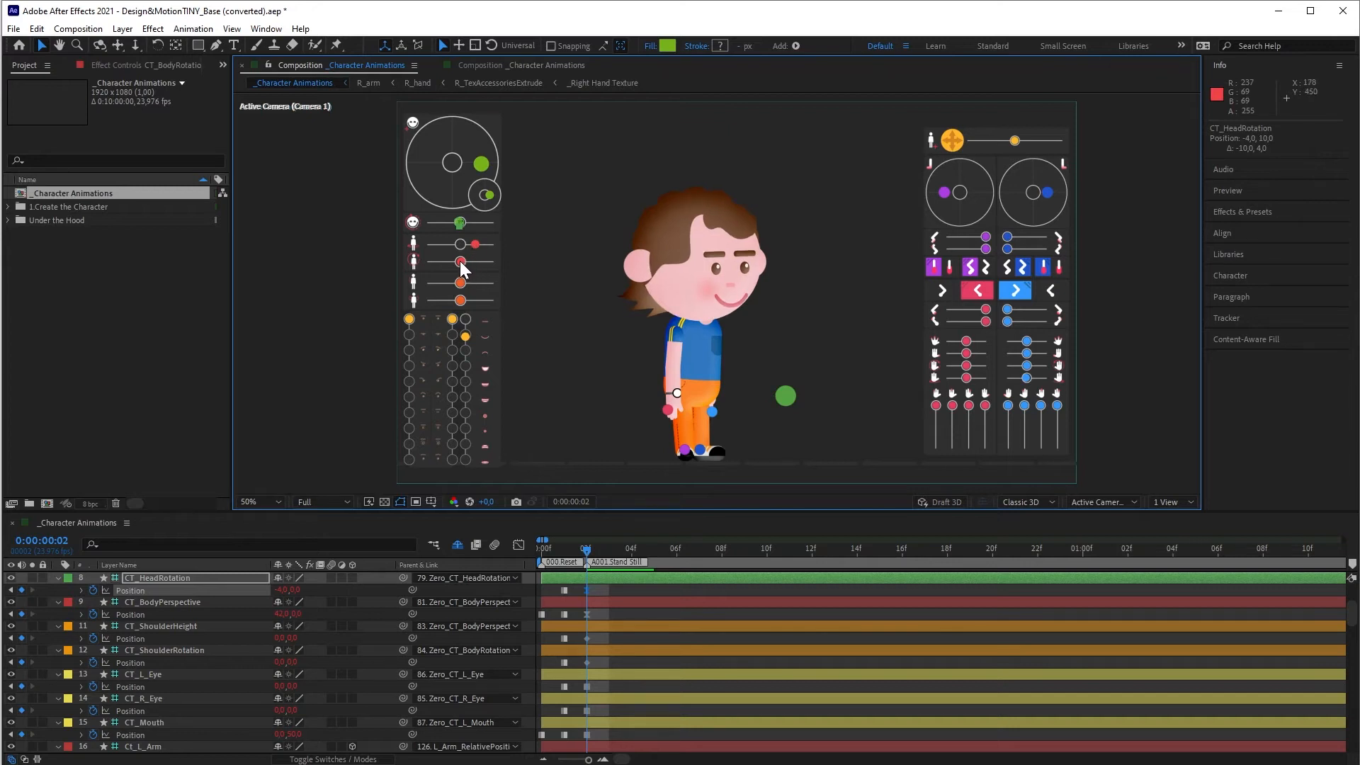
mouse_move(466, 262)
left_mouse_down()
mouse_move(451, 264)
mouse_move(487, 288)
mouse_move(472, 245)
mouse_move(457, 284)
mouse_move(439, 284)
mouse_move(462, 283)
left_mouse_up()
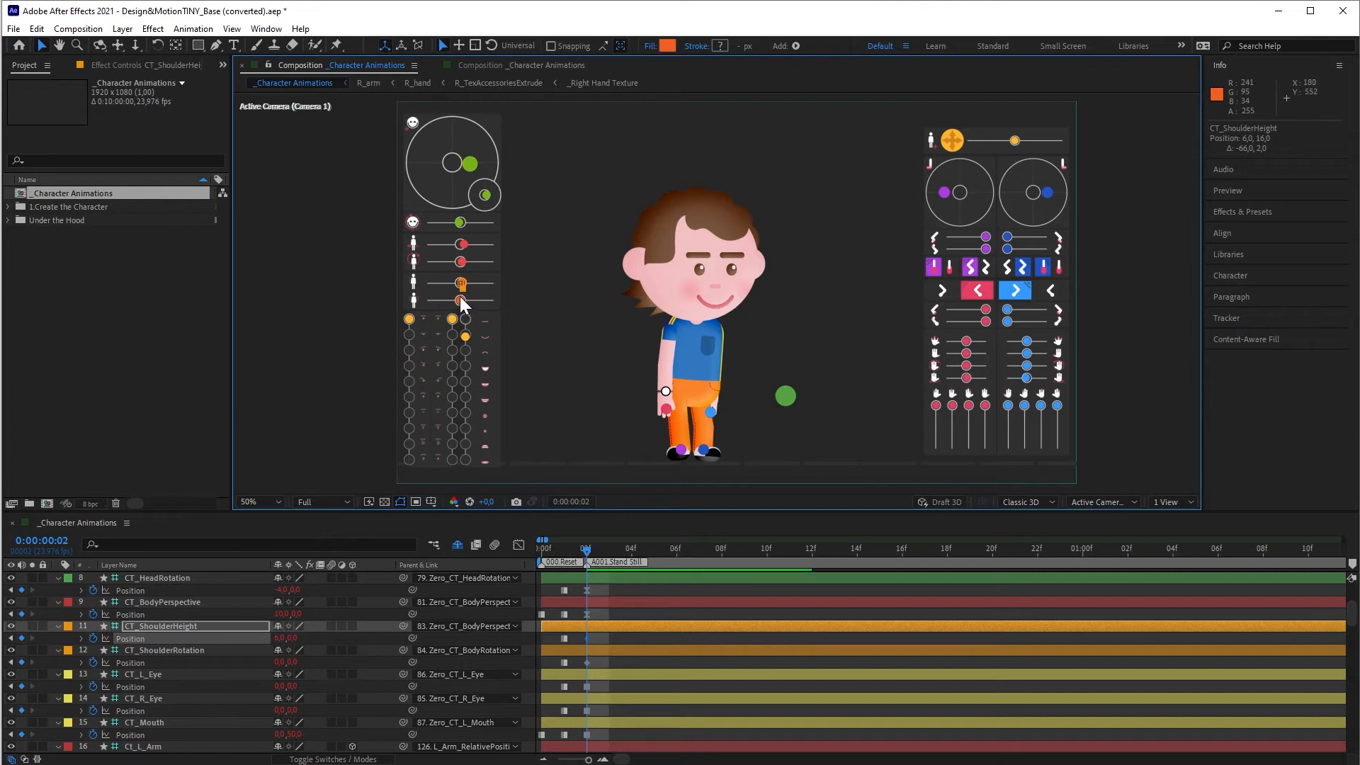
mouse_move(461, 300)
left_mouse_down()
mouse_move(473, 301)
mouse_move(440, 301)
mouse_move(461, 301)
left_mouse_up()
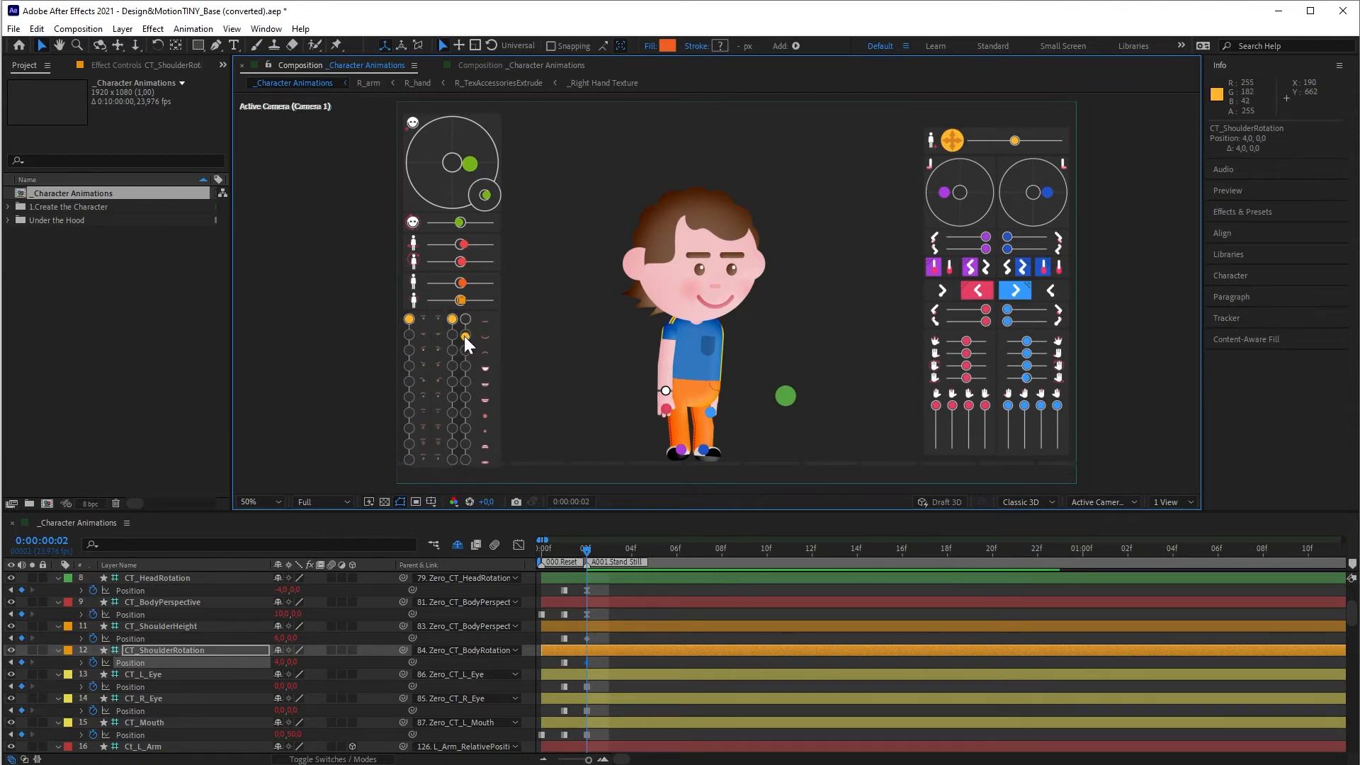
Change the facial expression by moving CT_Mouth down to about 184, CT_L_Eye to about 46 and CT_R_Eye to about 172
left_click_drag(465, 336, 466, 383)
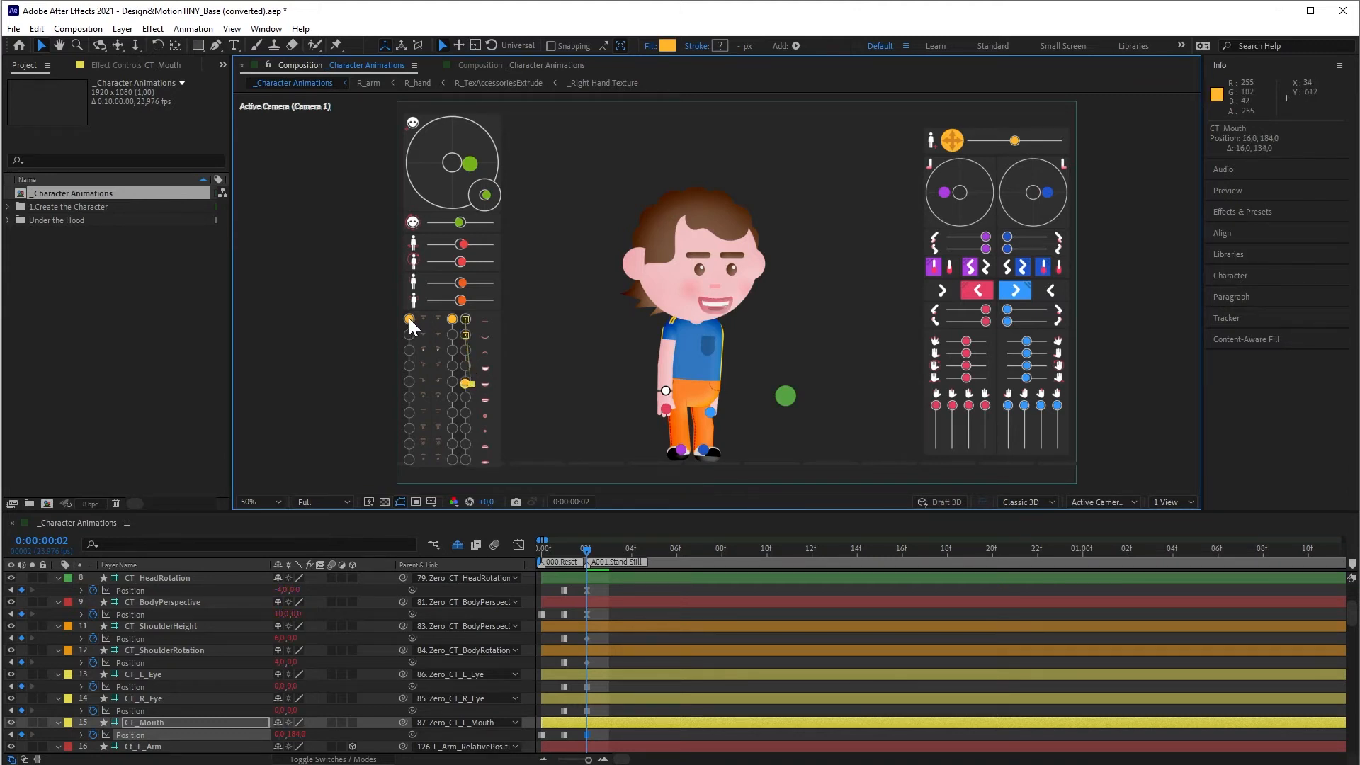
left_click_drag(411, 328, 457, 380)
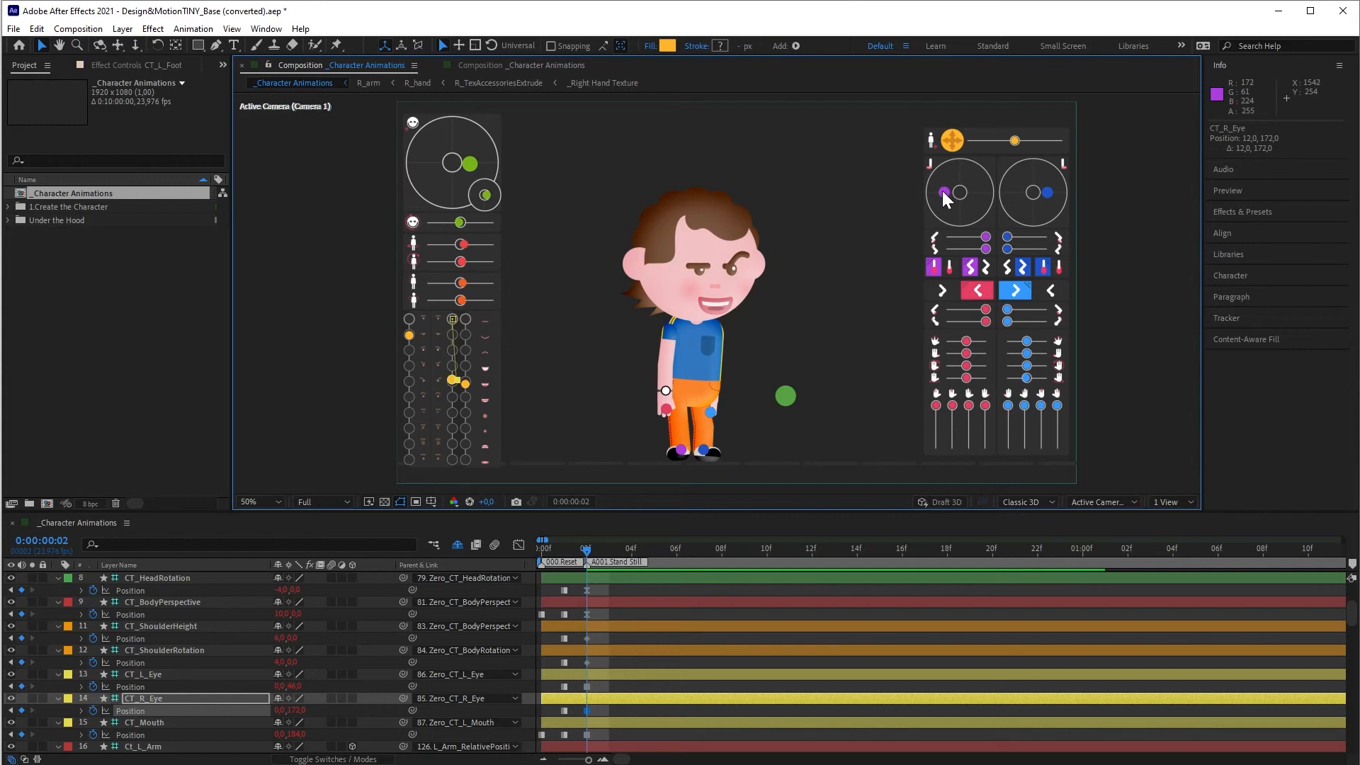
Move CT_L_Foot to about -48, -2 and CT_R_Foot to about 74, 0, and set CT_L_LegPerspective to about -48
mouse_move(944, 191)
left_mouse_down()
mouse_move(972, 191)
mouse_move(946, 187)
left_mouse_up()
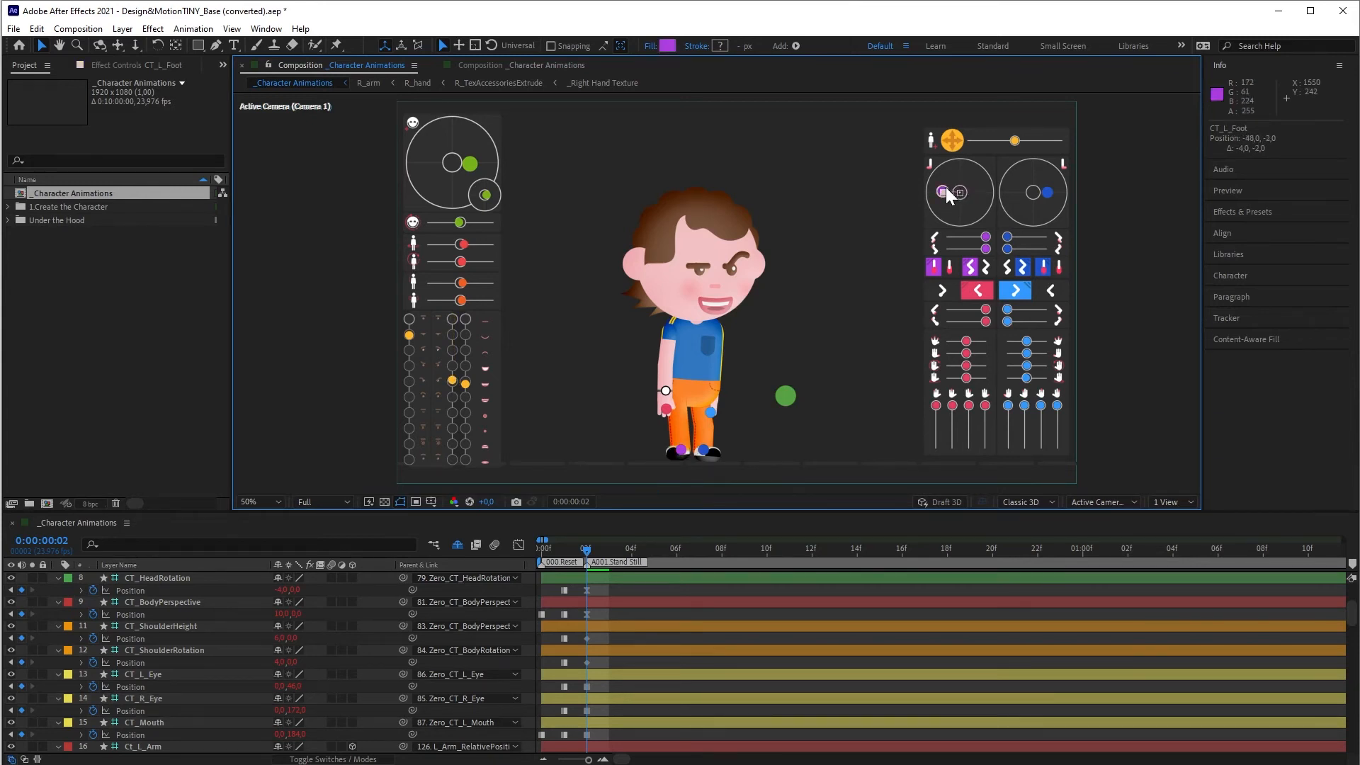
left_click_drag(1047, 192, 1060, 193)
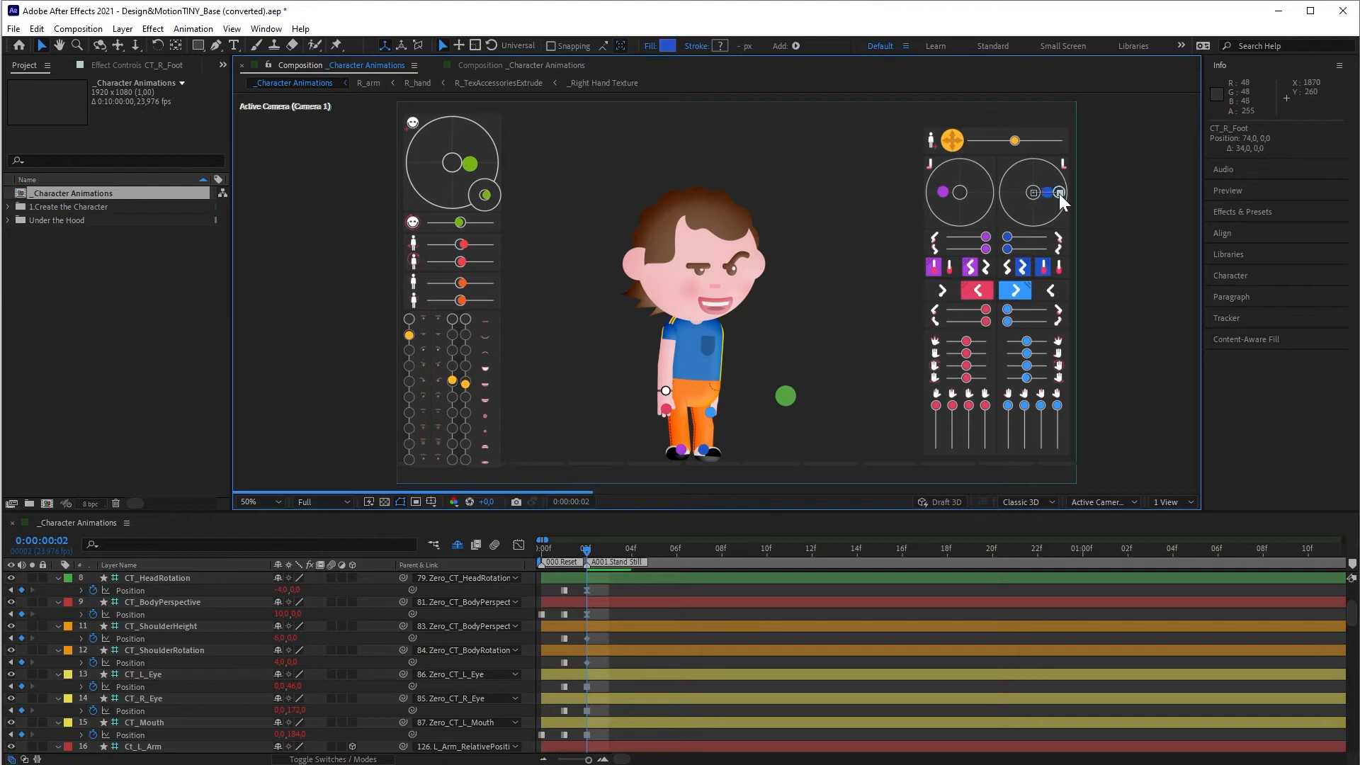
left_click(986, 239)
left_click_drag(986, 243, 968, 241)
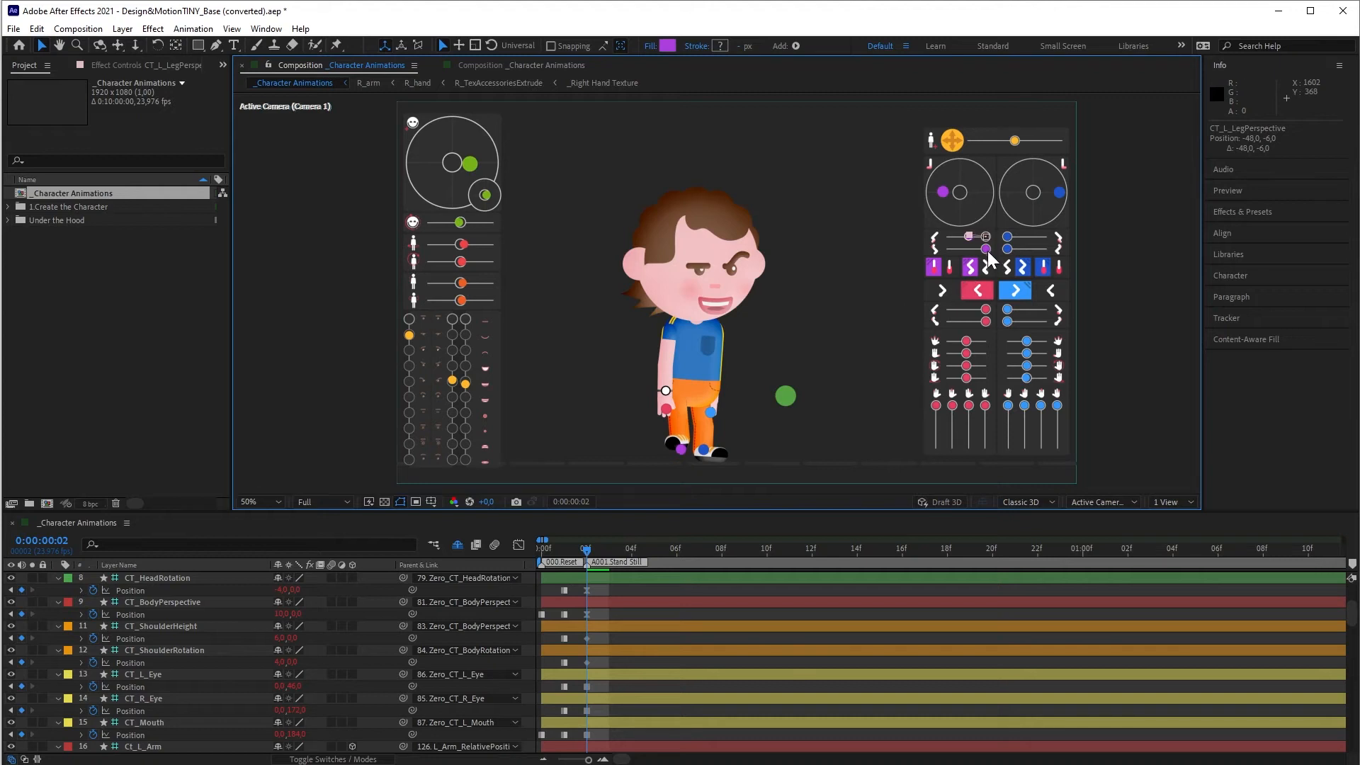
Set CT_L_ThighPerspective to about -16, and move Ct_L_Leg to about -14, -27 and Ct_L_Arm to about -54, -37
mouse_move(986, 248)
left_mouse_down()
mouse_move(971, 250)
mouse_move(981, 261)
left_mouse_up()
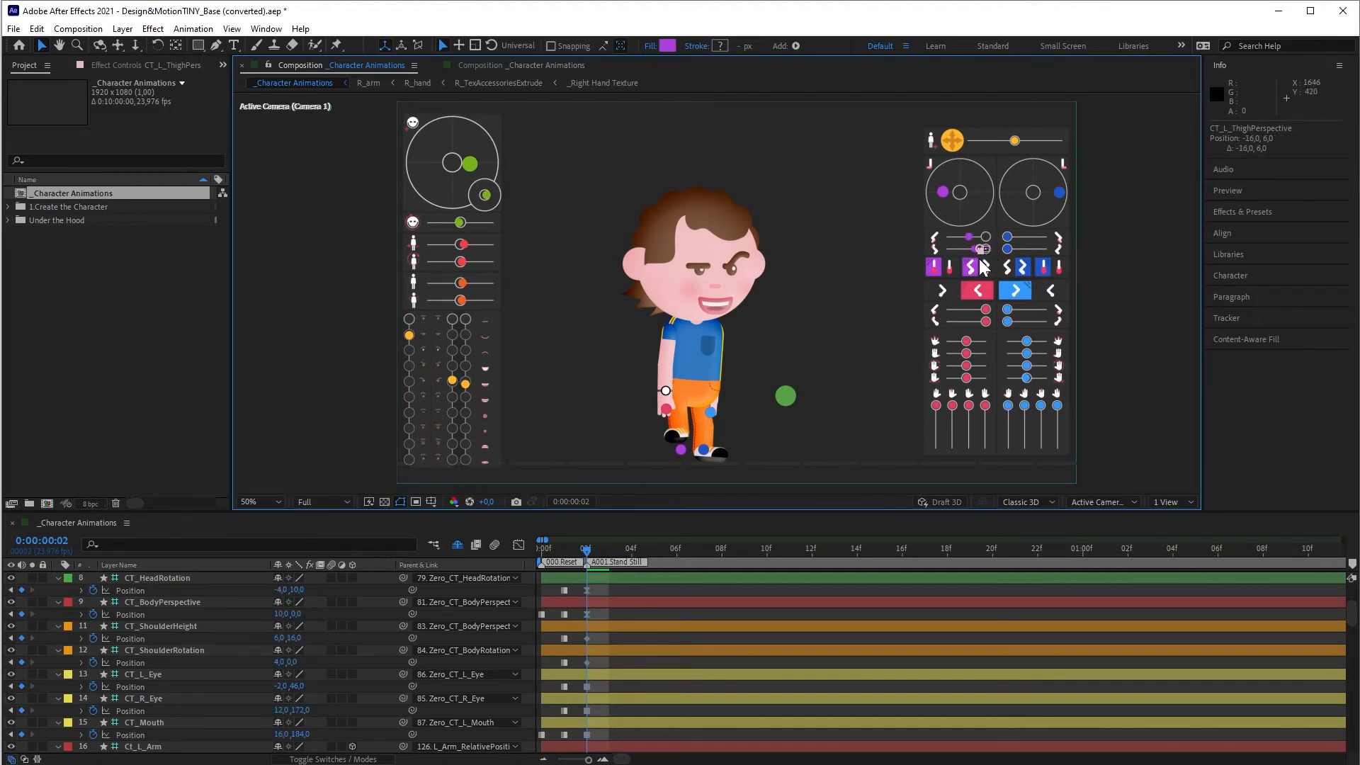
left_click(682, 449)
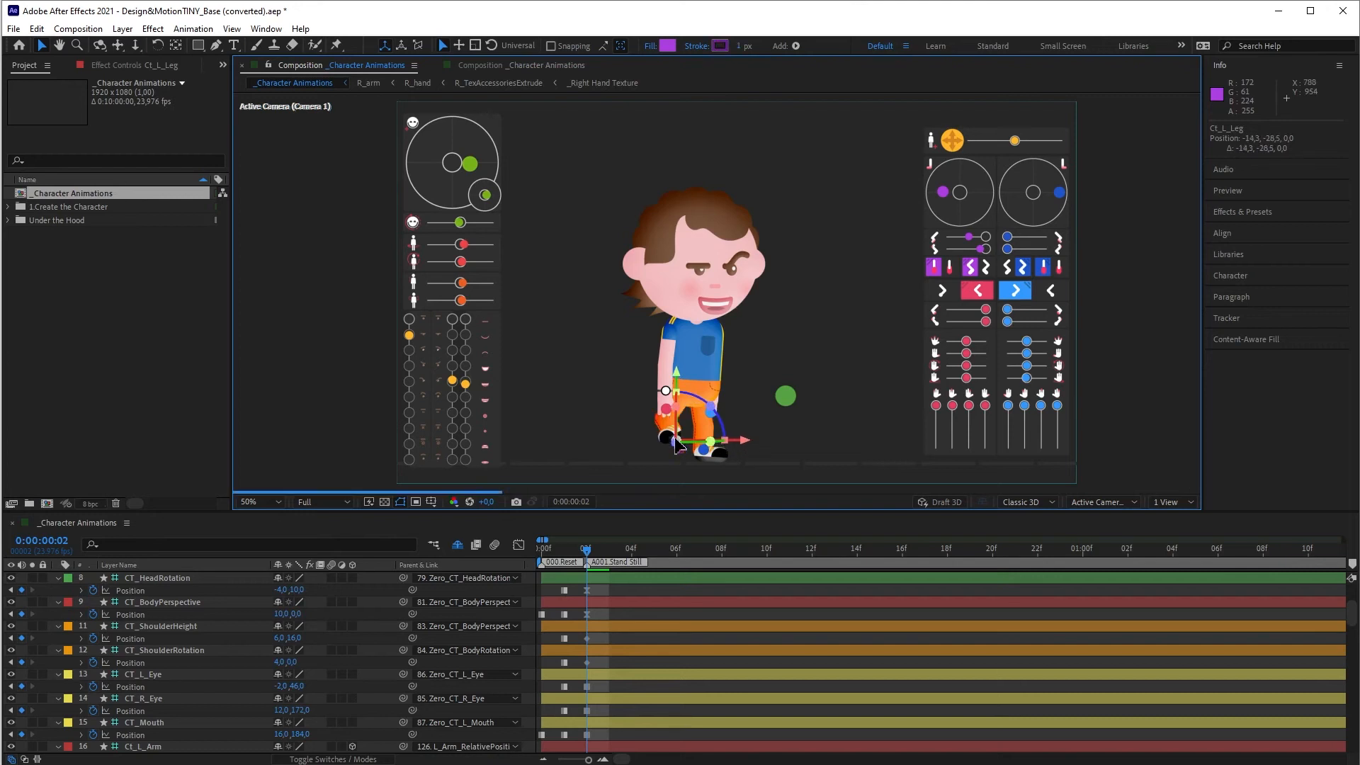
left_click_drag(676, 445, 648, 398)
left_click(663, 411)
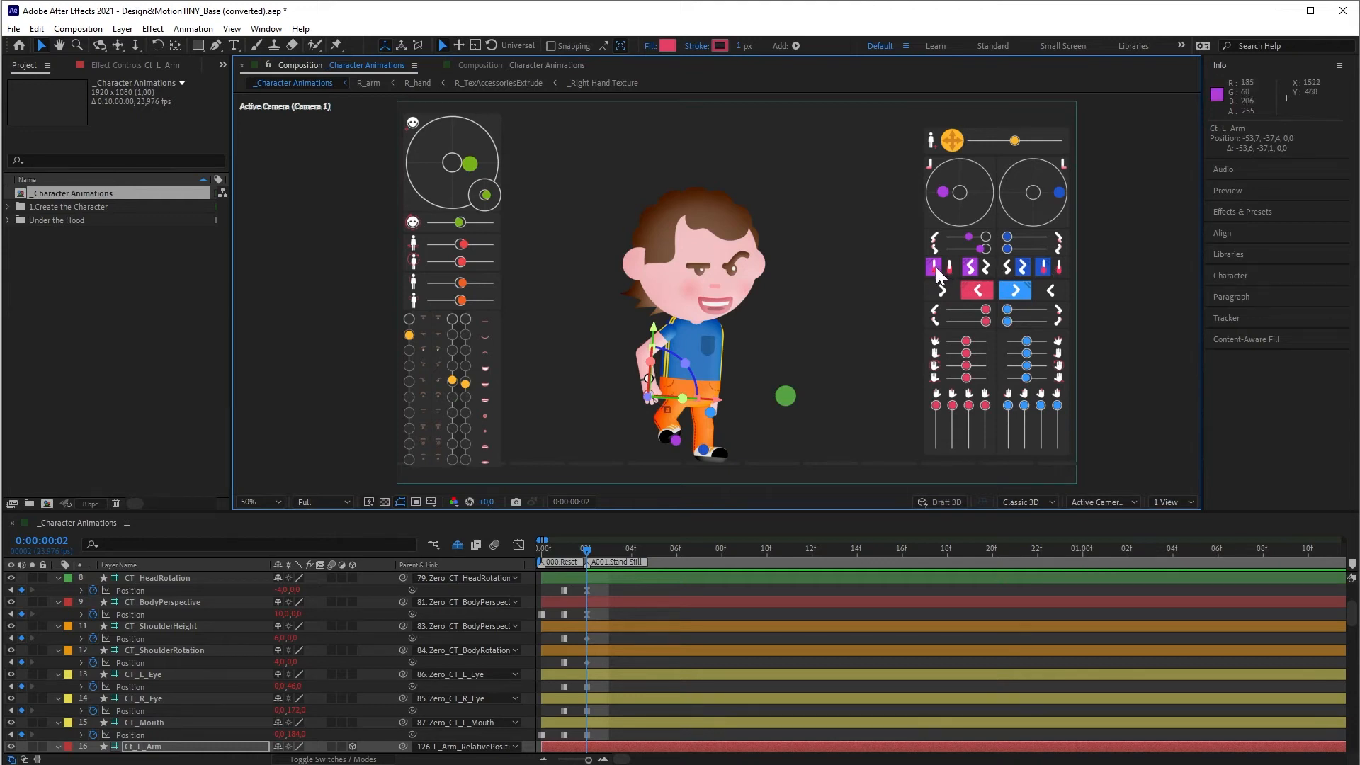
Switch CT_L_FootPosition to its alternate state, set CT_L_Foot to about 12, 50, and return CT_L_FootPosition to about -48
left_click_drag(932, 267, 950, 275)
left_click_drag(944, 193, 965, 212)
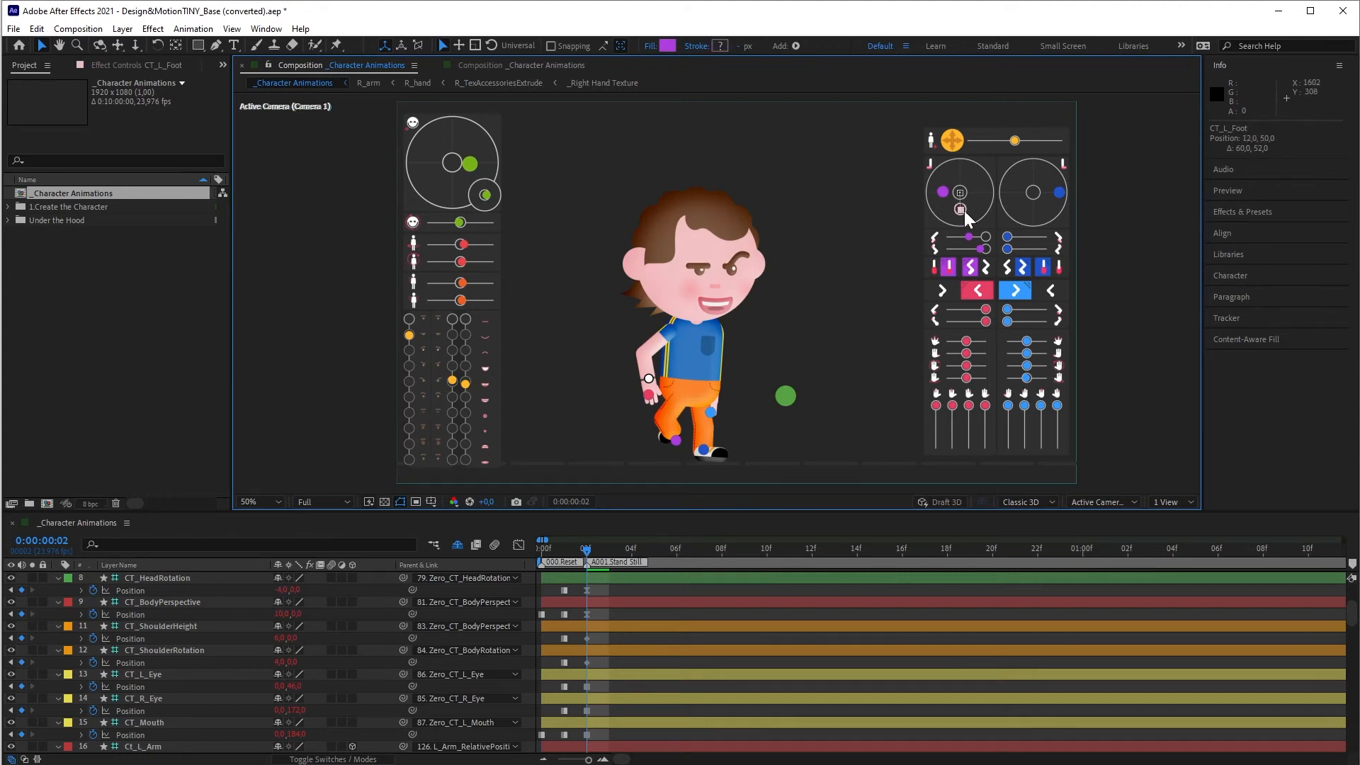
left_click(937, 270)
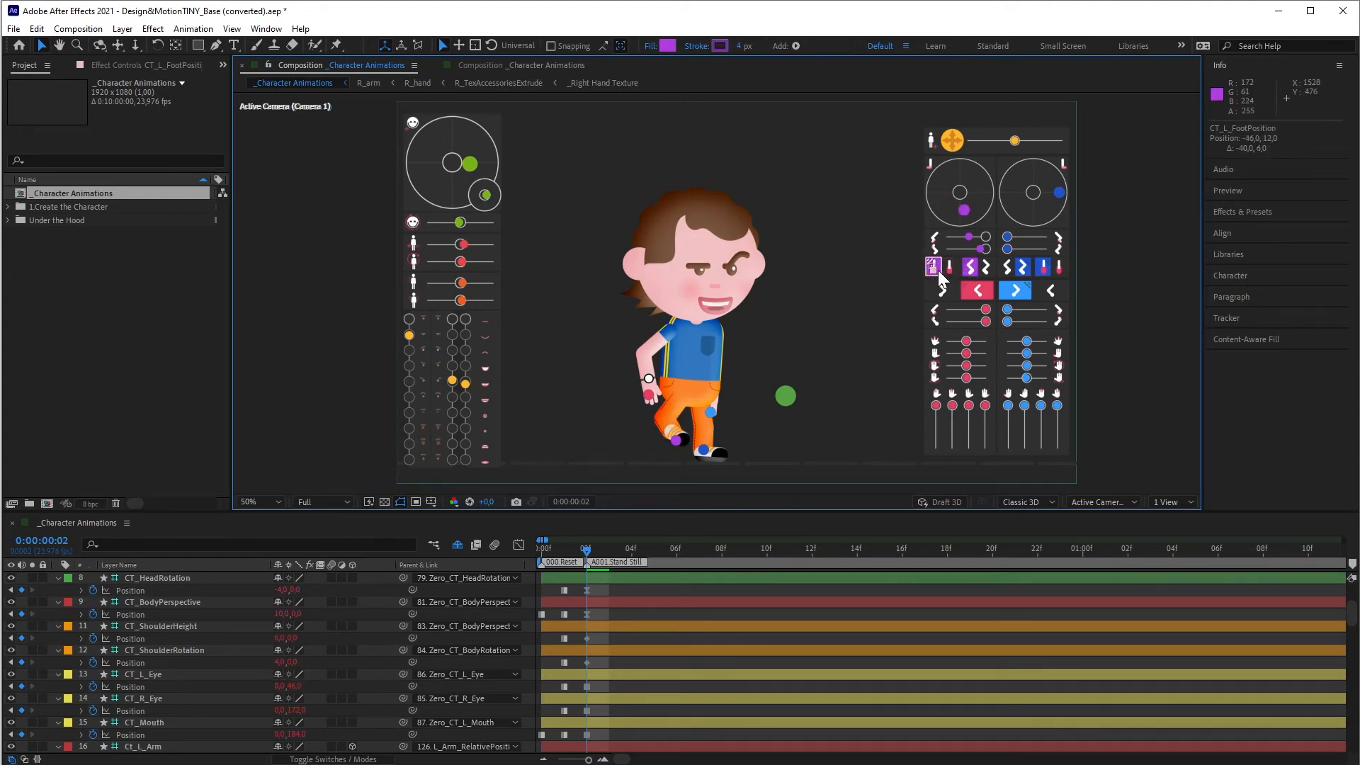
Flip CT_L_LegDirection to about 44 and move Ct_L_Leg to about -77, -14
left_click(677, 441)
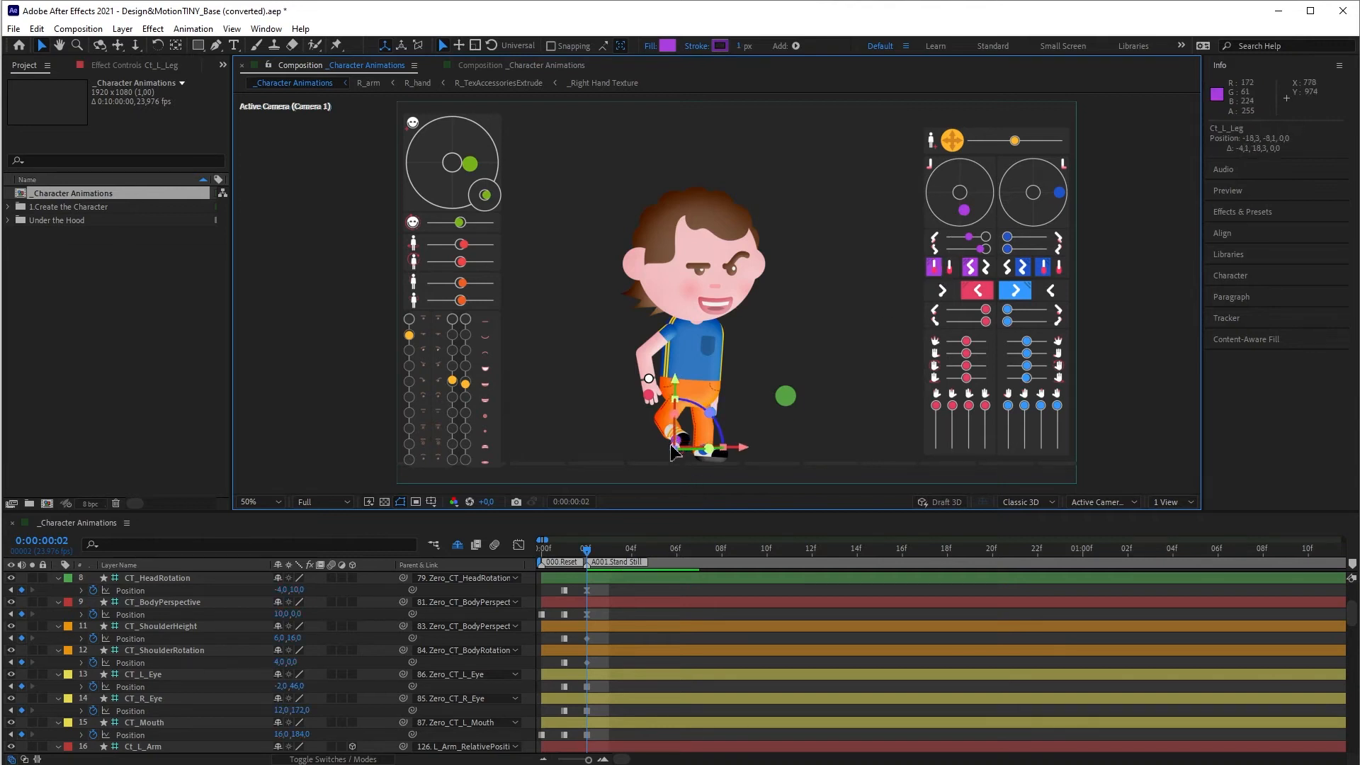
left_click(971, 269)
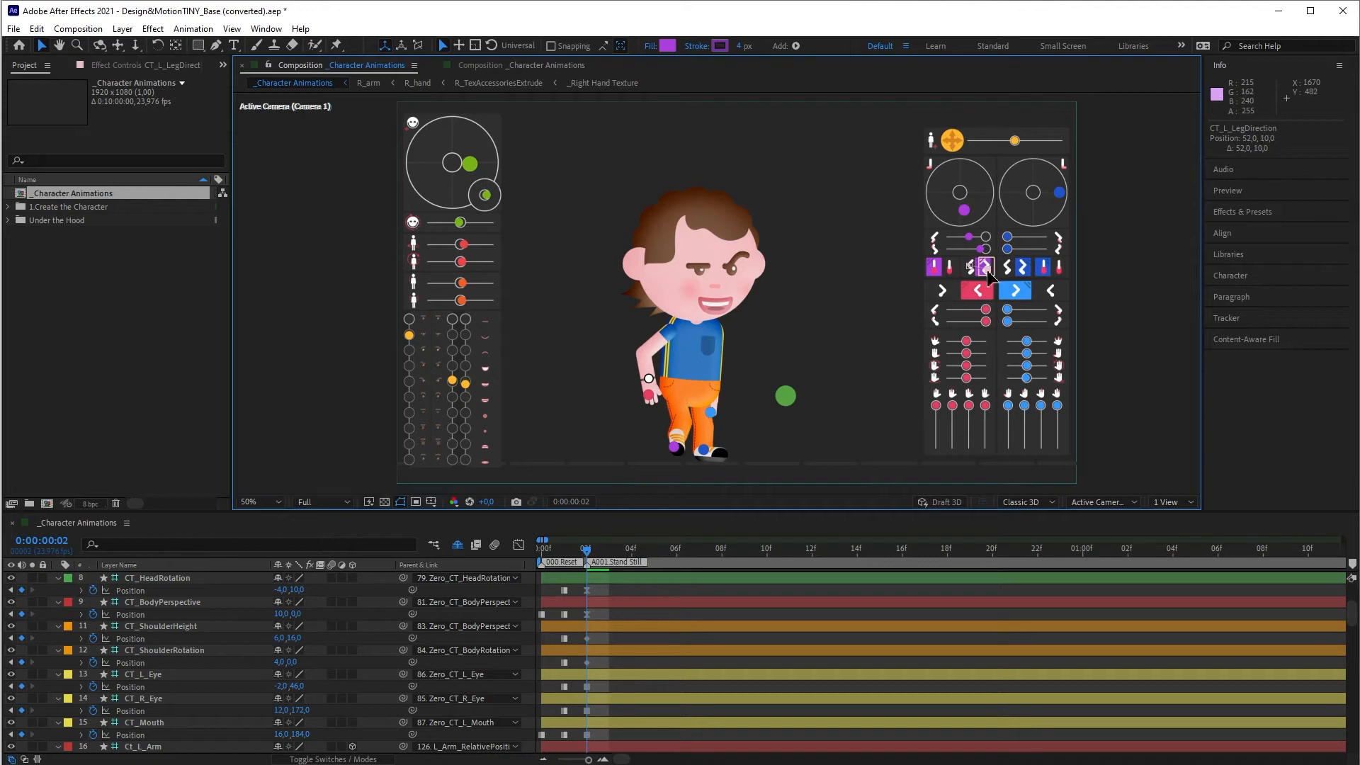
mouse_move(989, 275)
left_mouse_down()
mouse_move(968, 277)
mouse_move(983, 286)
left_mouse_up()
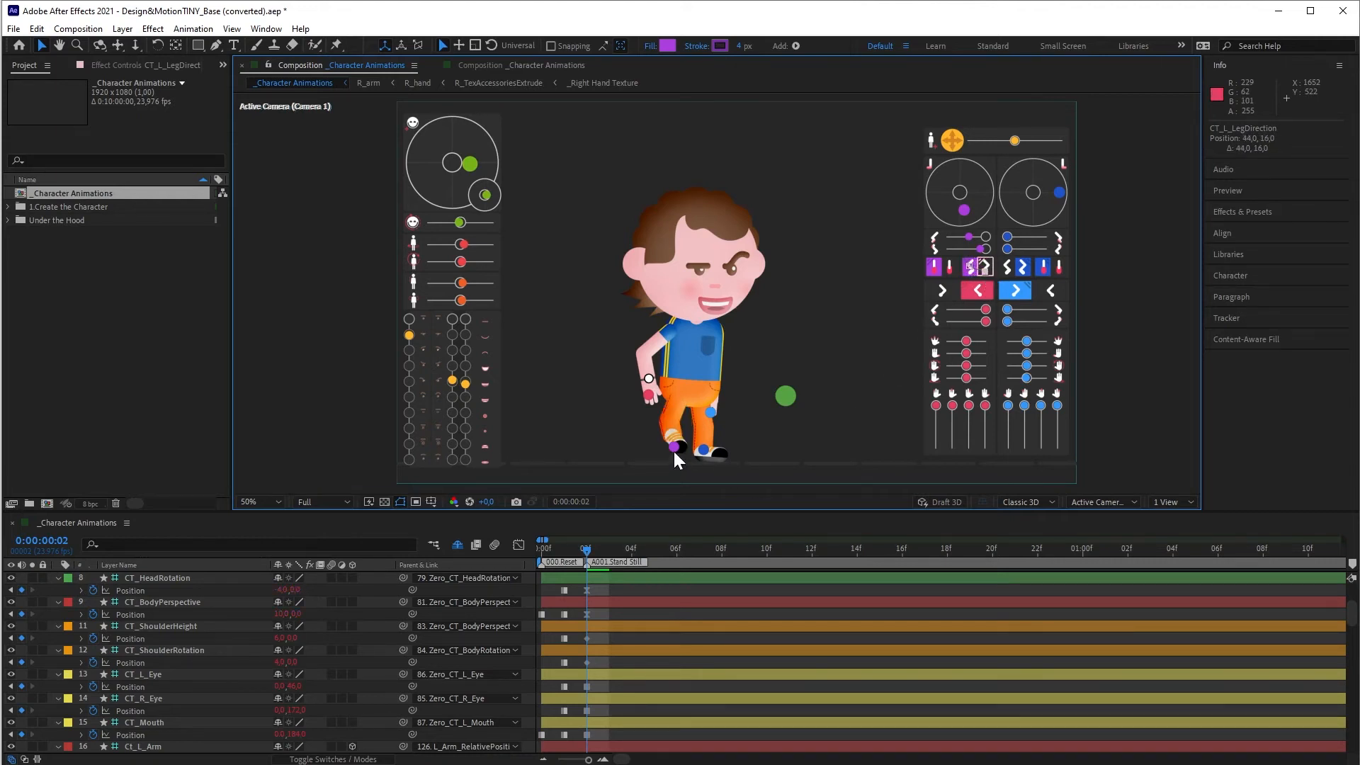
left_click_drag(674, 447, 664, 414)
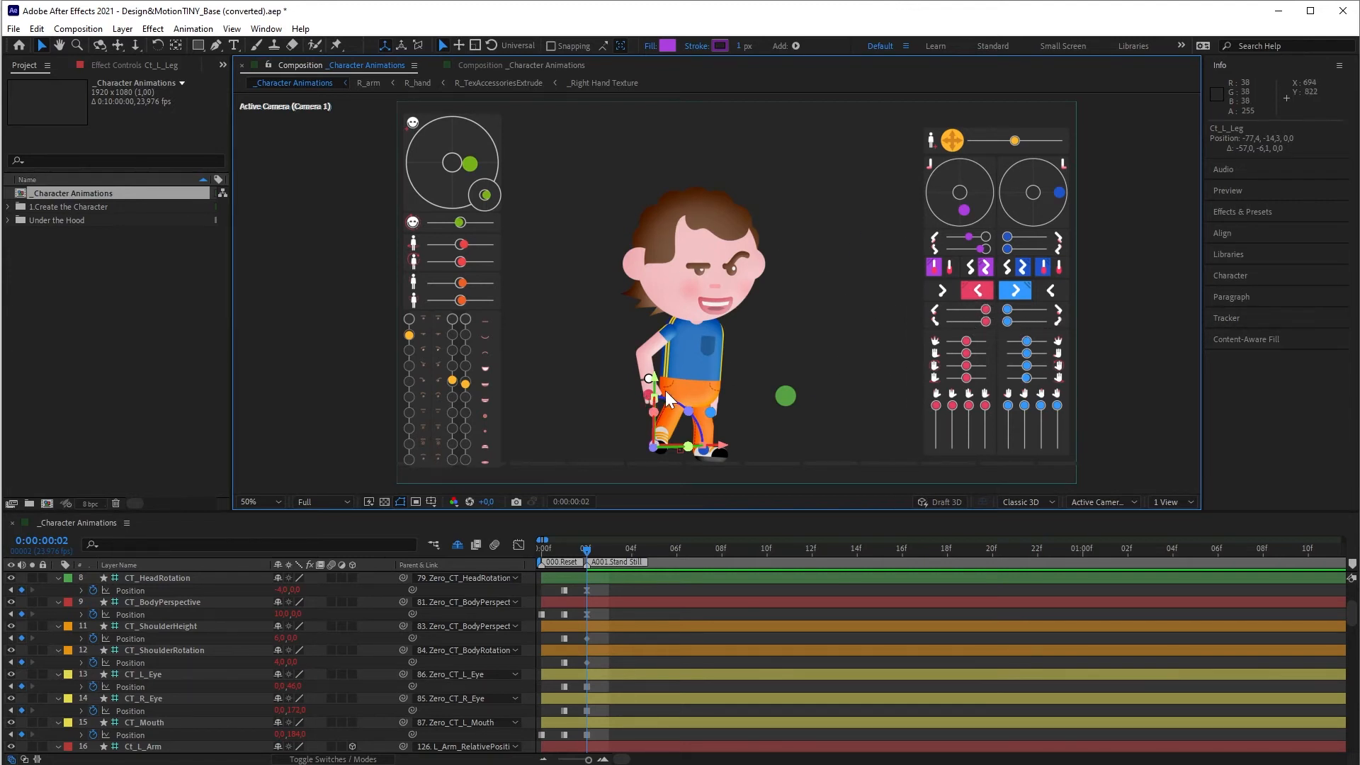
Flip CT_L_ArmDirection to about -8 and raise Ct_L_Arm to about -214, -253
left_click(641, 398)
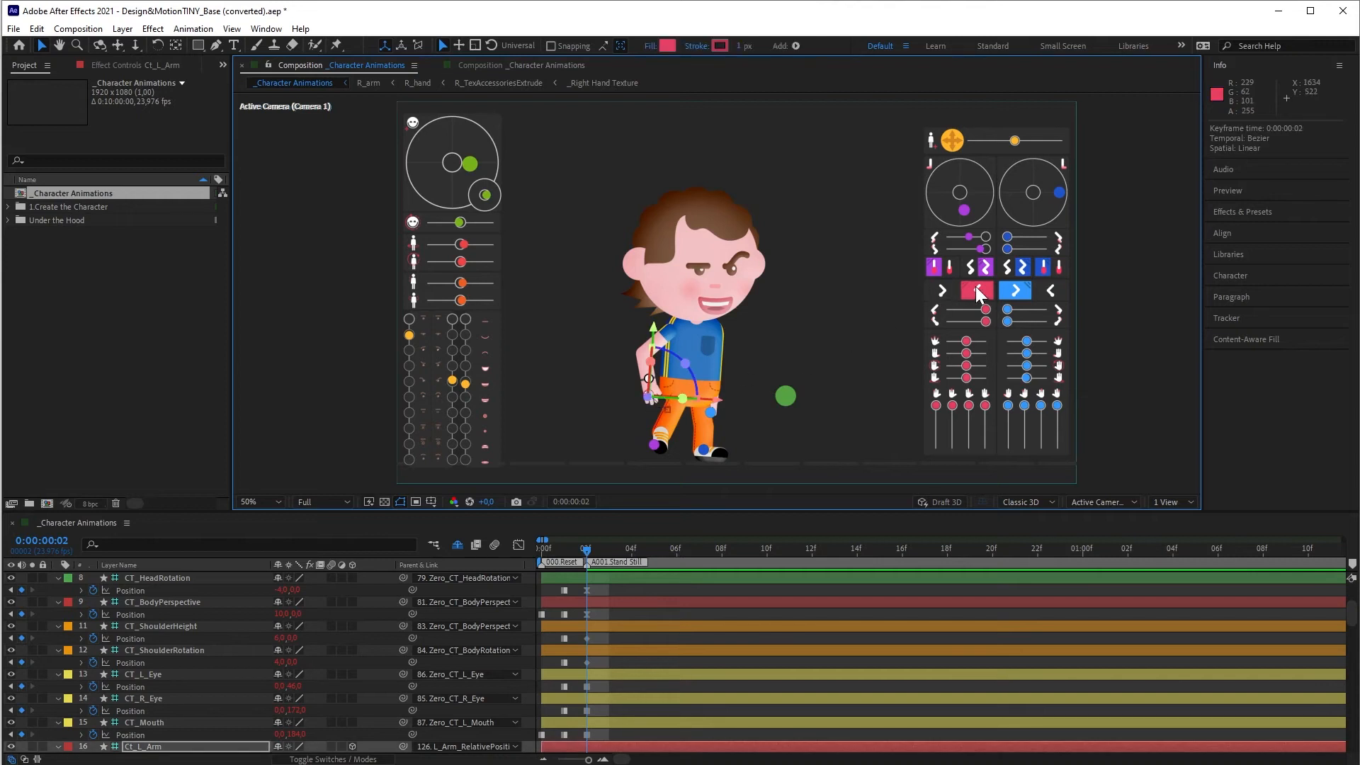
left_click_drag(976, 288, 939, 290)
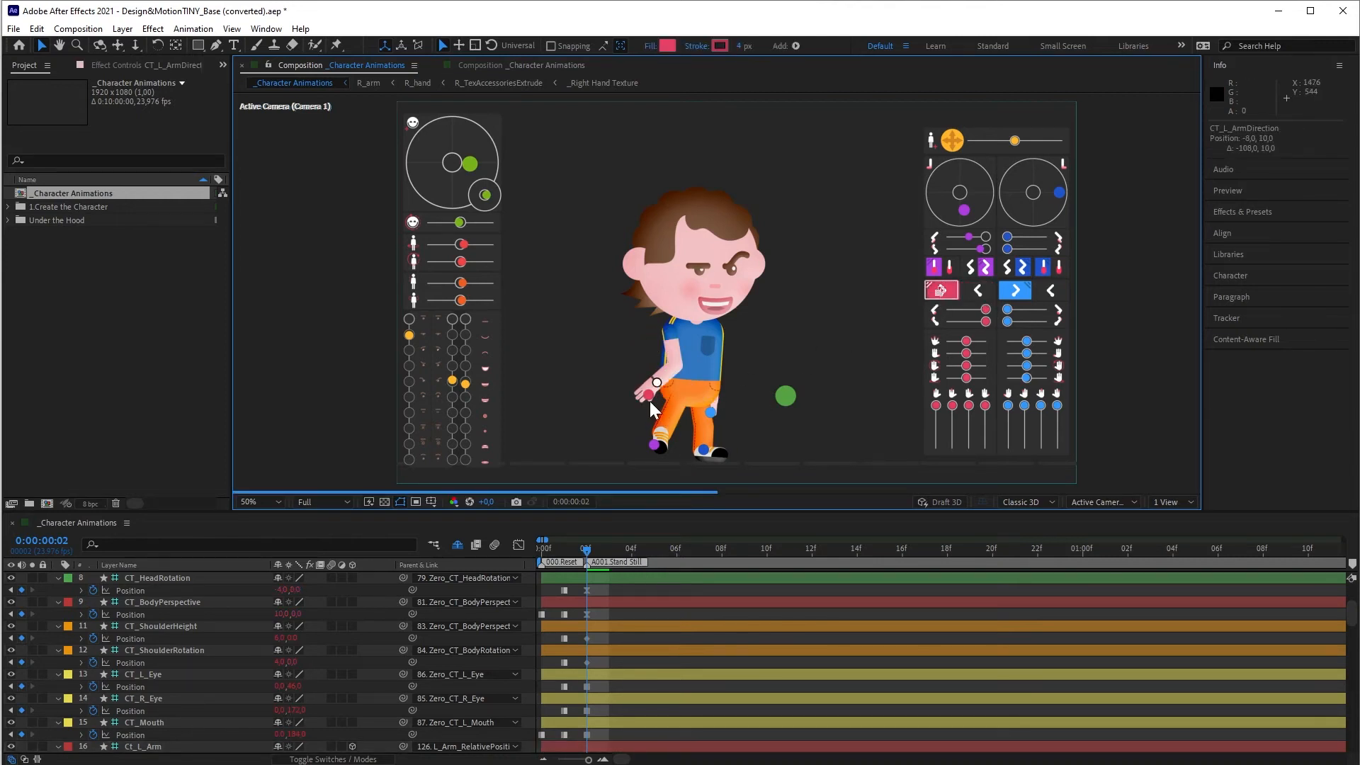
left_click_drag(652, 398, 599, 319)
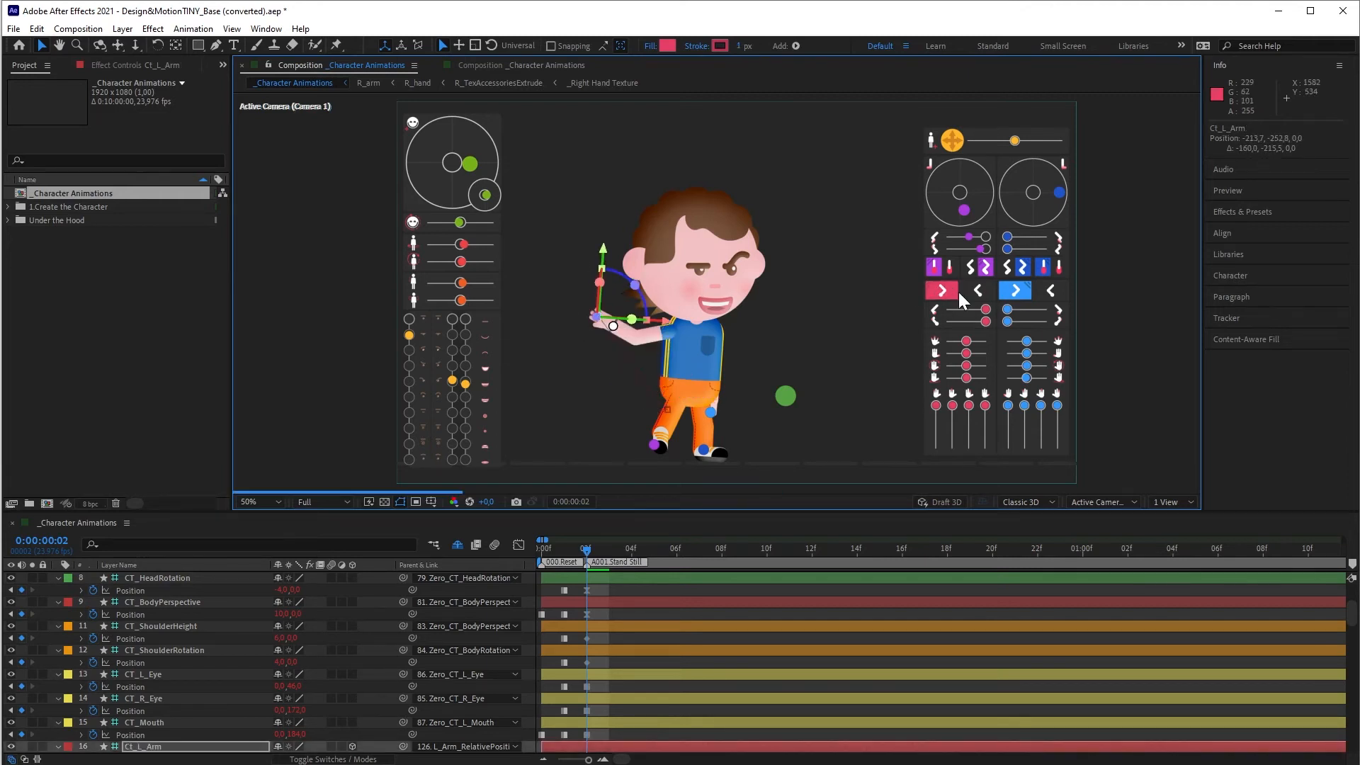
left_click(1128, 291)
Set CT_L_ArmPerspective to about -2 and CT_L_ThumbRotation to about 36, rotate the left hand, and lower its four finger controllers, with CT_L_F1 at about 60
mouse_move(986, 312)
left_mouse_down()
mouse_move(962, 309)
mouse_move(987, 318)
left_mouse_up()
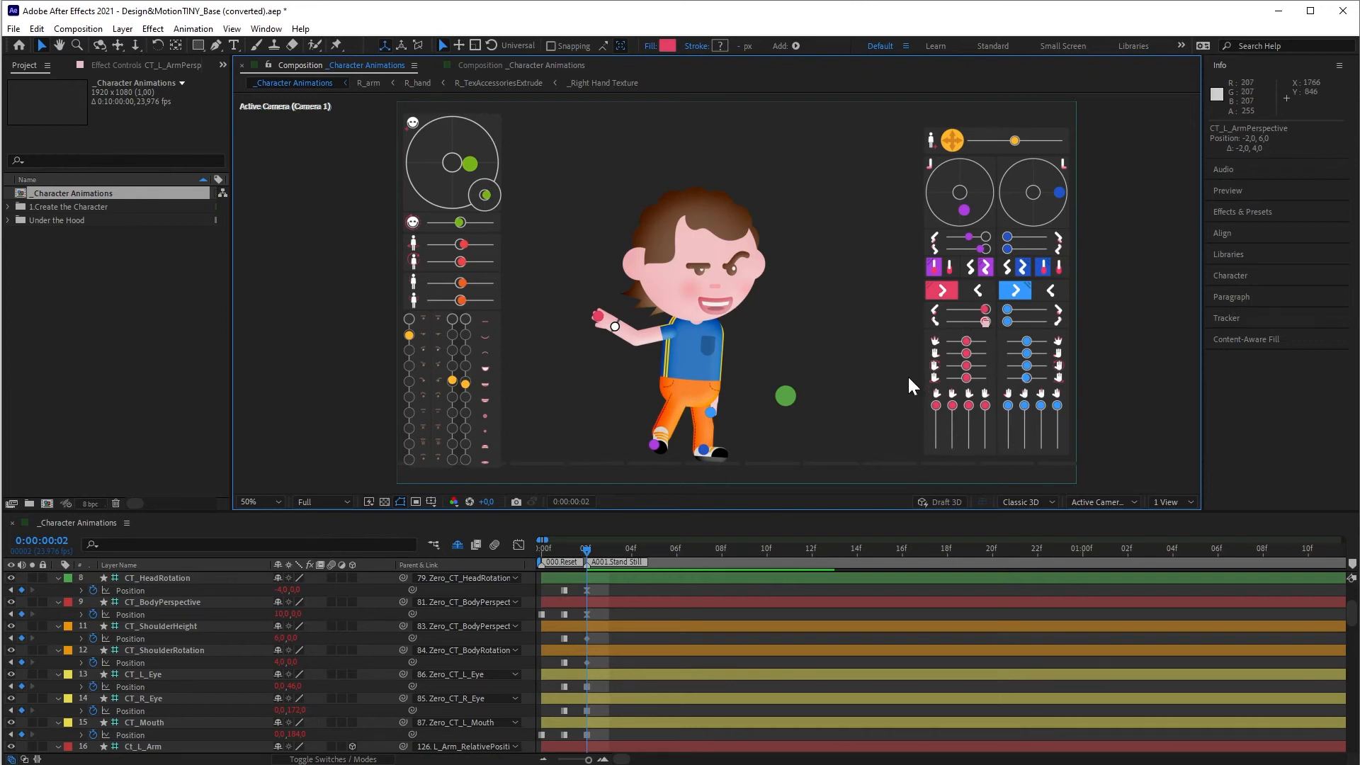
mouse_move(964, 345)
left_mouse_down()
mouse_move(981, 346)
mouse_move(966, 347)
mouse_move(975, 365)
mouse_move(954, 365)
mouse_move(972, 378)
mouse_move(958, 381)
mouse_move(973, 341)
mouse_move(979, 354)
left_mouse_up()
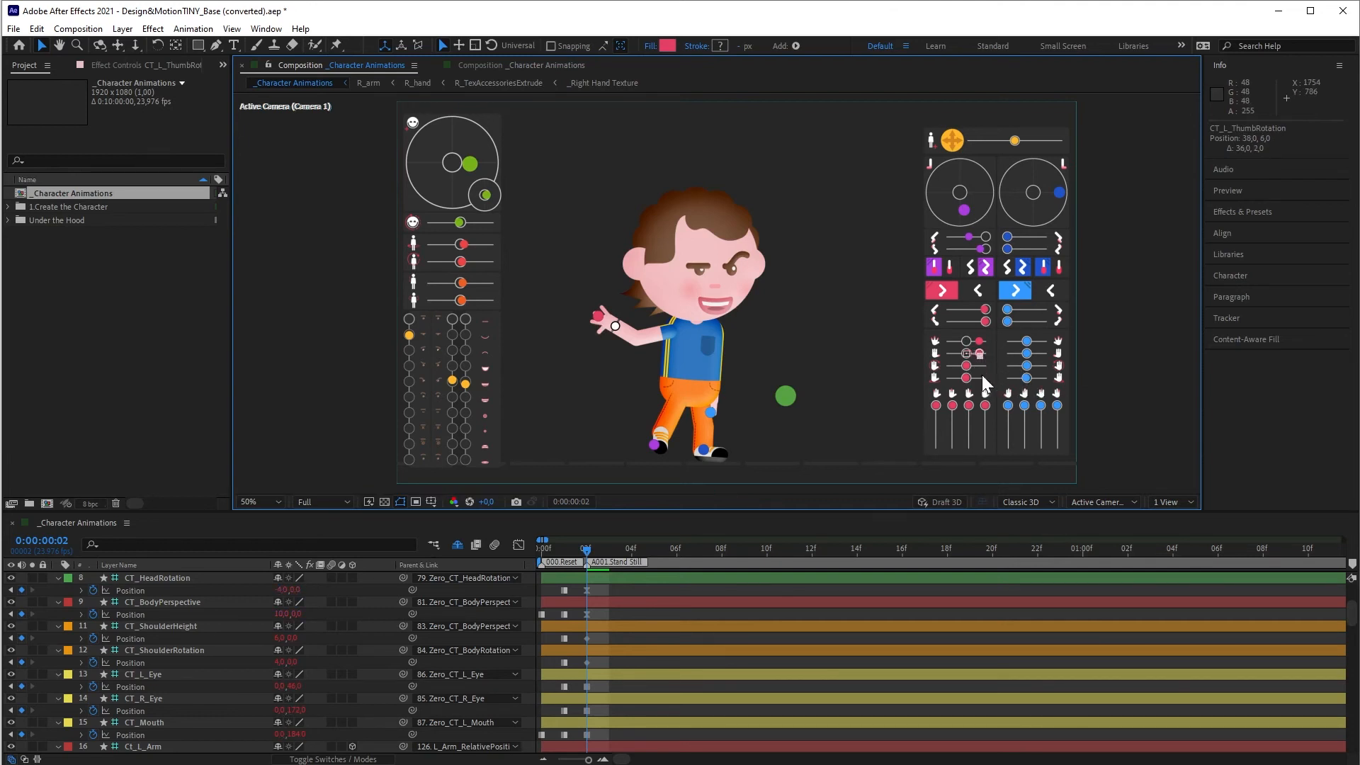
left_click_drag(937, 405, 987, 430)
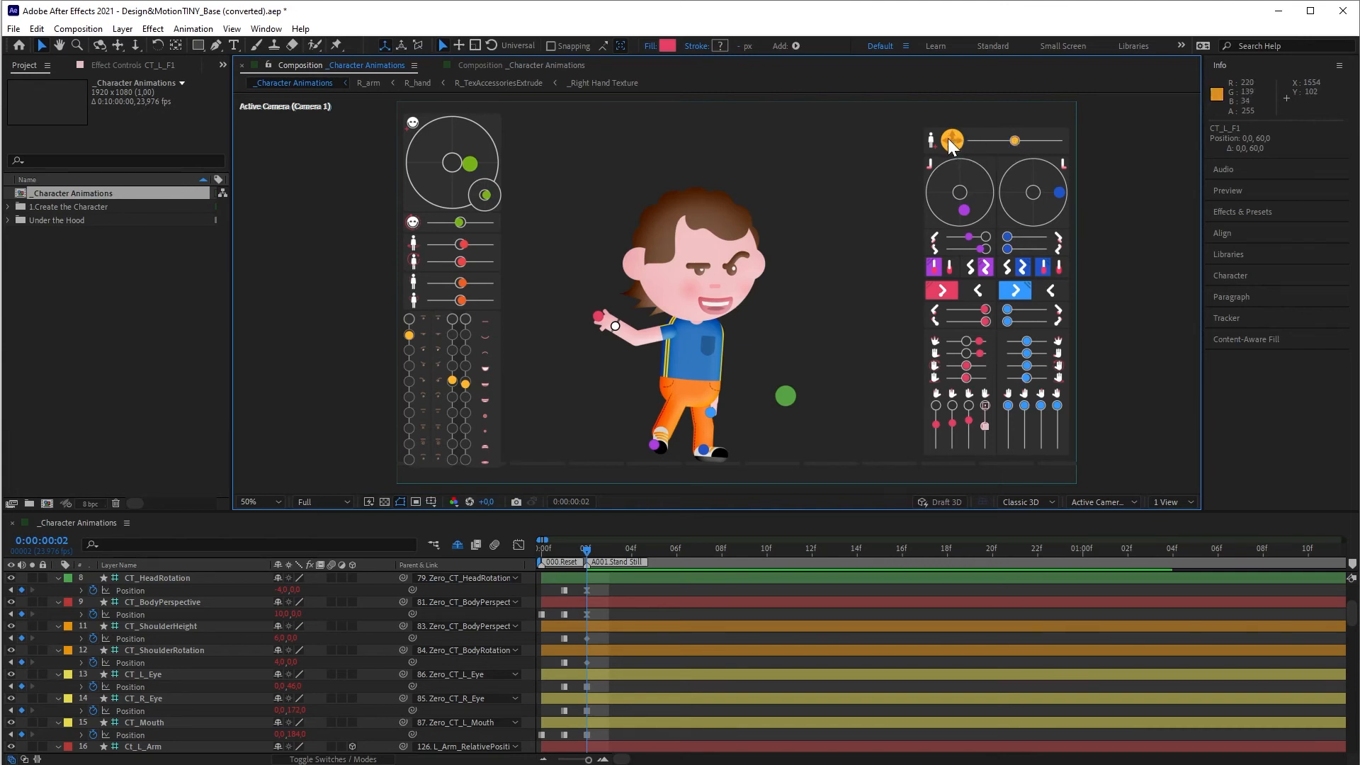
Shift the whole character with Ct_All, then try CT_AllZ at about -70 and set it to about 4
left_click_drag(952, 146, 924, 142)
left_click(1126, 140)
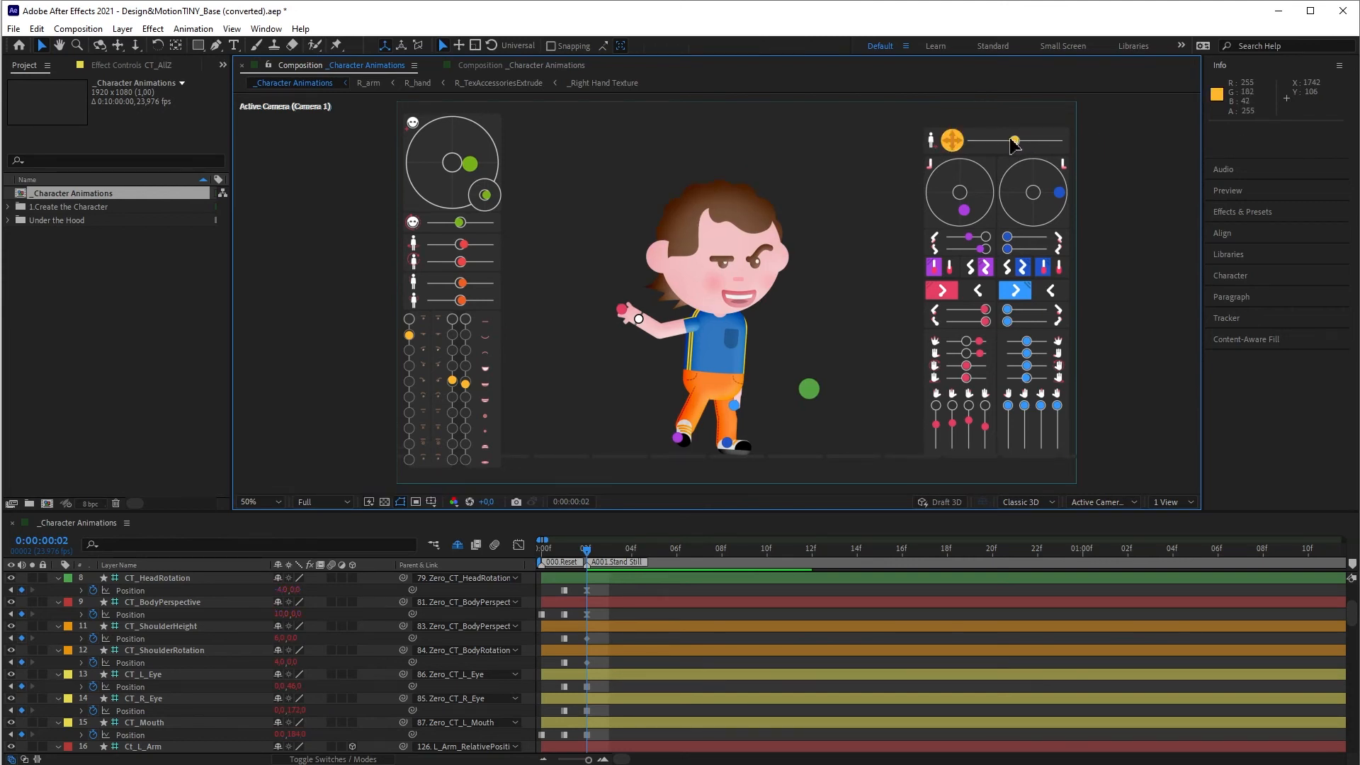
left_click_drag(1013, 140, 1001, 142)
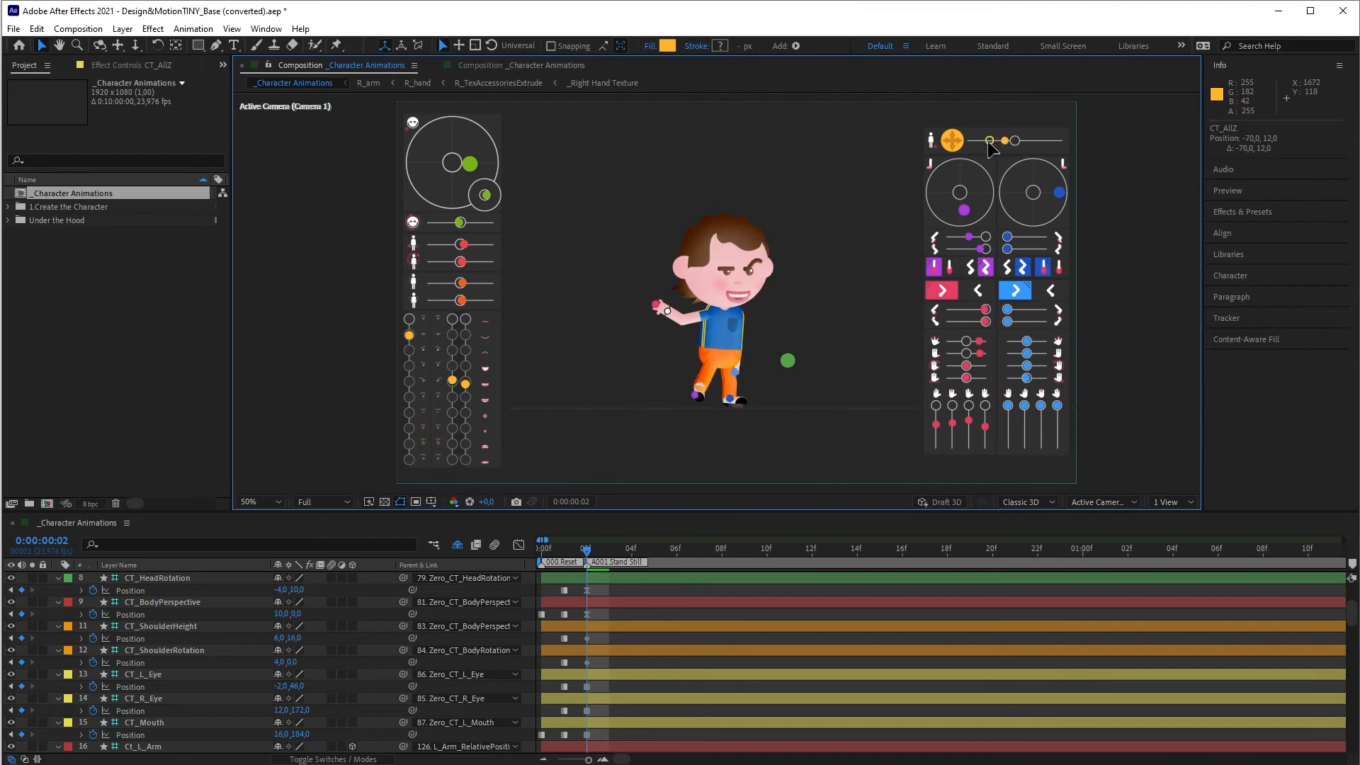
left_click_drag(1006, 142, 1015, 143)
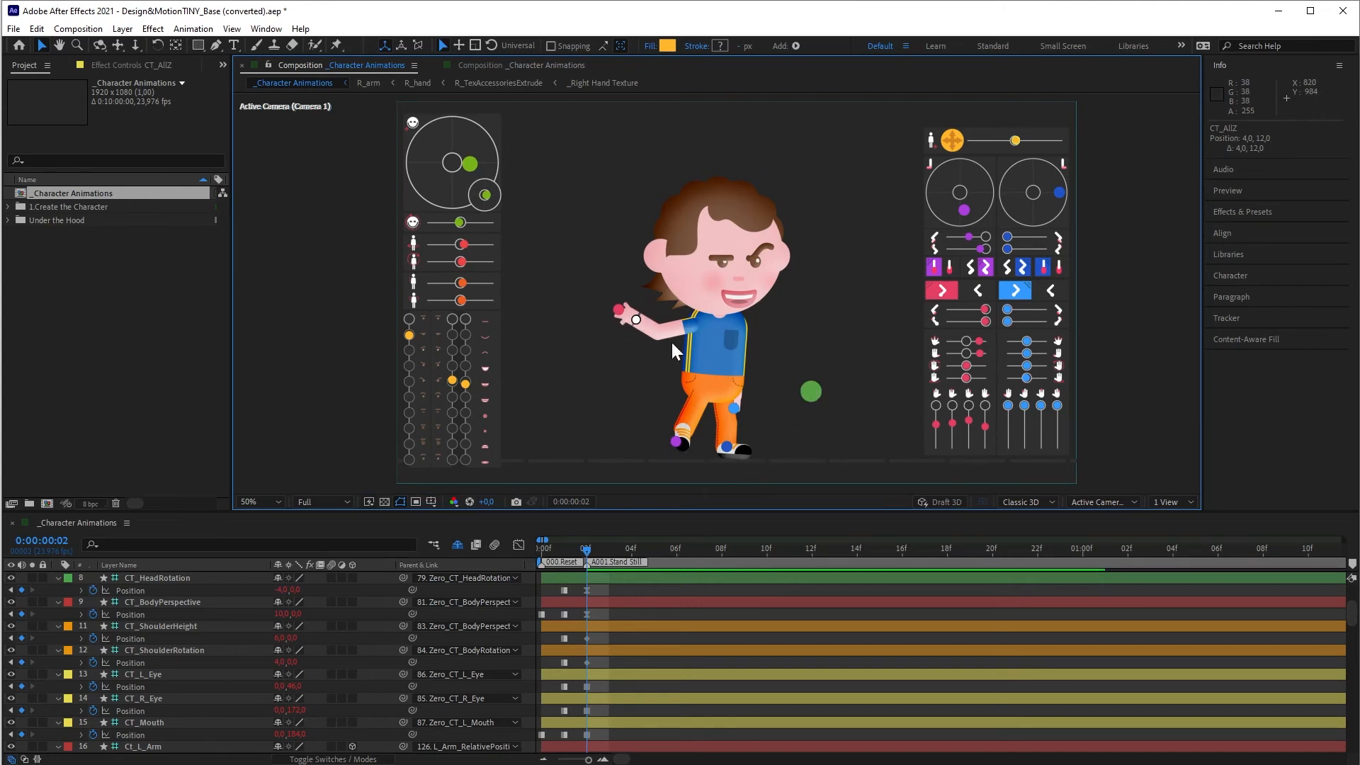
Move Ct_R_Arm to about 127, -172, Ct_R_Leg to about 28, -36 and Ct_Body to about 137, -316
left_click_drag(734, 410, 781, 348)
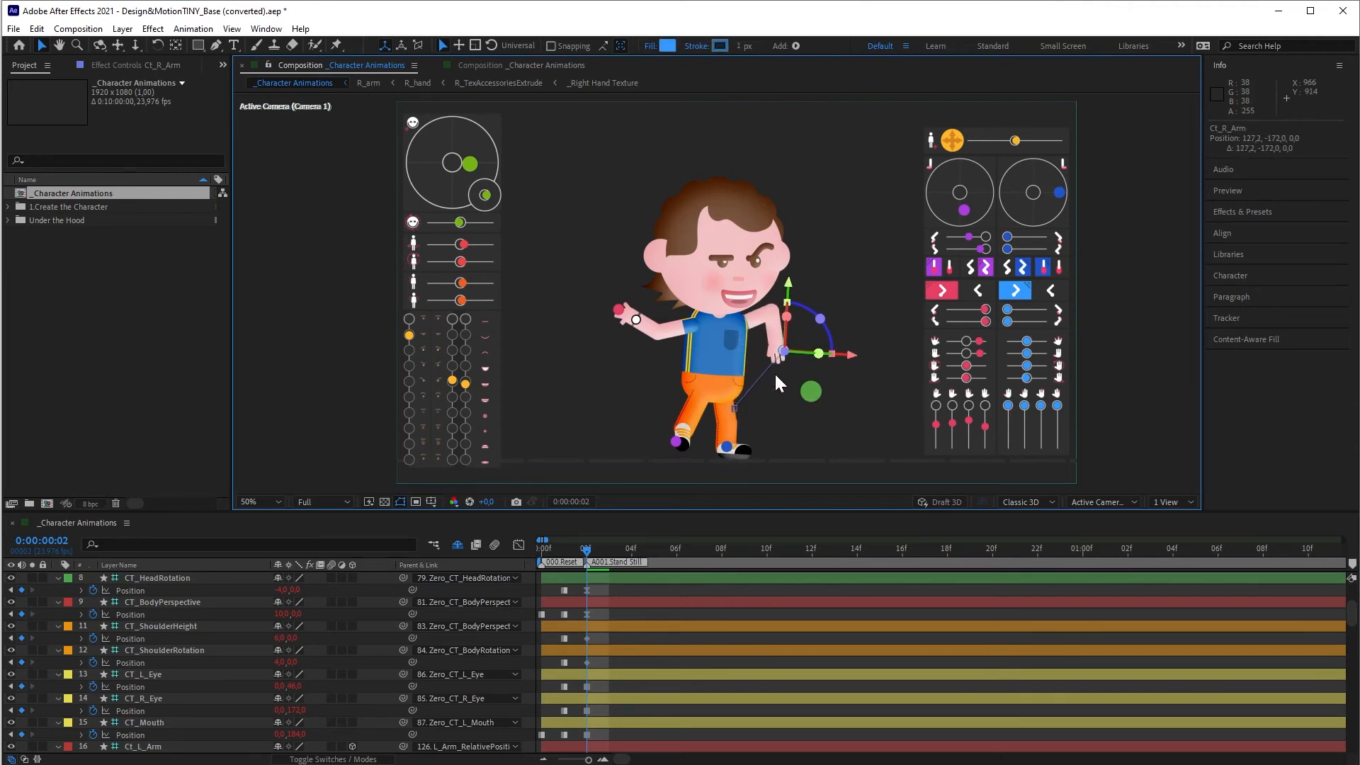
left_click(738, 433)
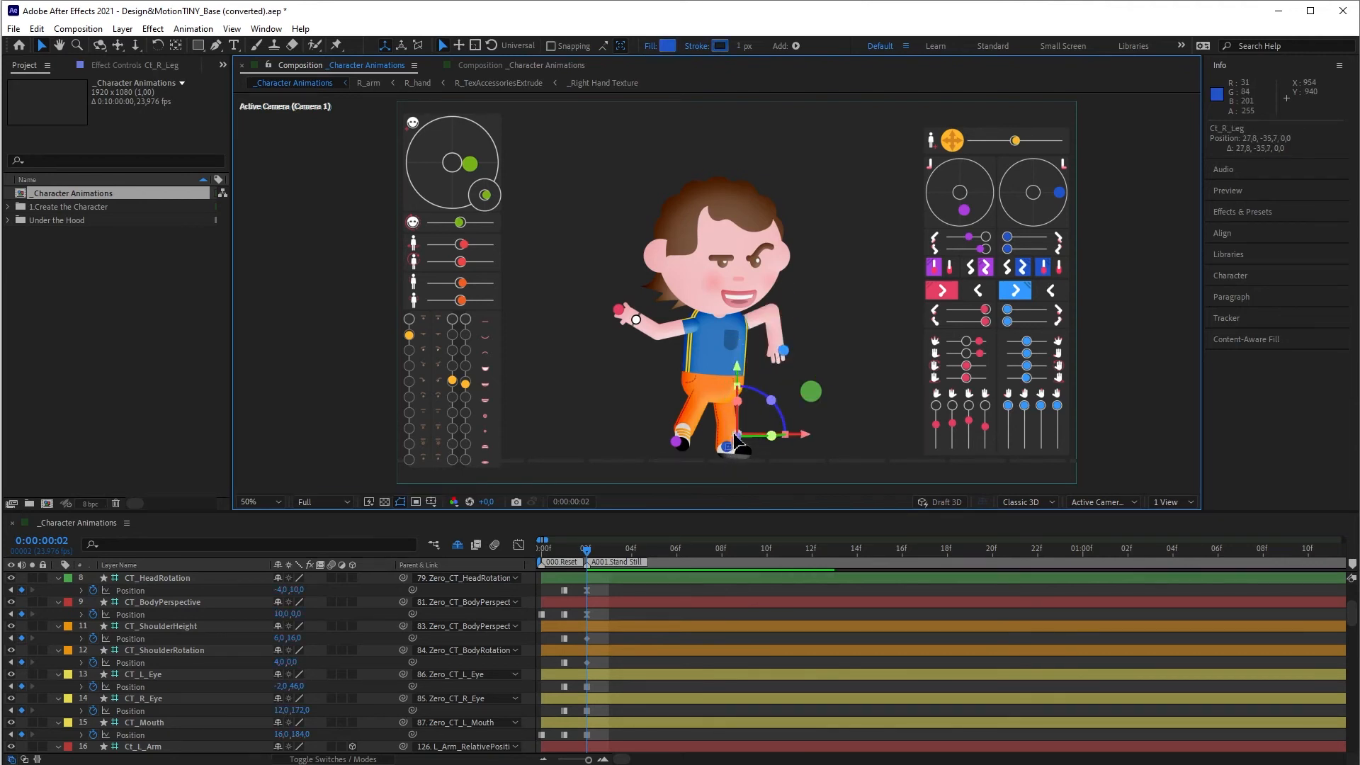
left_click(809, 390)
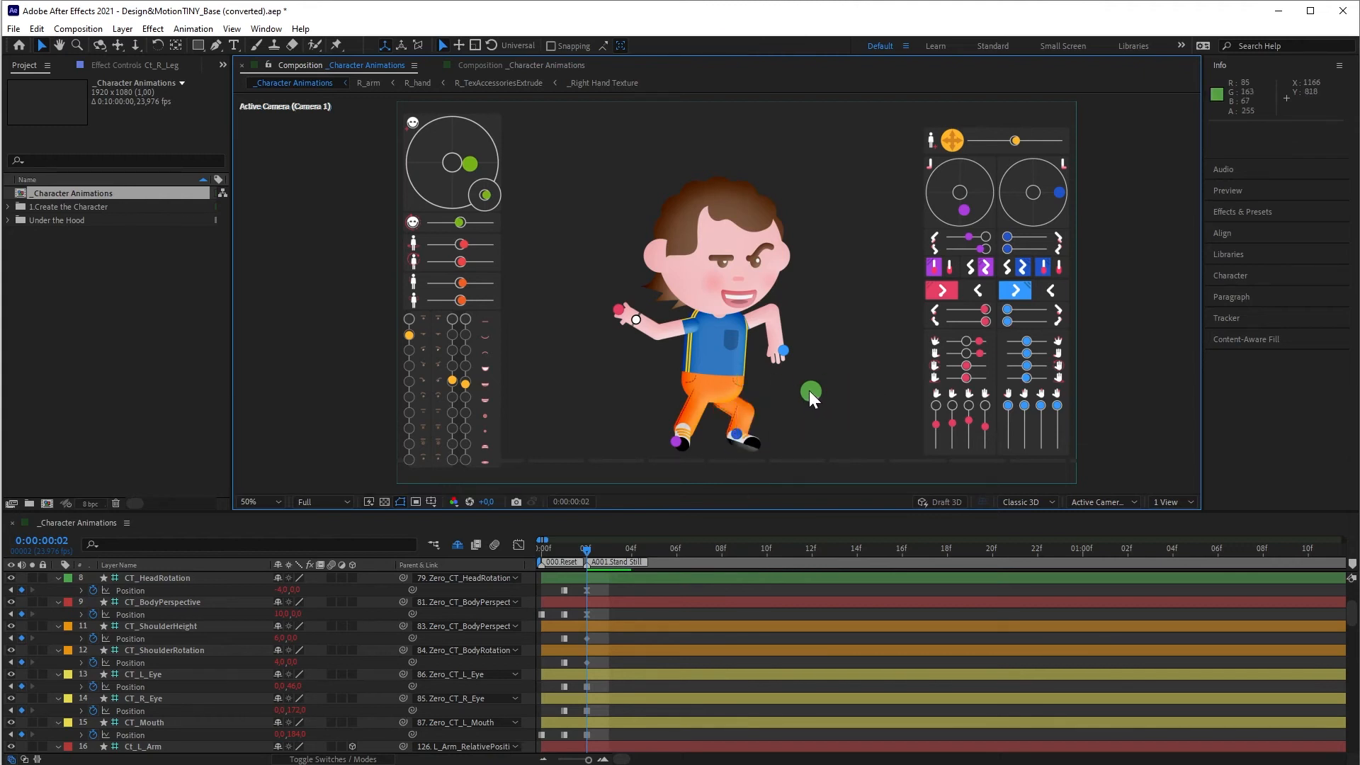
mouse_move(809, 404)
left_mouse_down()
mouse_move(794, 406)
mouse_move(804, 394)
left_mouse_up()
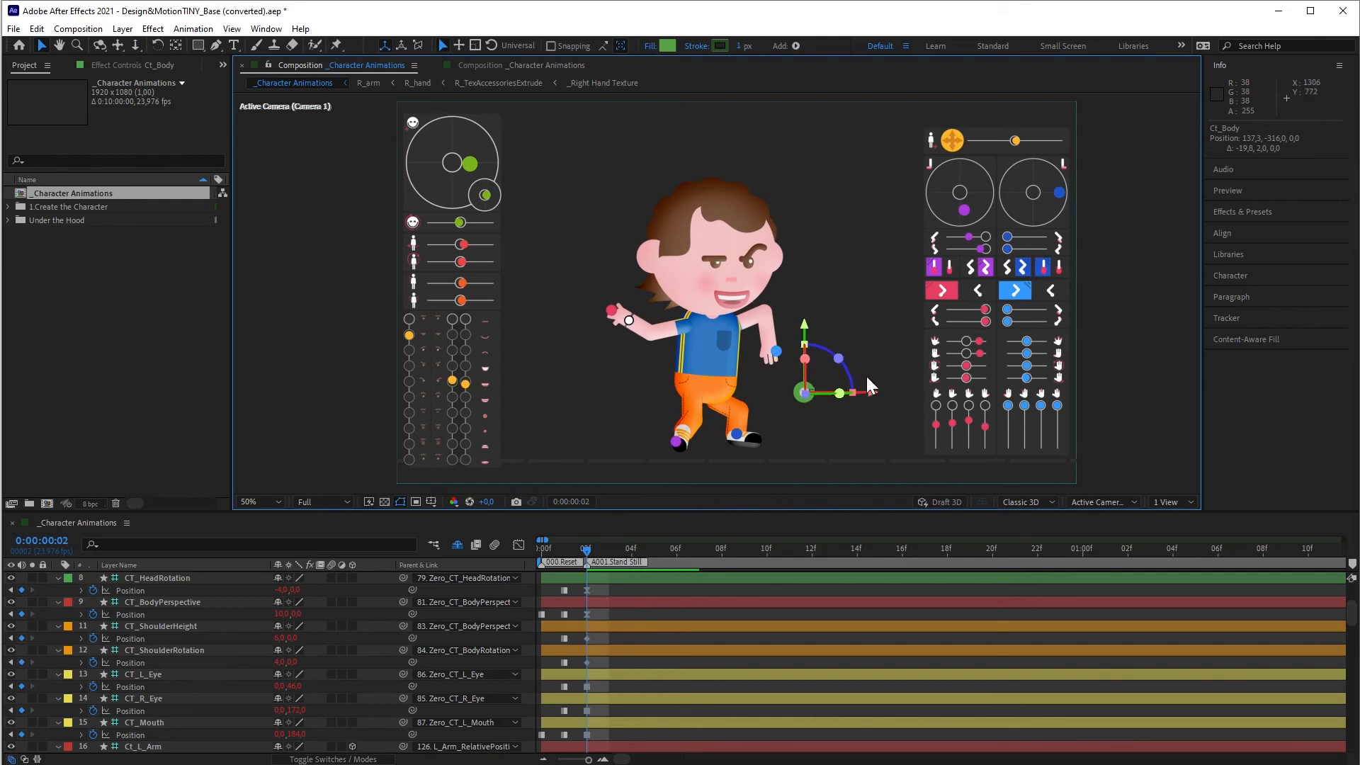
left_click(777, 352)
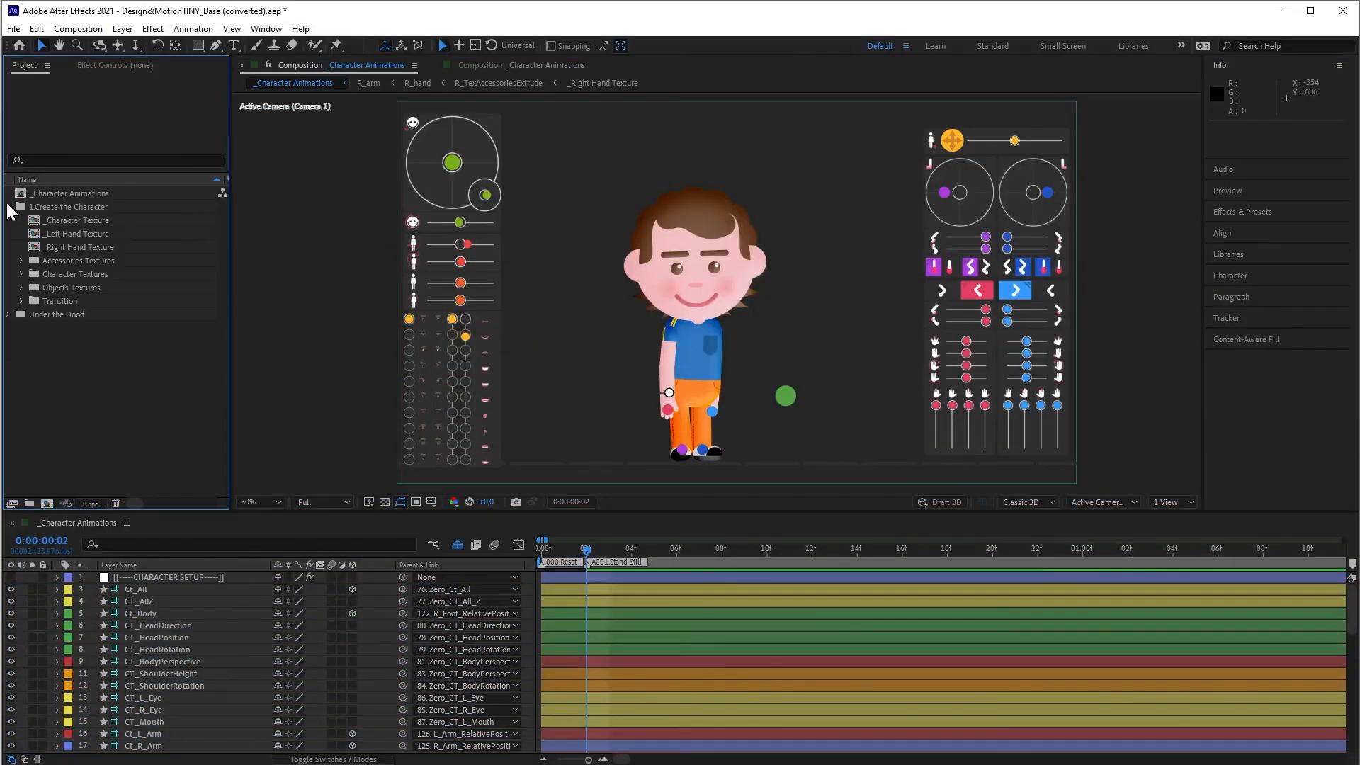
Expand the Transition folder and import CHARTINY_023-Girl.ai from the kit's Textures/Characters folder
left_click(63, 301)
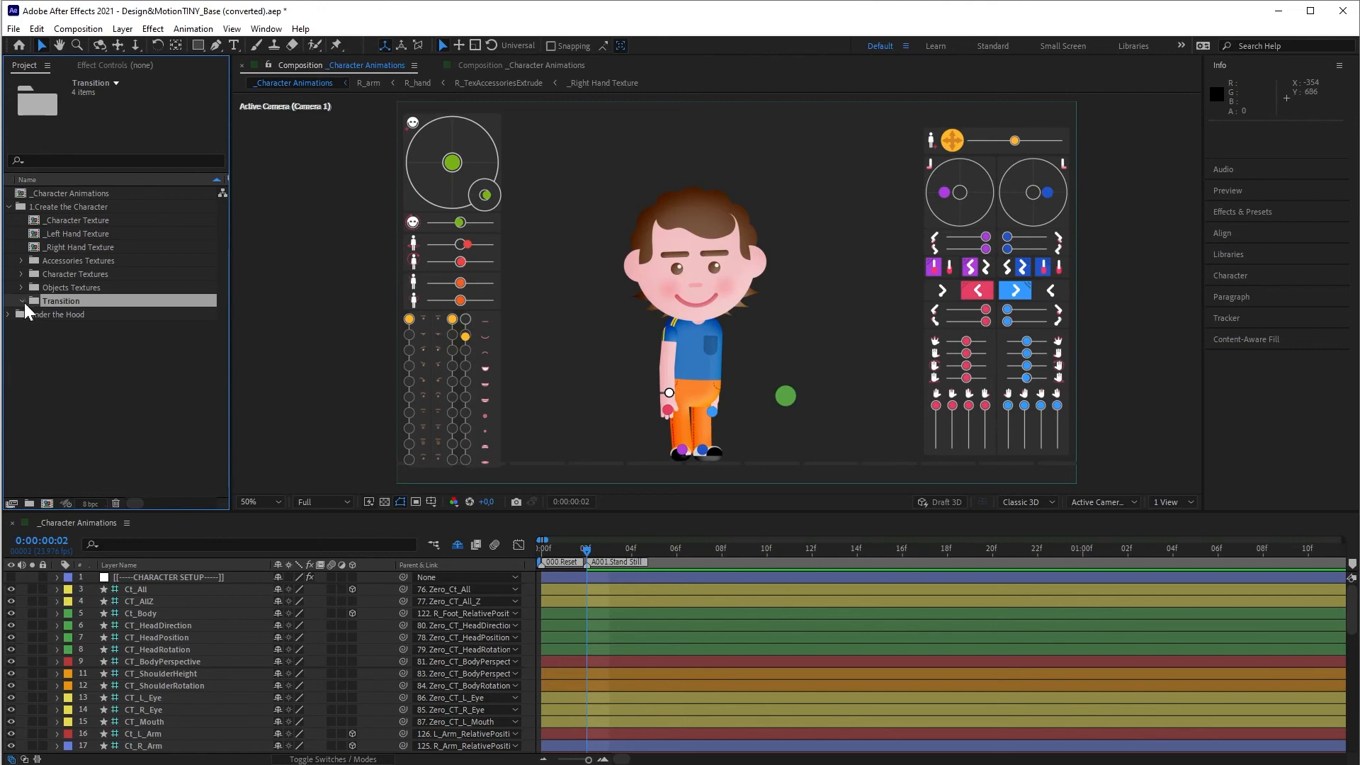
left_click(22, 301)
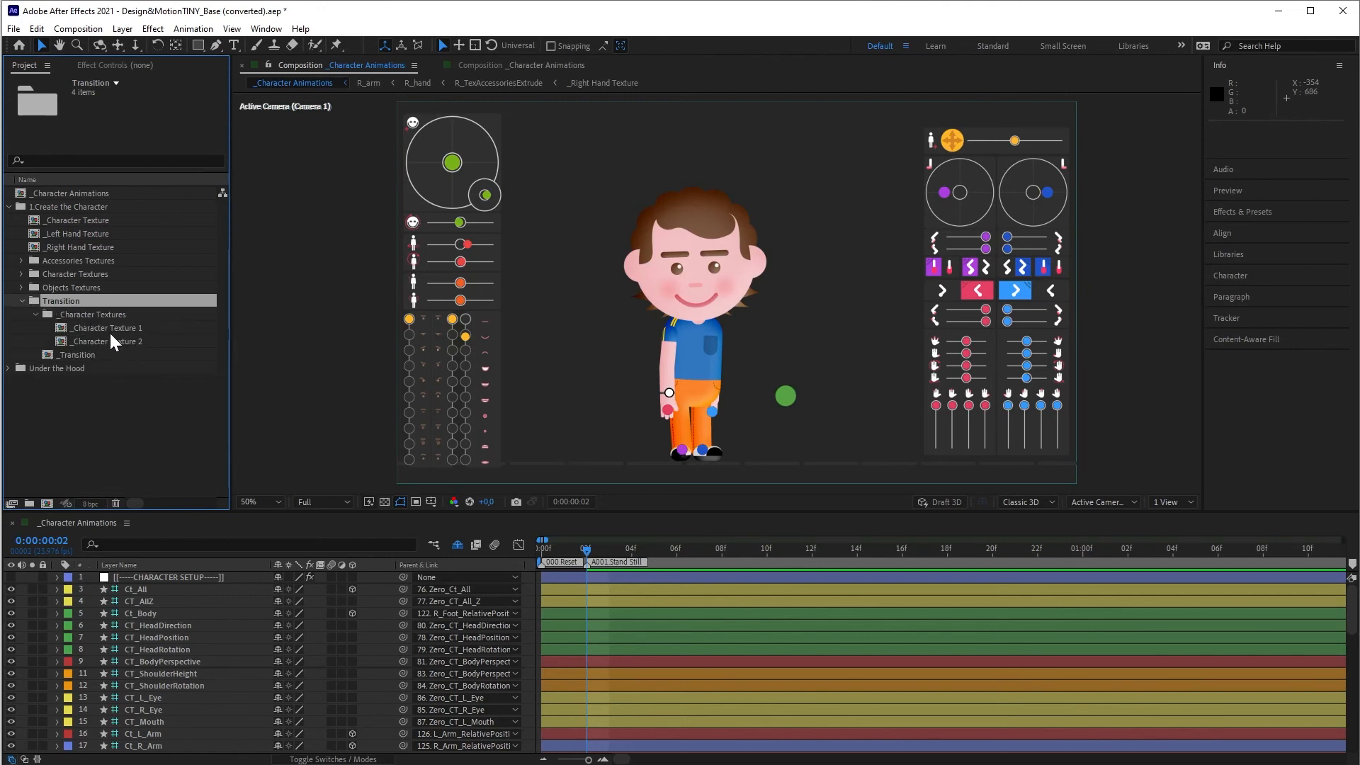
double_click(135, 420)
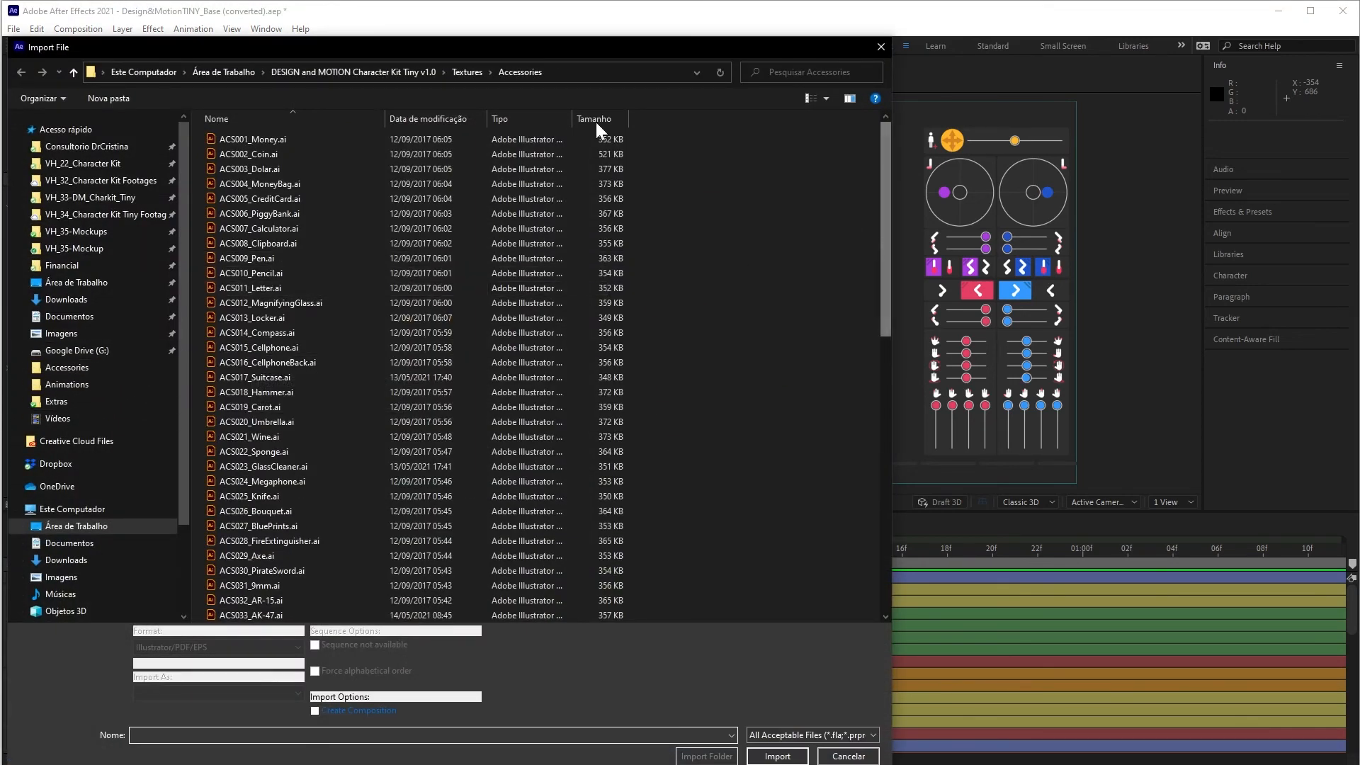
left_click(467, 71)
double_click(255, 172)
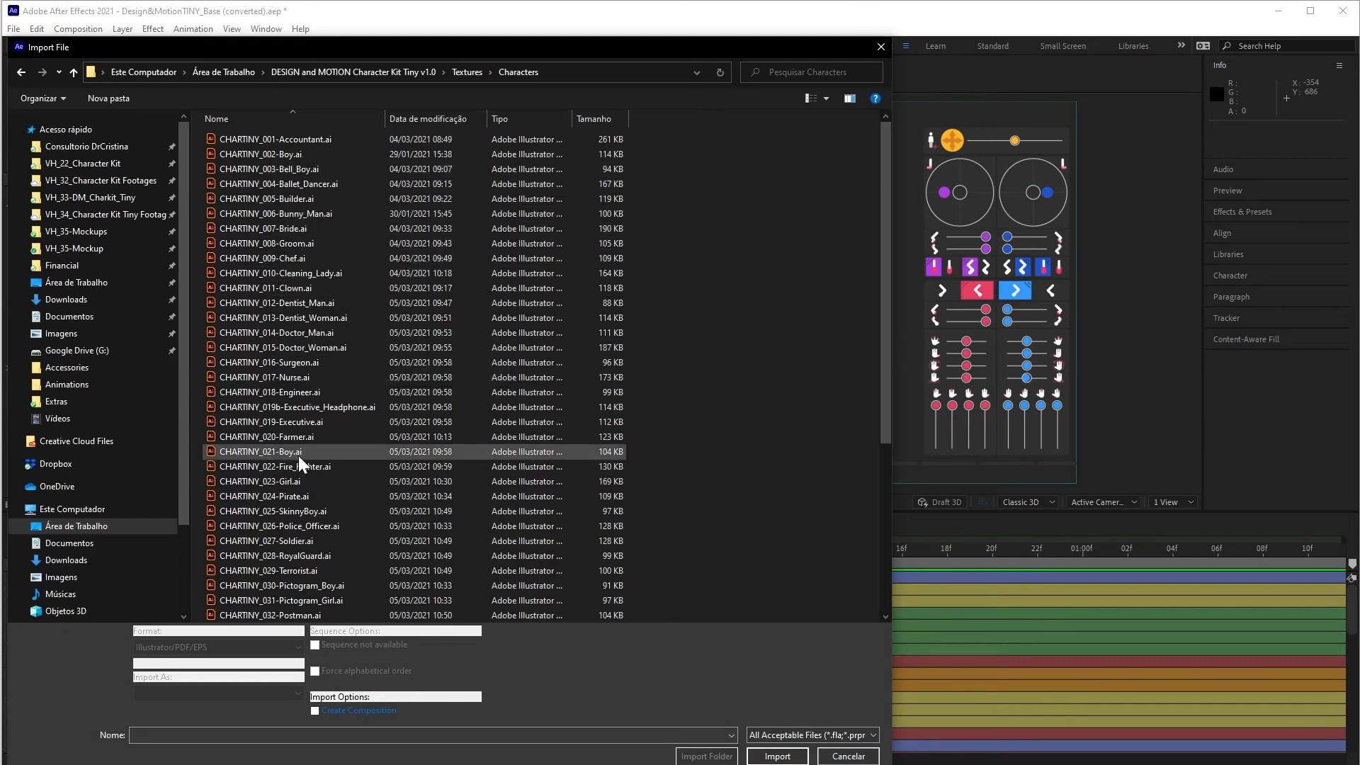
left_click(291, 482)
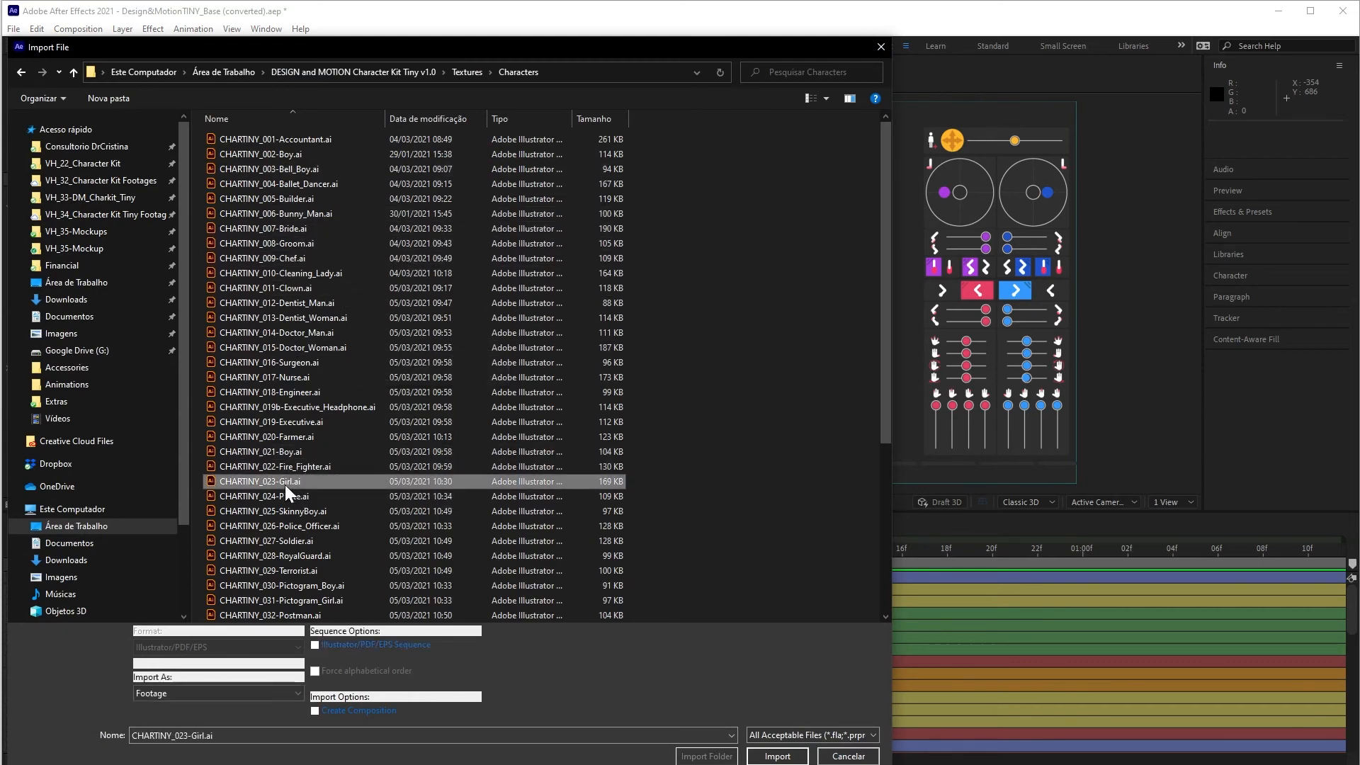
left_click(777, 756)
left_click(685, 452)
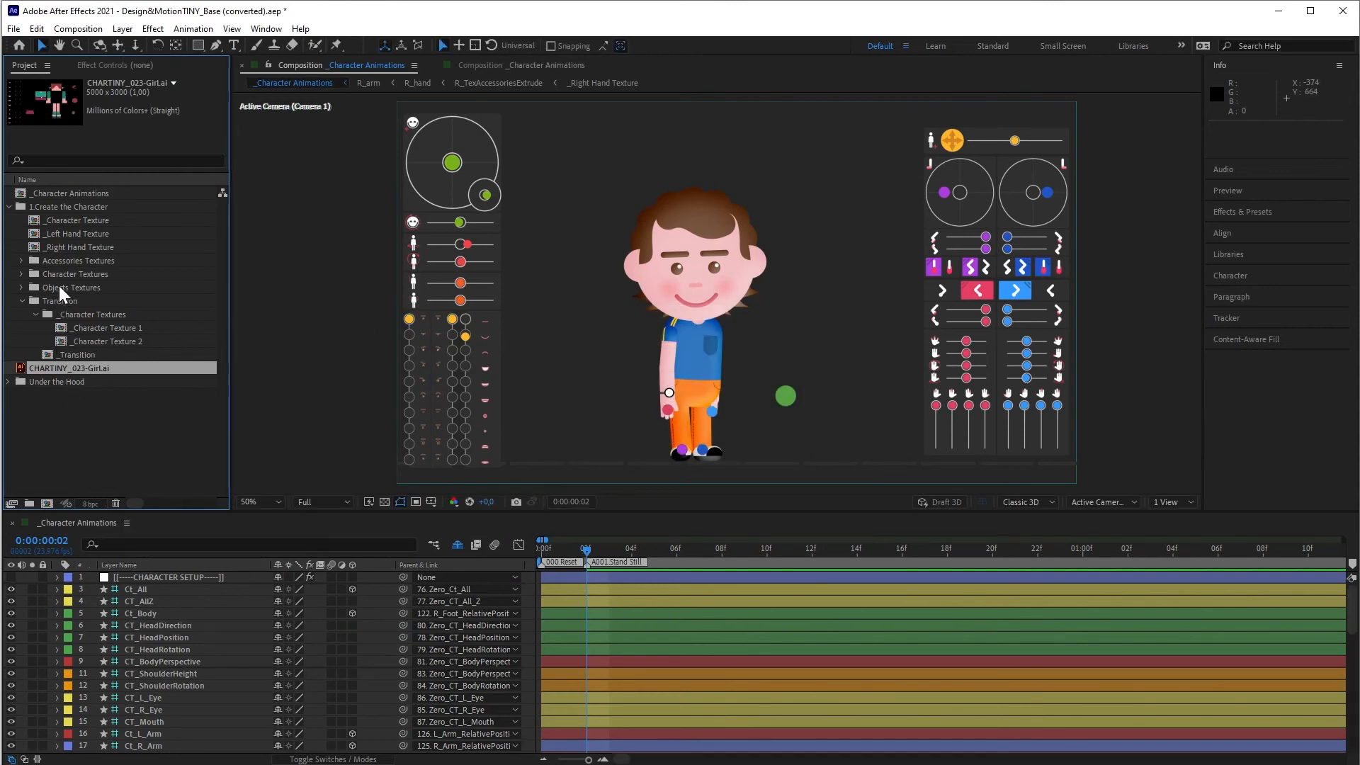
Expand Character Textures, open the _Character Texture composition, and trim the CHARTINY_002-Boy.ai layer's end at about 0:00:01:02
left_click(21, 274)
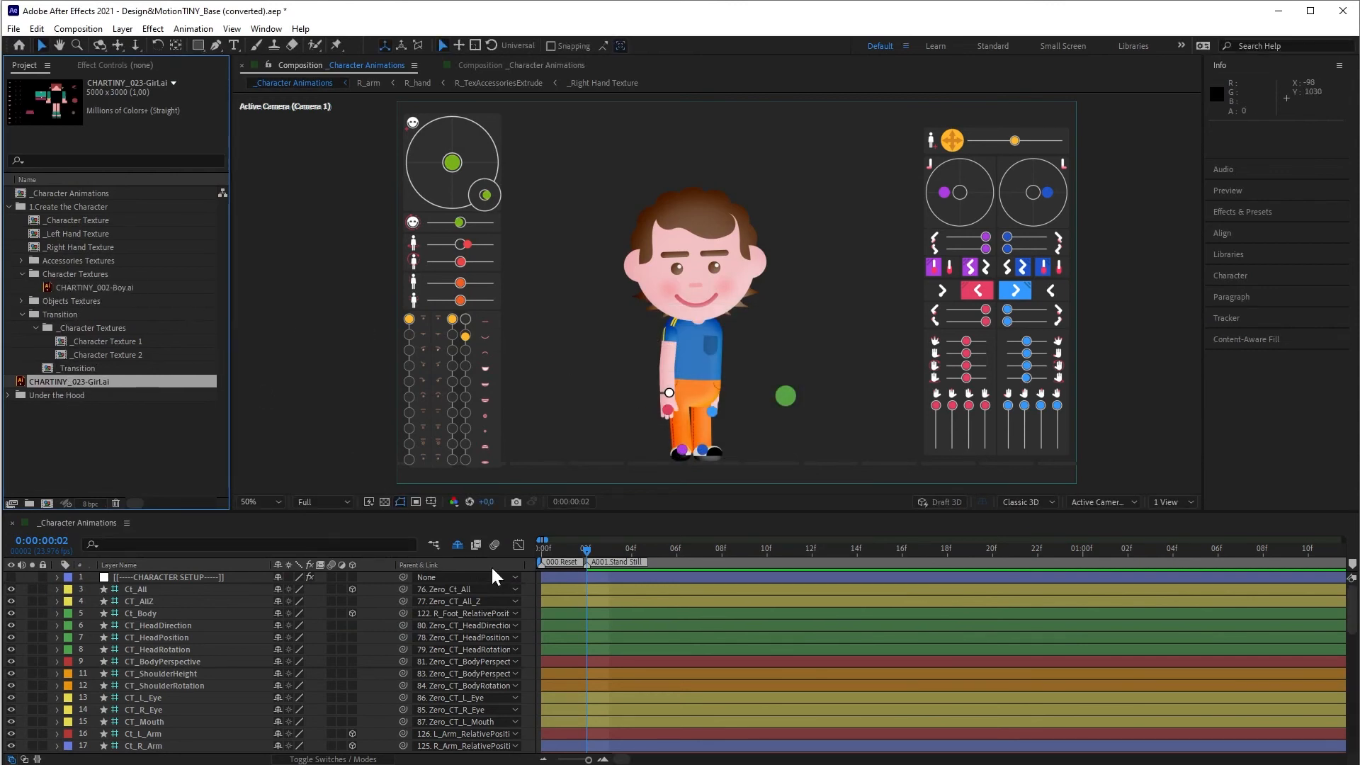
left_click(70, 220)
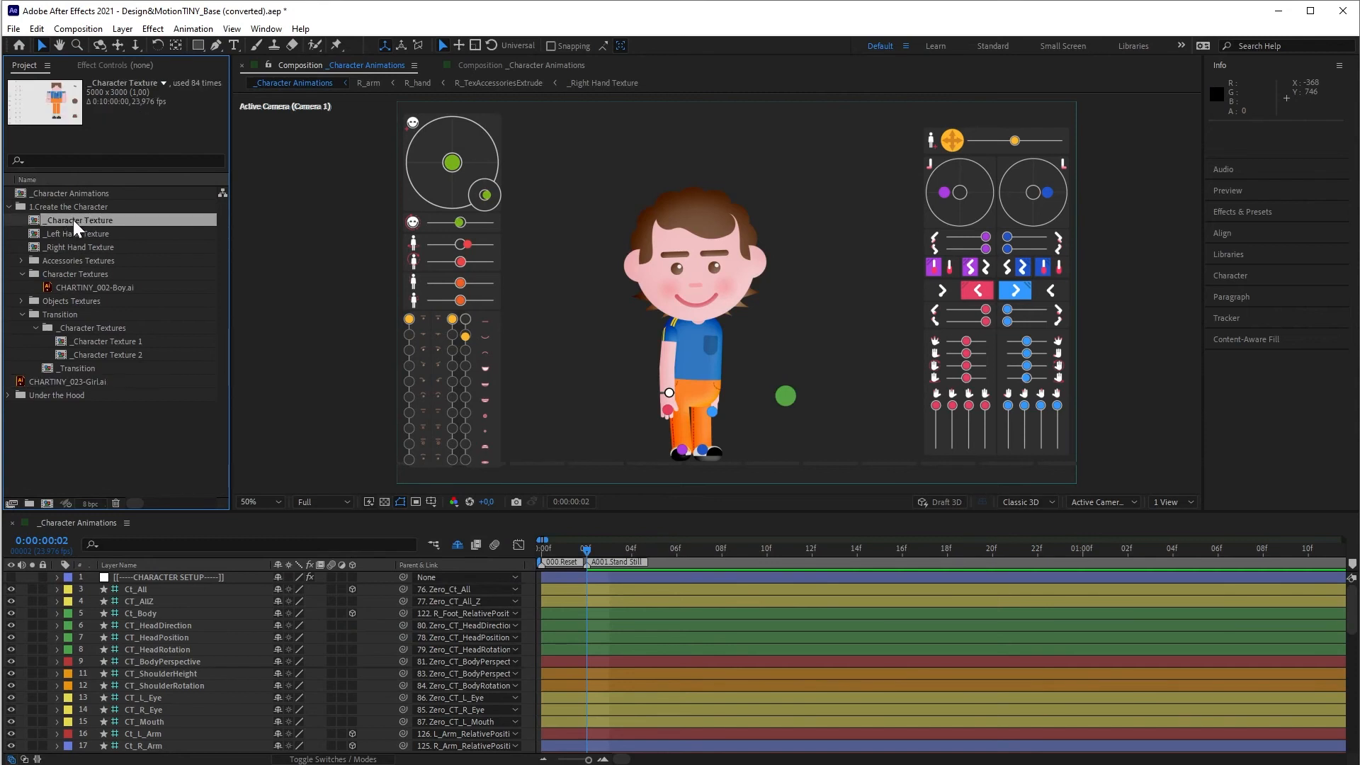
double_click(74, 221)
scroll(358, 567, "up", 2)
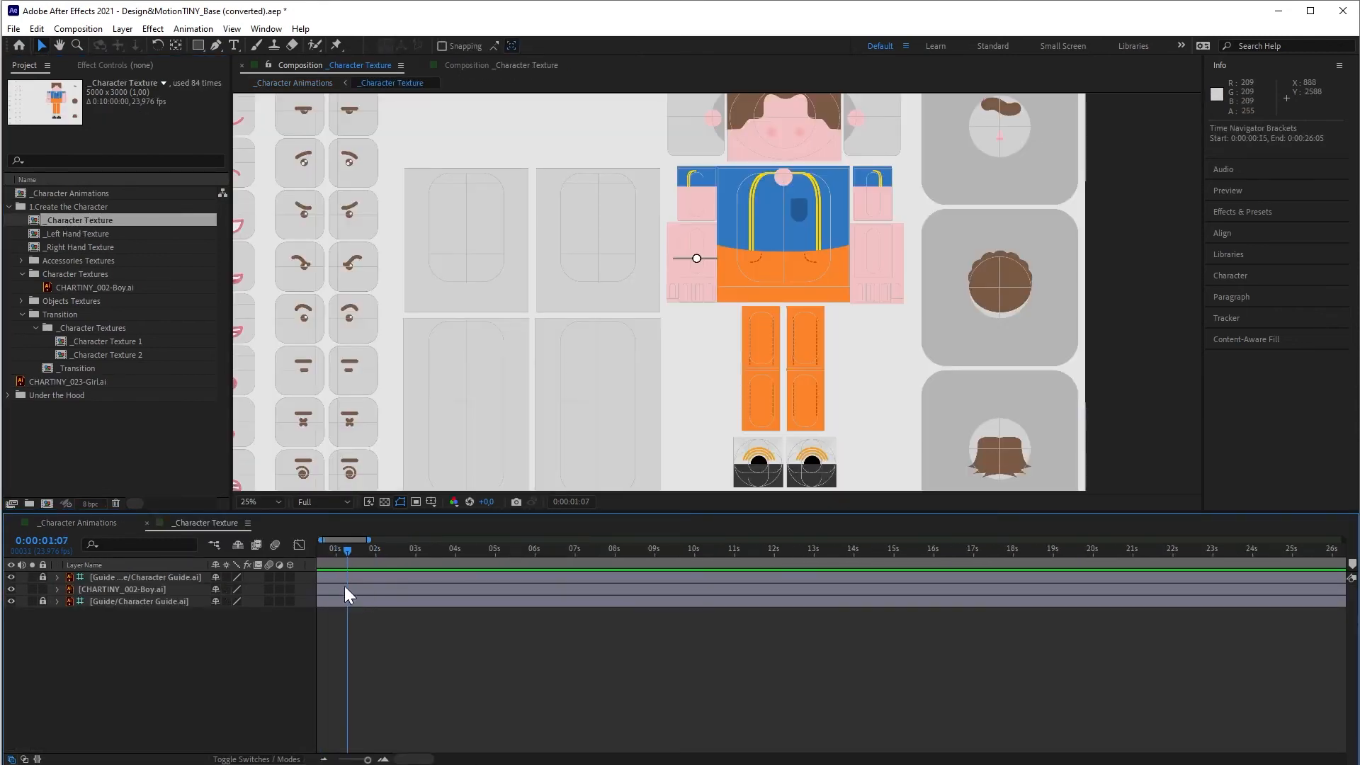
key("Home")
left_click_drag(346, 556, 365, 562)
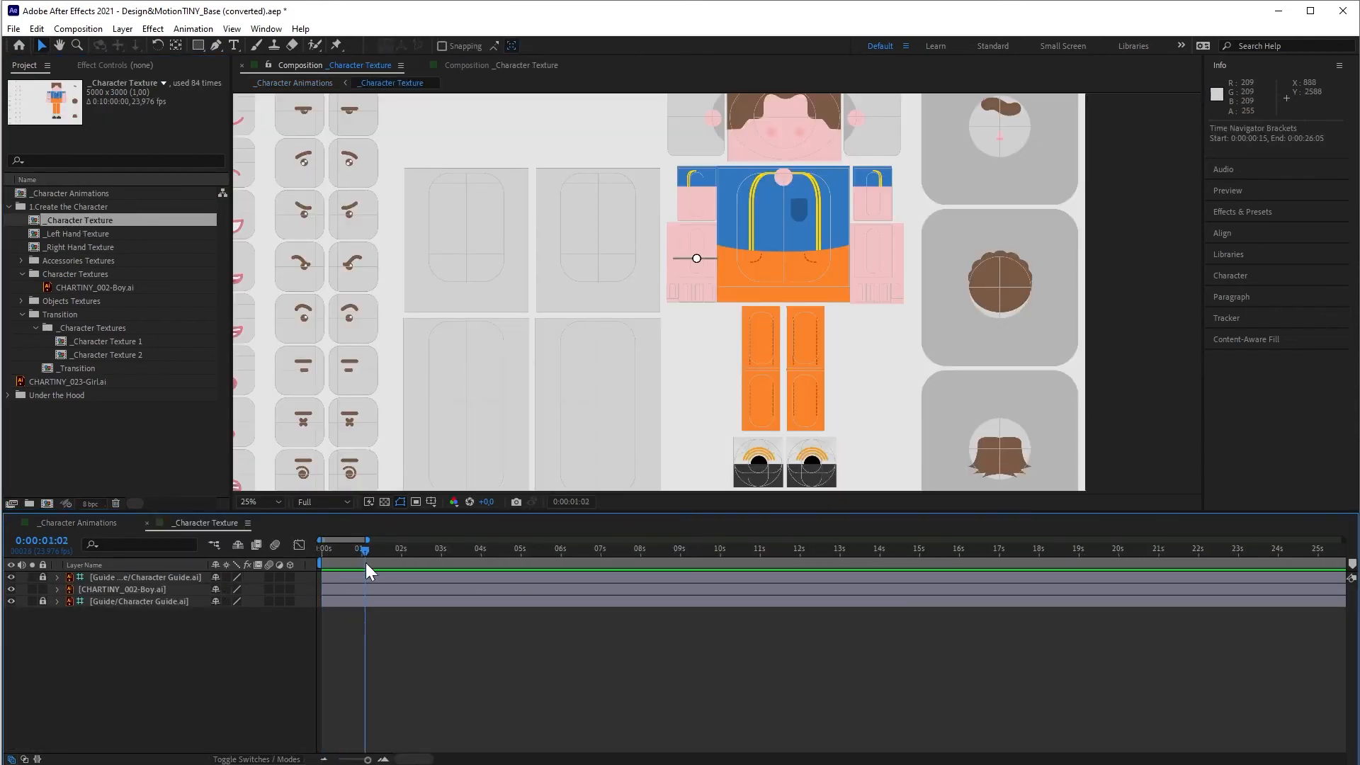
left_click(367, 588)
key("alt+bracketright")
Add CHARTINY_002-Boy.ai to the _Character Texture 1 composition and CHARTINY_023-Girl.ai to _Character Texture 2
left_click(87, 423)
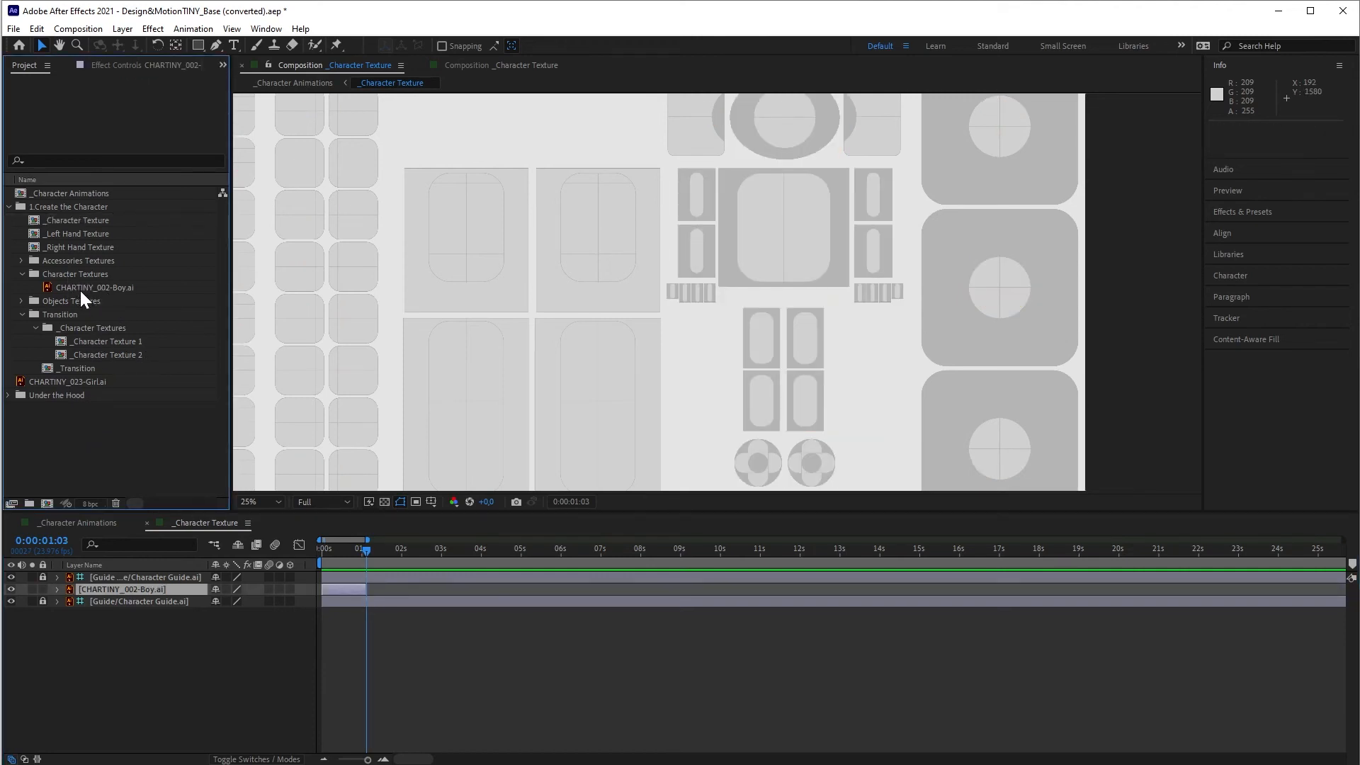
left_click(106, 288)
left_click_drag(95, 287, 118, 340)
left_click_drag(64, 382, 117, 354)
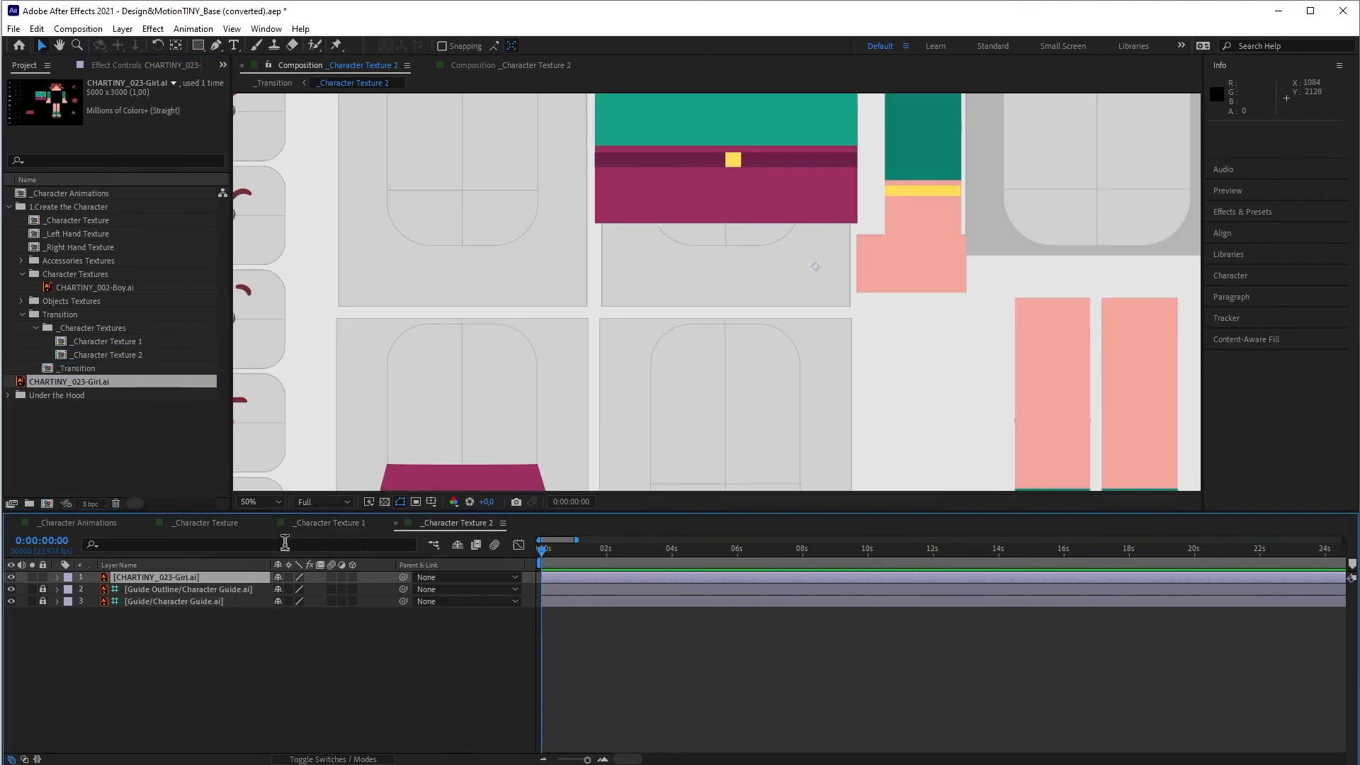
In _Character Texture, add the _Transition composition starting at 0:00:01:03 and CHARTINY_023-Girl.ai starting at 0:00:02:13
left_click(222, 523)
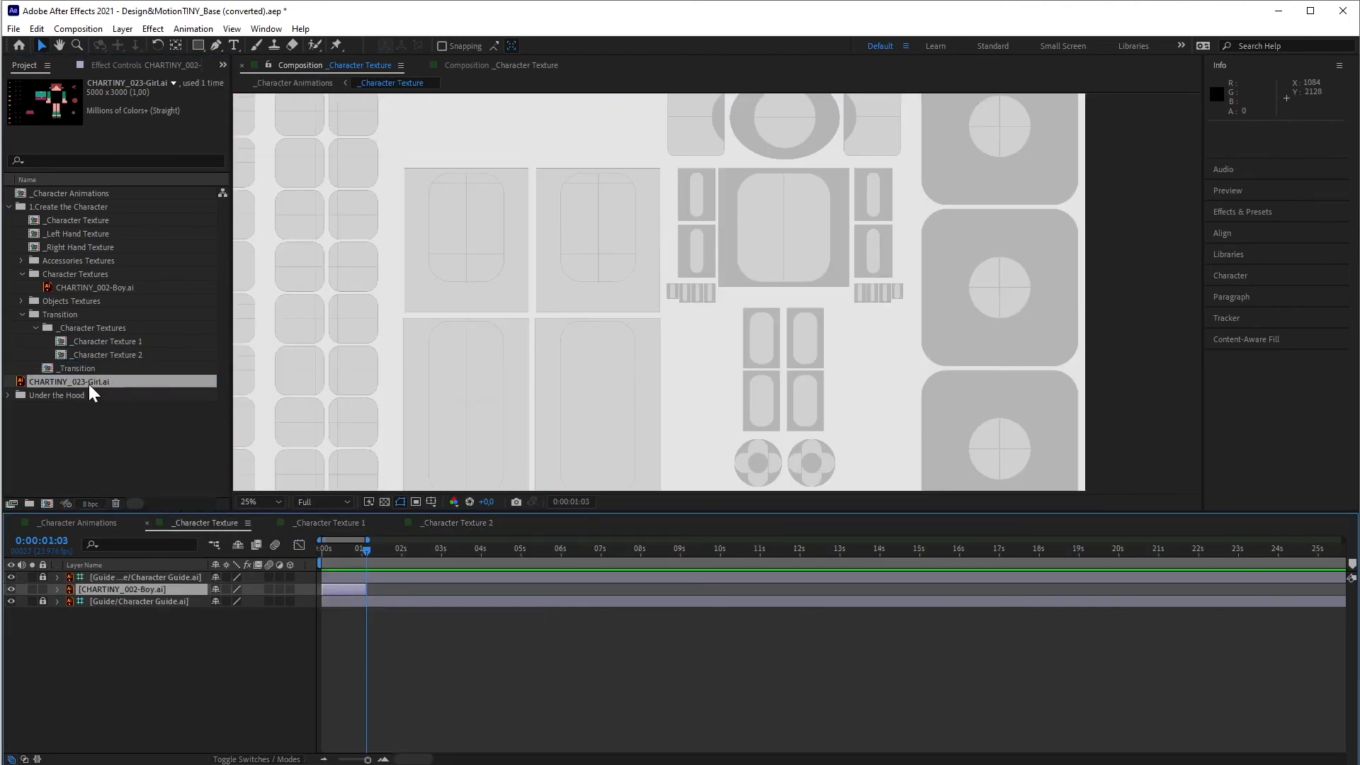
left_click_drag(78, 368, 360, 595)
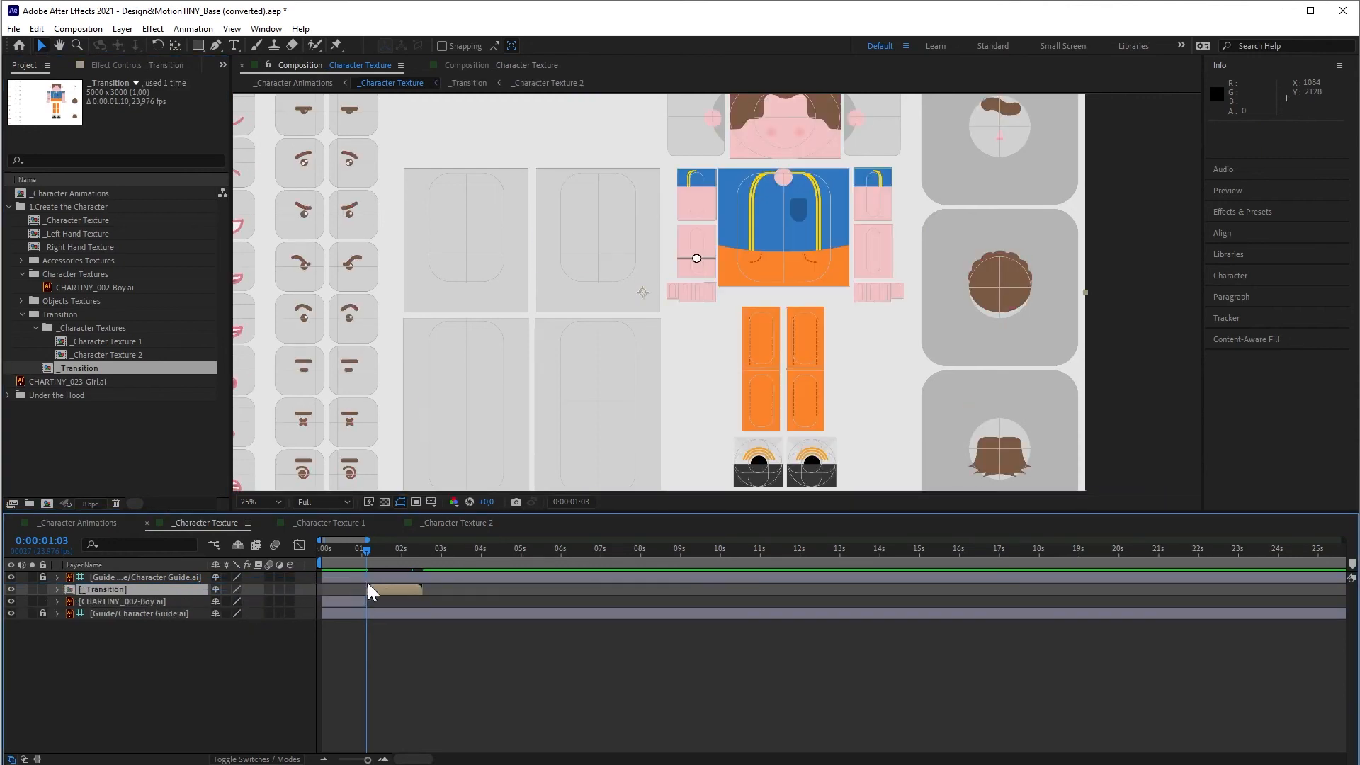
left_click(423, 555)
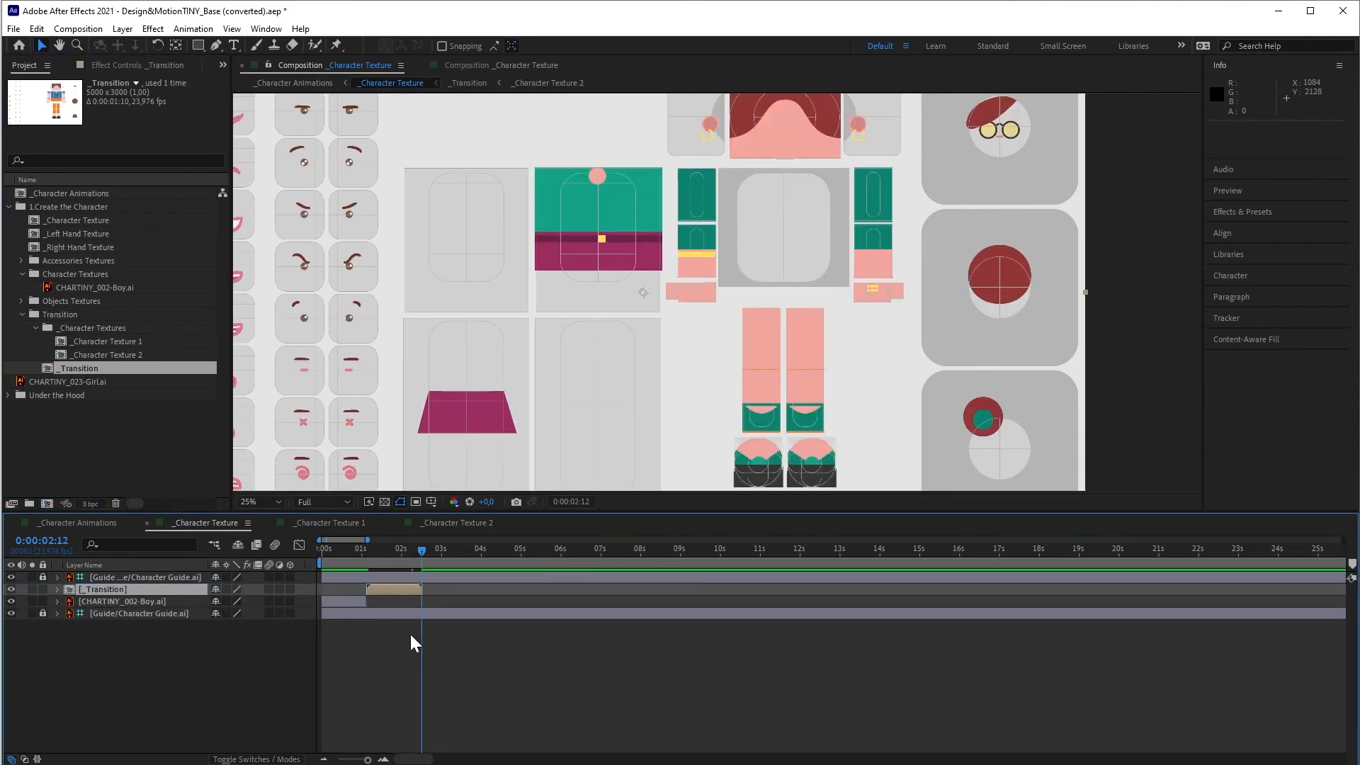
key("Page_Down")
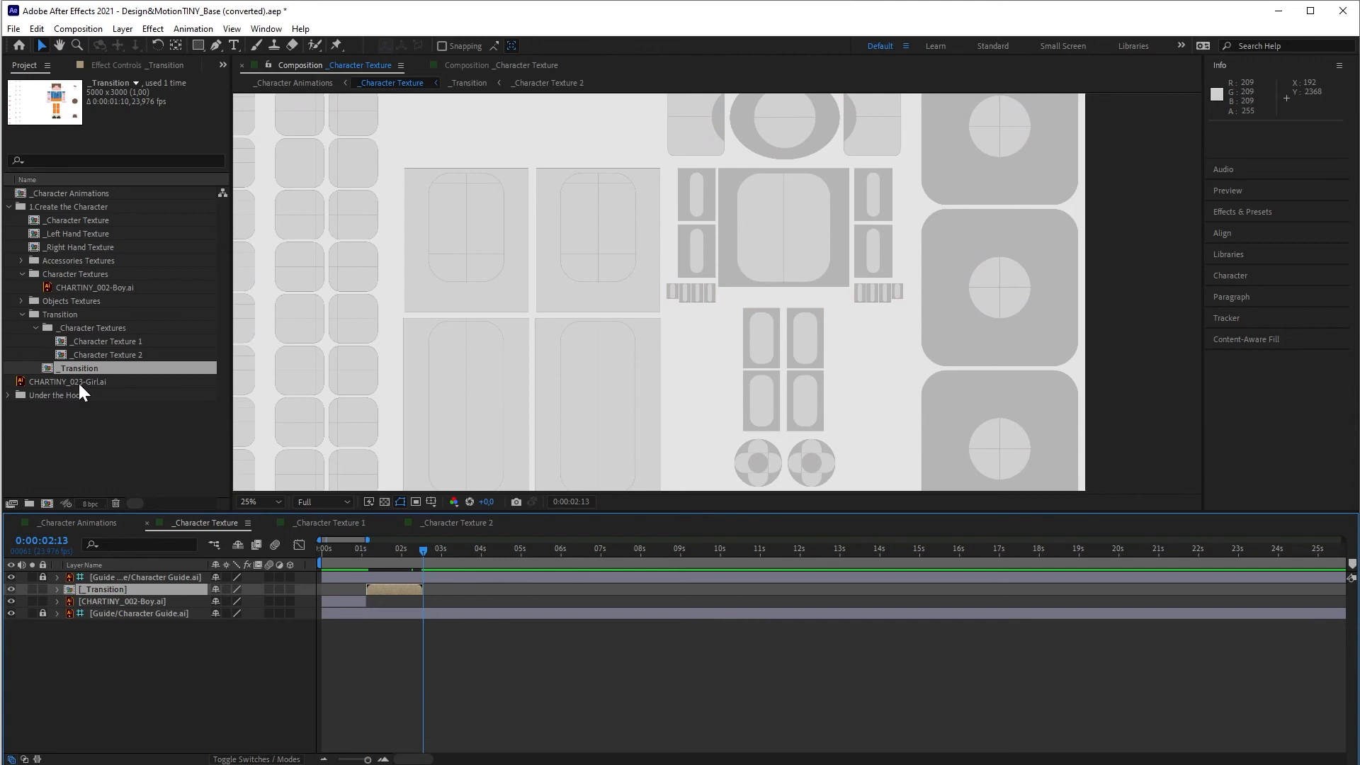
left_click_drag(77, 381, 174, 588)
key("bracketleft")
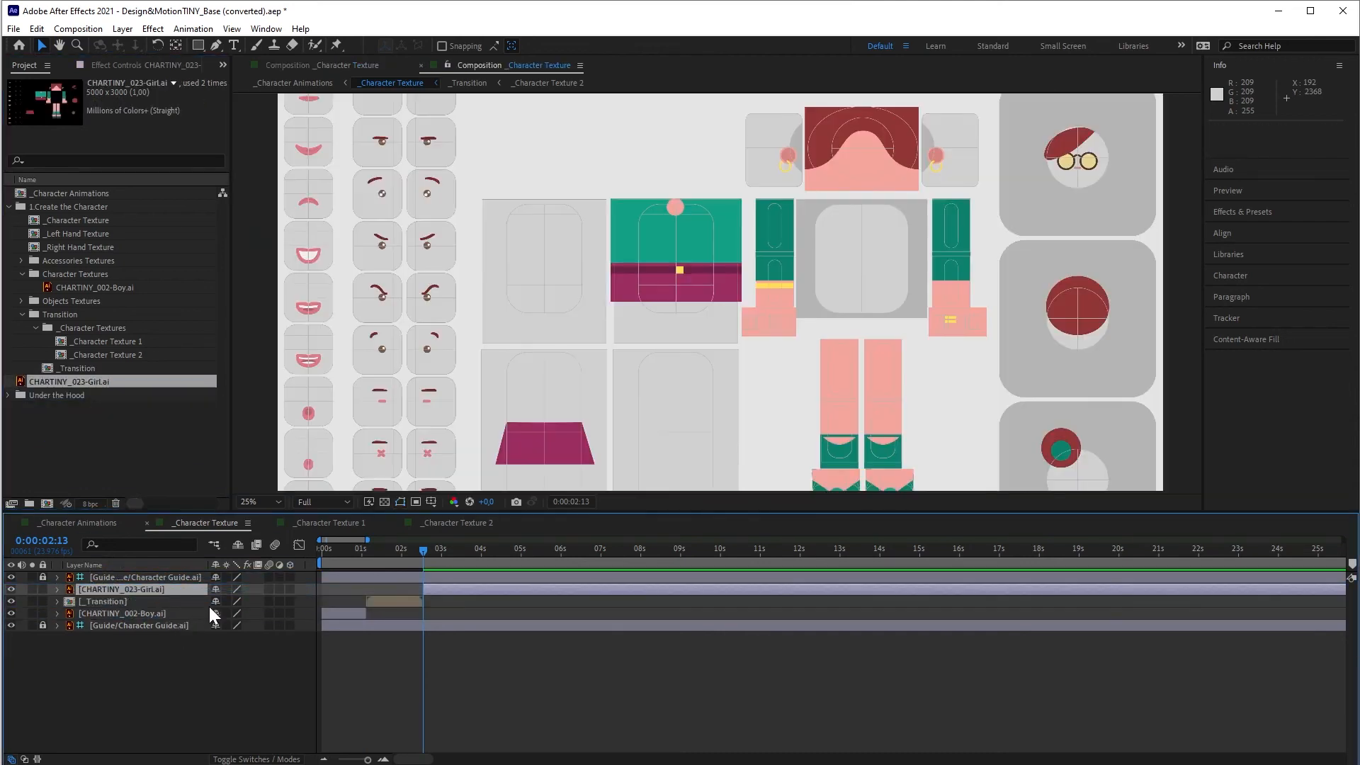
left_click(475, 672)
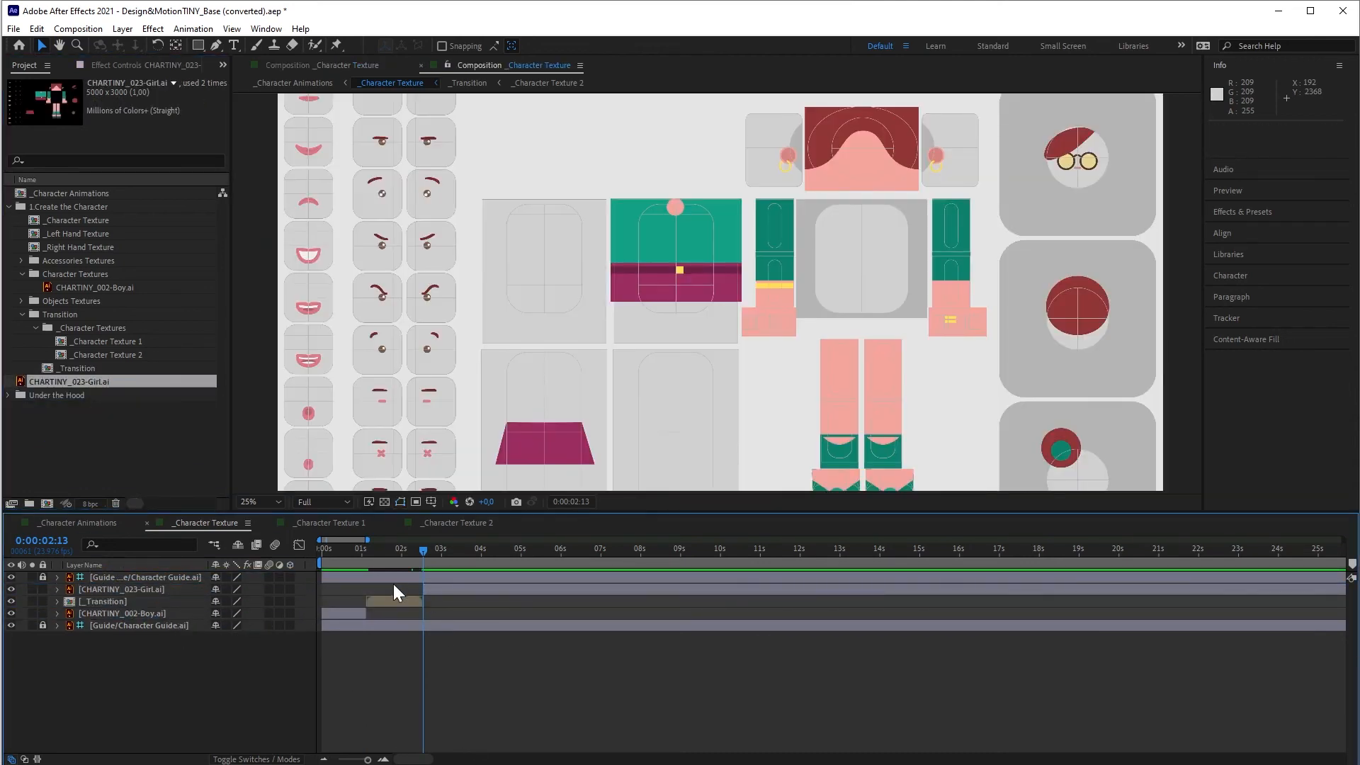
Preview the Boy-to-Girl texture transition in the _Character Animations composition
left_click(83, 525)
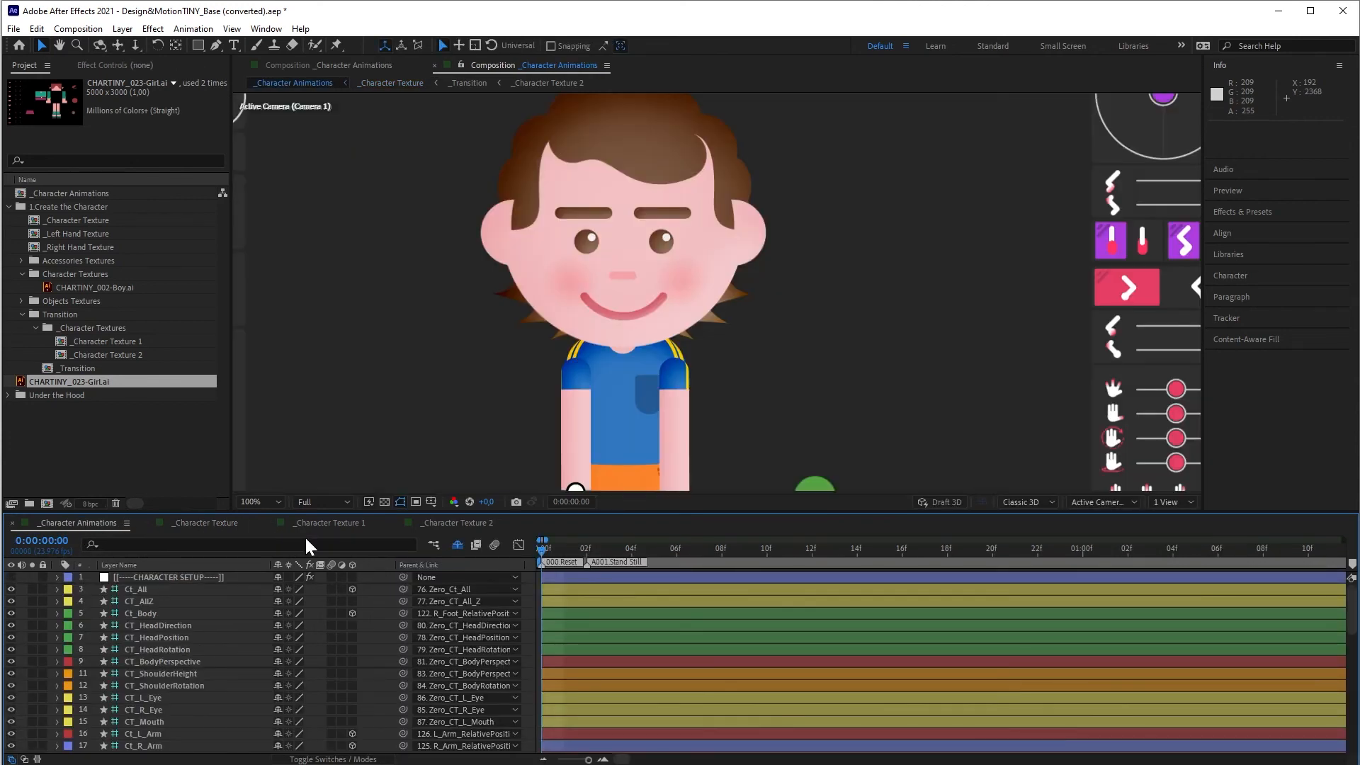
key("comma")
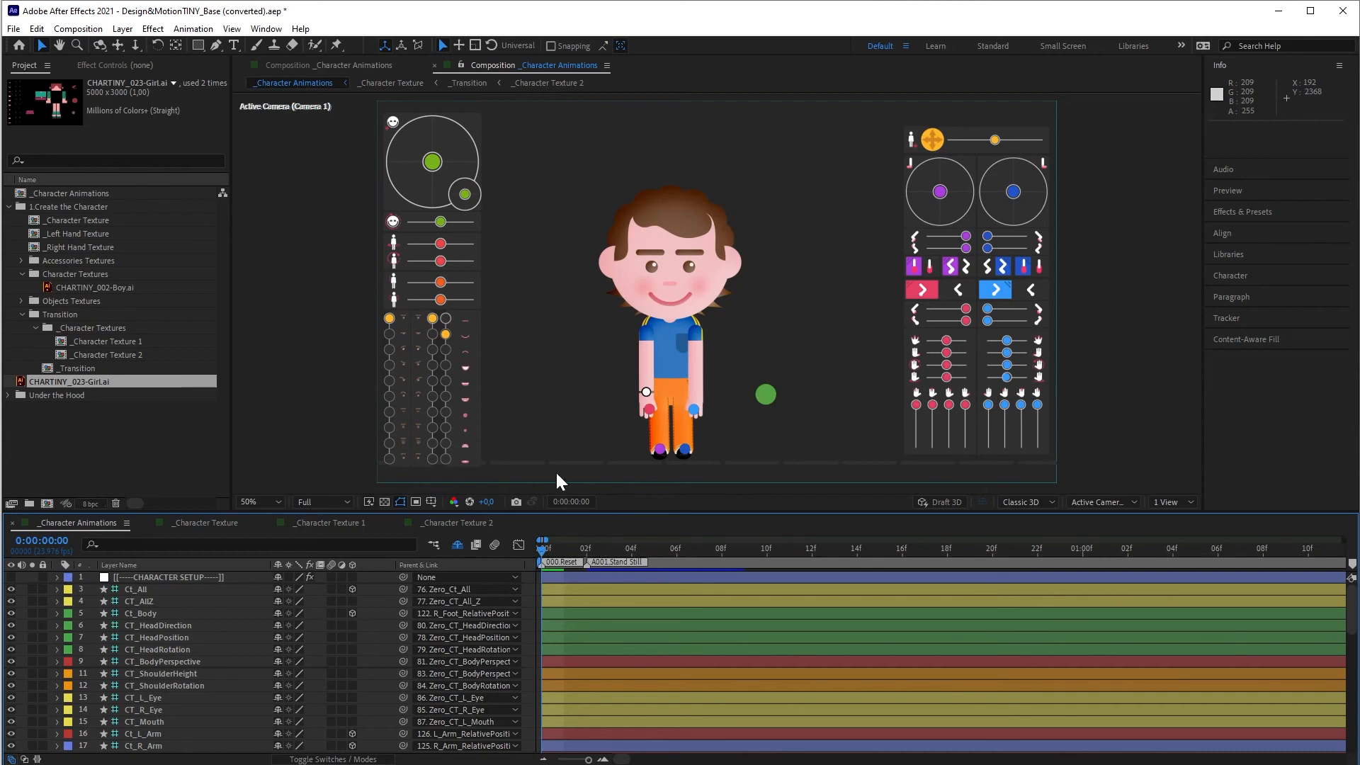
key("space")
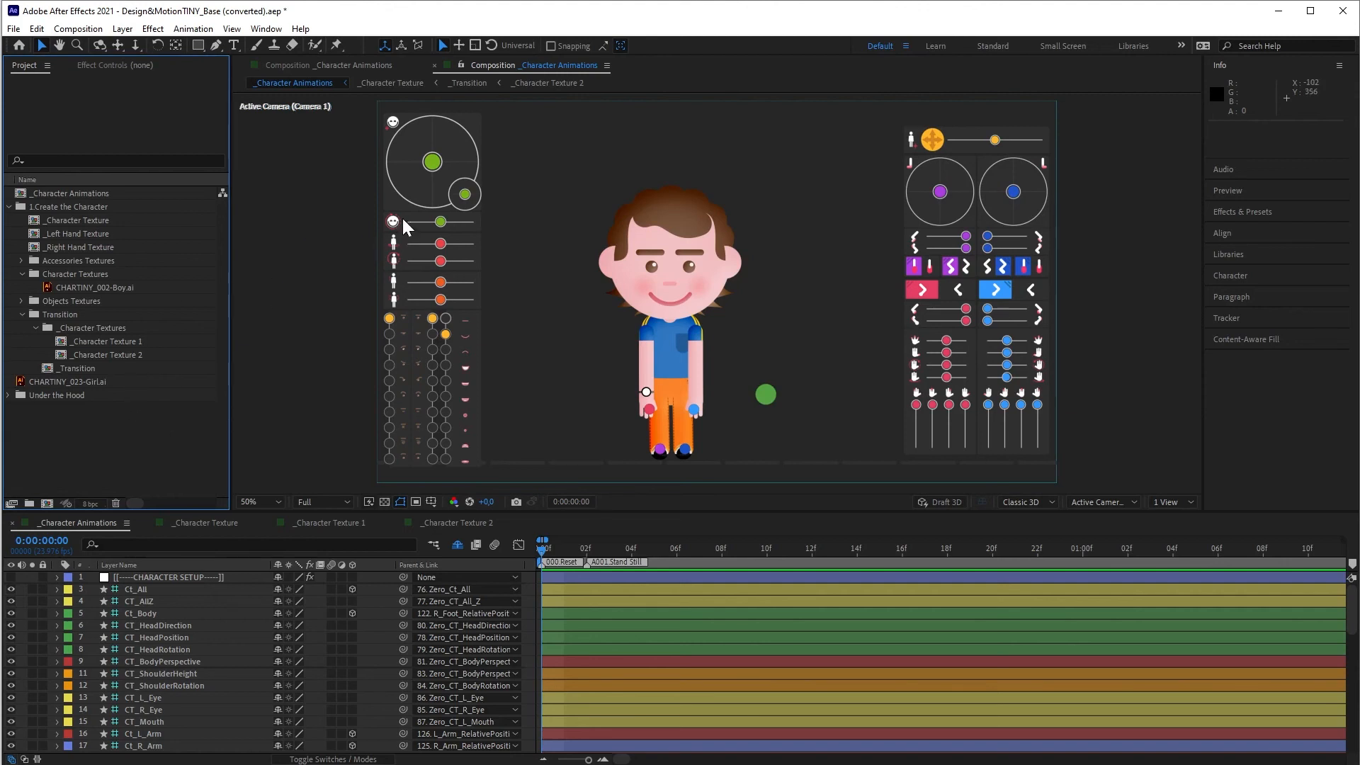
Open the project Design&MotionTINY_Multiple Characters.aep from the Extras folder, discarding the changes to the current project
left_click(14, 29)
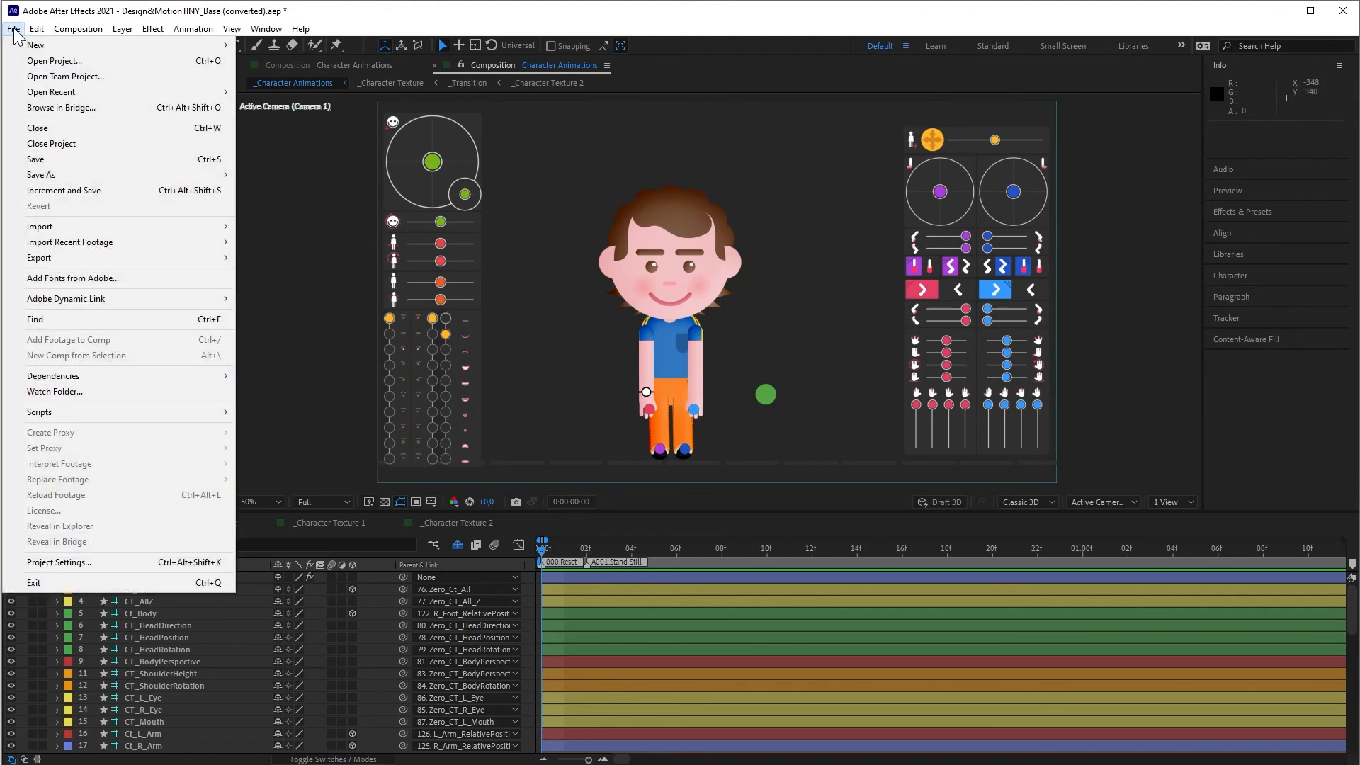
left_click(46, 61)
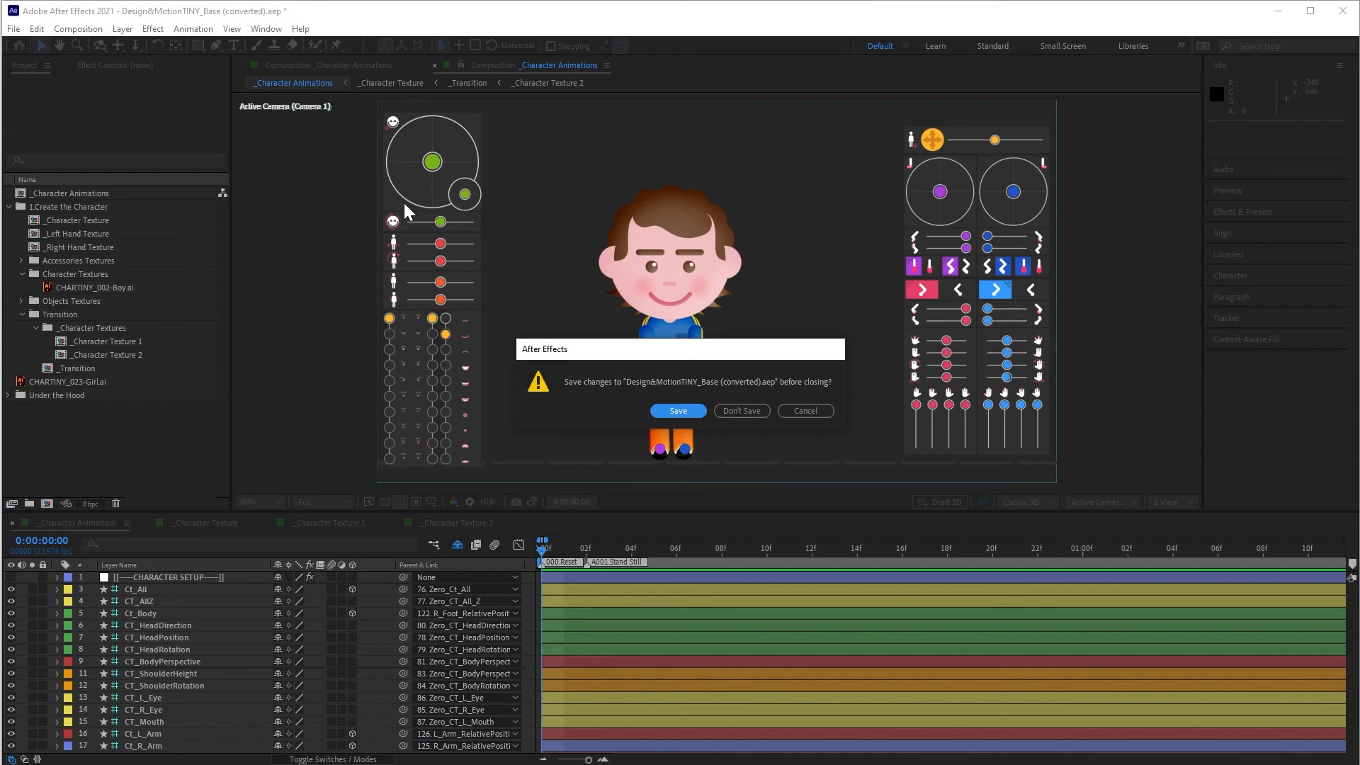
left_click(740, 411)
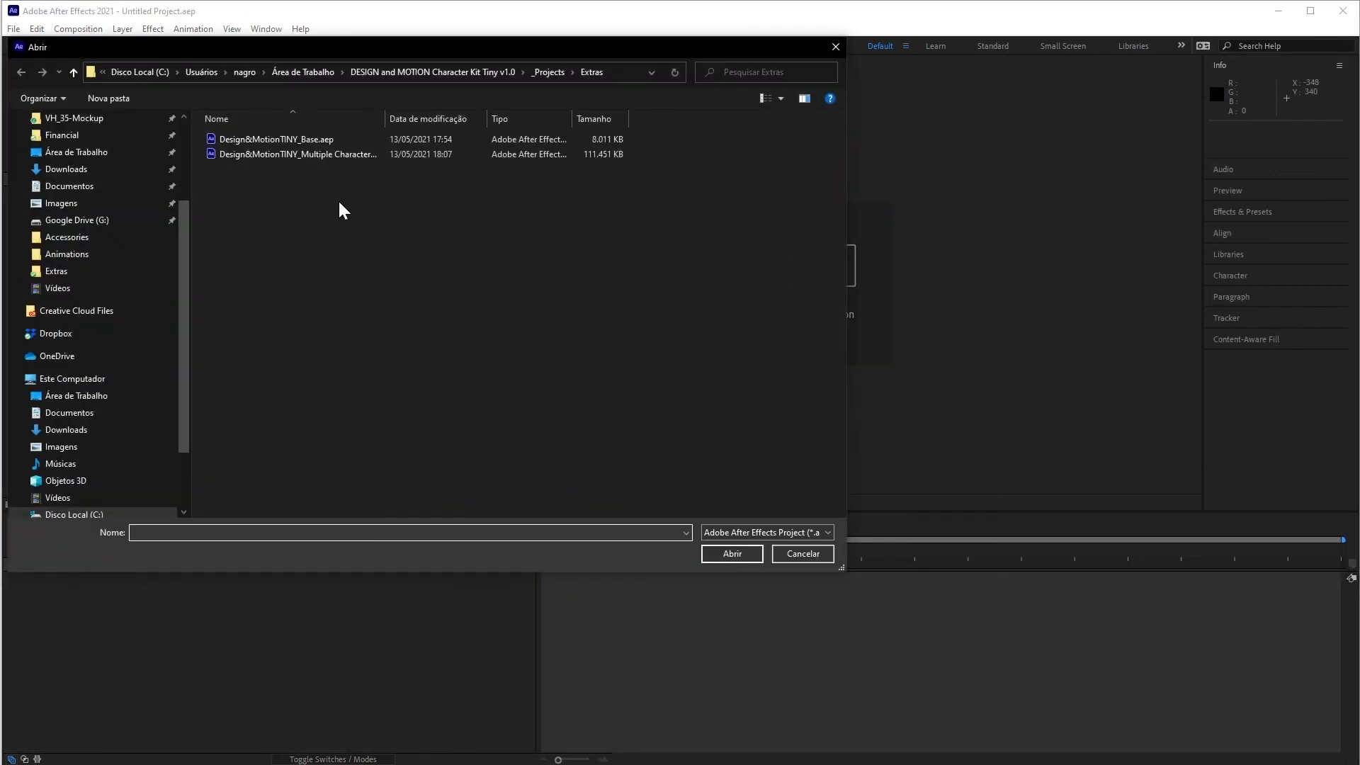
left_click(284, 155)
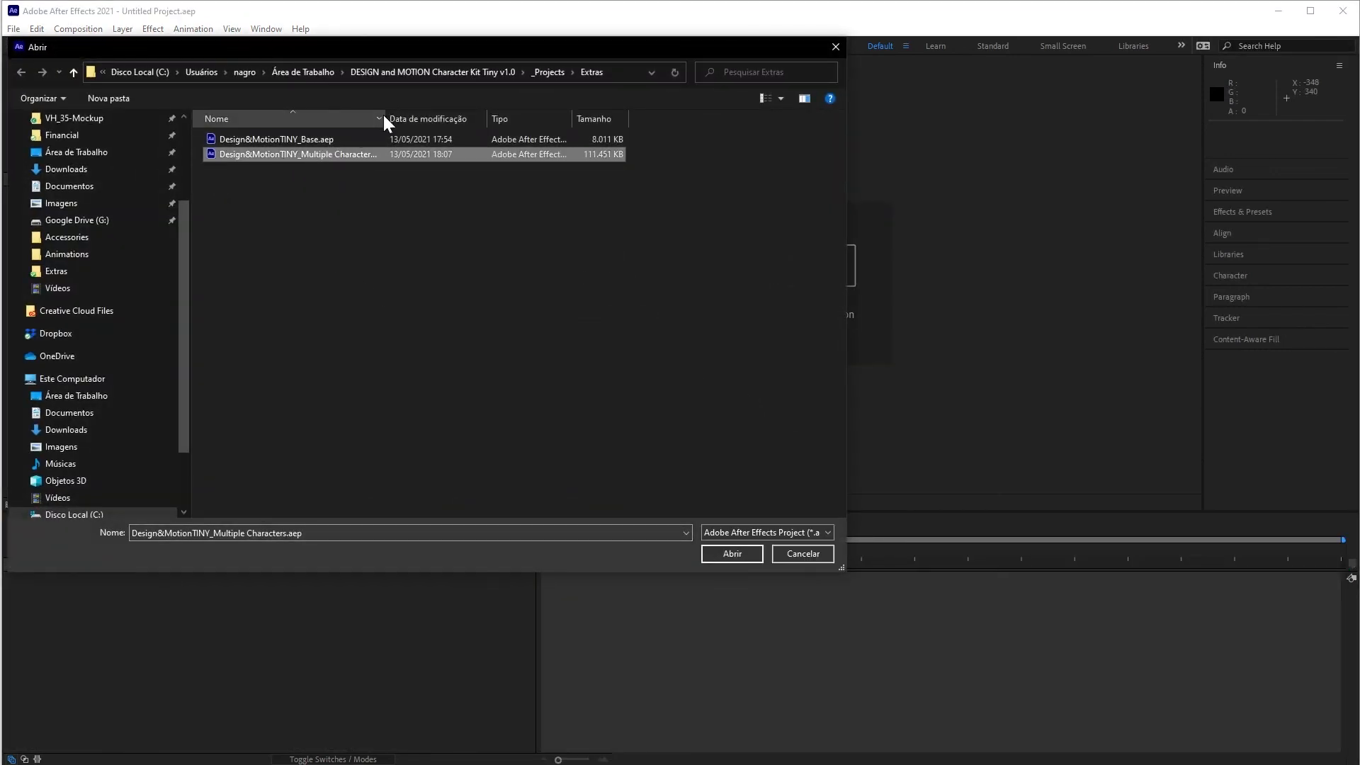
left_click_drag(385, 116, 411, 116)
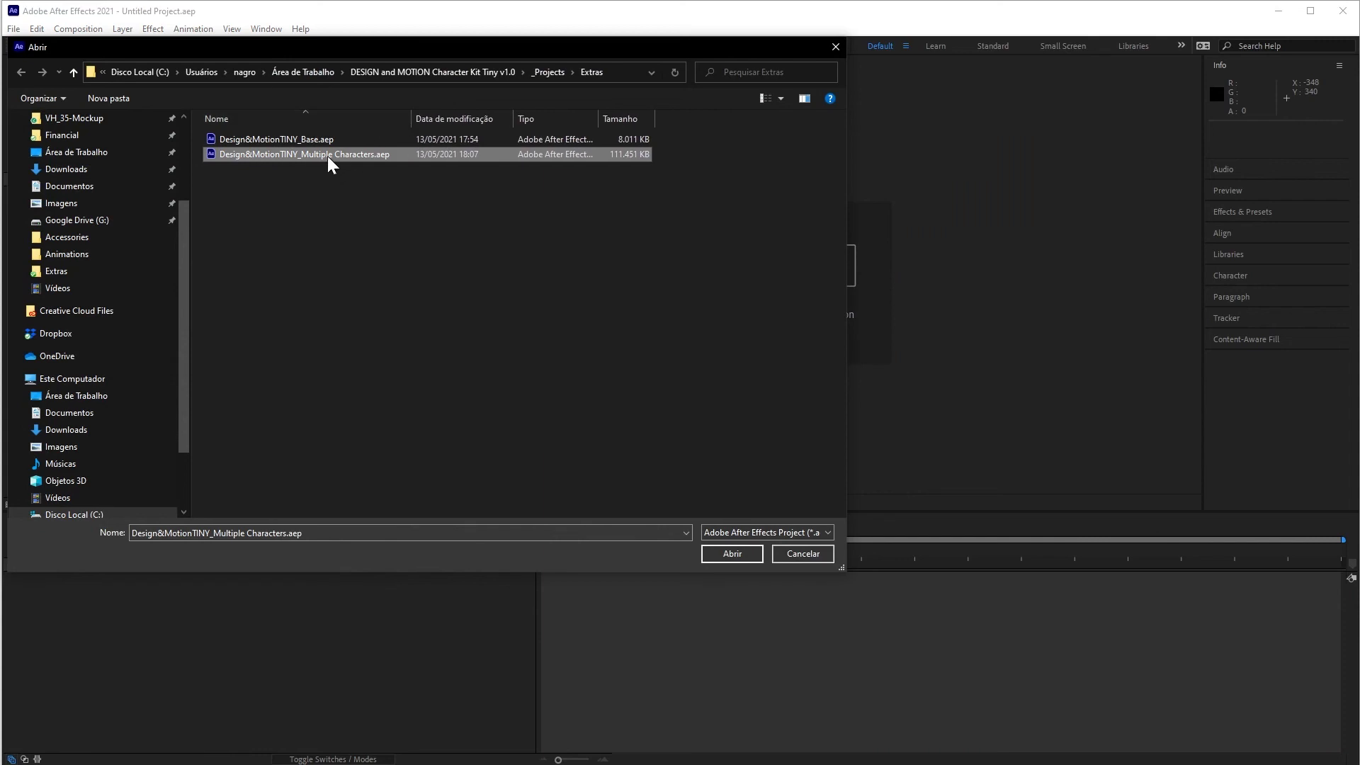
double_click(330, 154)
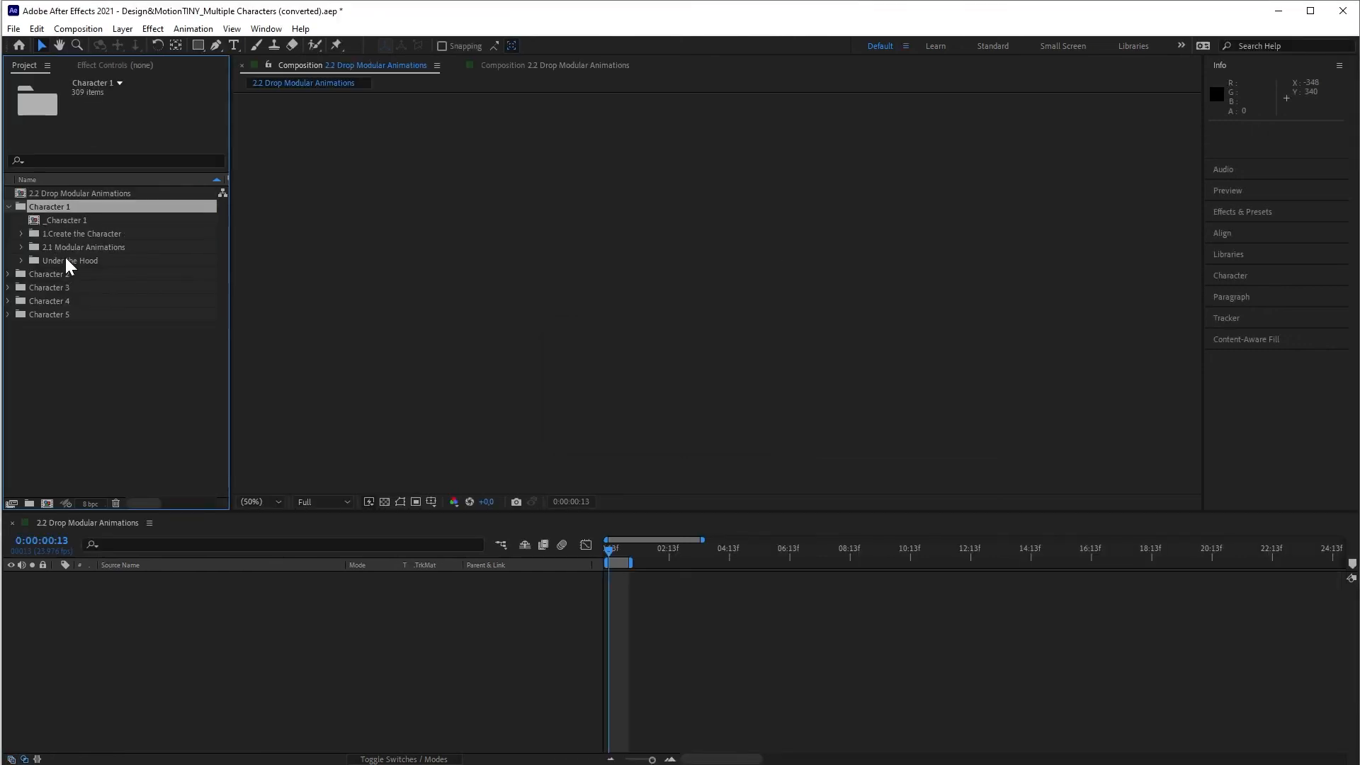
Open the _Character 1 composition at 0:00:00:12 and examine the contents of its 2.1 Modular Animations folder
double_click(65, 221)
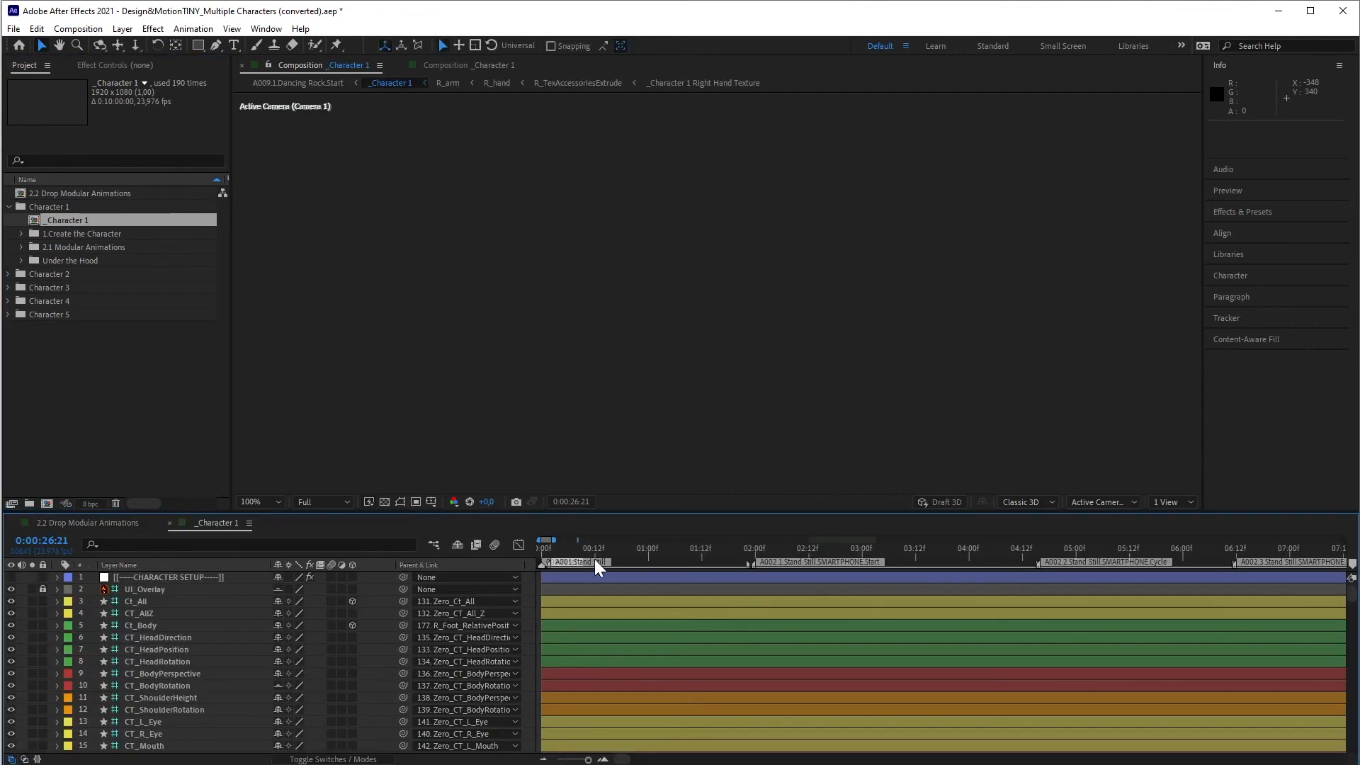
left_click(595, 551)
left_click(86, 244)
left_click(91, 233)
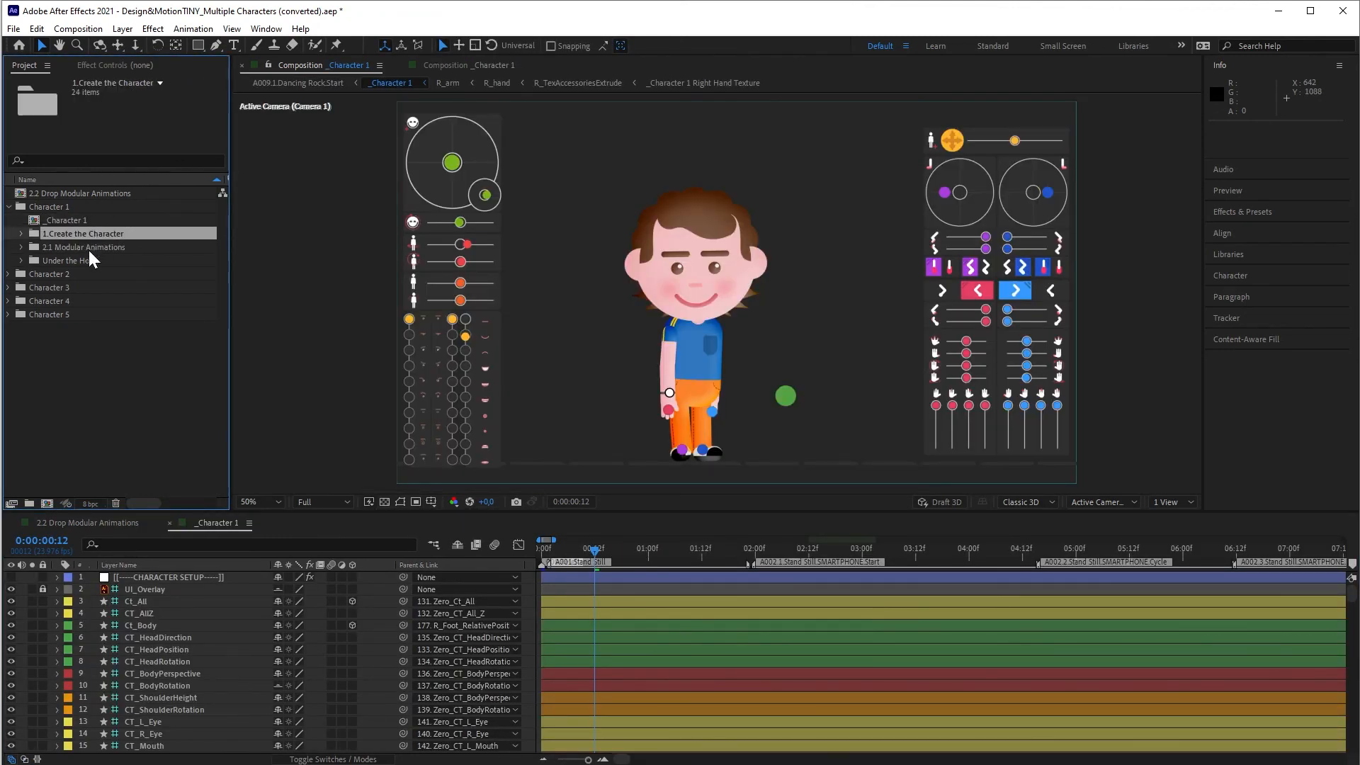
double_click(92, 252)
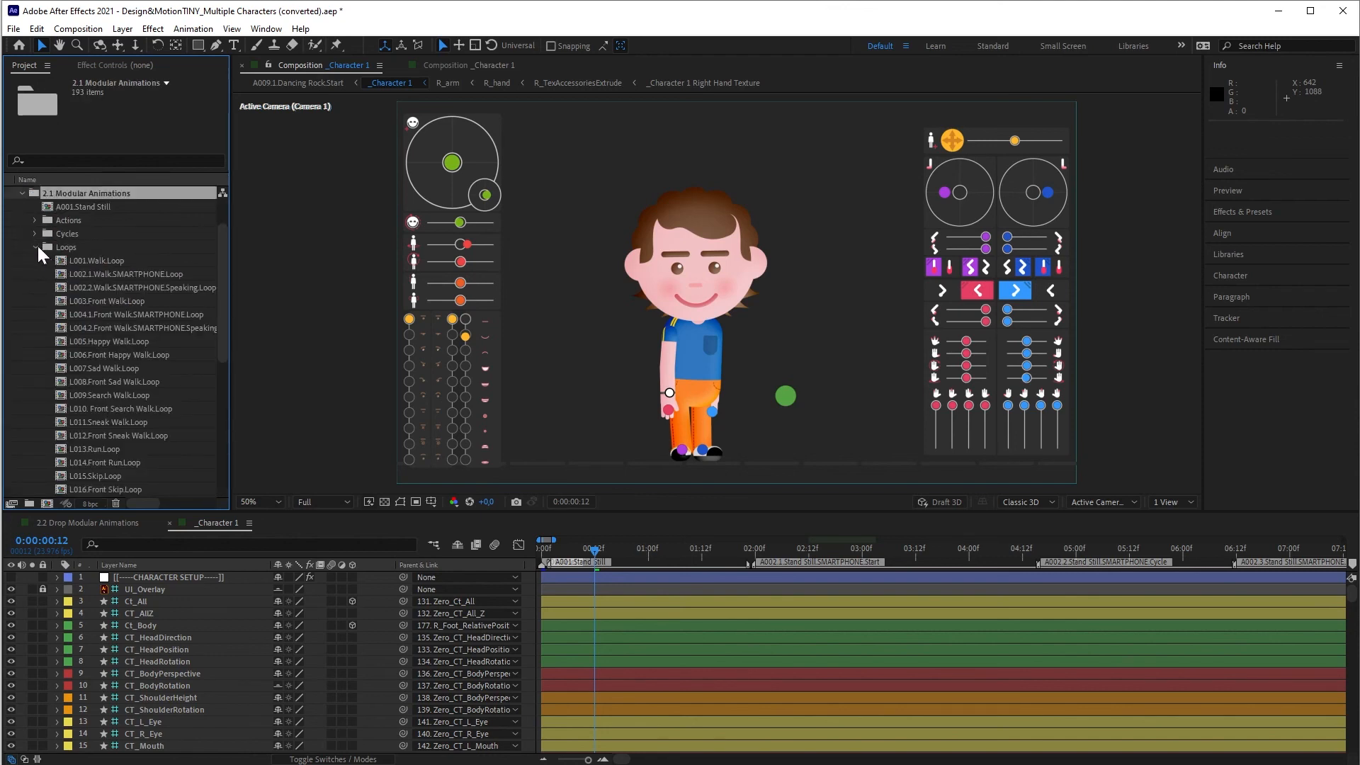
left_click(34, 245)
left_click(71, 300, "shift")
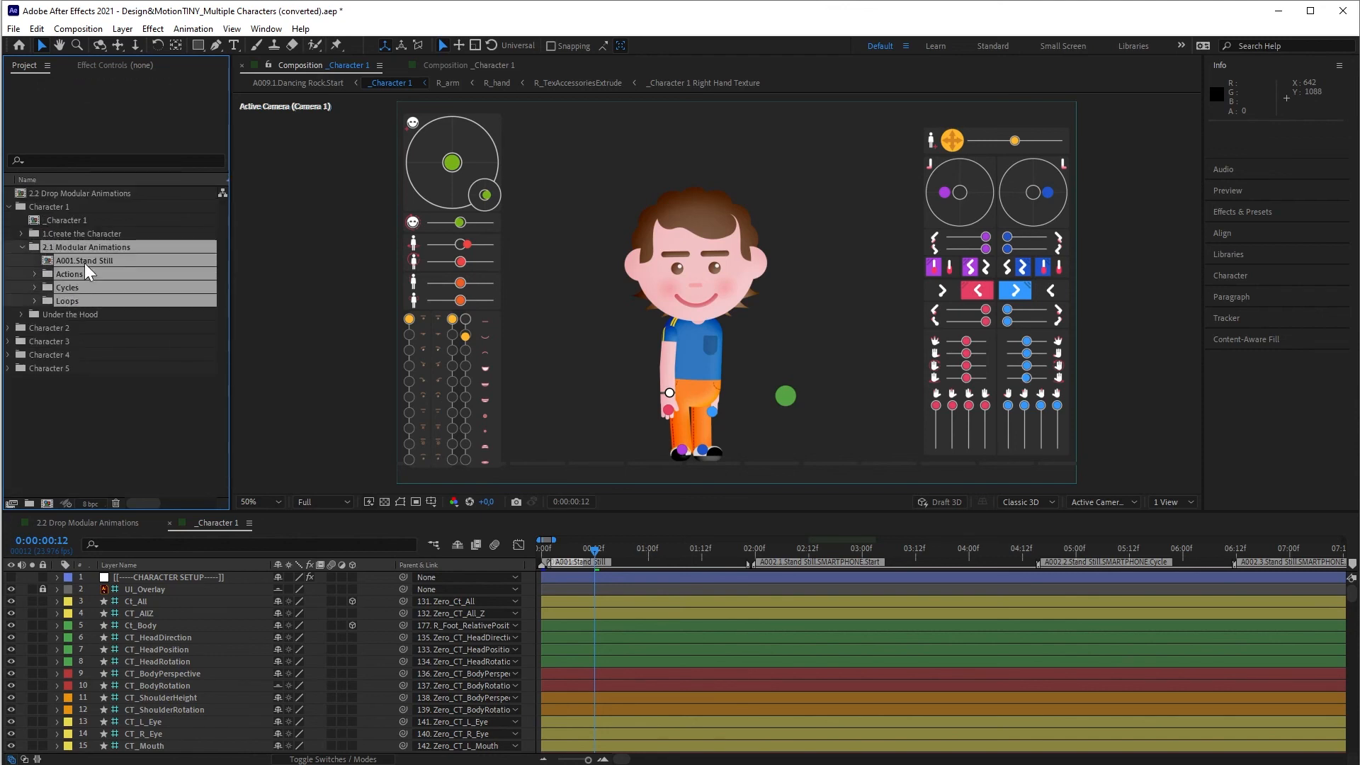
Collapse the Character 1 folder, expand Character 2 and view its _Character 2 composition at a frame further along the timeline
left_click(10, 207)
double_click(54, 221)
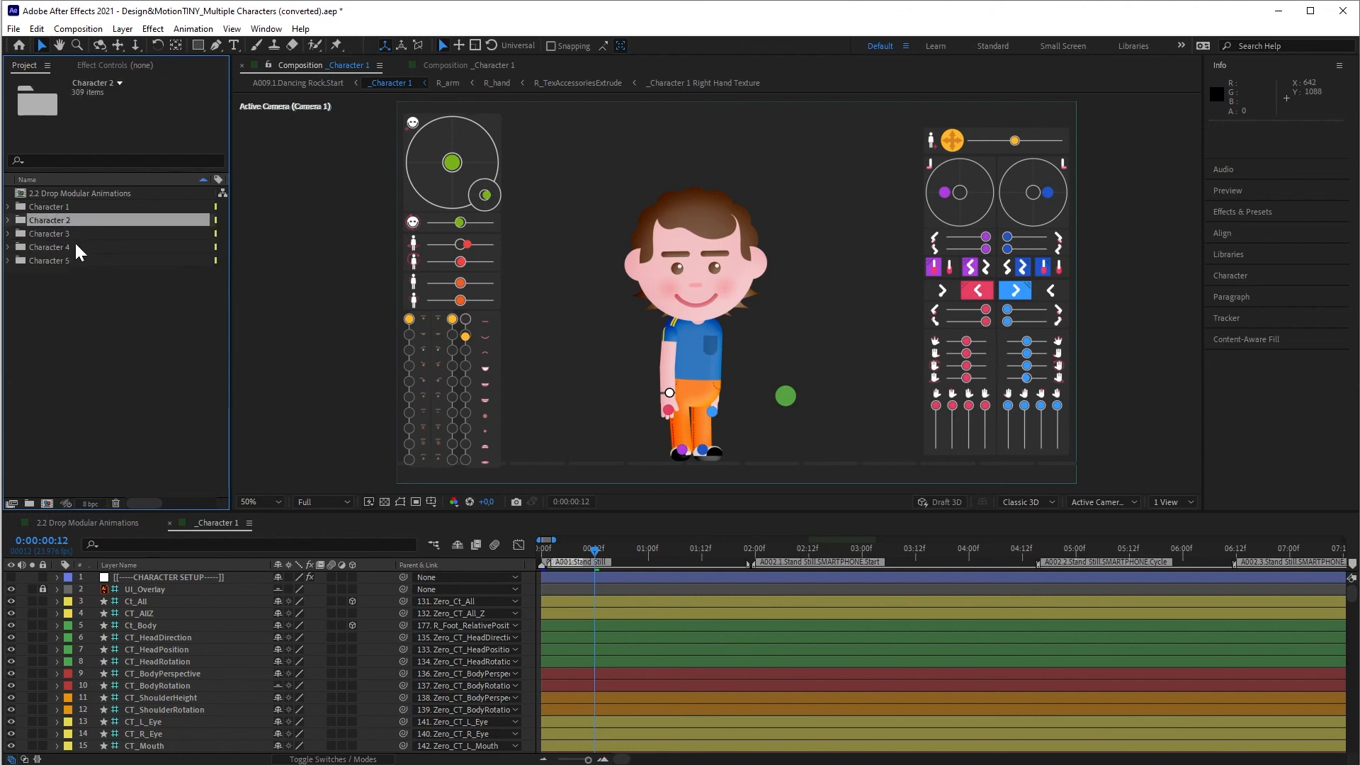
double_click(65, 234)
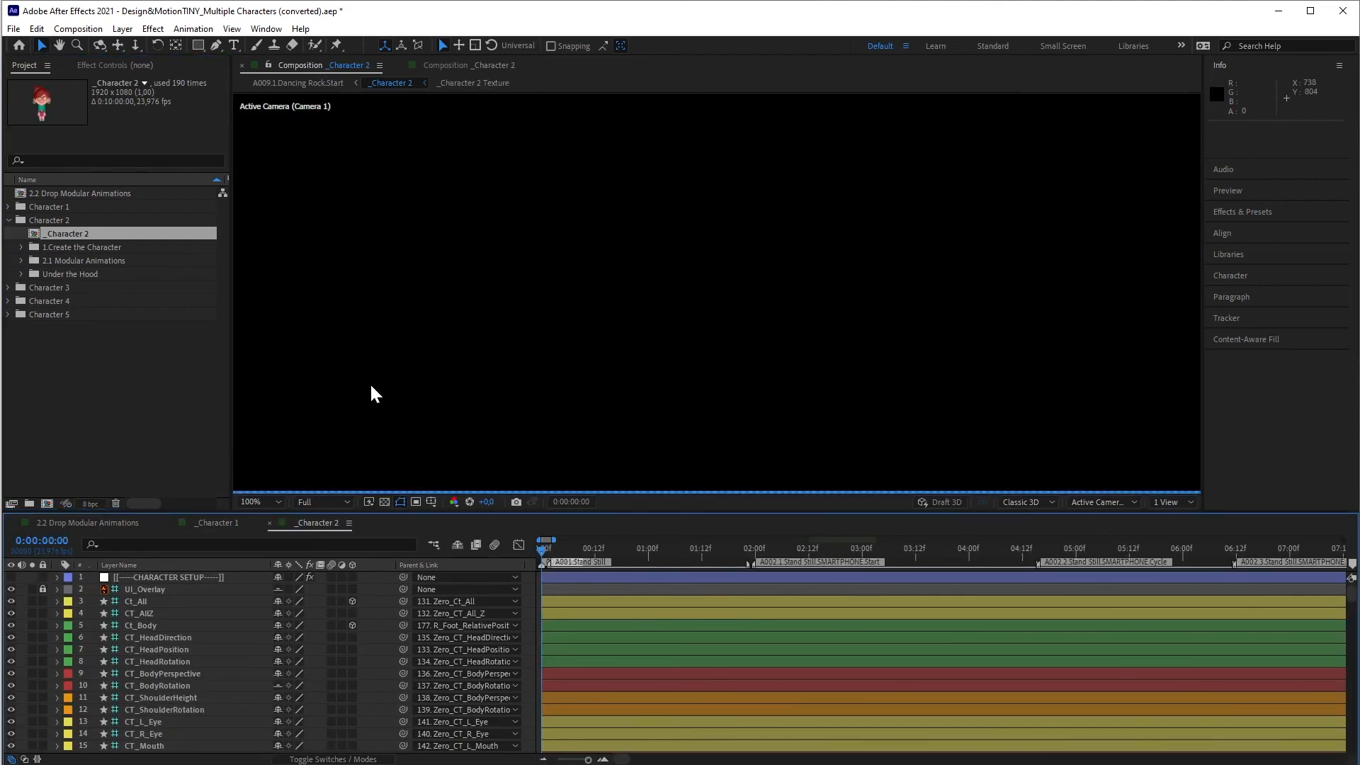
left_click(671, 549)
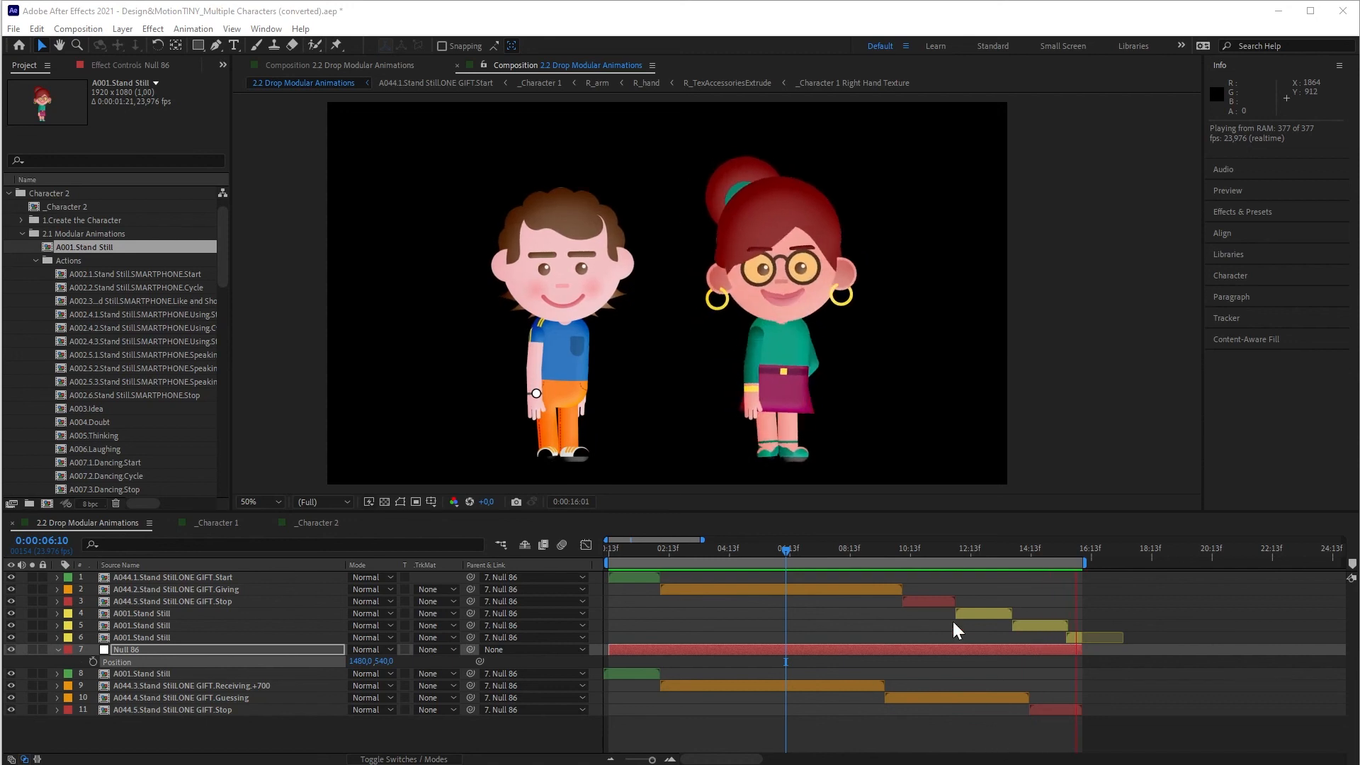
Add the 2.2 Drop Modular Animations composition to the render queue and set its output format to QuickTime
left_click(78, 29)
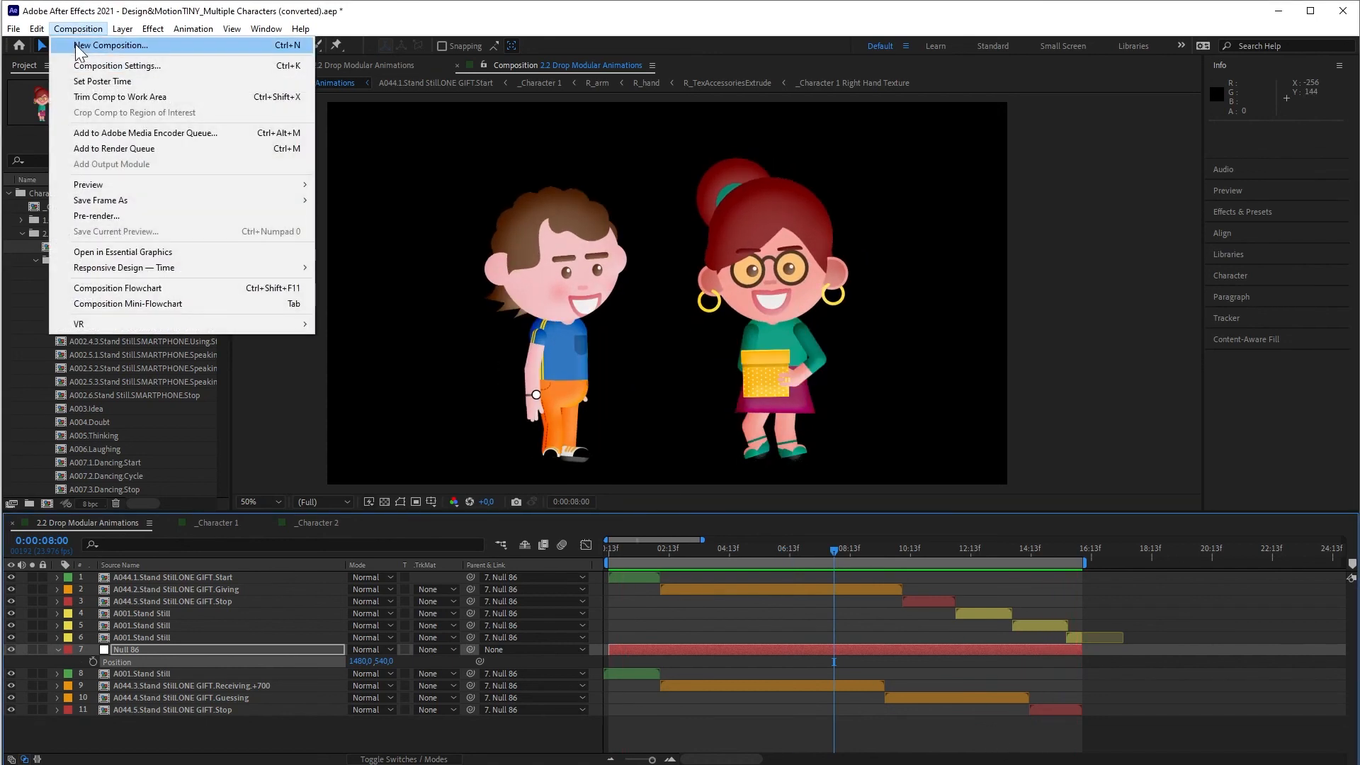
left_click(131, 147)
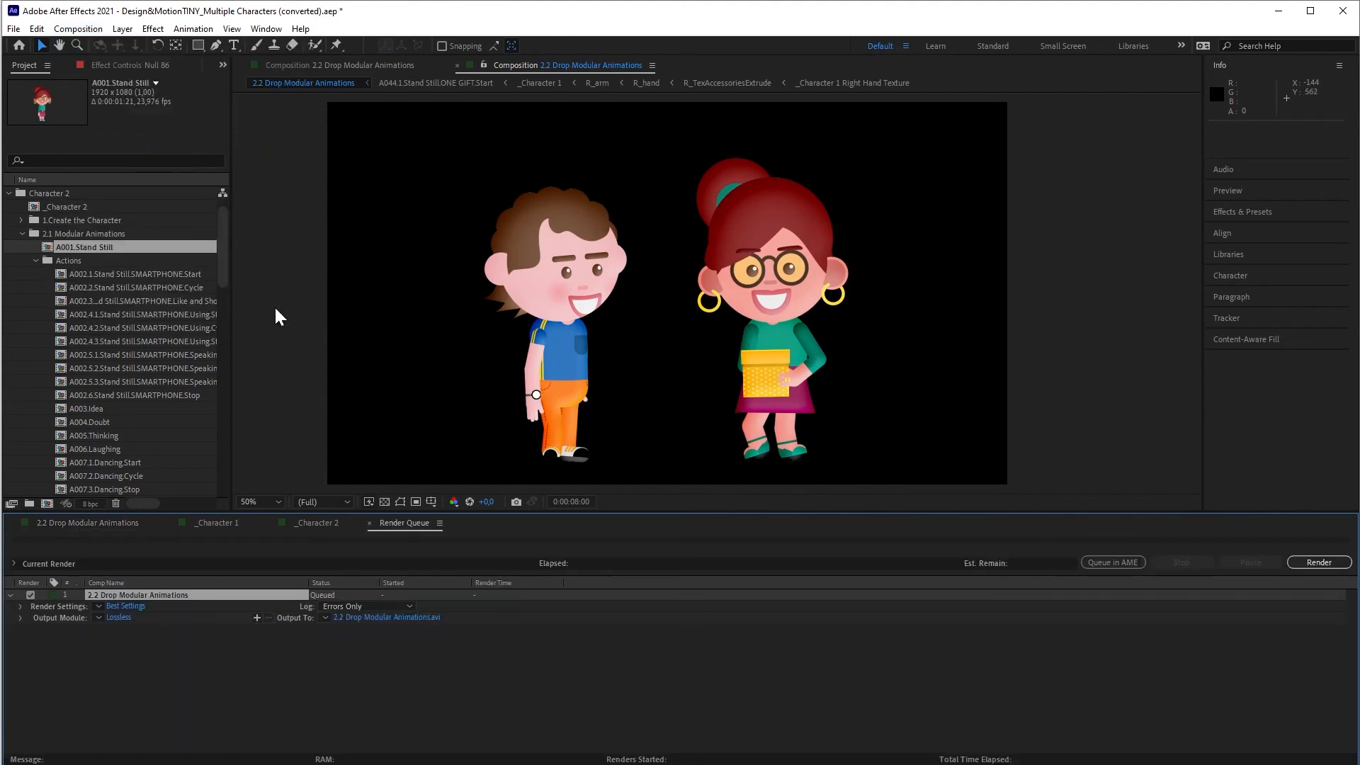
left_click(119, 618)
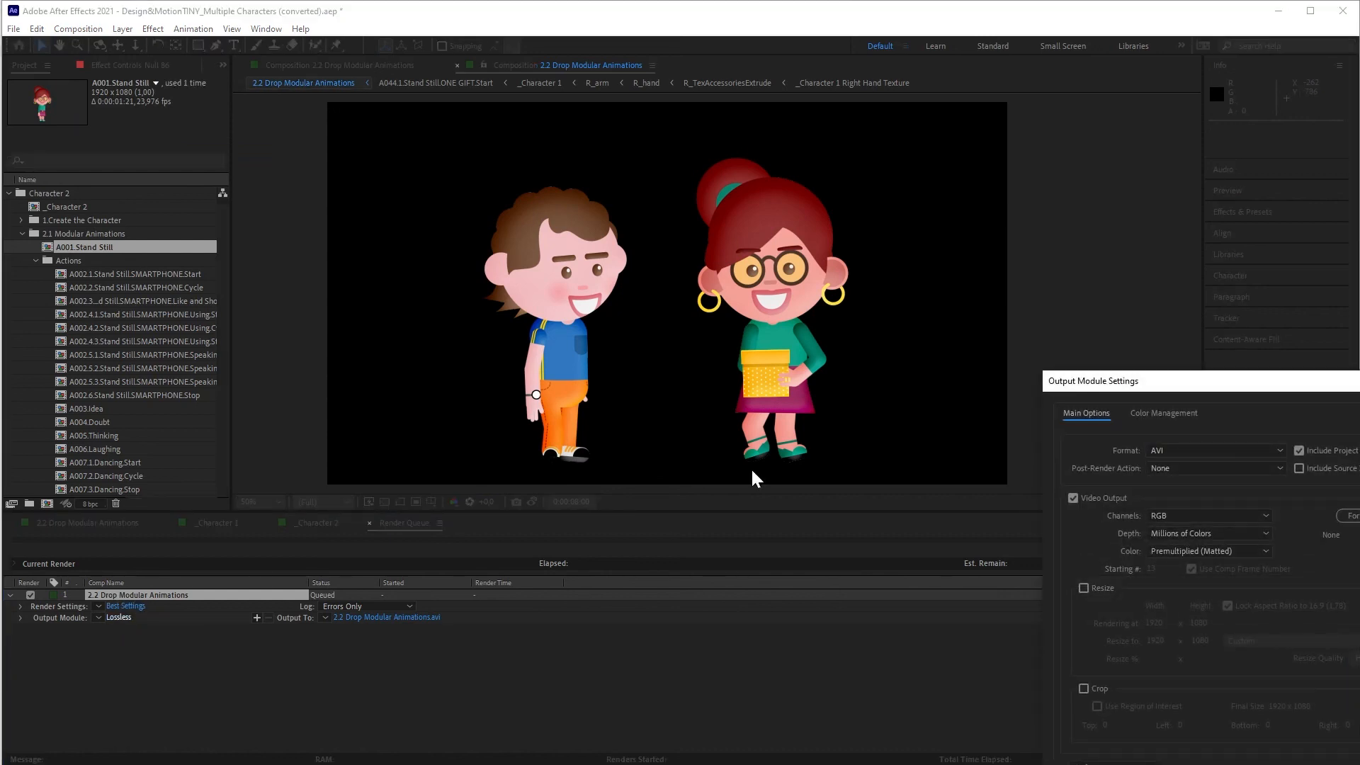
left_click_drag(1156, 385, 717, 219)
left_click(786, 283)
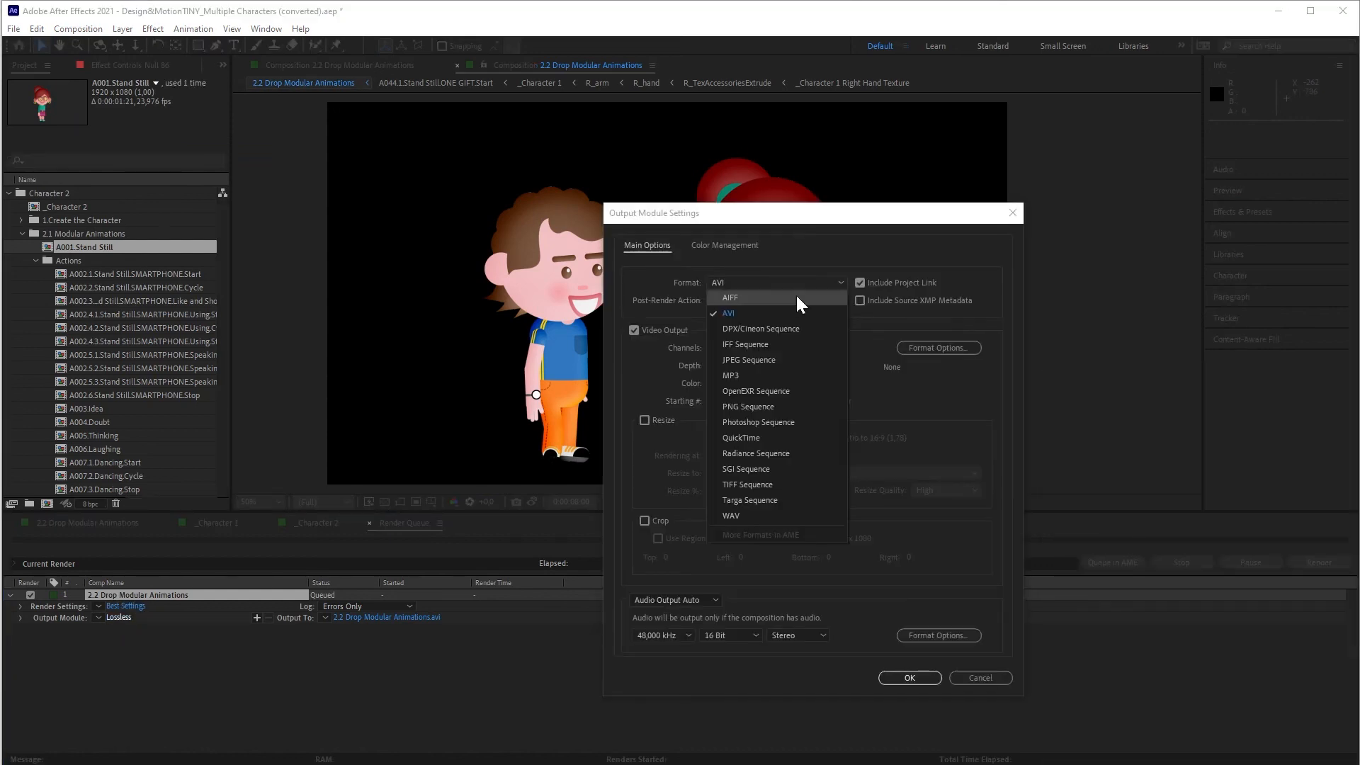
left_click(746, 437)
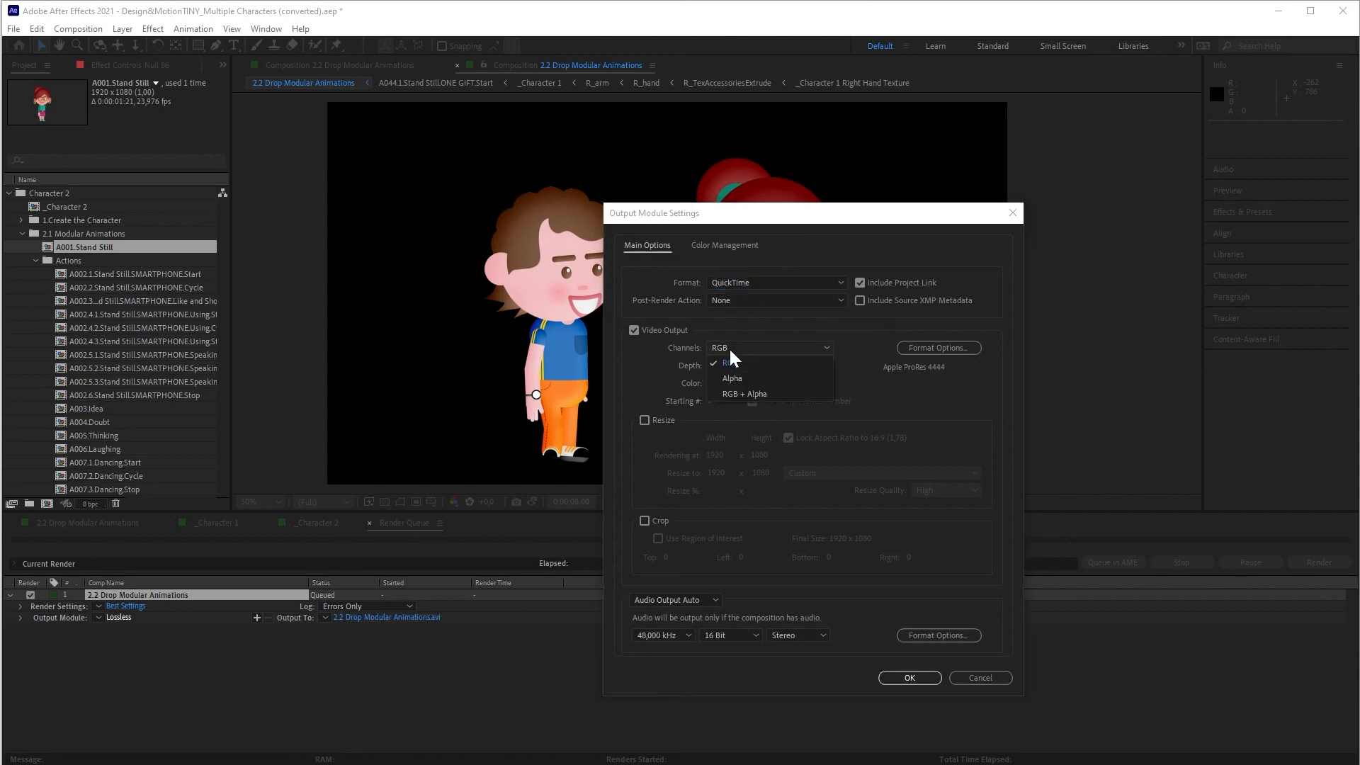
Set the video output channels to RGB + Alpha with a depth of Millions of Colors+
left_click(730, 347)
left_click(742, 392)
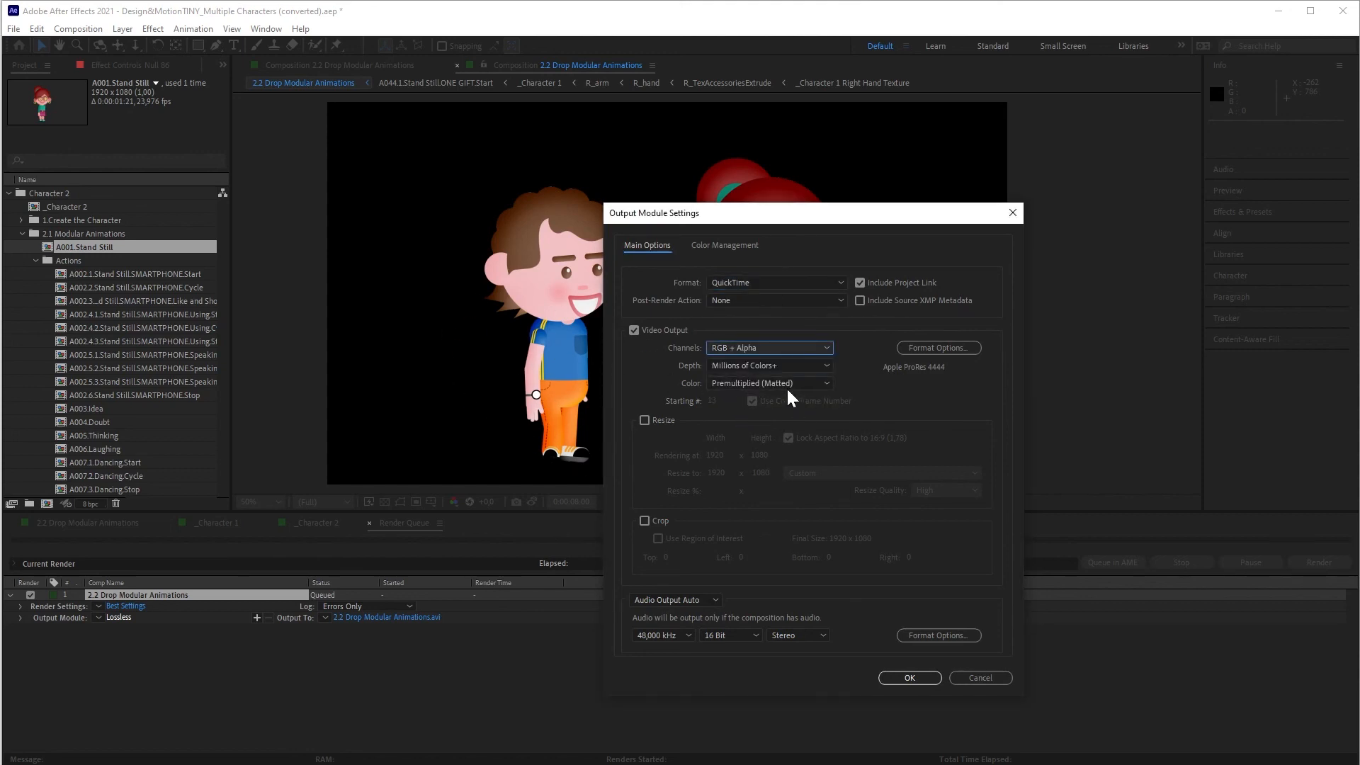
left_click(760, 367)
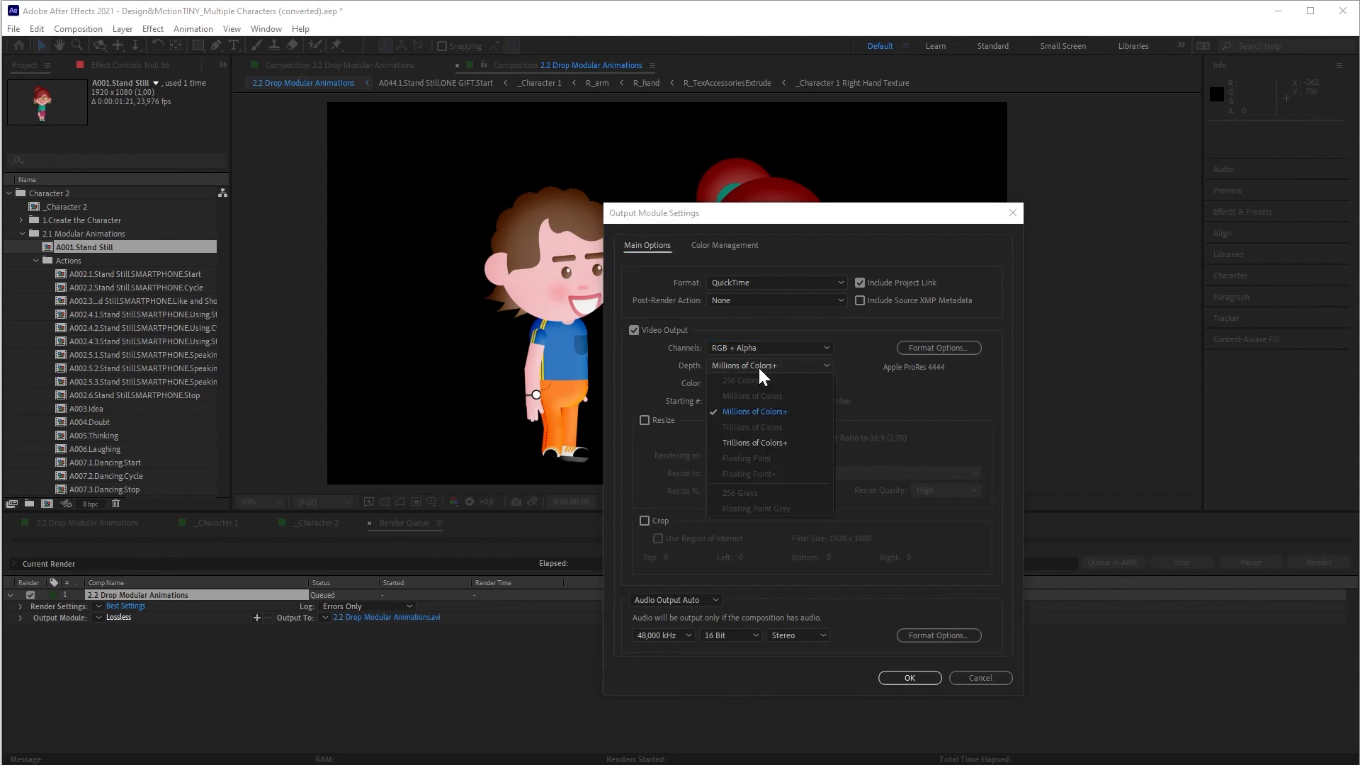
left_click(746, 414)
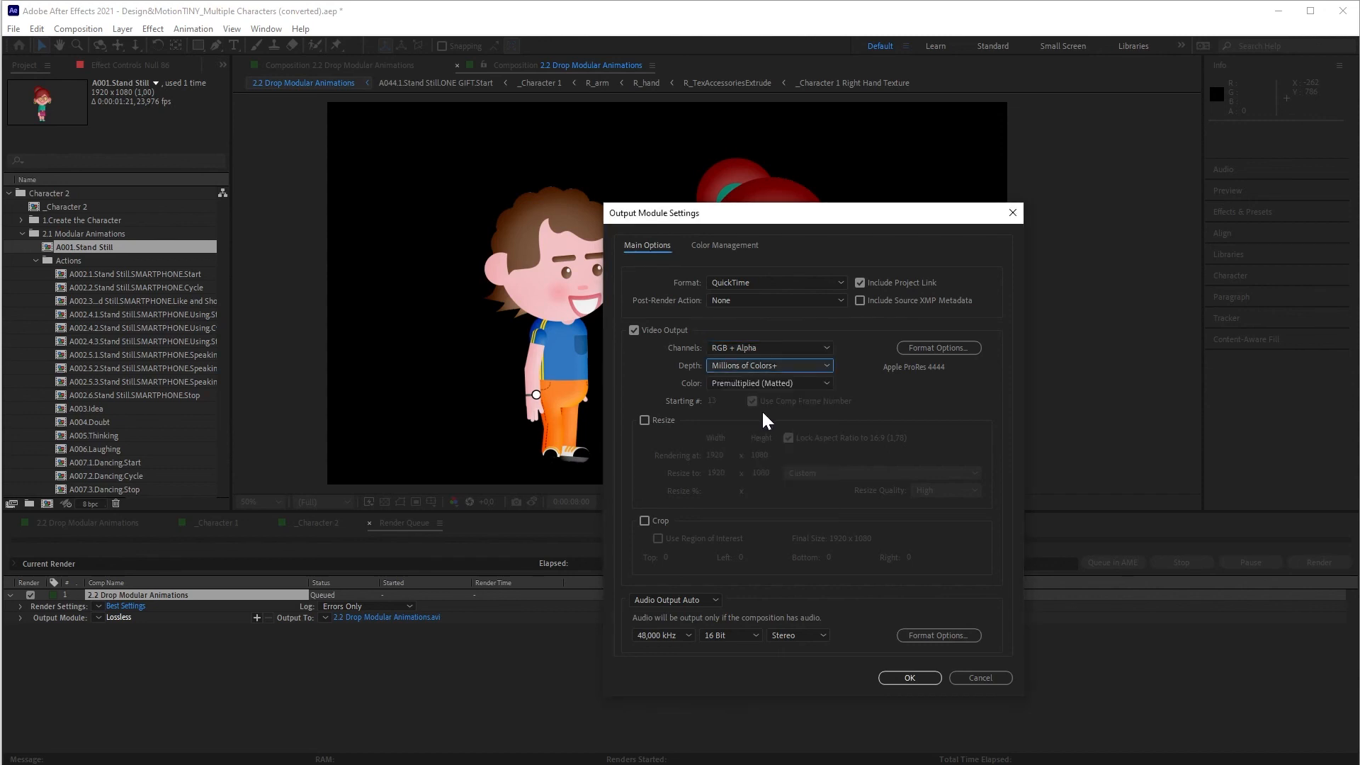
Choose the Apple ProRes 4444 video codec and apply the output module settings
left_click(933, 350)
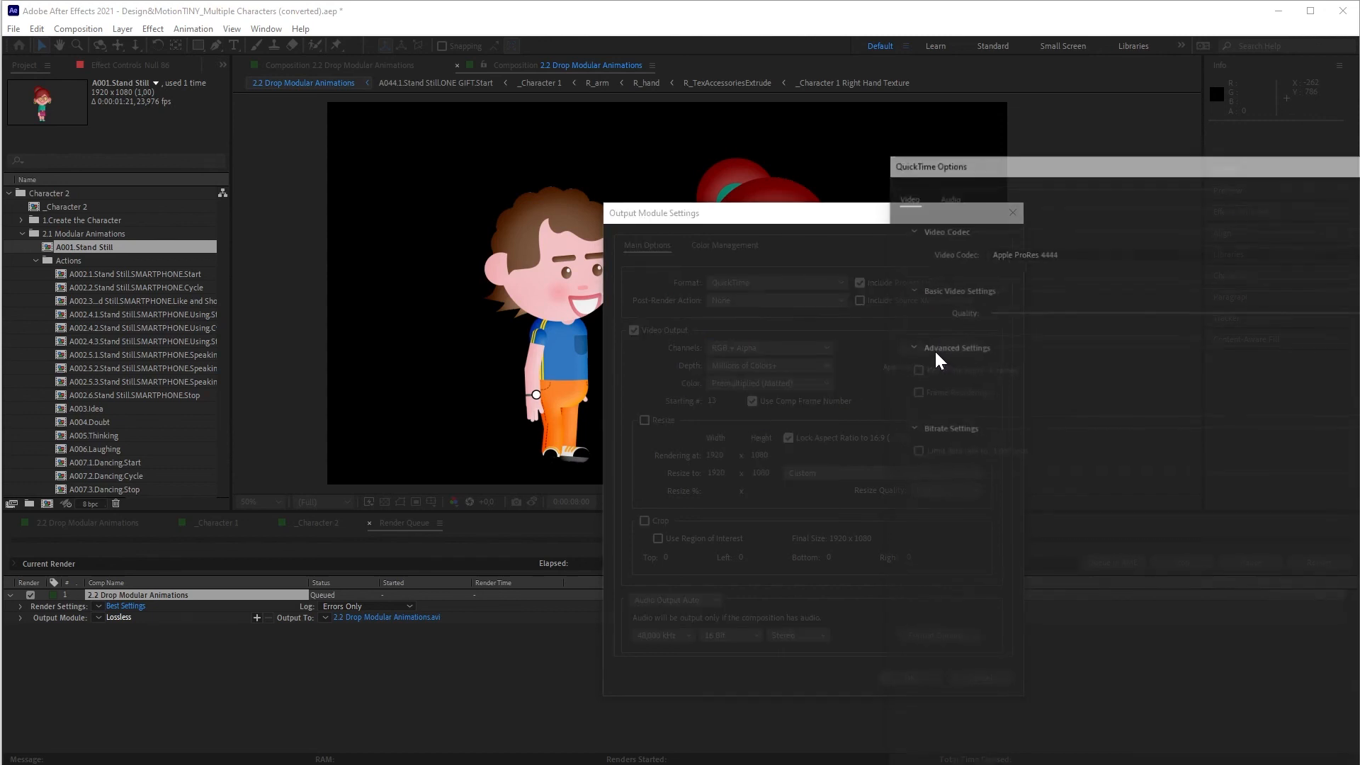
left_click(1048, 246)
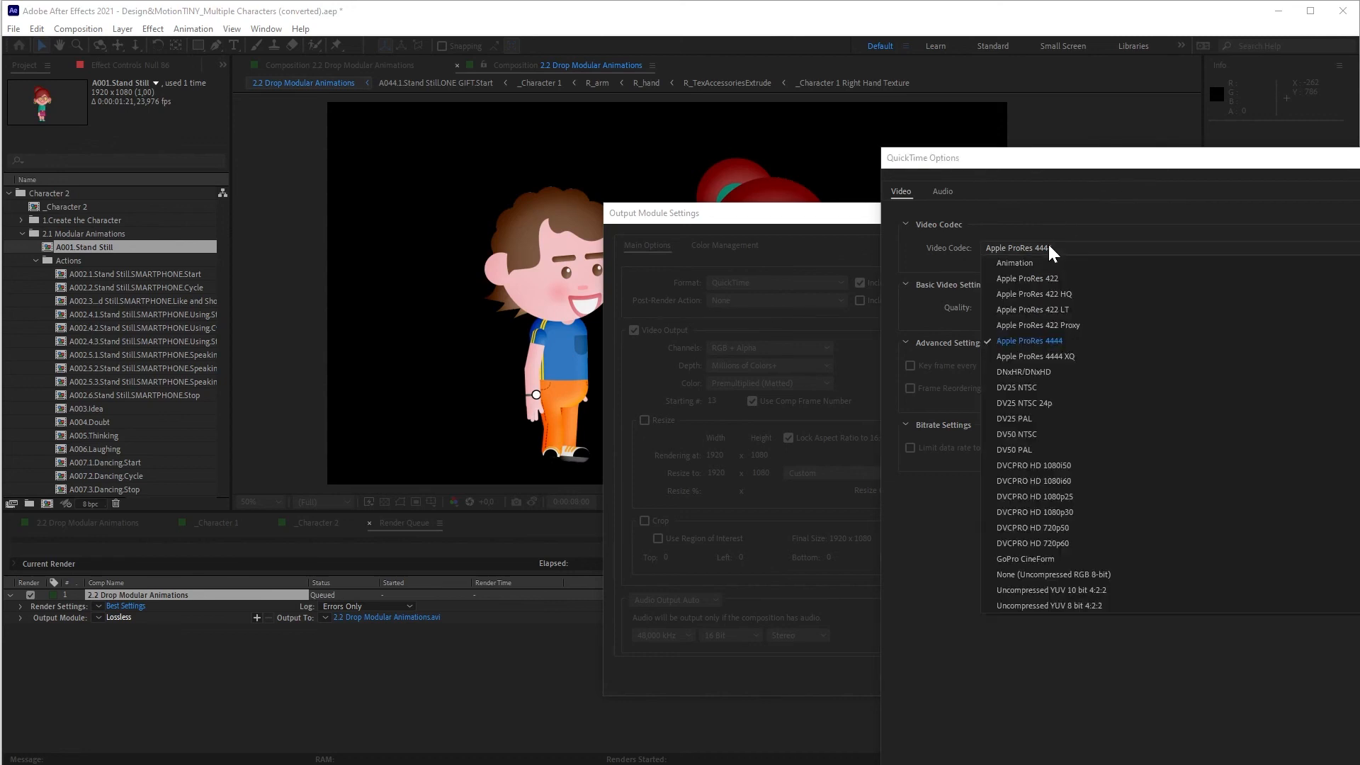
left_click(1031, 342)
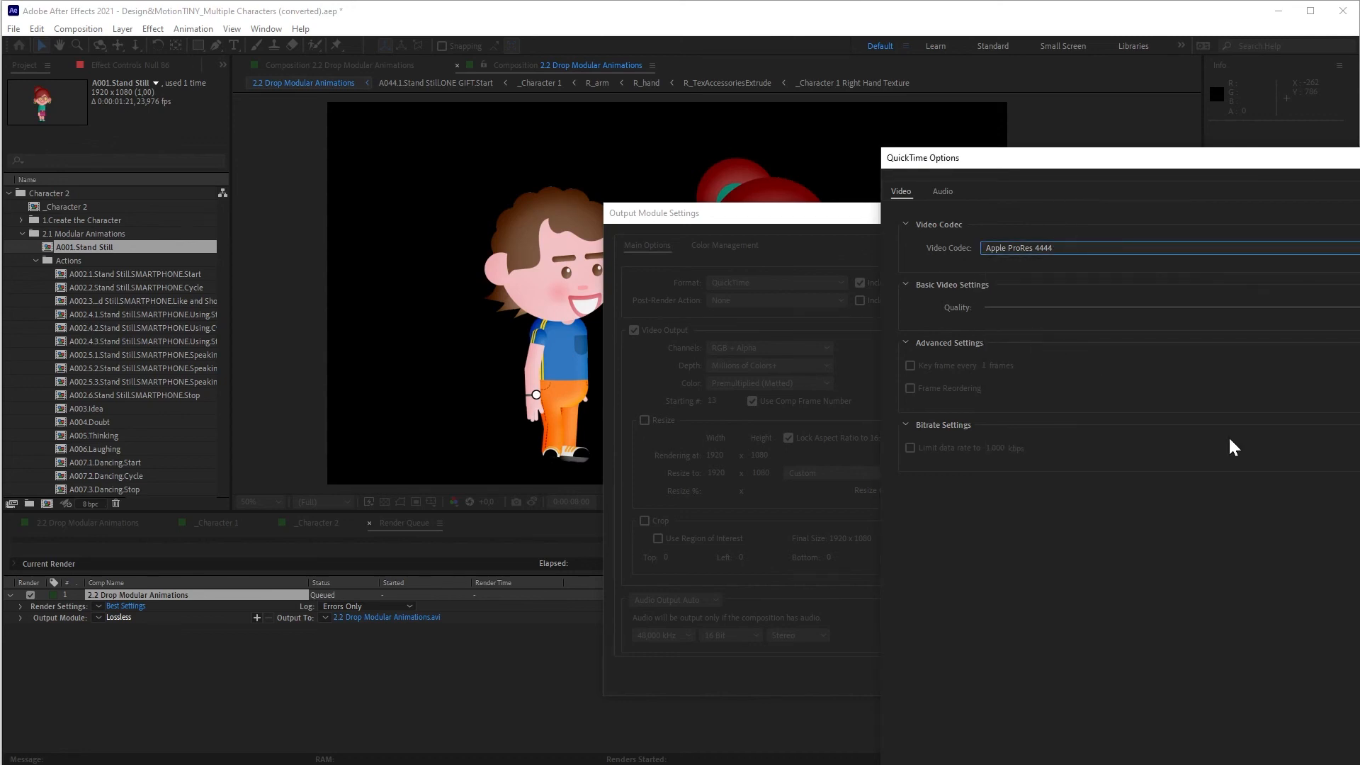
key("Return")
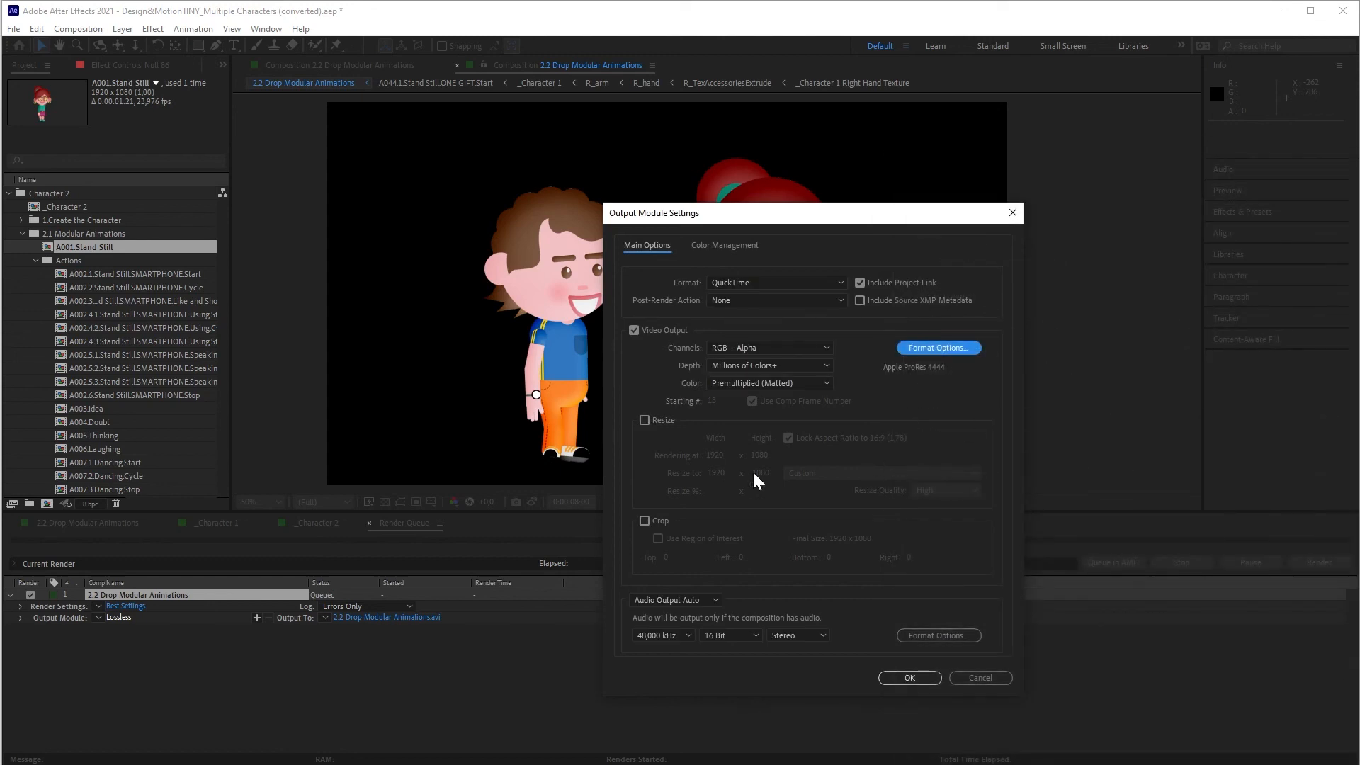
left_click(911, 678)
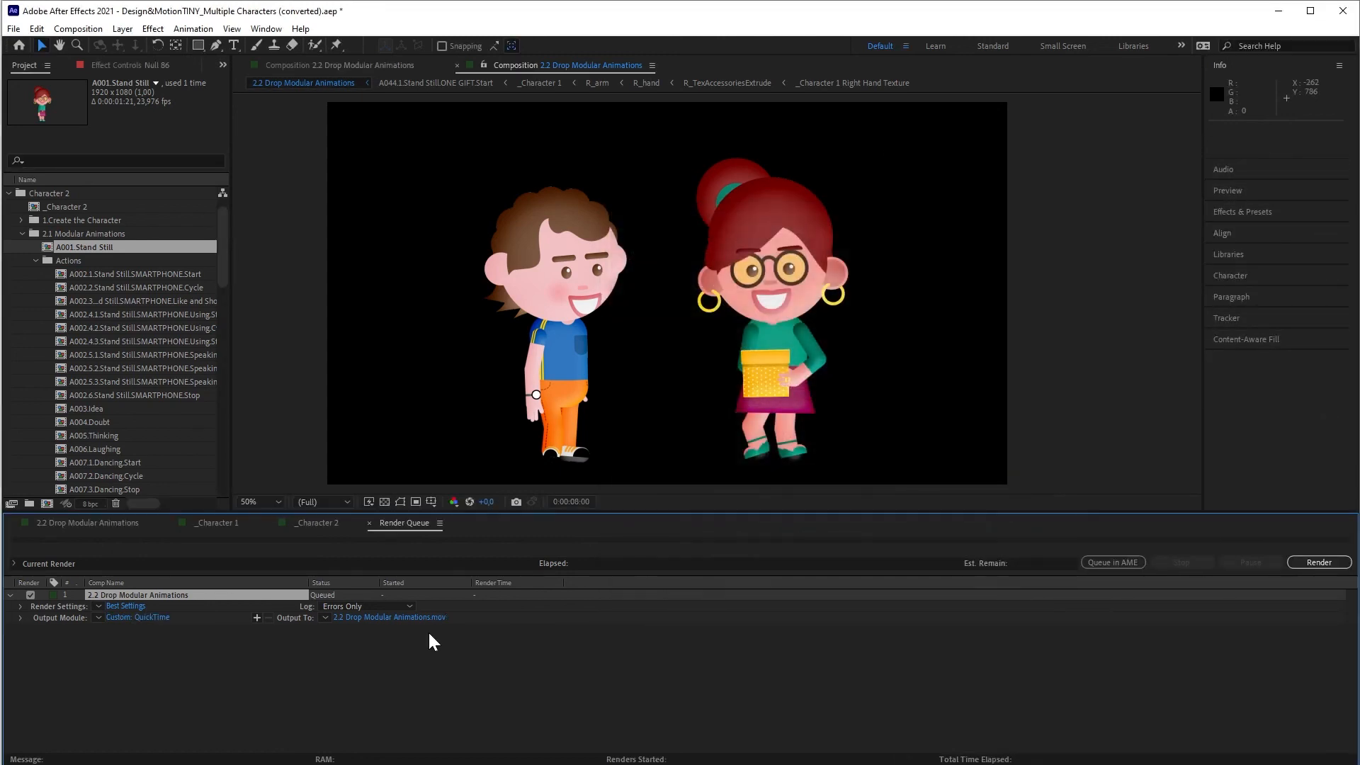
Save the render output as 2.2 Drop Modular Animations.mov in Área de Trabalho and render the queued composition
left_click(380, 619)
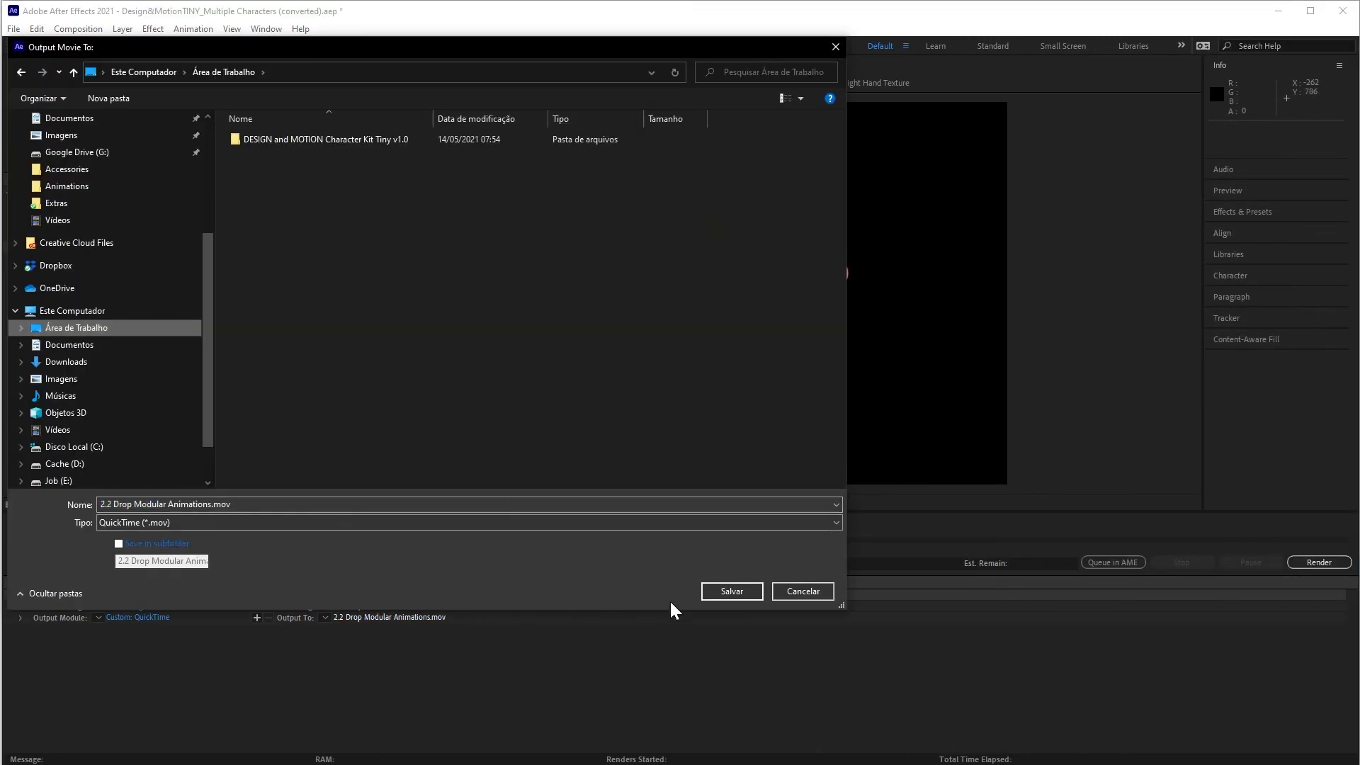
left_click(734, 591)
left_click(711, 698)
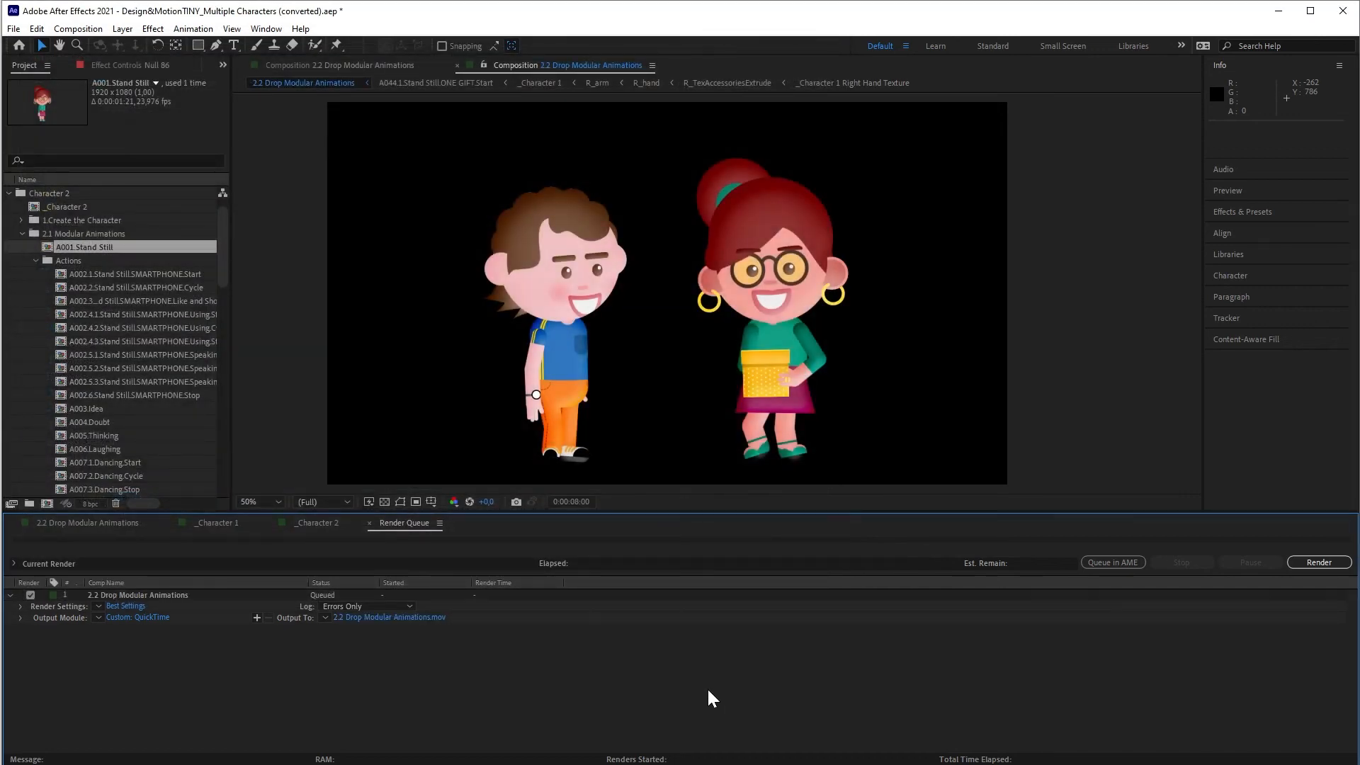
left_click(1318, 563)
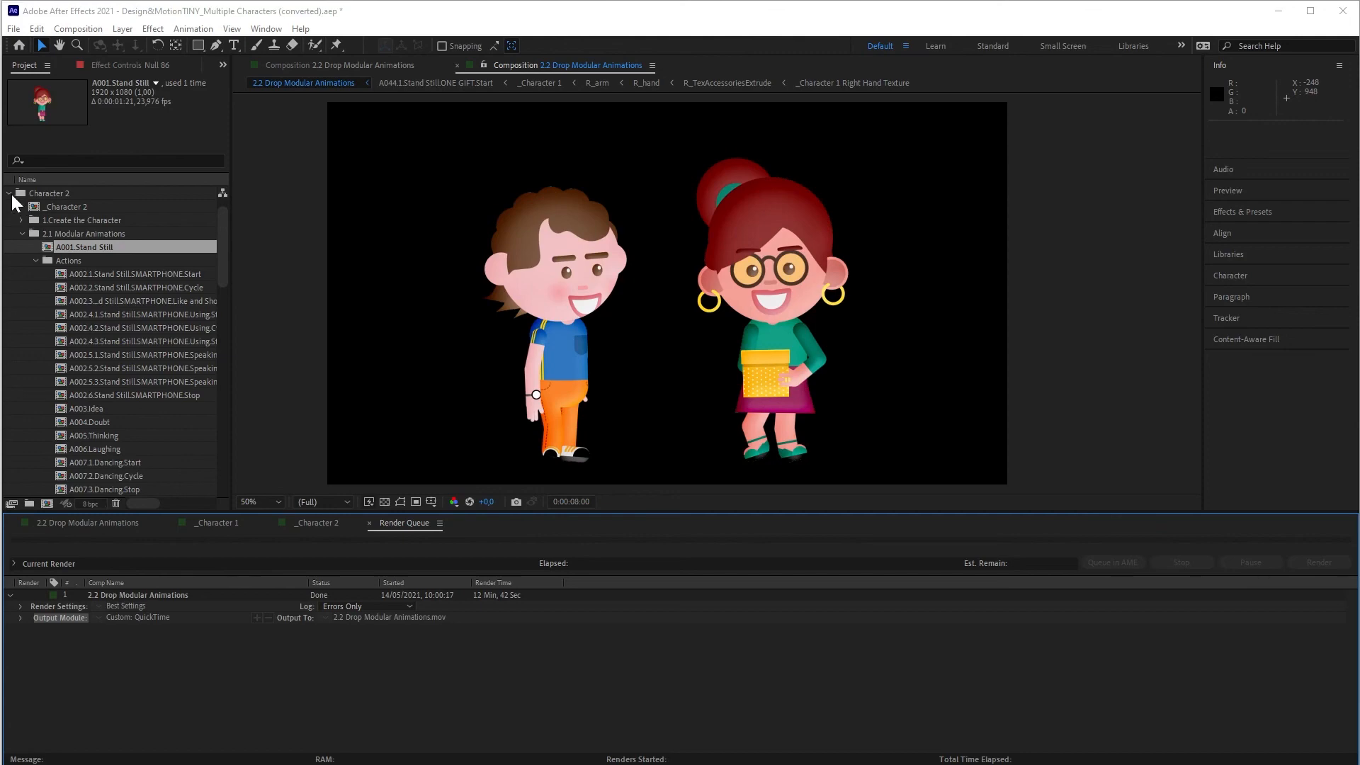
Collapse the Character 2 folder and import 2.2 Drop Modular Animations.mov from Área de Trabalho into the project
left_click(9, 194)
double_click(69, 331)
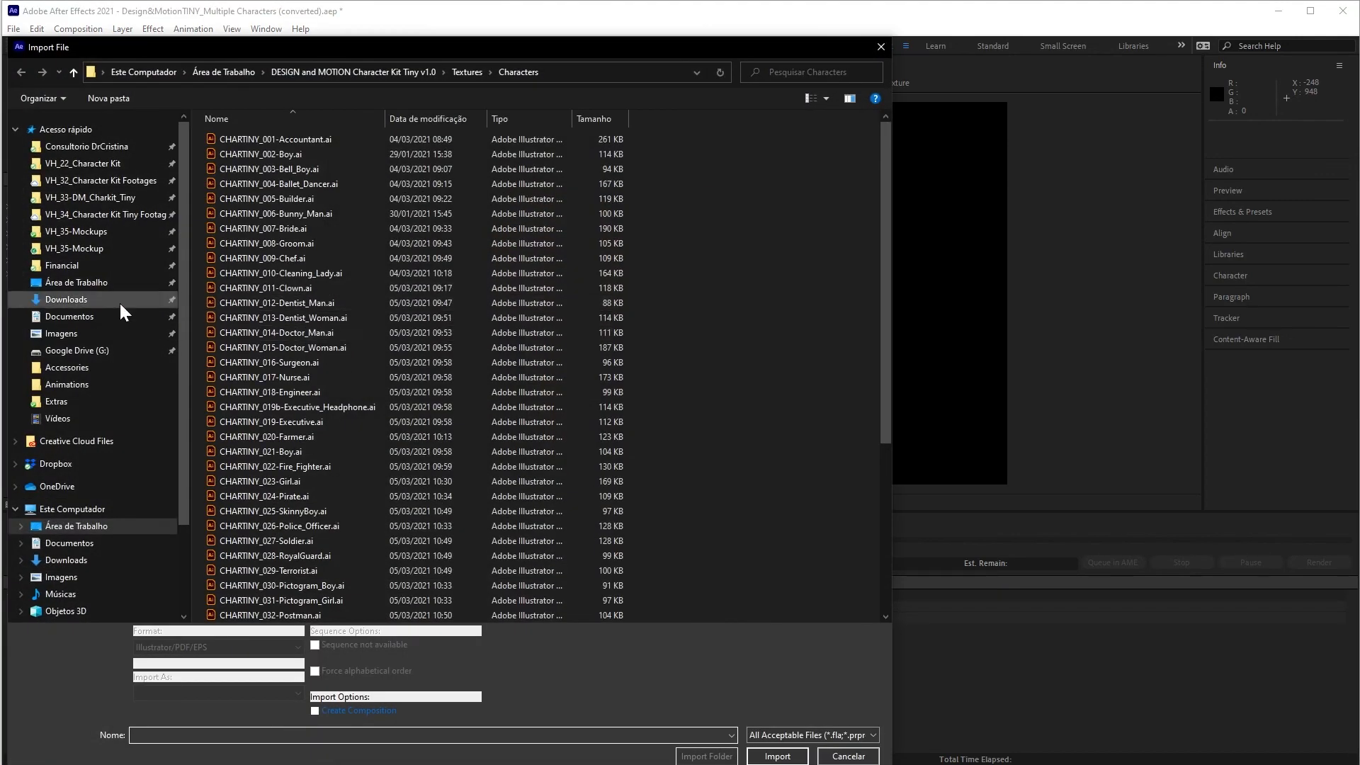
left_click(77, 282)
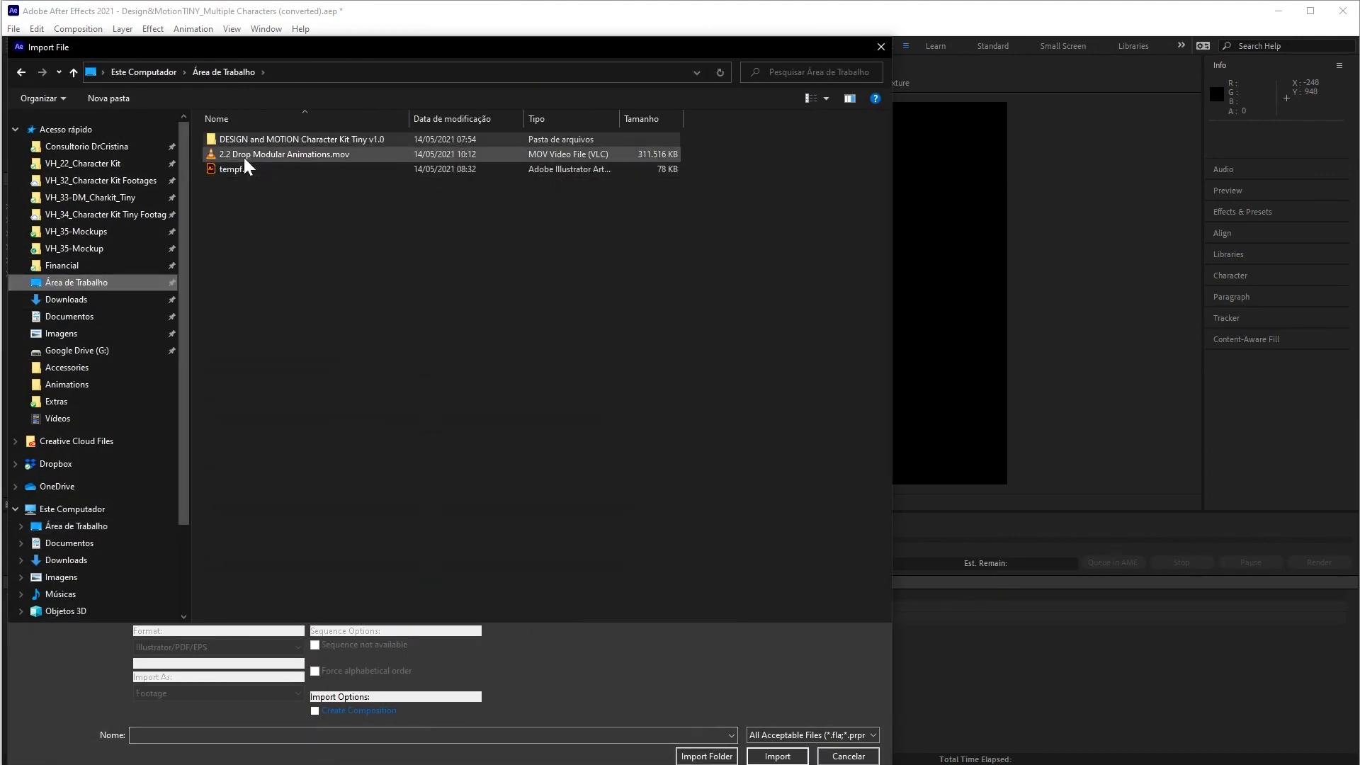
double_click(243, 160)
Create a new composition from the imported 2.2 Drop Modular Animations.mov footage and preview its animation up to 0:00:11:02
left_click_drag(51, 207, 47, 505)
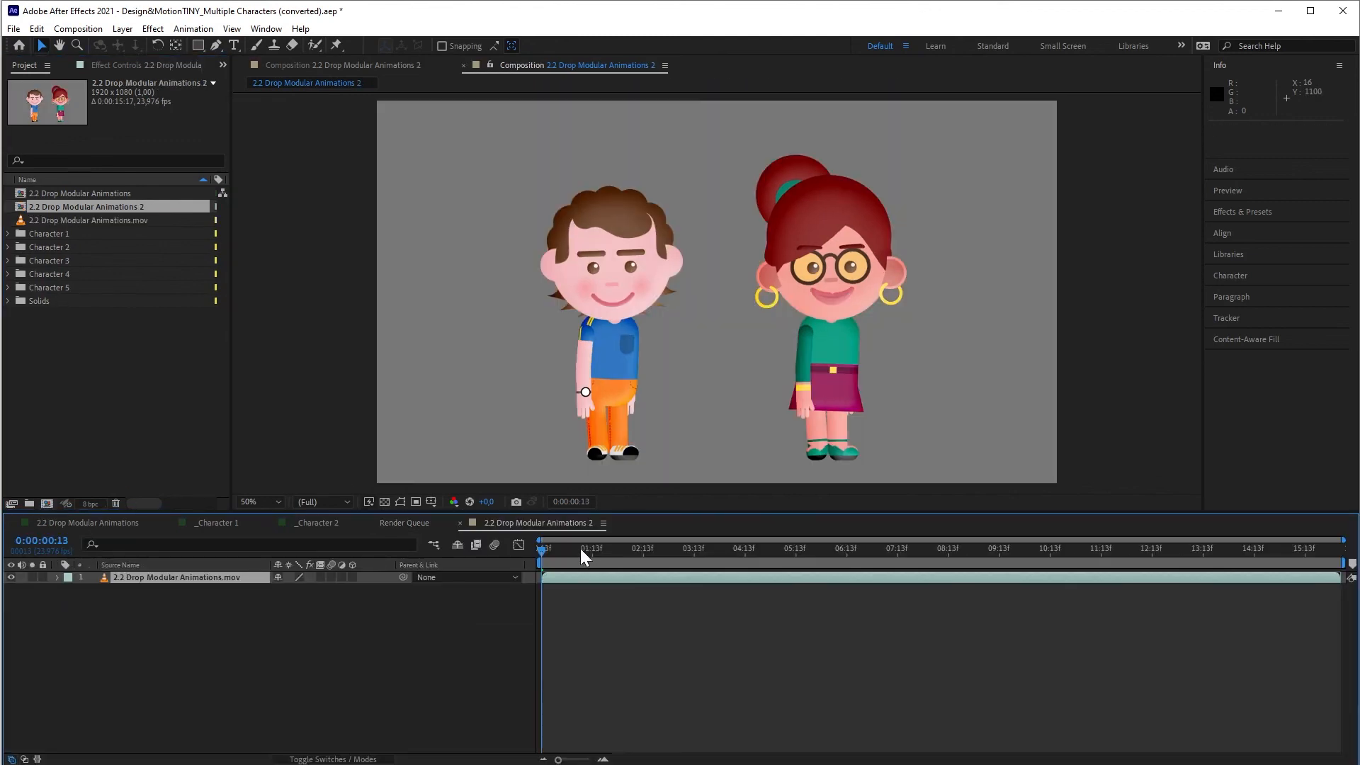
left_click_drag(566, 553, 1078, 555)
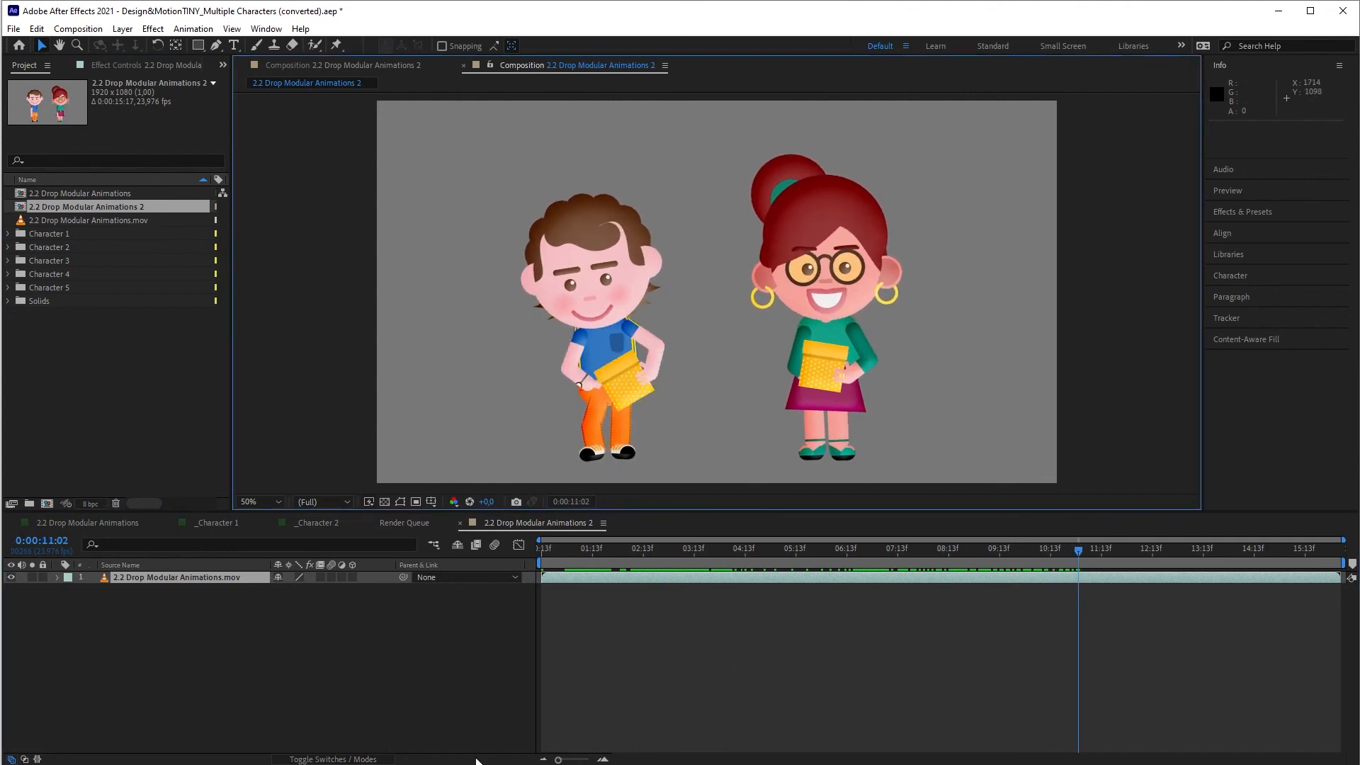
Scale the movie layer to 83%, move it to position 788, 540, and preview the animation up to 0:00:09:23
key("s")
left_click_drag(313, 589, 300, 590)
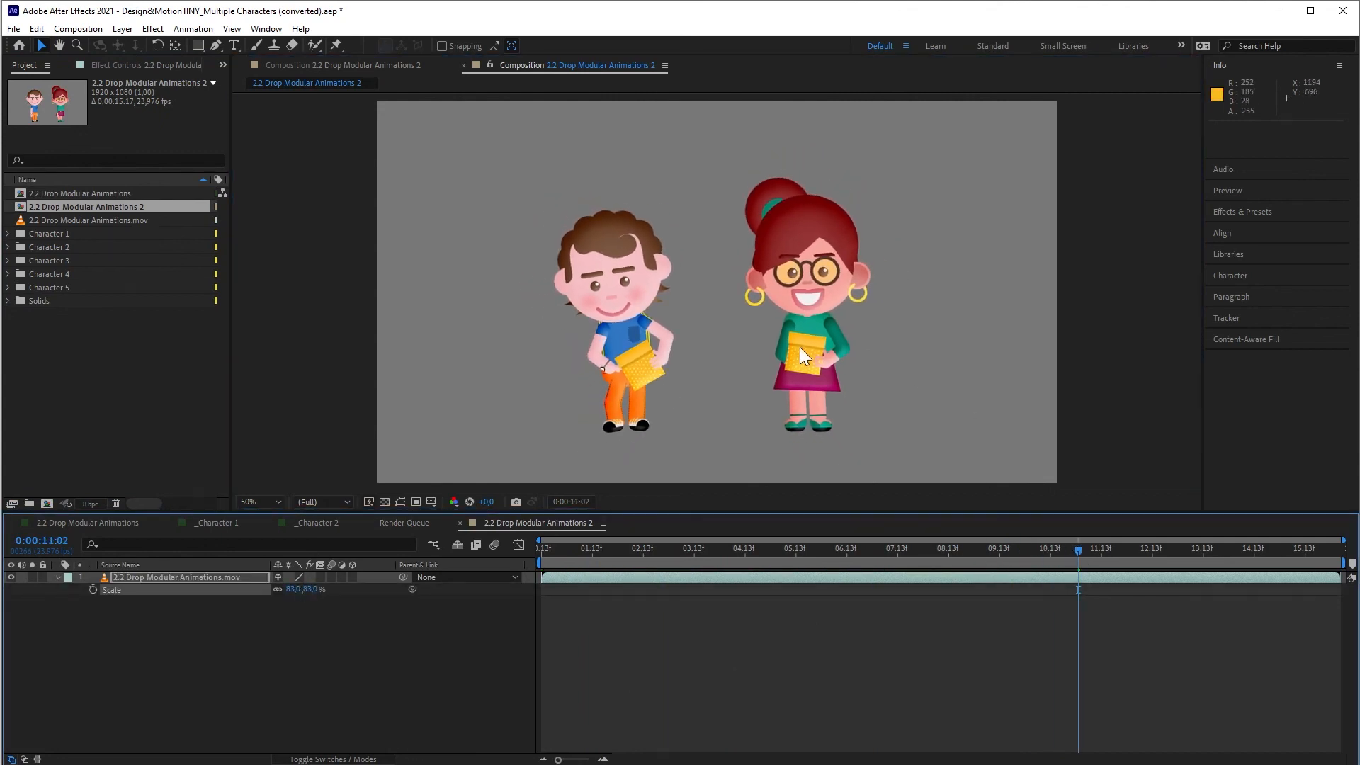
left_click_drag(801, 348, 778, 425)
left_click_drag(586, 547, 1022, 543)
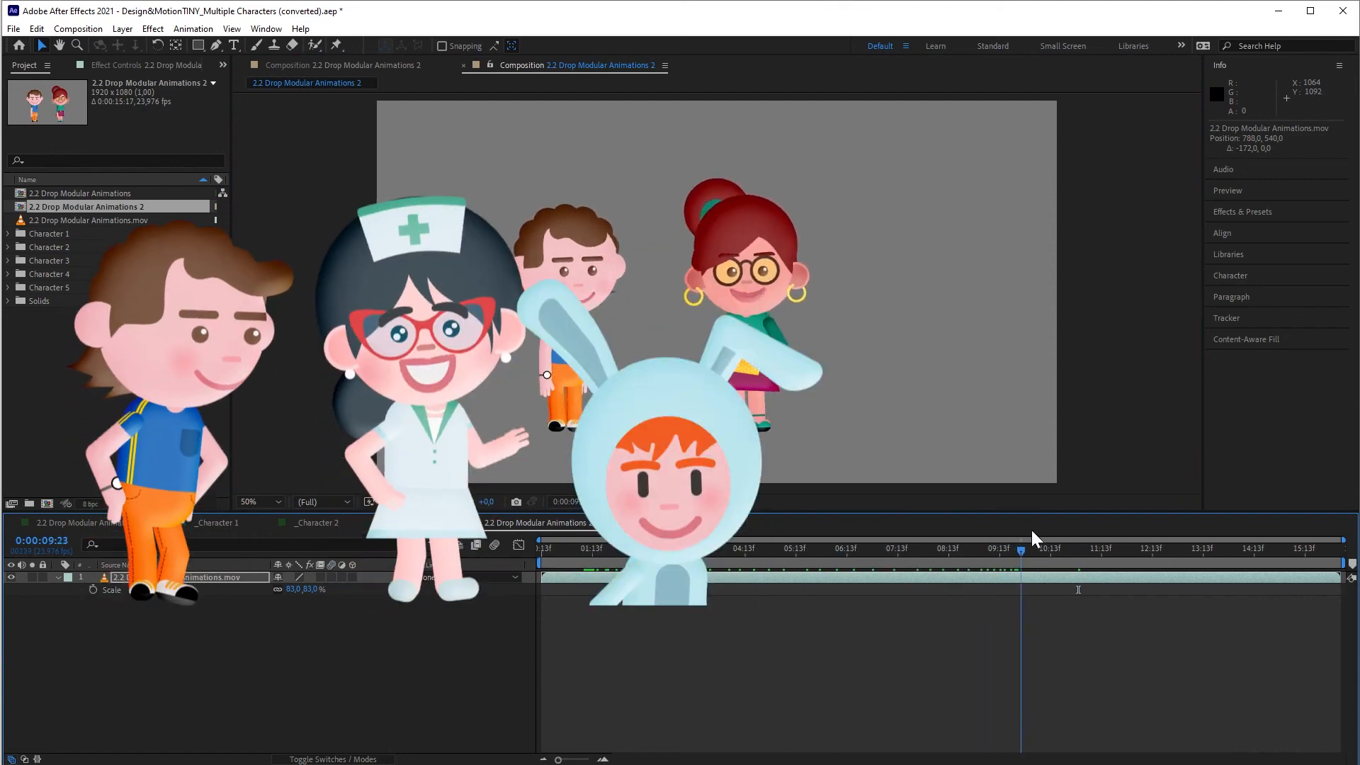